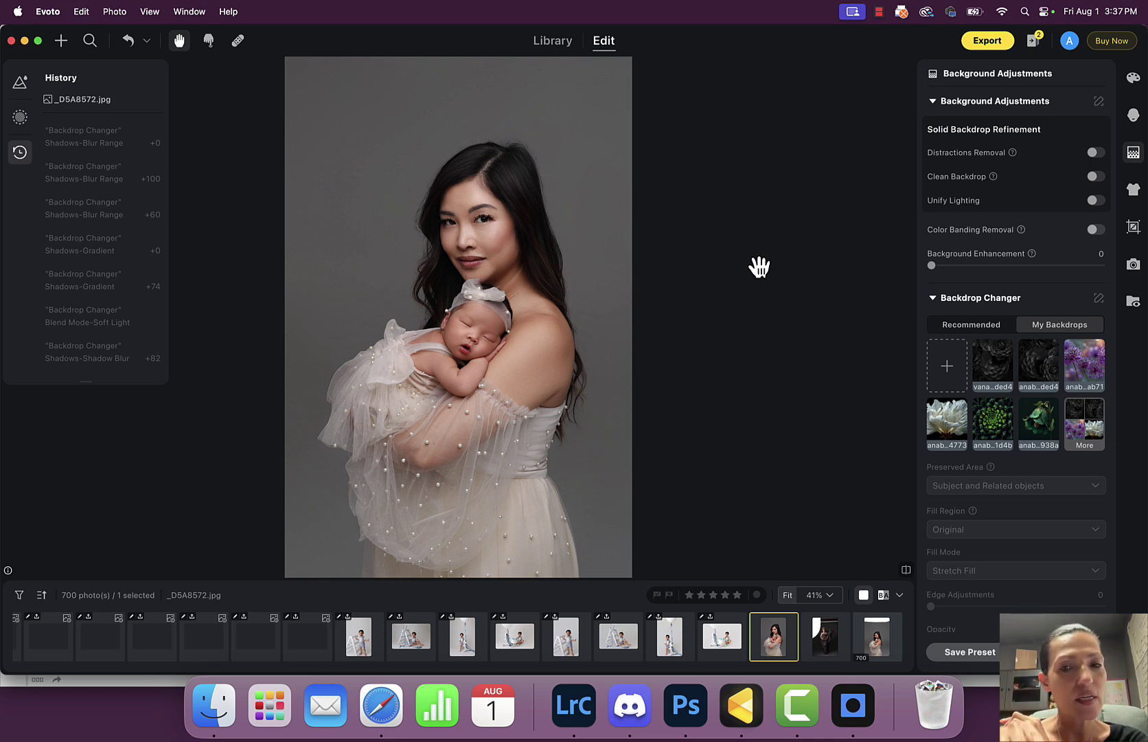
# Step: Look through the last three photos in the filmstrip: the two mother-and-baby portraits and the dark maternity portrait
pyautogui.click(879, 646)
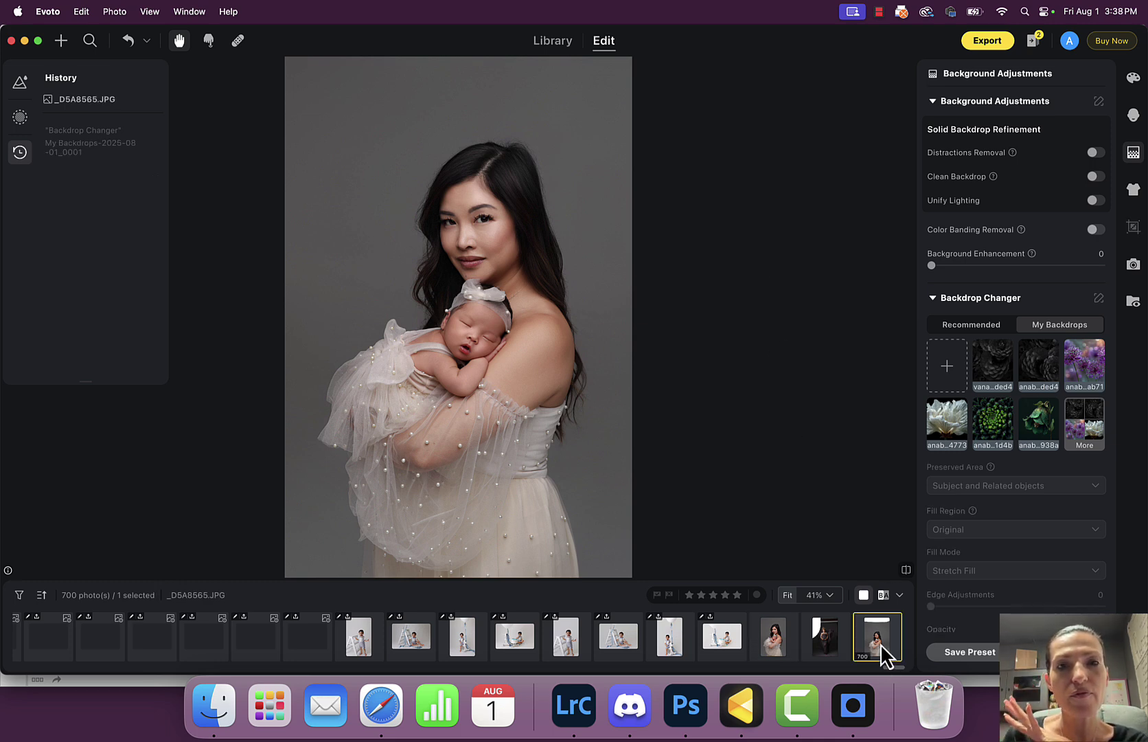
pyautogui.click(772, 647)
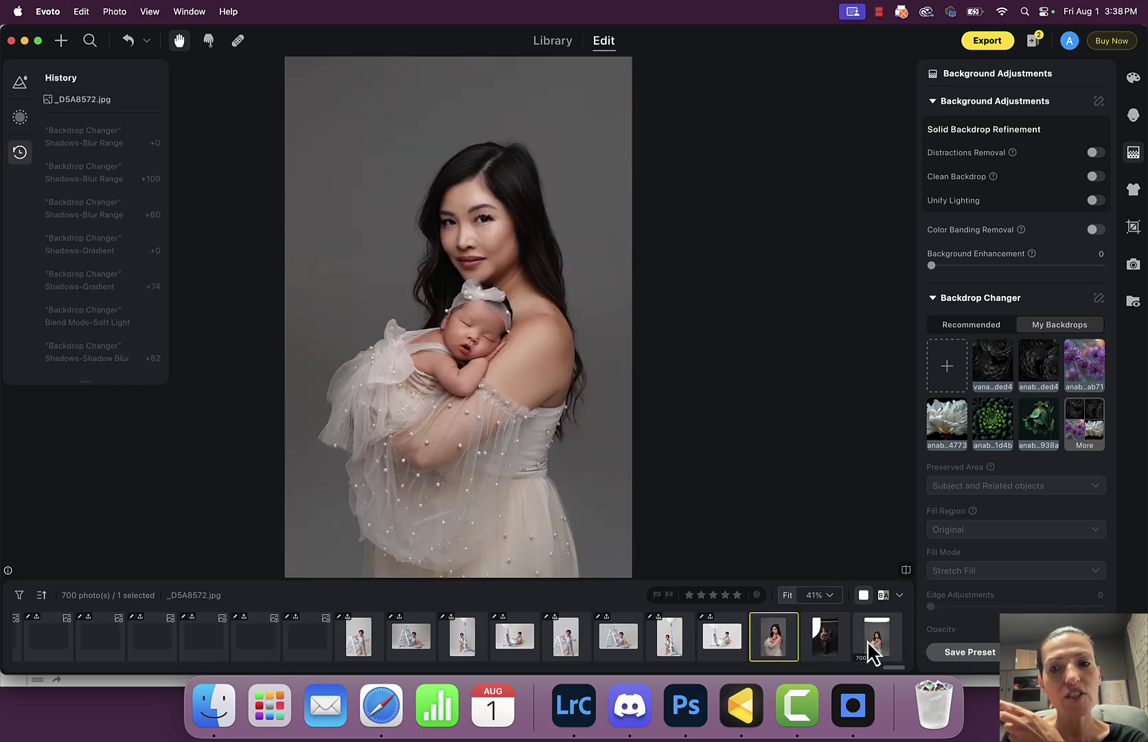
pyautogui.click(873, 645)
pyautogui.keyDown('shift'); pyautogui.click(828, 647); pyautogui.keyUp('shift')
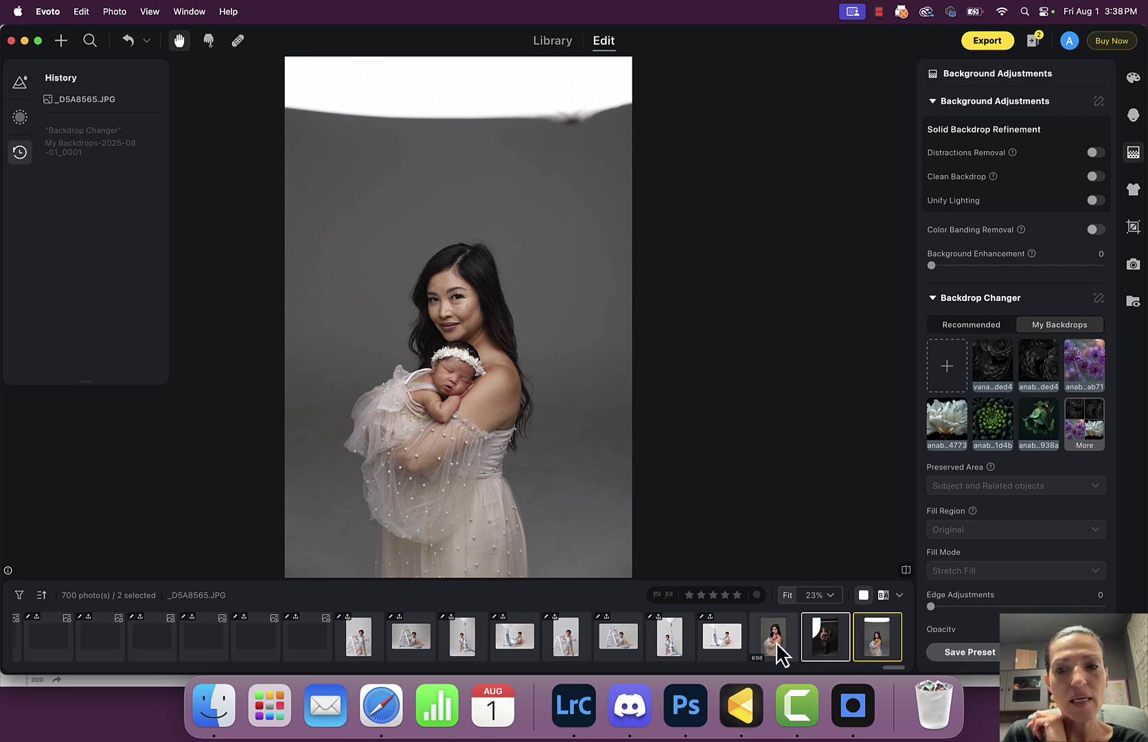
pyautogui.click(777, 649)
pyautogui.click(866, 648)
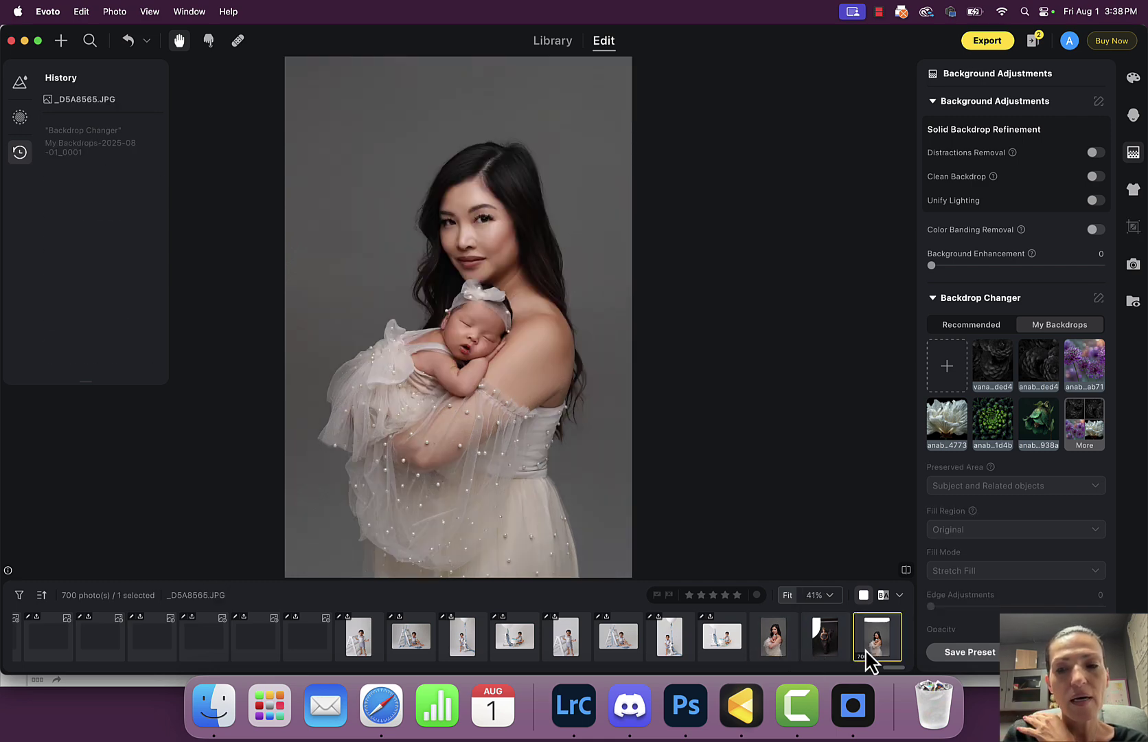
pyautogui.click(824, 656)
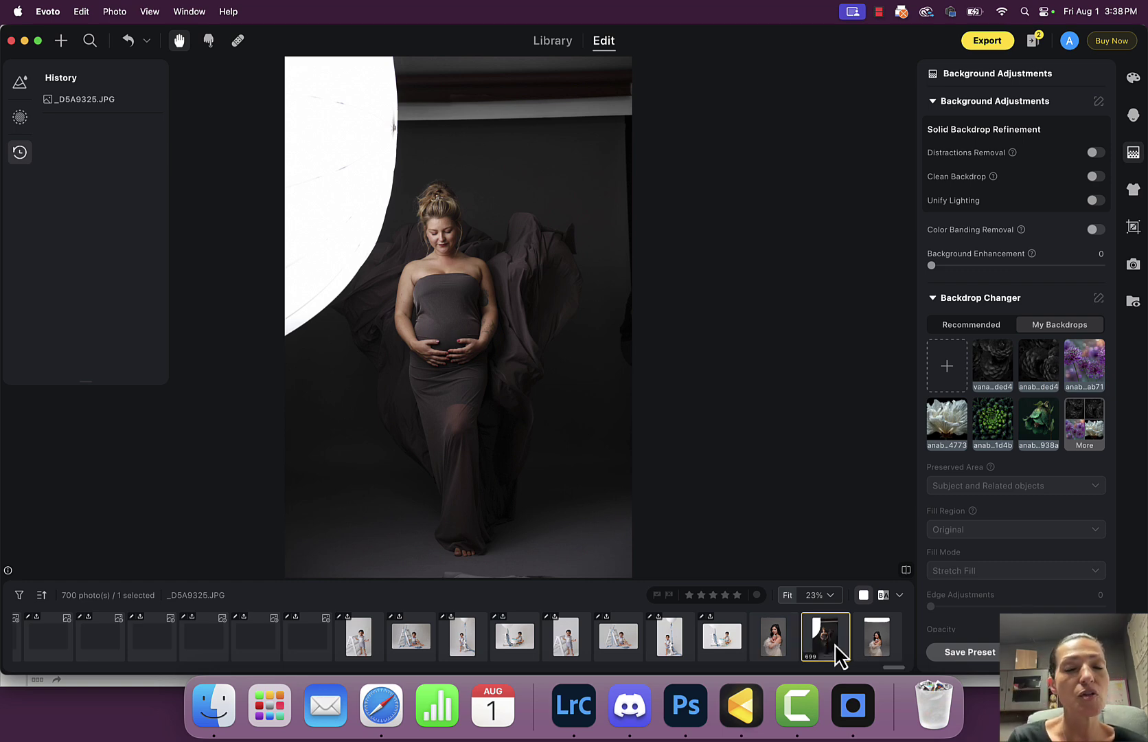
pyautogui.press('XF86MonBrightnessUp')
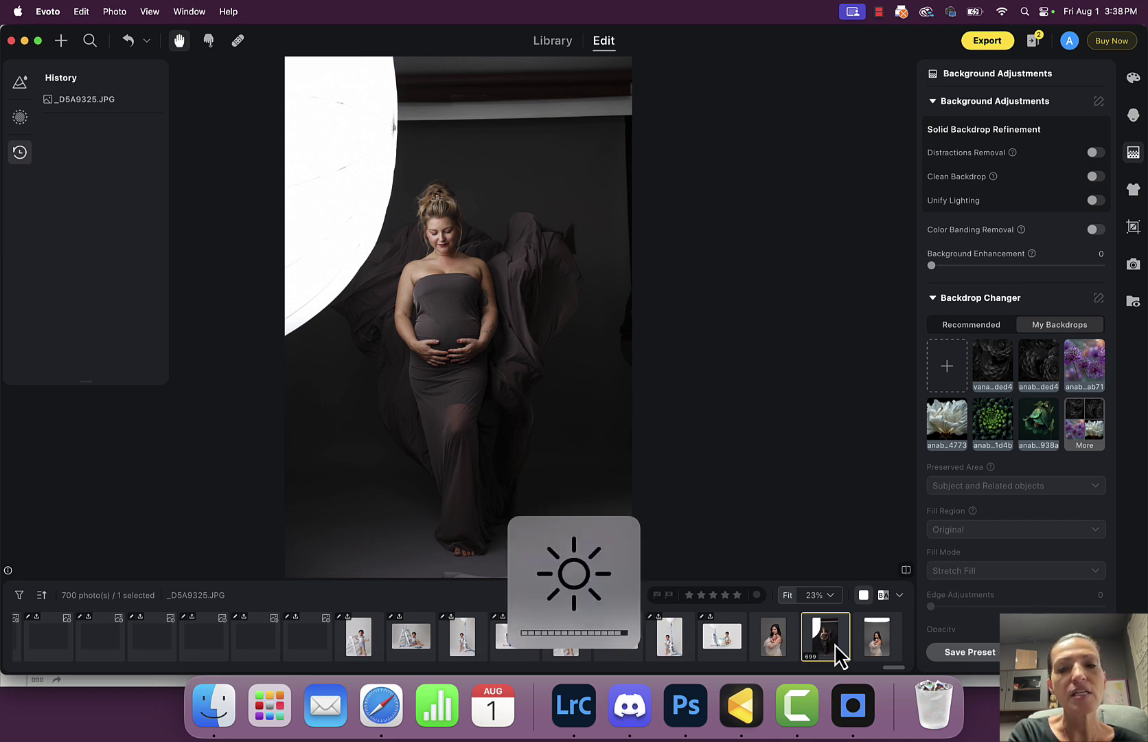
pyautogui.press('XF86AudioLowerVolume')
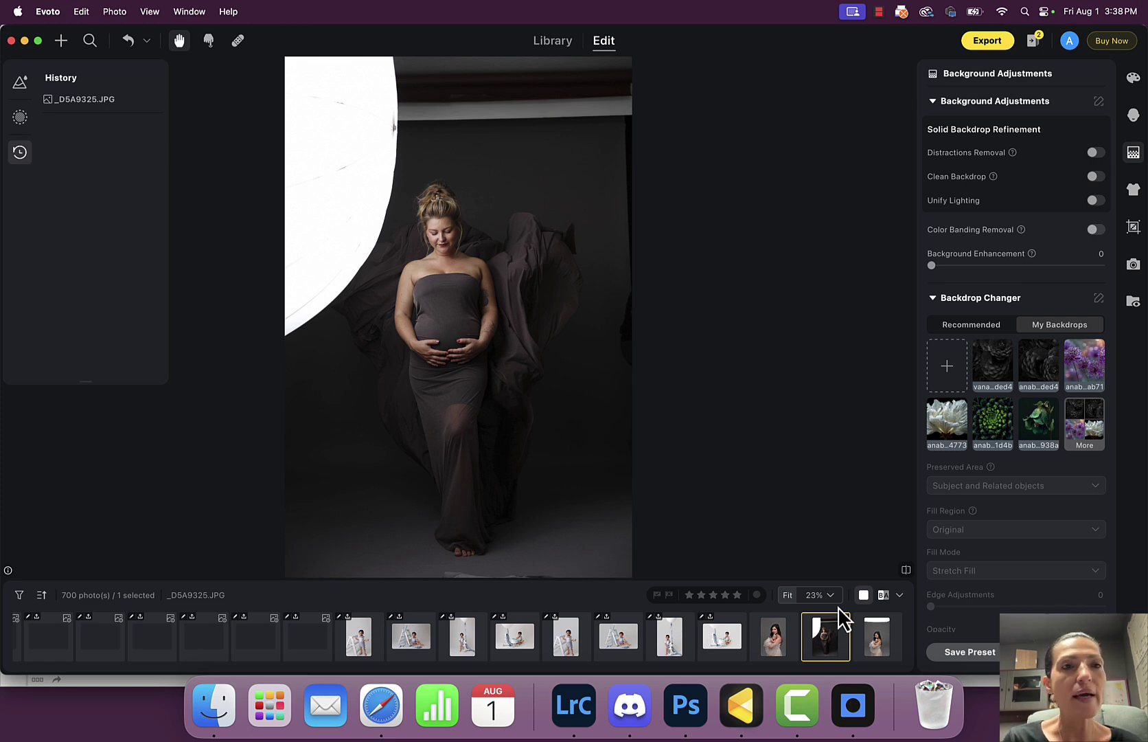
# Step: Apply the Lemon Sky ALL preset from the LSP Newborn group to mother-and-baby photo _D5A8565.JPG
pyautogui.click(876, 638)
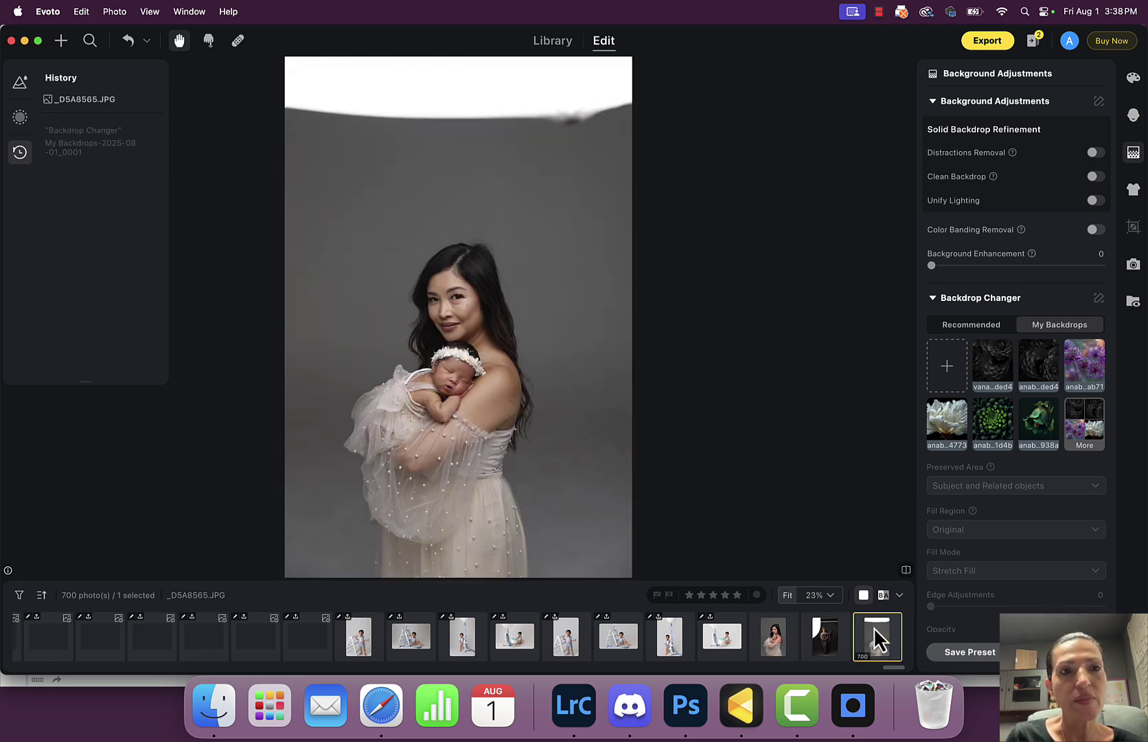
pyautogui.click(22, 152)
pyautogui.click(25, 119)
pyautogui.click(27, 90)
pyautogui.scroll(3, 81, 161)
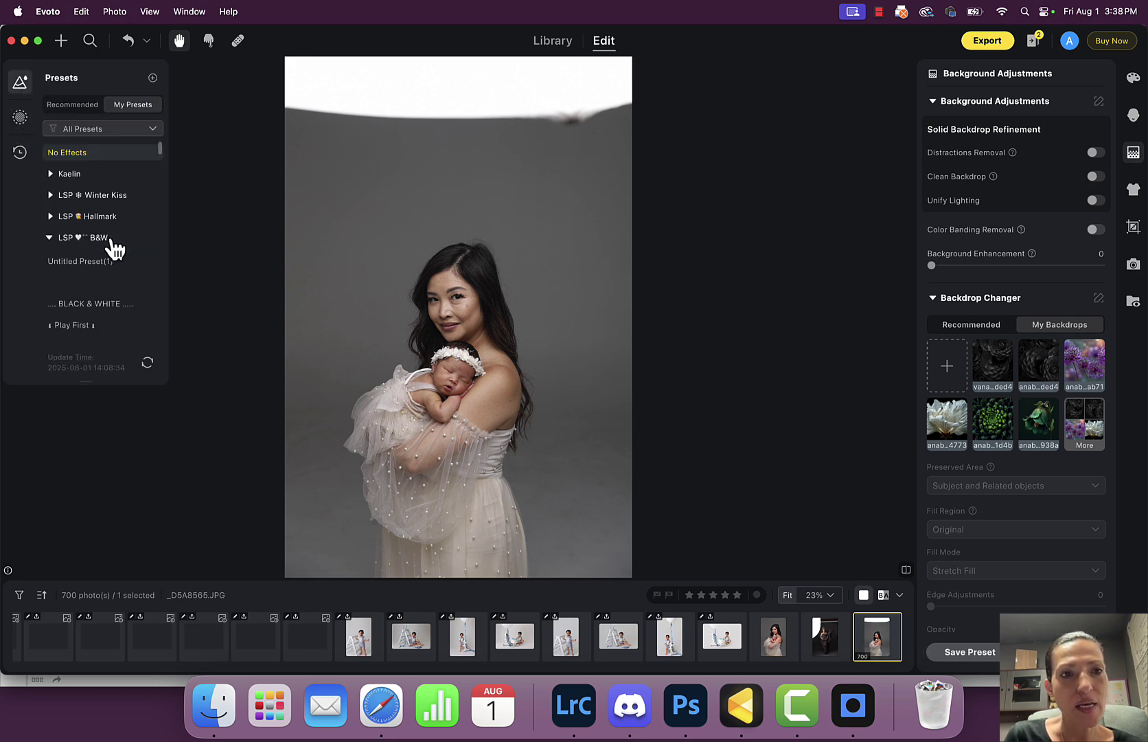
pyautogui.click(49, 239)
pyautogui.scroll(-2, 117, 276)
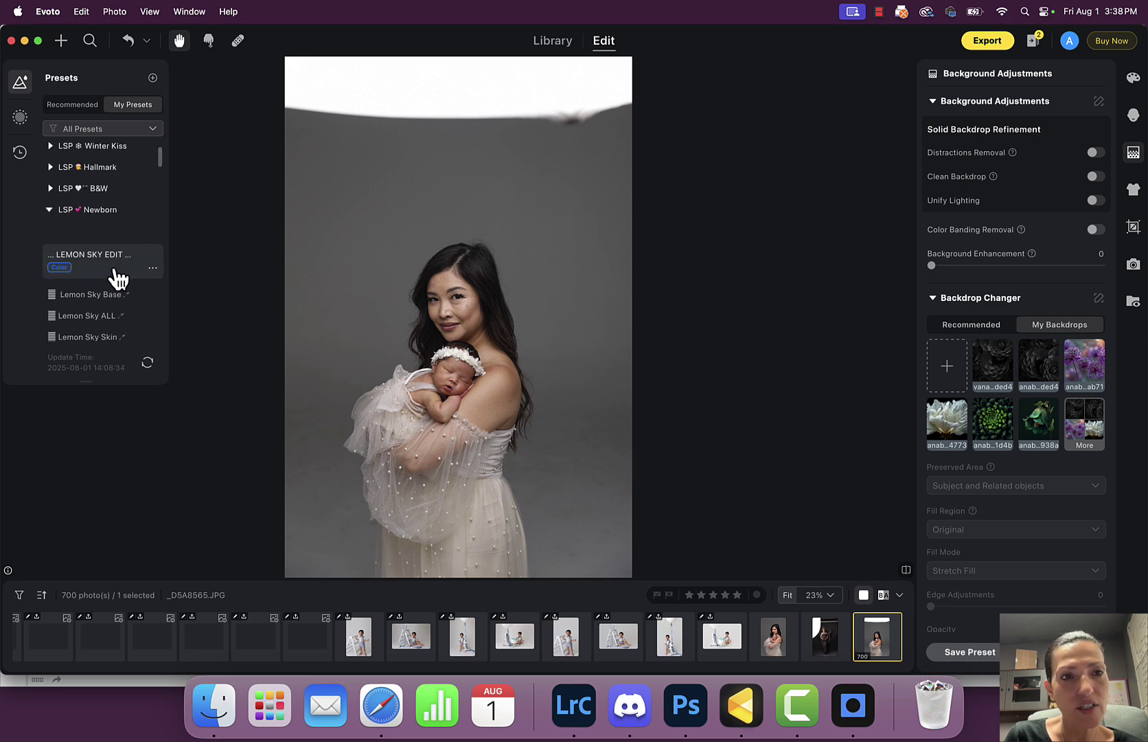
pyautogui.scroll(-3, 120, 272)
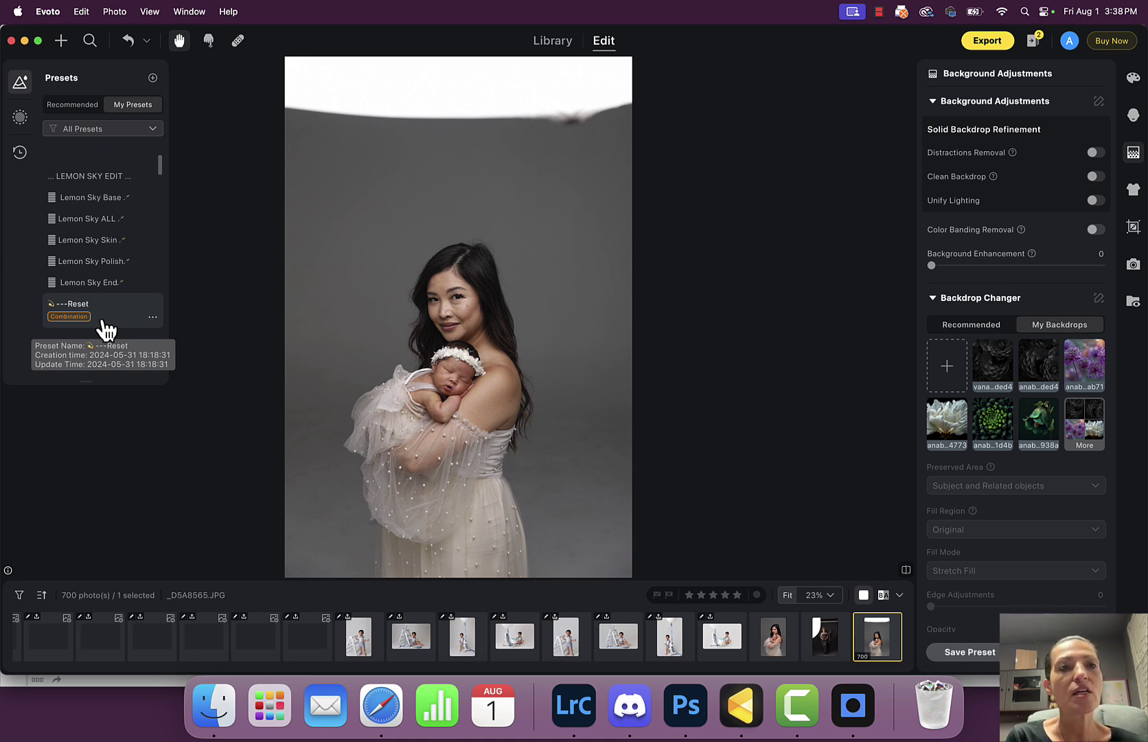
pyautogui.click(123, 233)
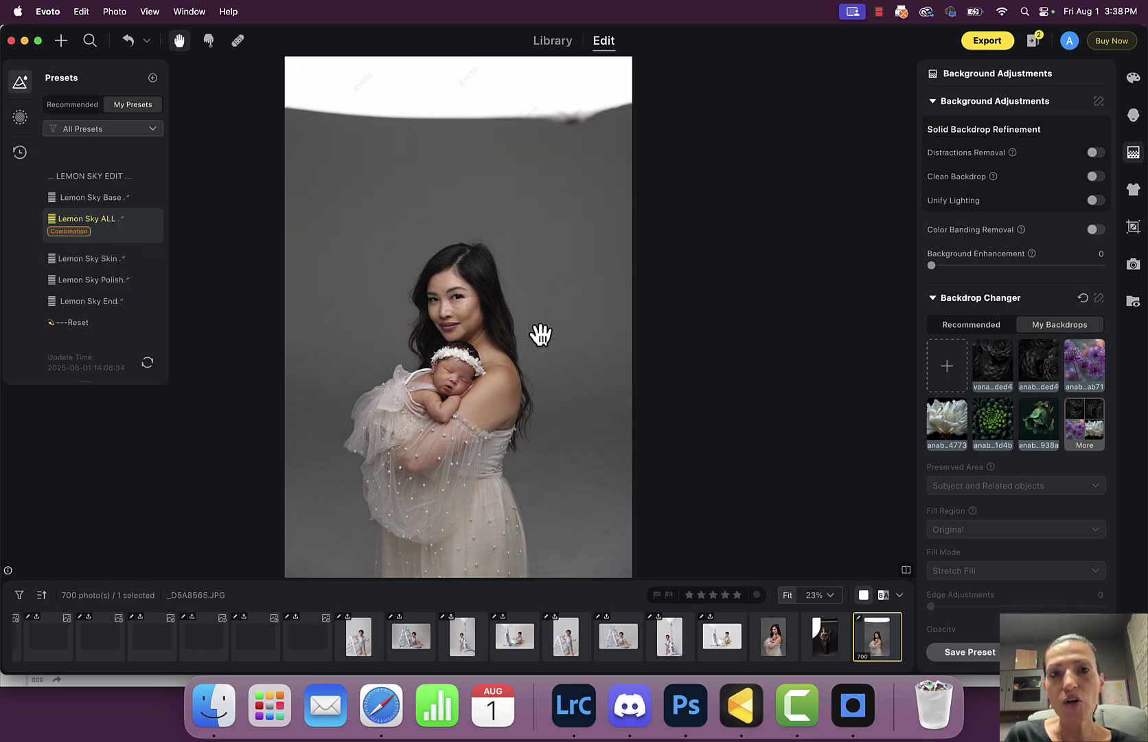
# Step: Examine the preset's retouching on the mother and baby up close, comparing it side by side with the original
pyautogui.scroll(5, 541, 335)
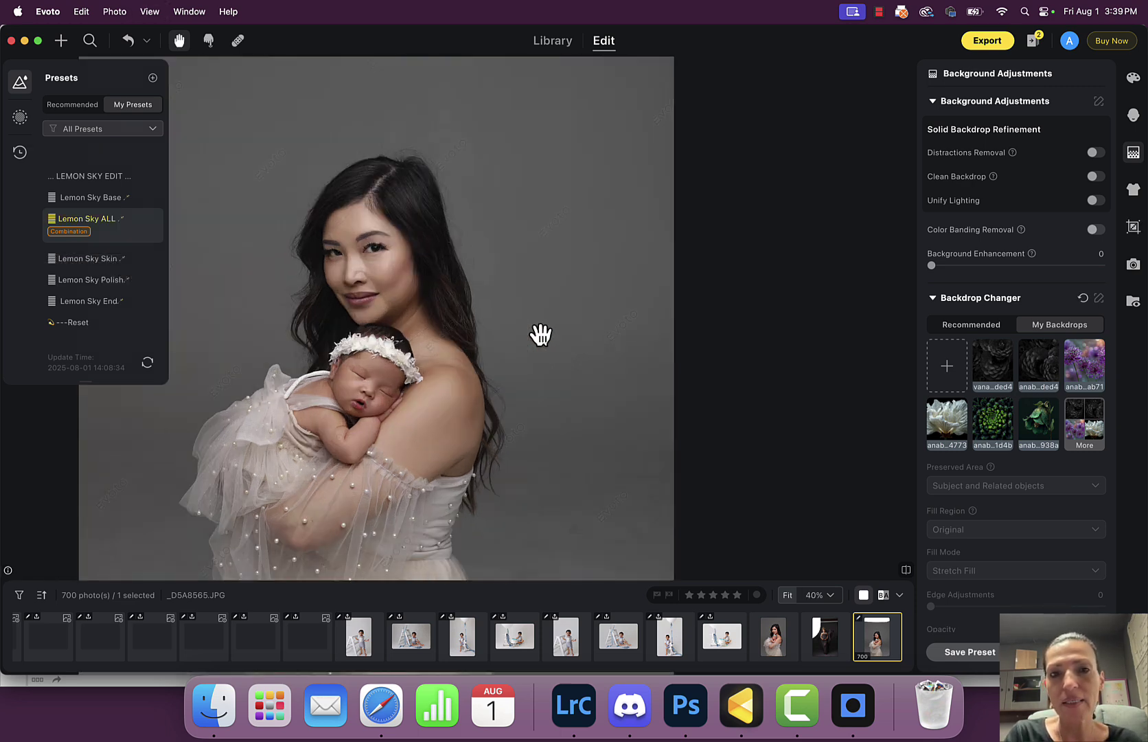
pyautogui.moveTo(377, 318); pyautogui.dragTo(577, 321)
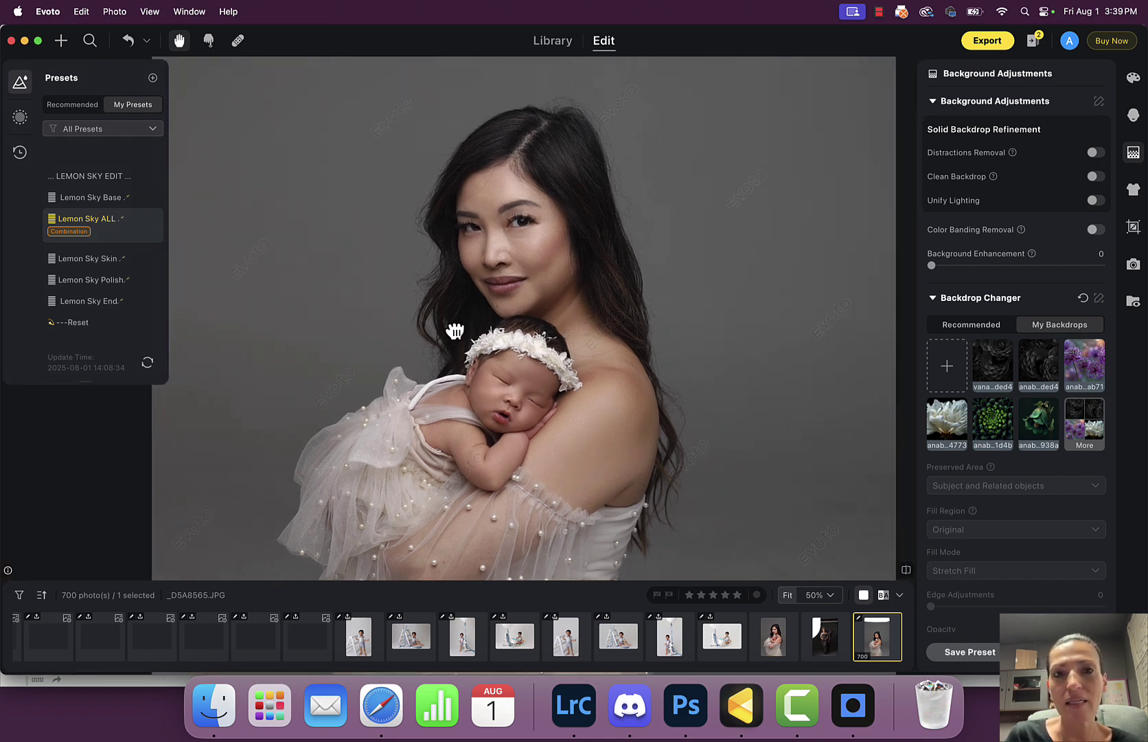
pyautogui.scroll(-5, 456, 333)
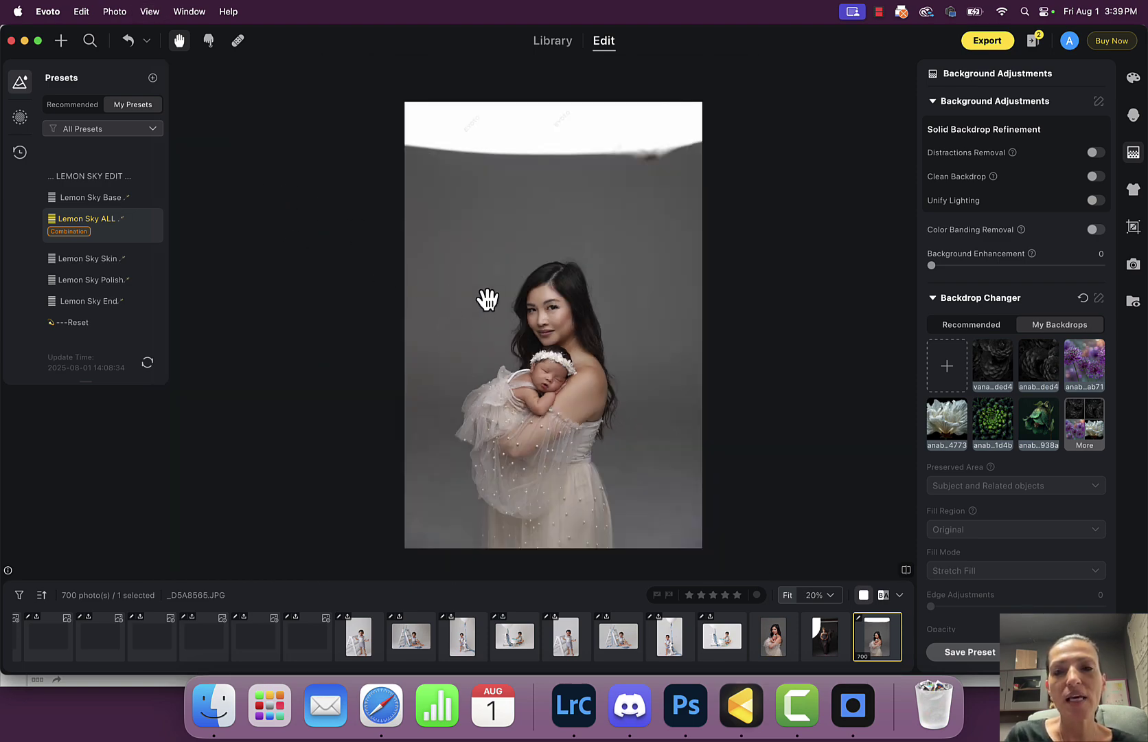
pyautogui.click(884, 595)
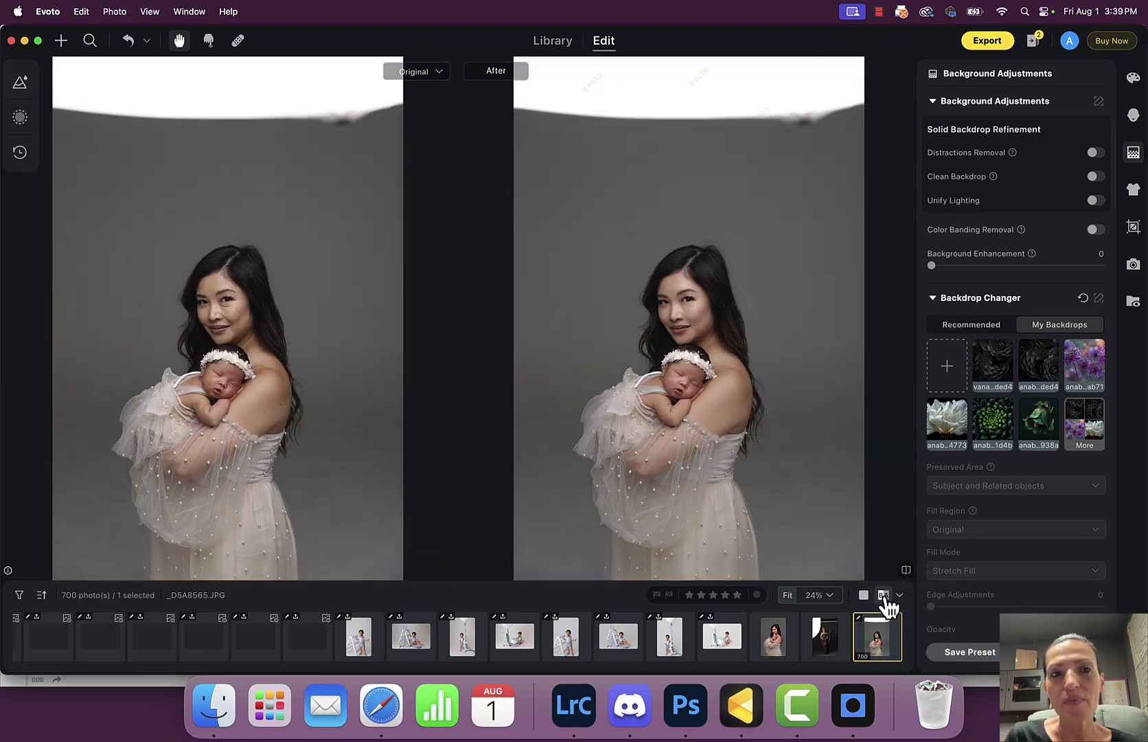
pyautogui.press('super+equal')
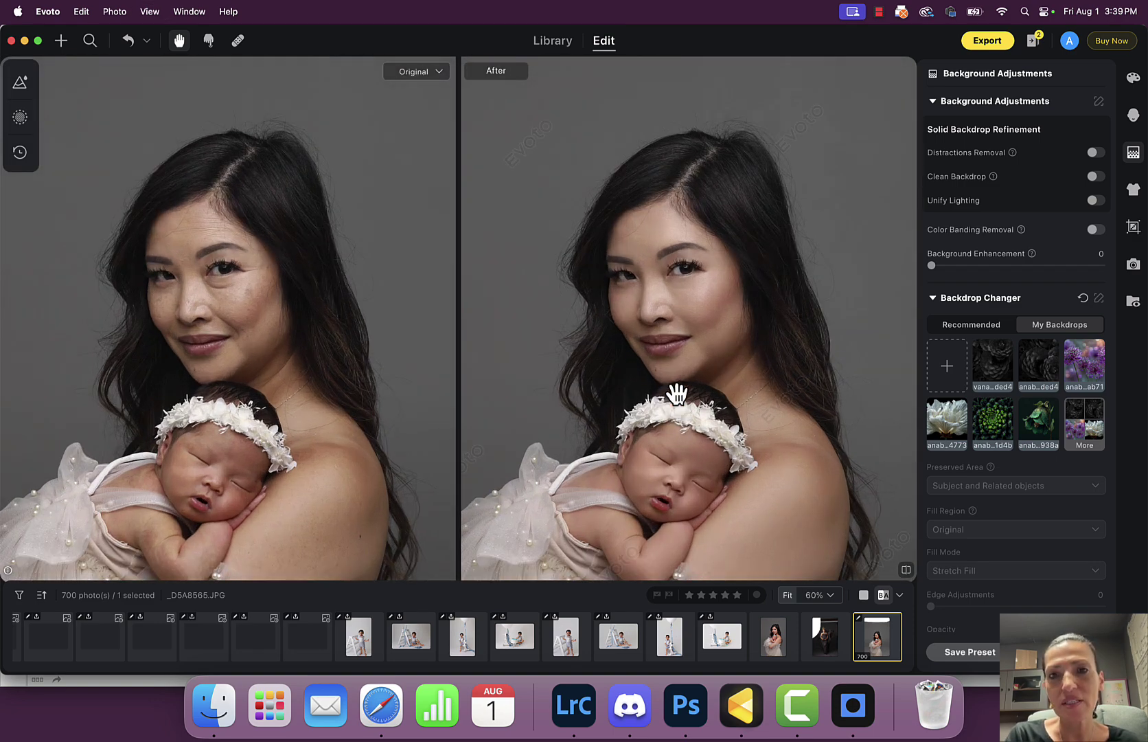
pyautogui.press('super+minus')
pyautogui.press('super+minus')
pyautogui.press('super+minus')
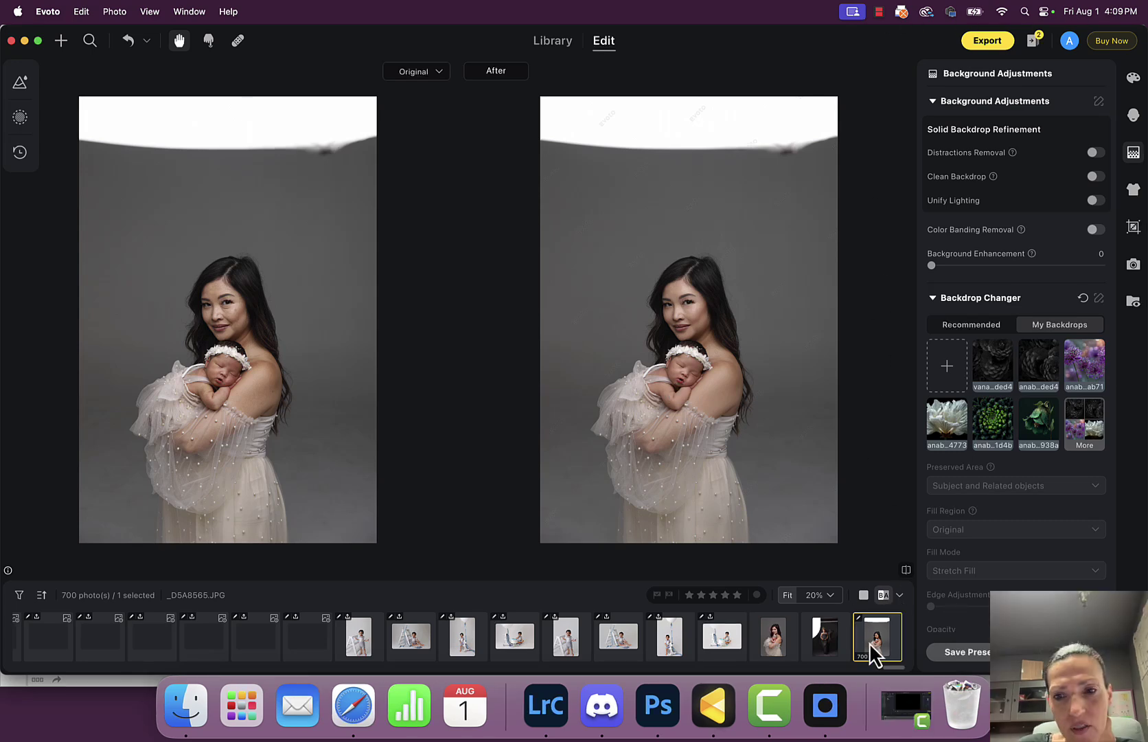
# Step: Revert the photo to its original history state and return to the single-image view
pyautogui.click(20, 153)
pyautogui.click(55, 102)
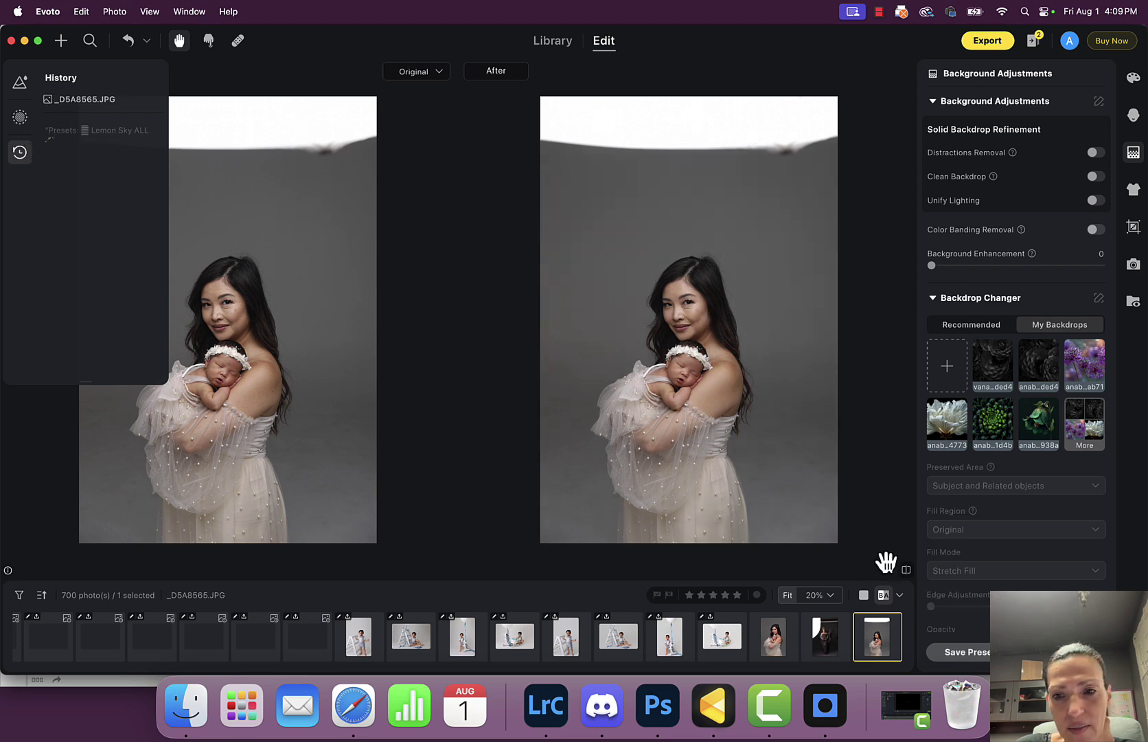
pyautogui.click(865, 596)
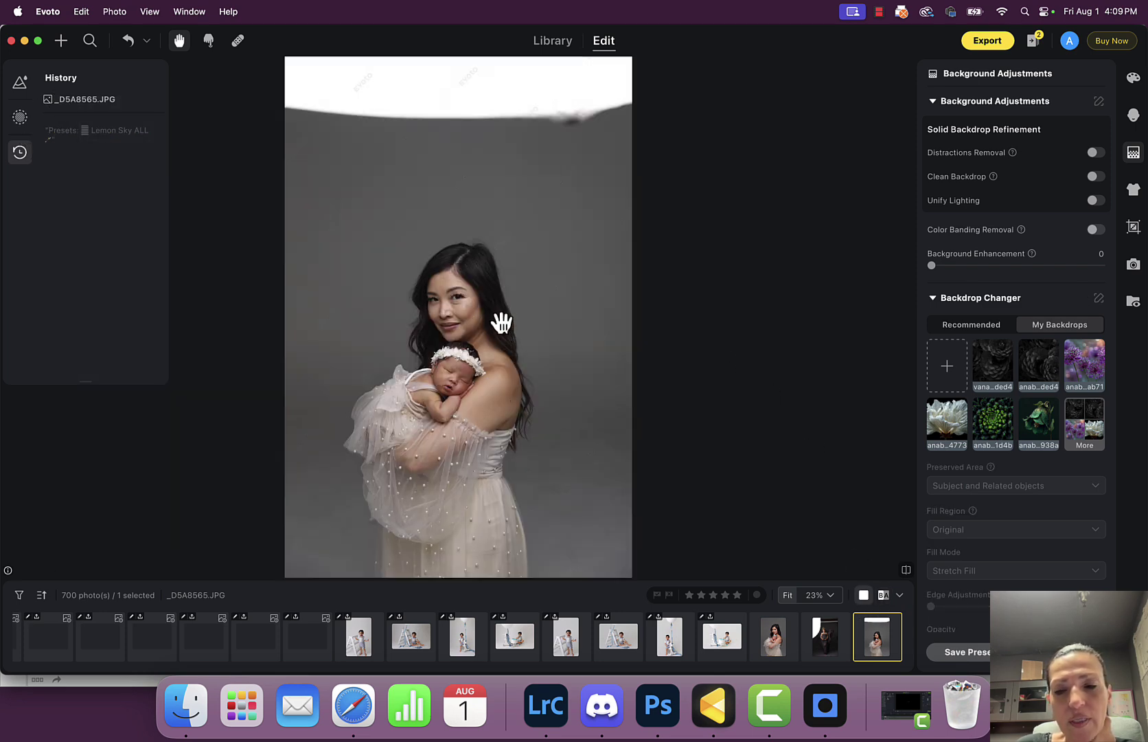
# Step: In portrait retouching for the female subject, set Freckles & Acne removal to 100 and its Freckles strength to 97
pyautogui.scroll(3, 501, 323)
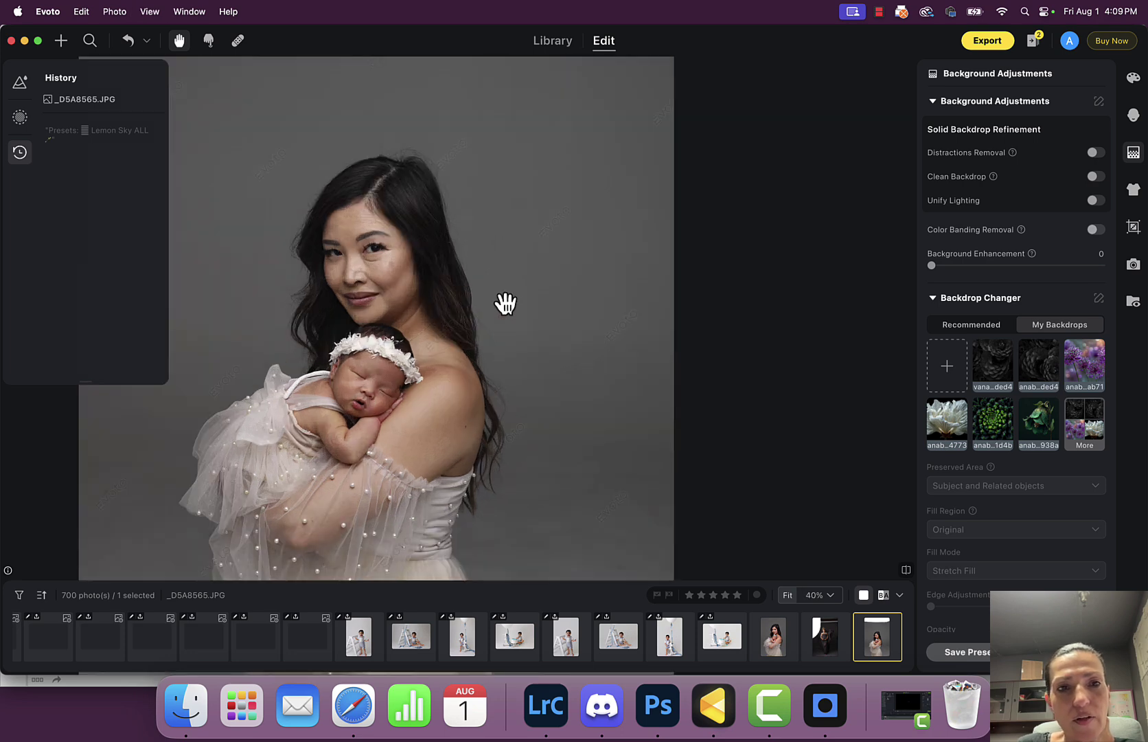
pyautogui.scroll(3, 577, 477)
pyautogui.scroll(-10, 579, 220)
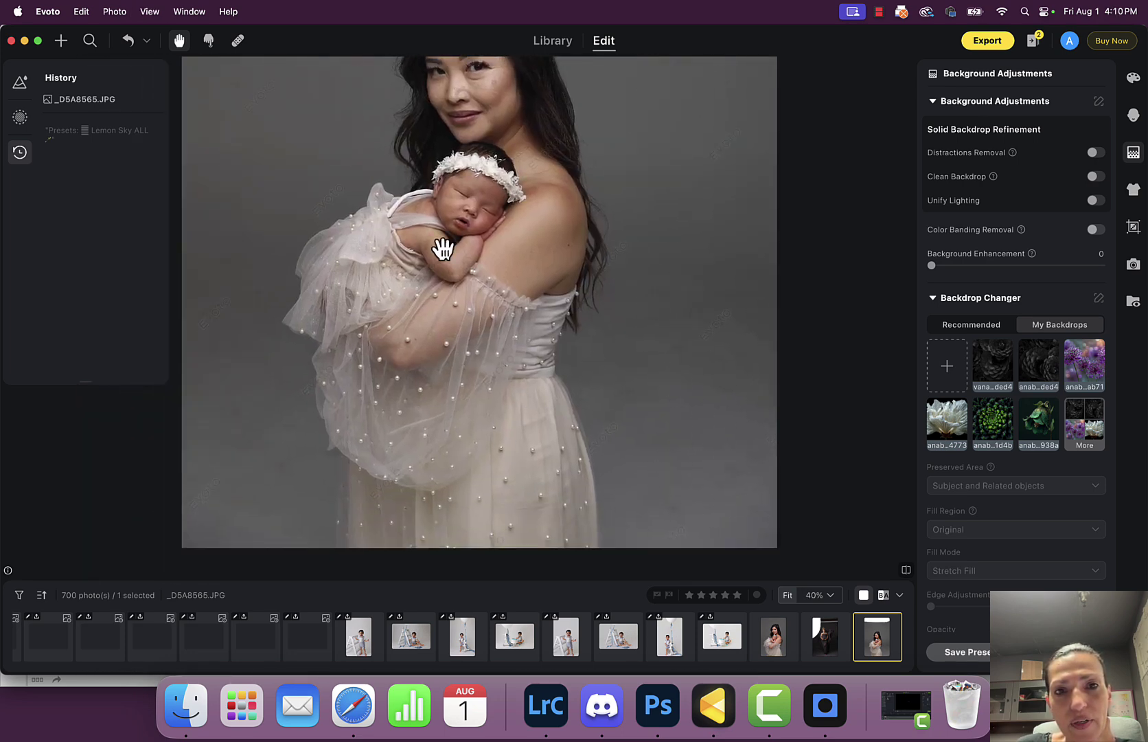
pyautogui.press('super+equal')
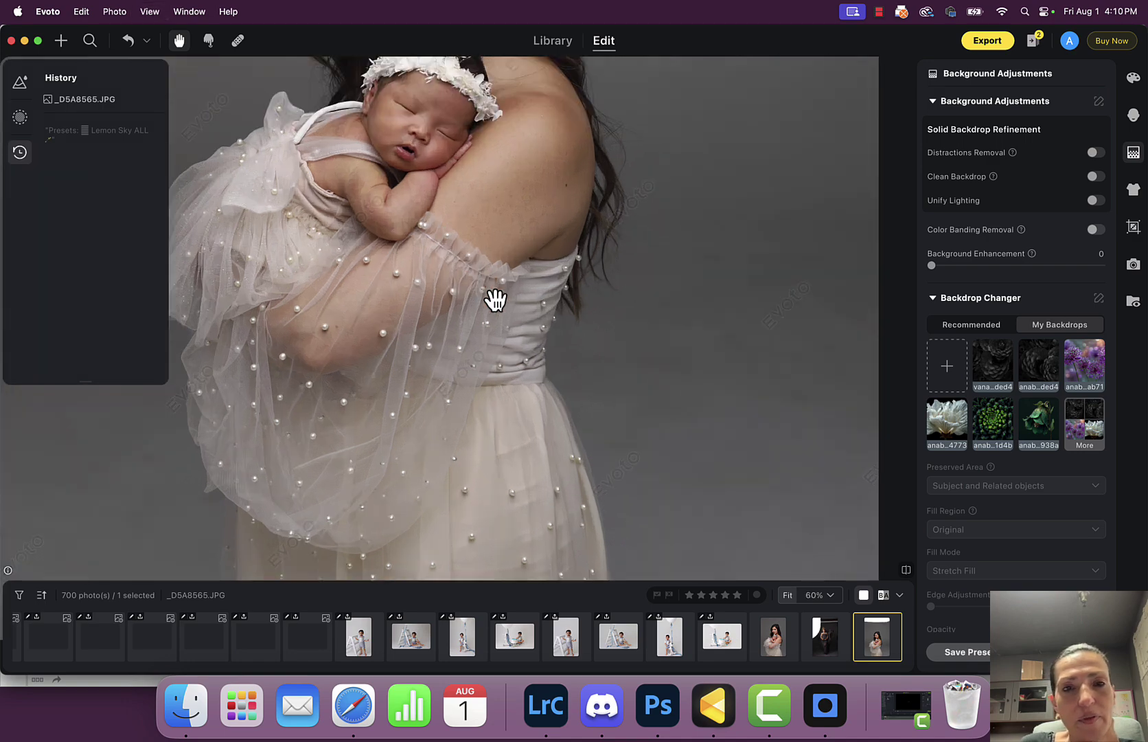
pyautogui.scroll(5, 500, 215)
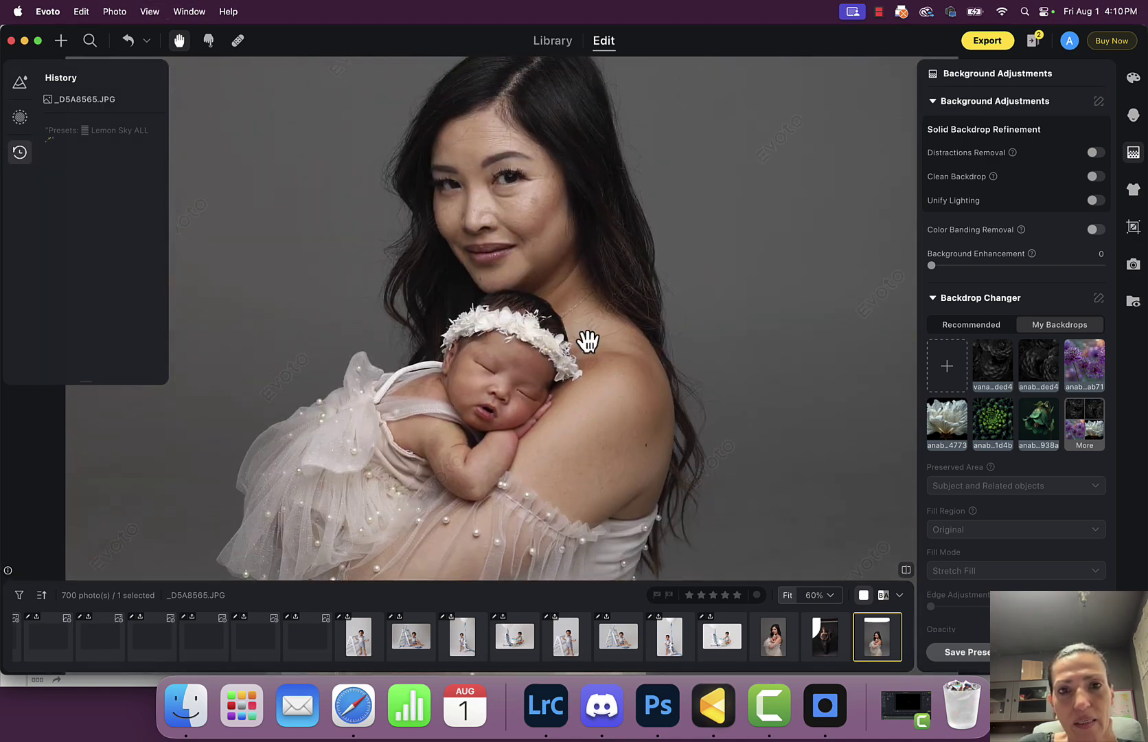
pyautogui.click(1133, 116)
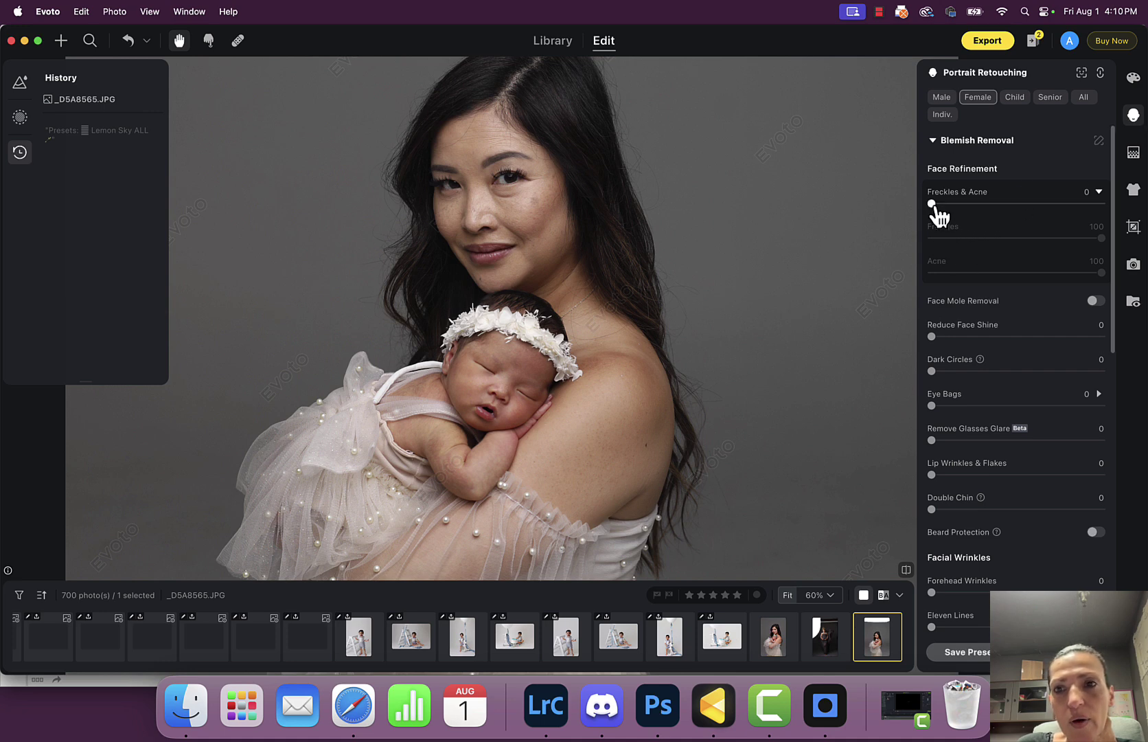
pyautogui.moveTo(938, 206); pyautogui.dragTo(1108, 213)
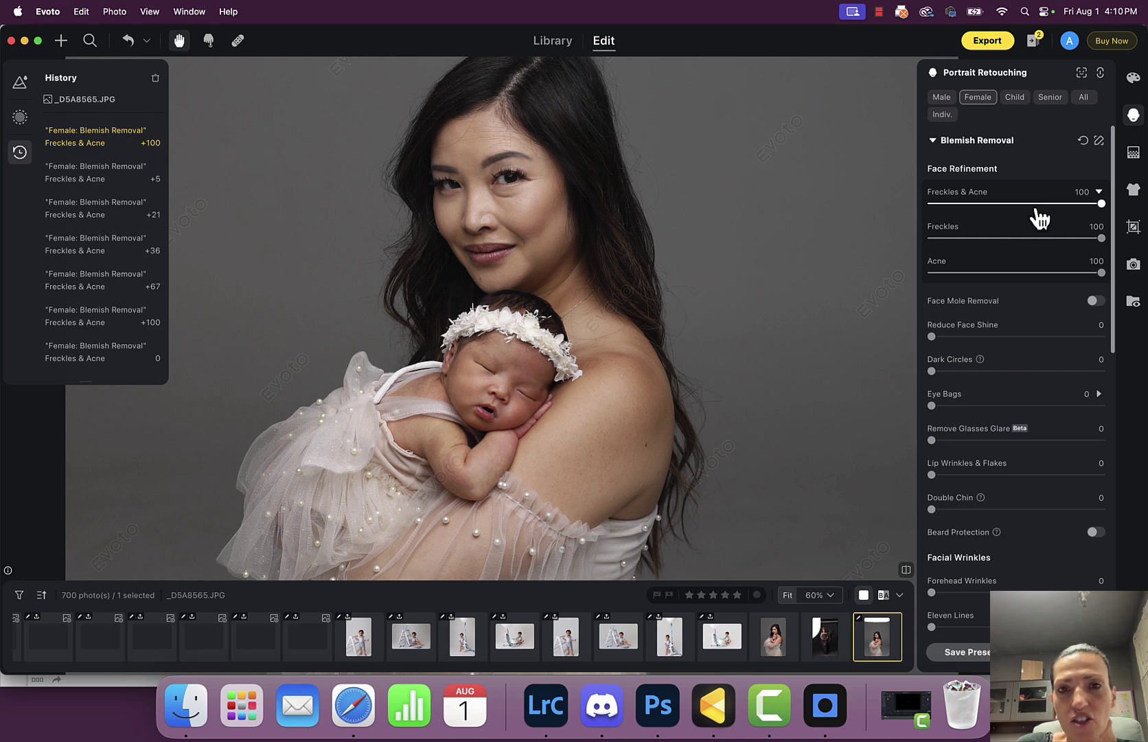
pyautogui.scroll(-1, 974, 300)
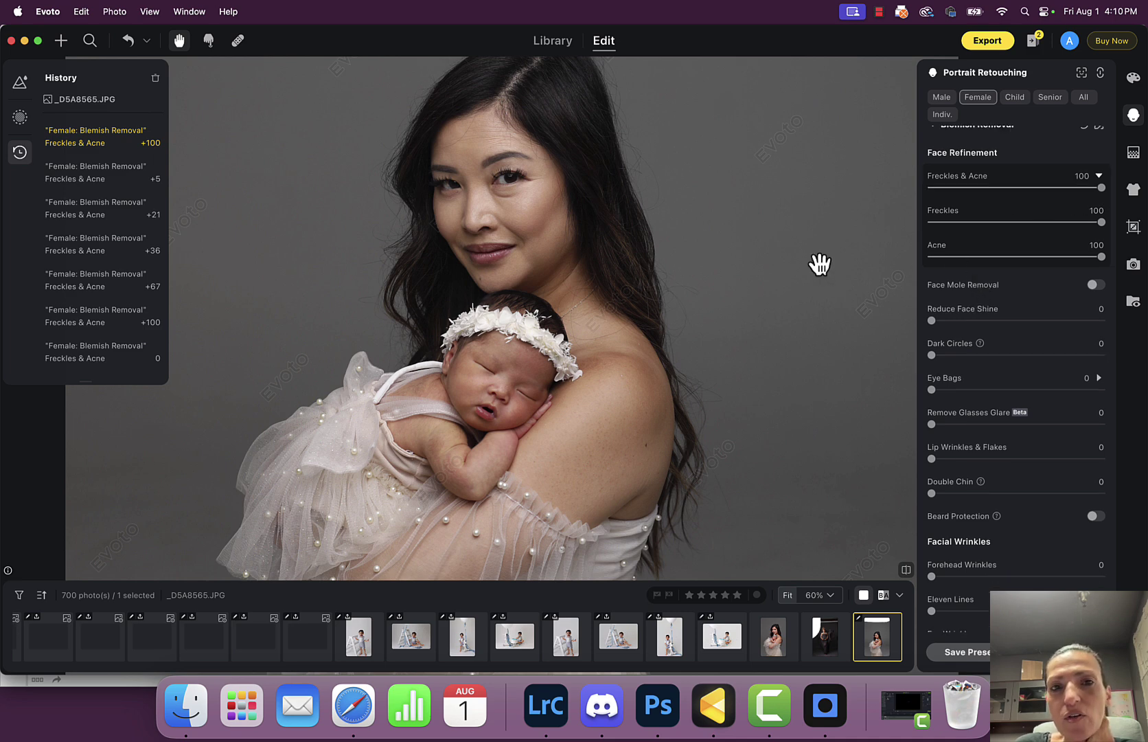
pyautogui.moveTo(1102, 223)
pyautogui.mouseDown()
pyautogui.moveTo(933, 225)
pyautogui.moveTo(1096, 226)
pyautogui.mouseUp()
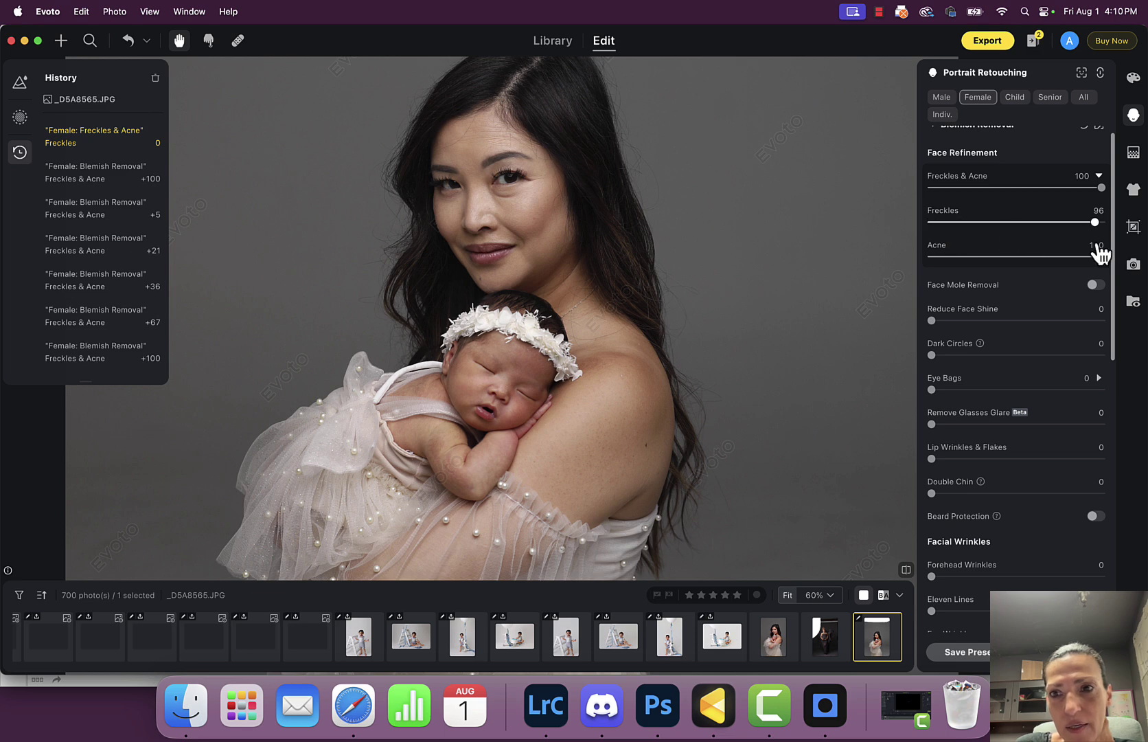
# Step: Set the woman's Reduce Face Shine to 70, Dark Circles to 82 and Eye Bags to 84
pyautogui.scroll(-1, 1038, 321)
pyautogui.moveTo(932, 304); pyautogui.dragTo(1052, 304)
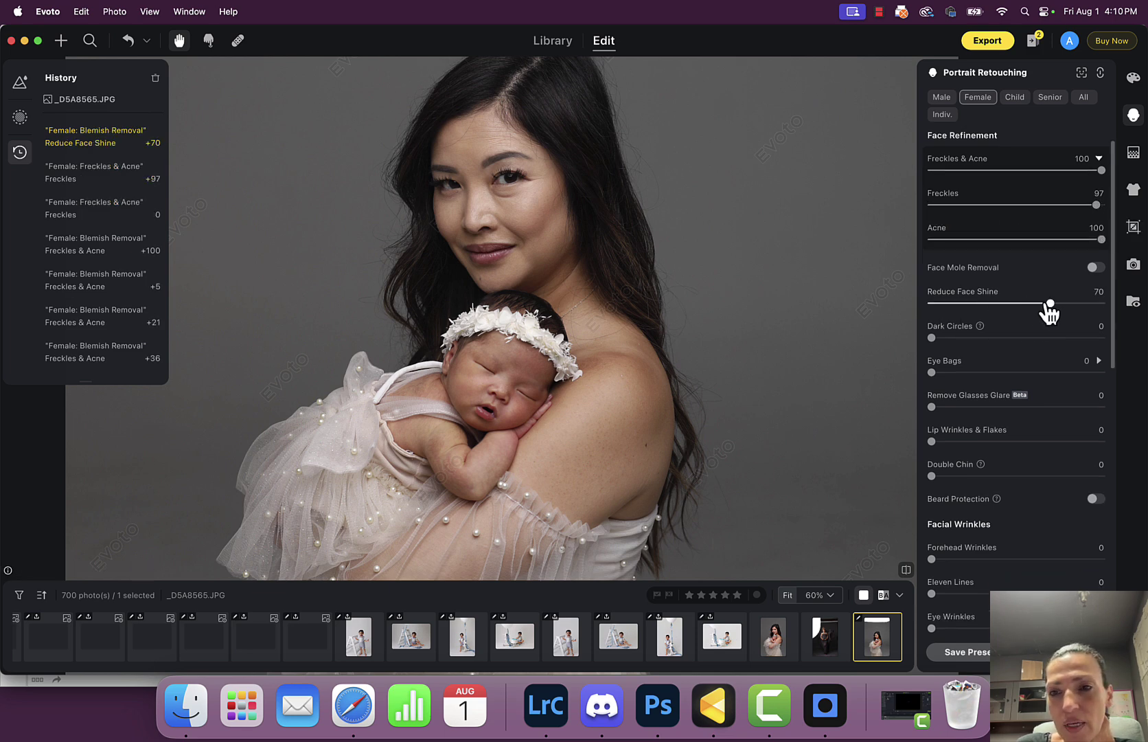
pyautogui.moveTo(932, 372); pyautogui.dragTo(1028, 372)
pyautogui.moveTo(932, 338); pyautogui.dragTo(1103, 373)
pyautogui.moveTo(1044, 338); pyautogui.dragTo(1077, 374)
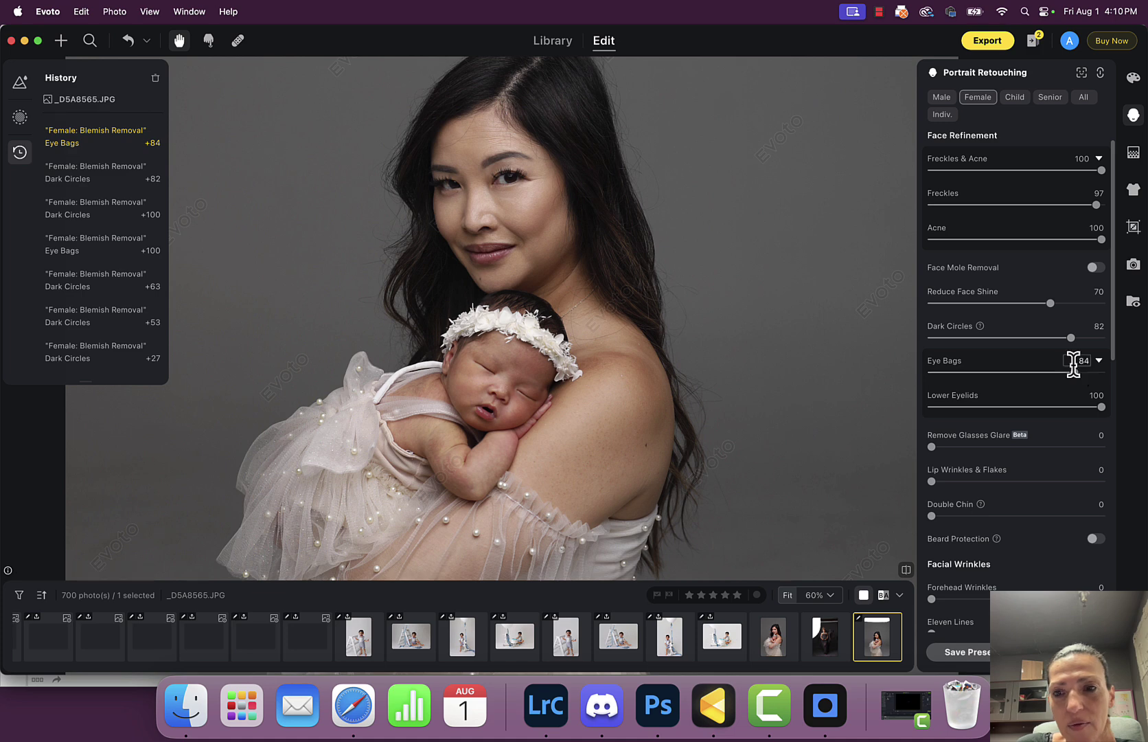
# Step: Set the woman's Lip Wrinkles & Flakes to 31 and Double Chin to 49
pyautogui.scroll(-3, 1076, 371)
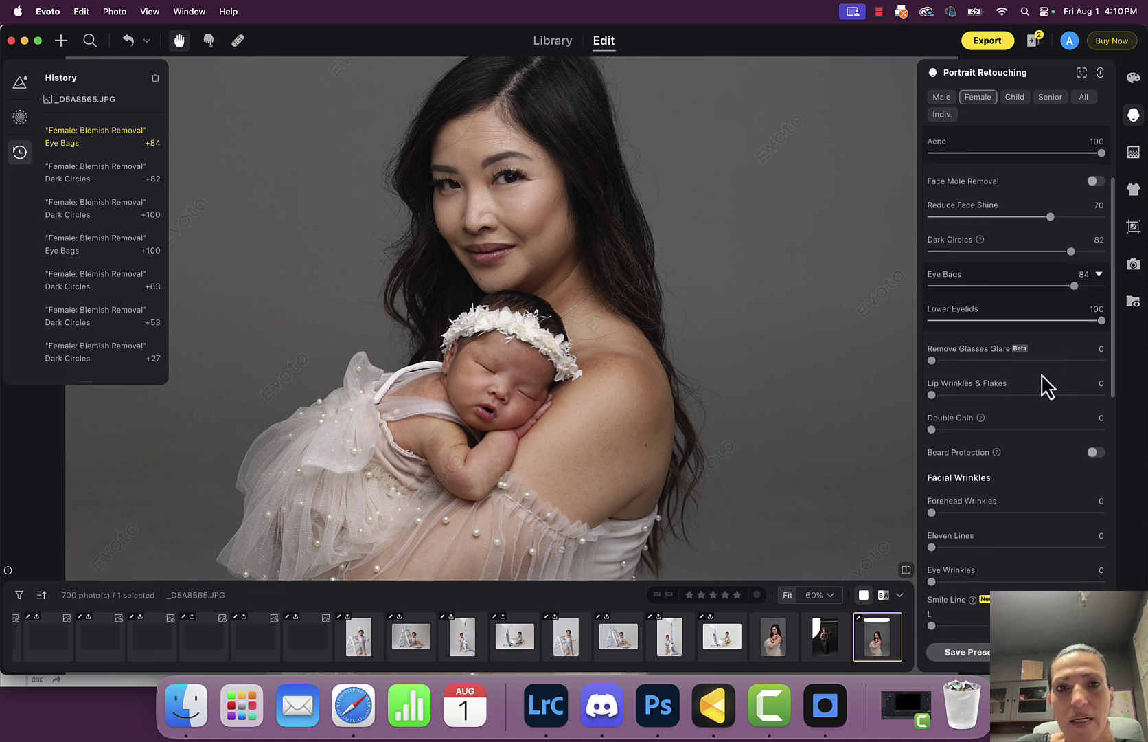
pyautogui.scroll(-2, 1047, 386)
pyautogui.moveTo(934, 351); pyautogui.dragTo(1019, 386)
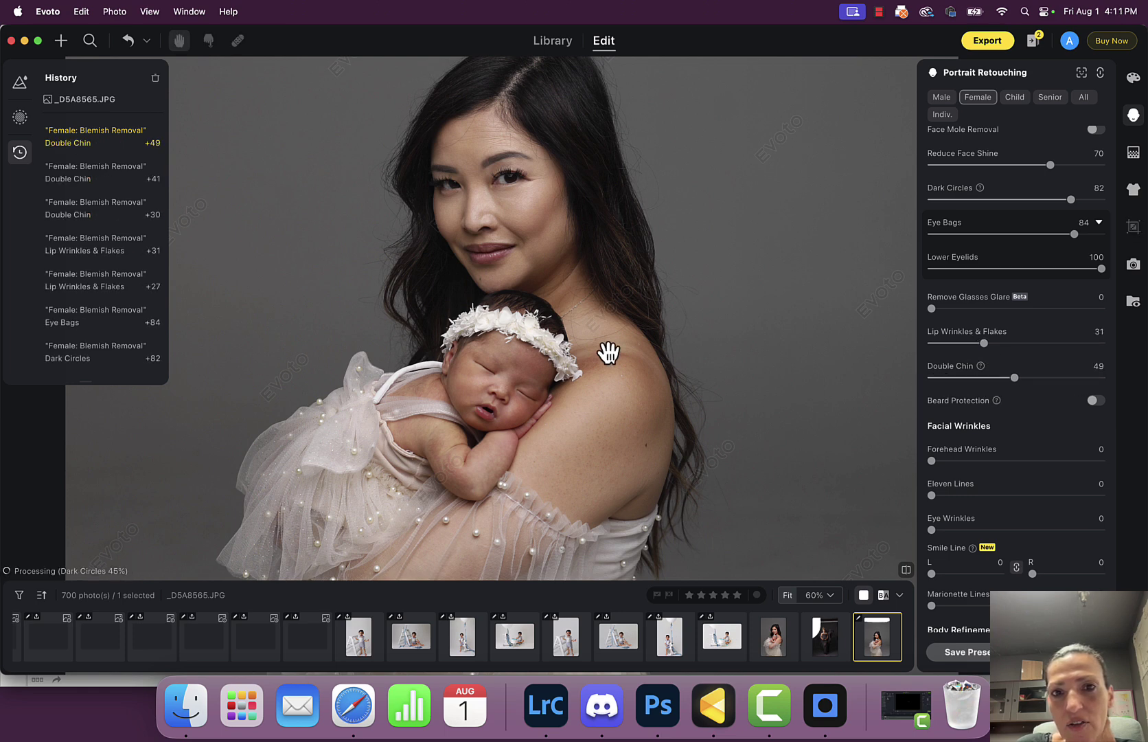
# Step: Under facial wrinkles for the woman, set Forehead Wrinkles to 52 and Eye Wrinkles to 39
pyautogui.scroll(-4, 1048, 416)
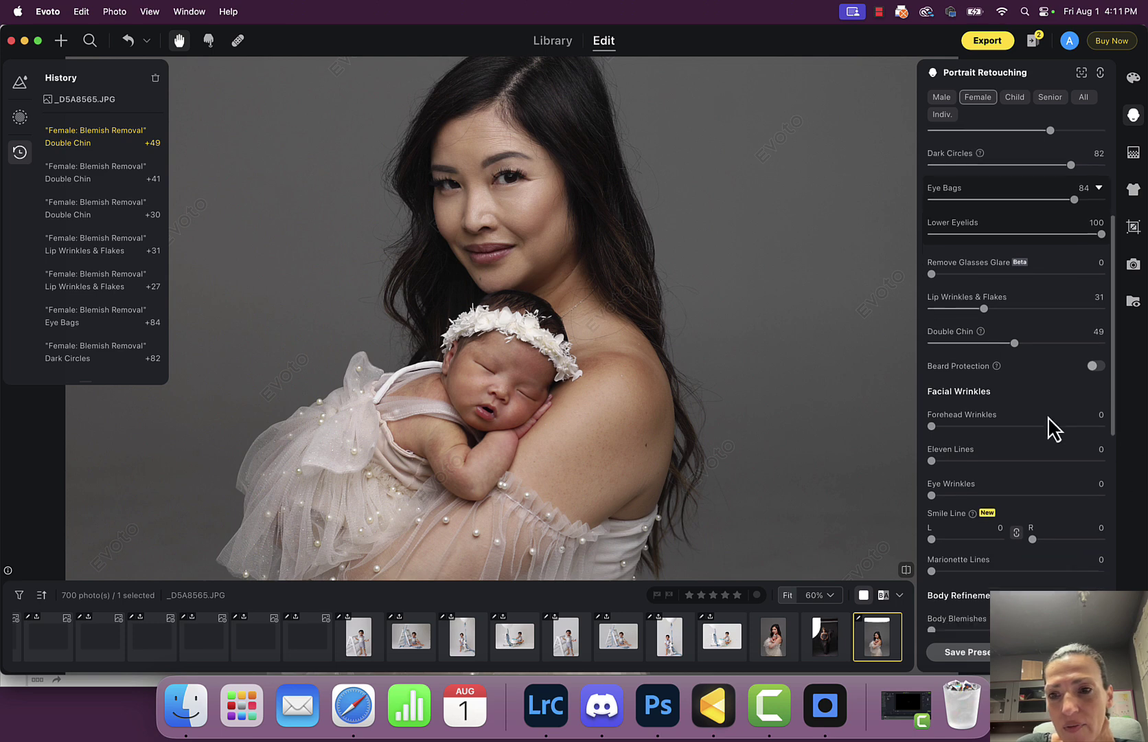
pyautogui.moveTo(938, 395); pyautogui.dragTo(1021, 392)
pyautogui.scroll(-2, 1023, 400)
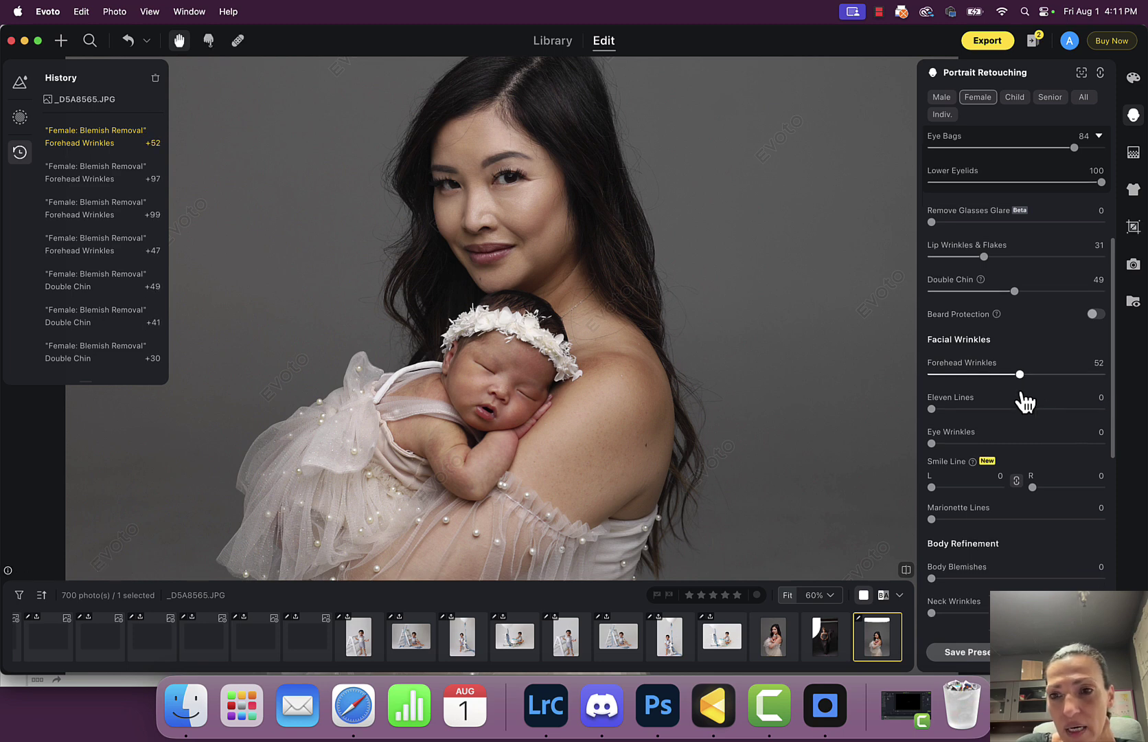
pyautogui.moveTo(932, 408); pyautogui.dragTo(999, 410)
pyautogui.scroll(-5, 1001, 415)
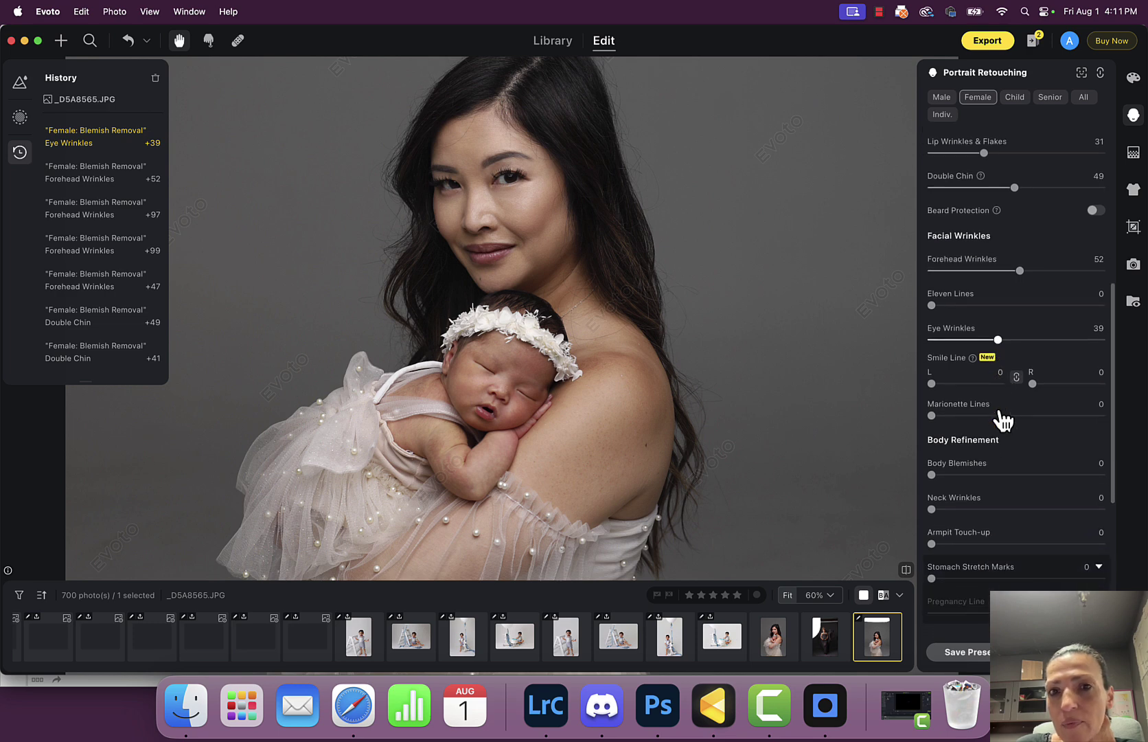
# Step: Under body refinement for the woman, set Body Blemishes to 59 and Neck Wrinkles to 67
pyautogui.moveTo(933, 406); pyautogui.dragTo(1032, 408)
pyautogui.moveTo(934, 441); pyautogui.dragTo(1046, 440)
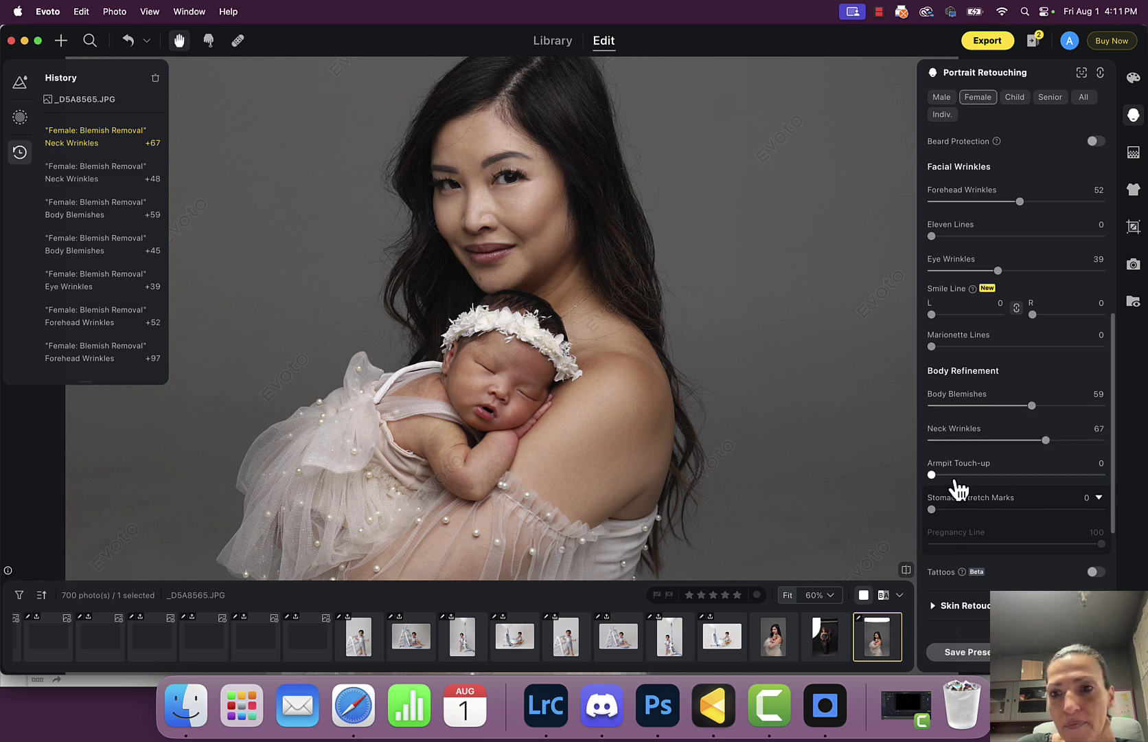
# Step: In the woman's facial skin retouching, set Frequency Separation to 39 and Textured Smoothing to 21
pyautogui.scroll(-3, 959, 433)
pyautogui.scroll(-3, 960, 432)
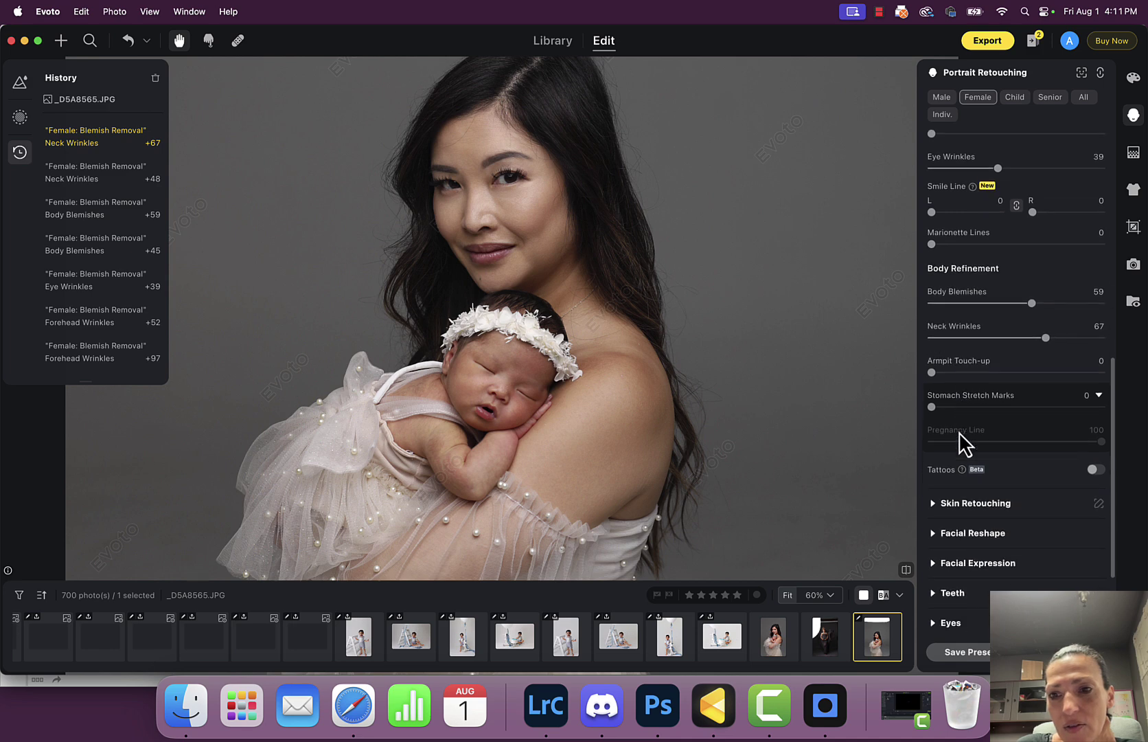
pyautogui.scroll(-3, 966, 469)
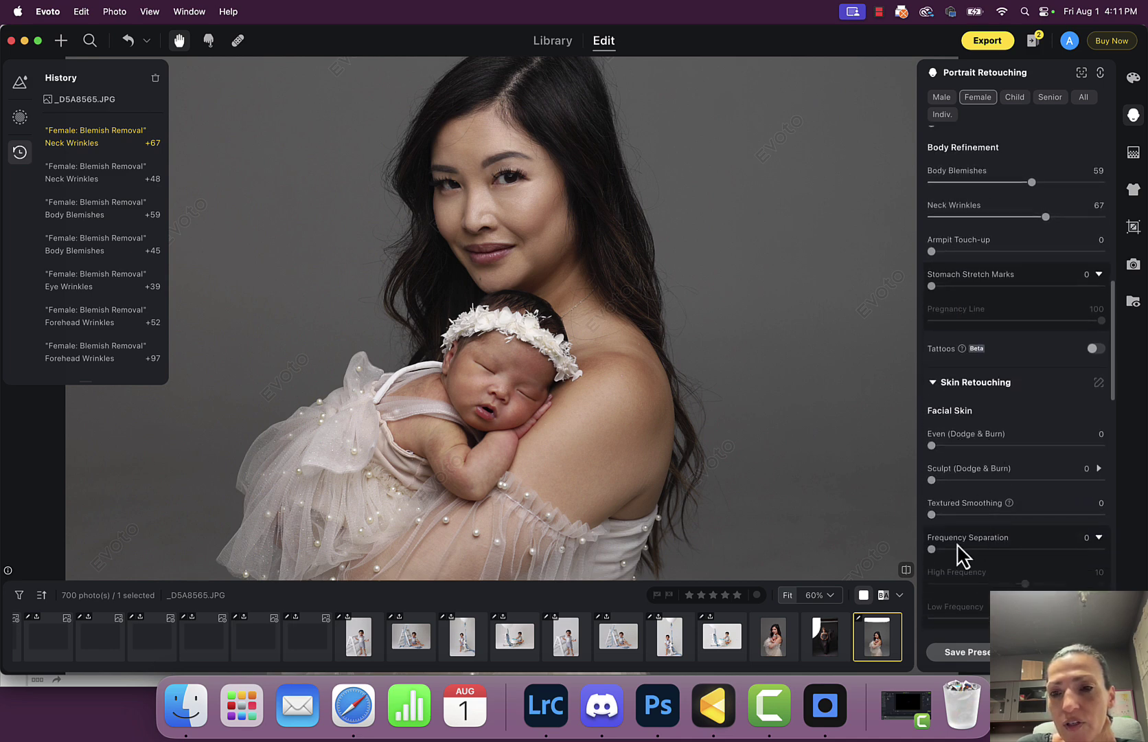
pyautogui.moveTo(932, 549); pyautogui.dragTo(998, 549)
pyautogui.moveTo(933, 514); pyautogui.dragTo(968, 514)
# Step: Set the woman's facial Skin Softening to 47 and her body skin Even (Dodge & Burn) to 46
pyautogui.scroll(-4, 985, 491)
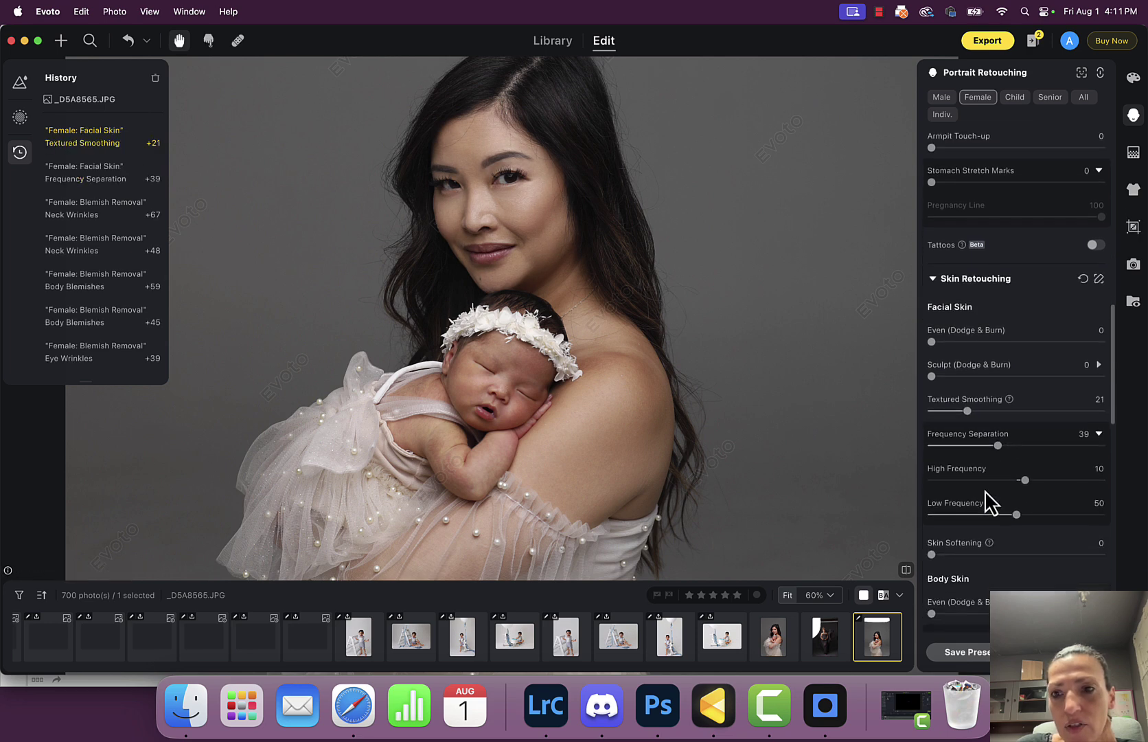
pyautogui.scroll(-1, 987, 499)
pyautogui.moveTo(936, 503); pyautogui.dragTo(1015, 508)
pyautogui.scroll(-2, 1020, 509)
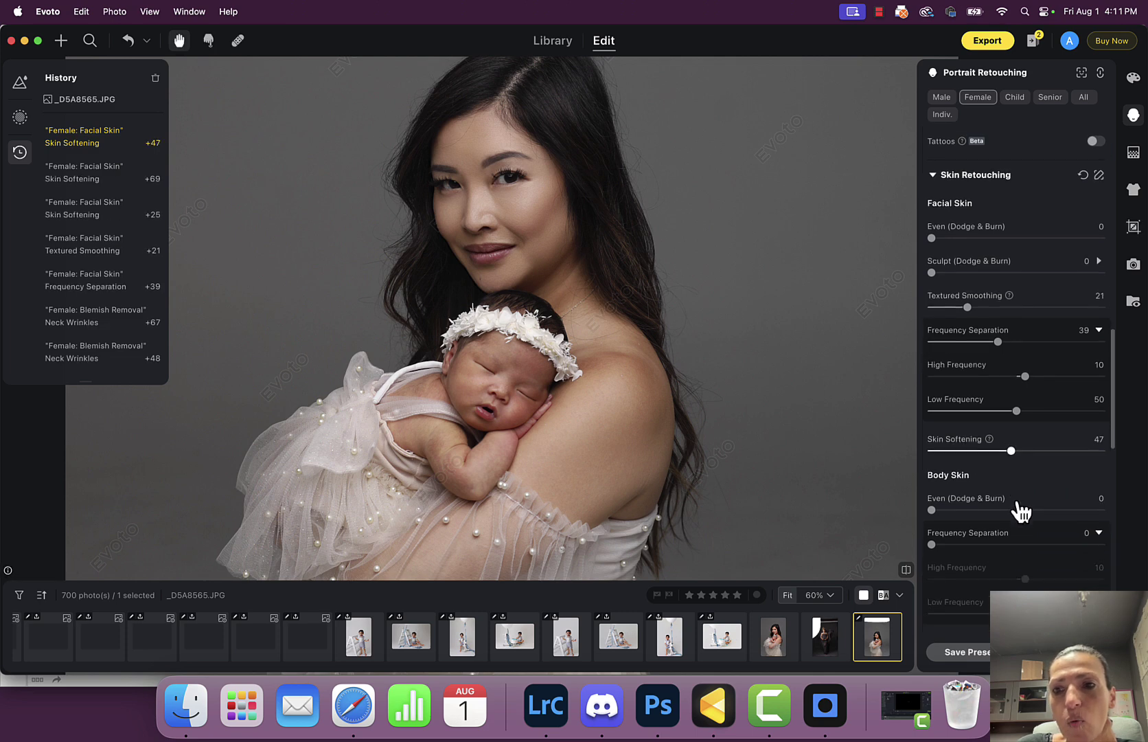
pyautogui.moveTo(932, 511)
pyautogui.mouseDown()
pyautogui.moveTo(1074, 515)
pyautogui.moveTo(1012, 522)
pyautogui.mouseUp()
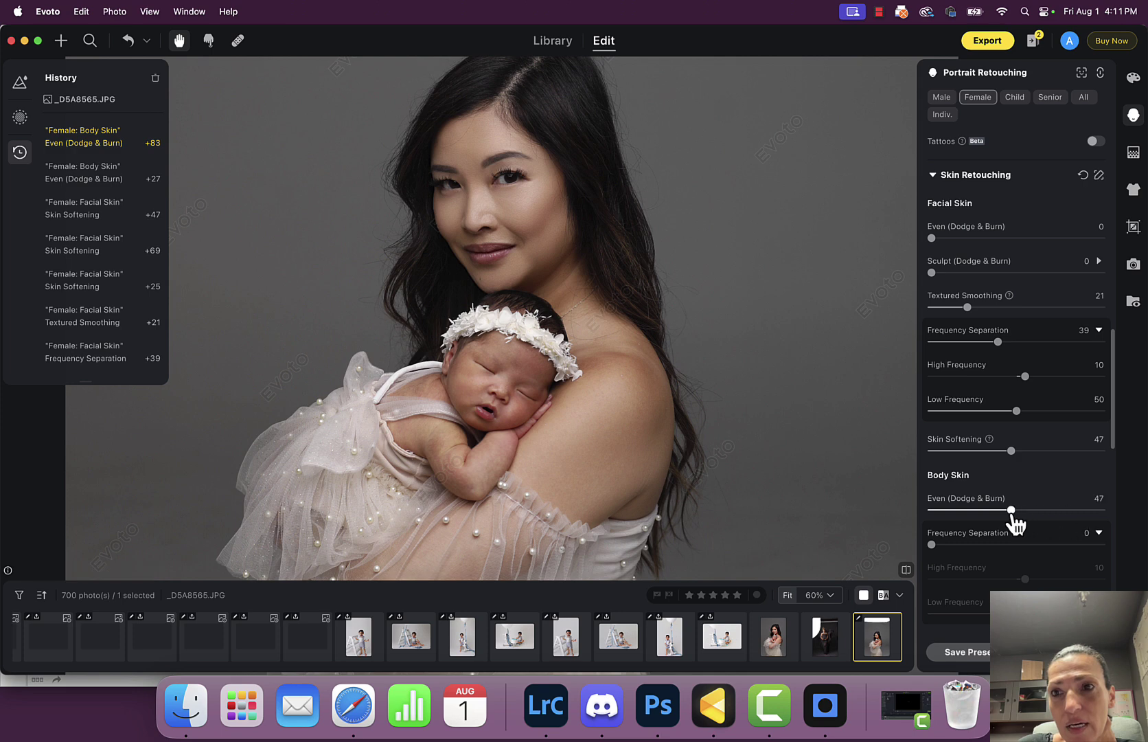
# Step: In Color Adjustments, examine the person masks for the newborn and the woman and the body areas available for masking
pyautogui.click(1134, 80)
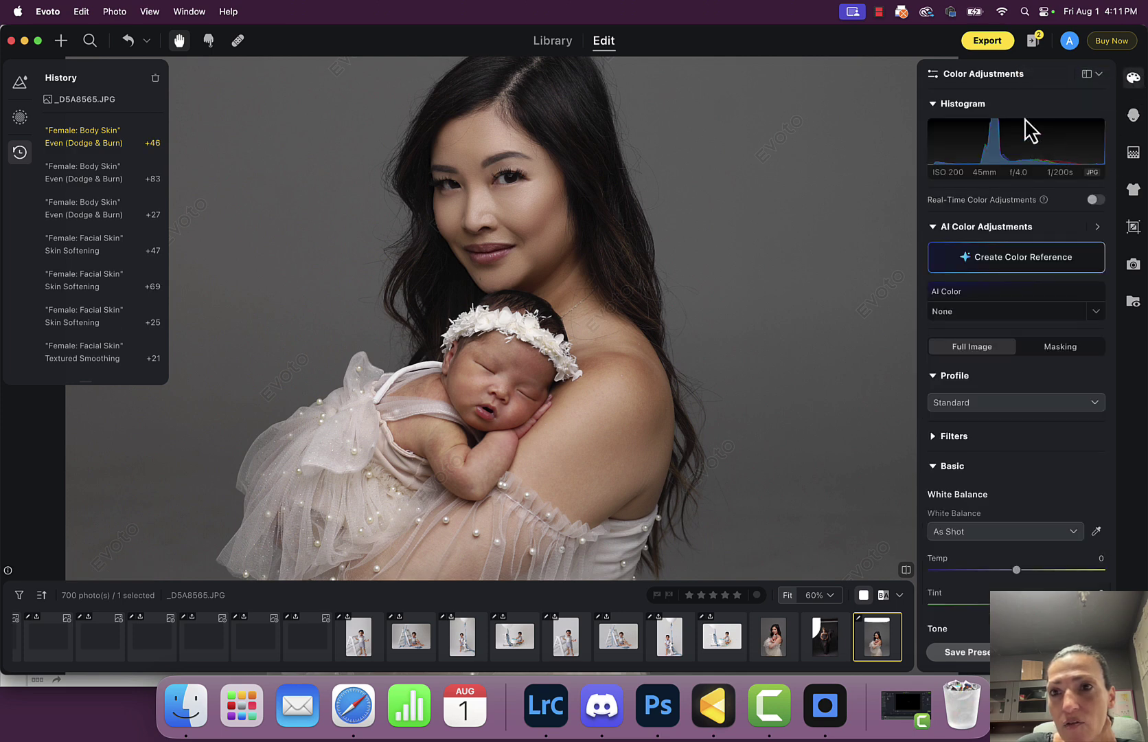
pyautogui.click(1060, 348)
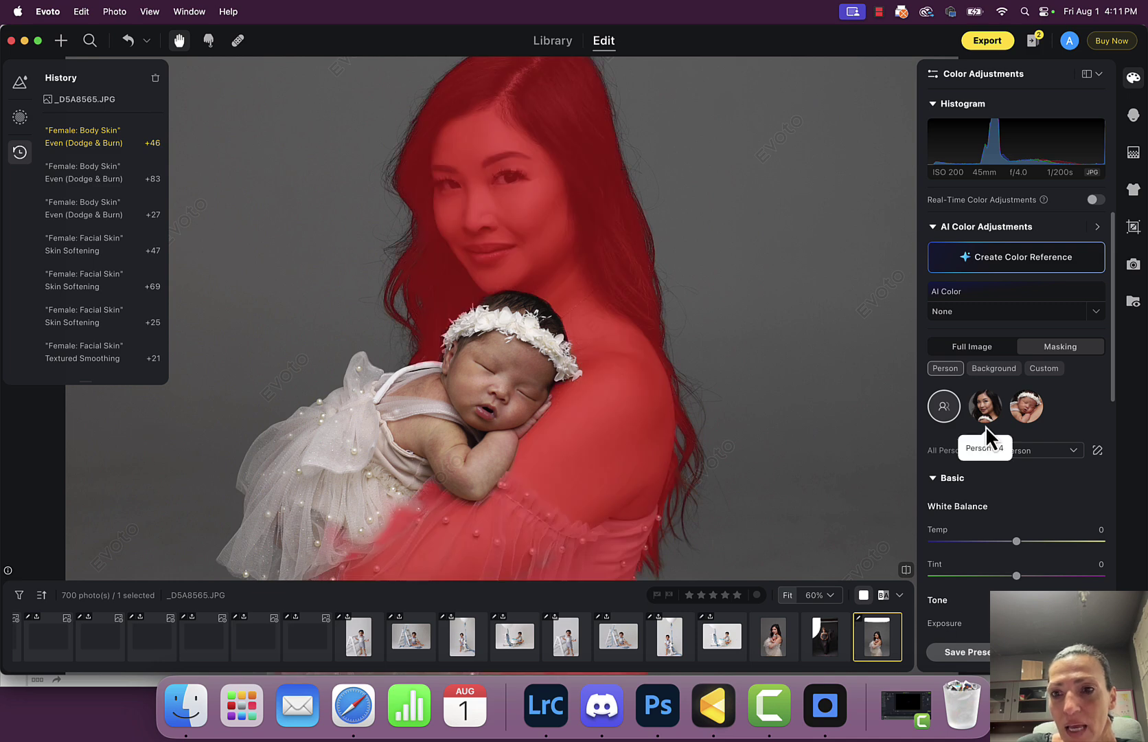
pyautogui.click(1026, 412)
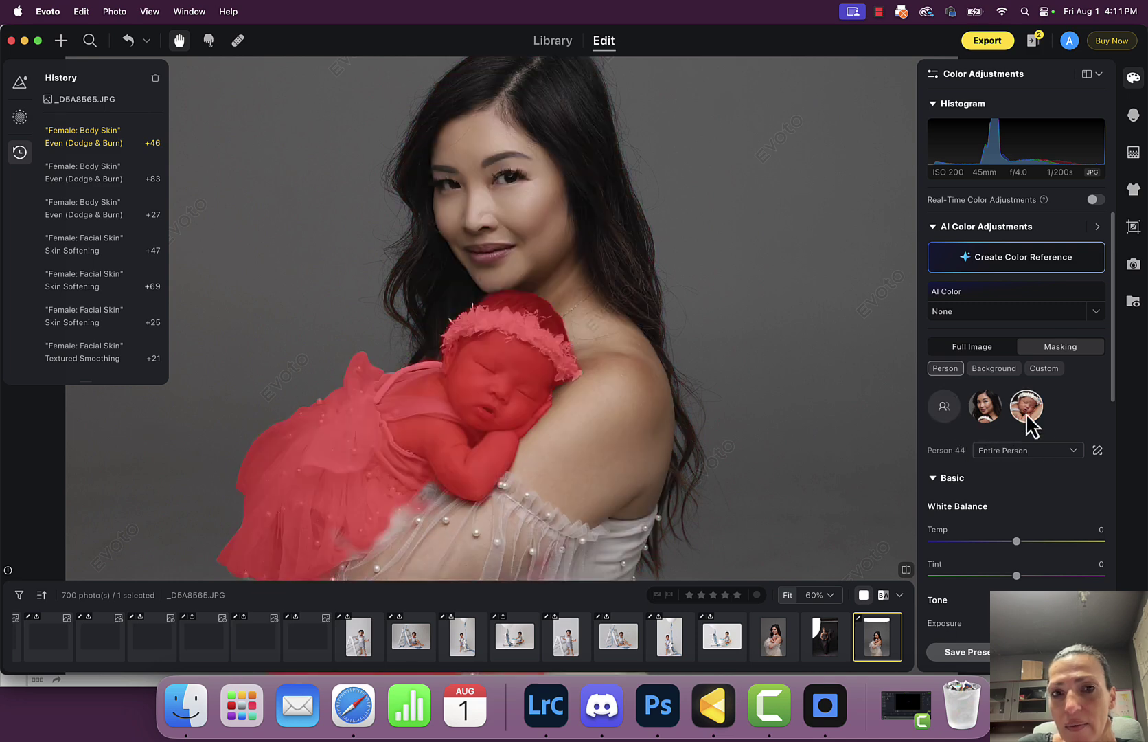
pyautogui.click(1039, 452)
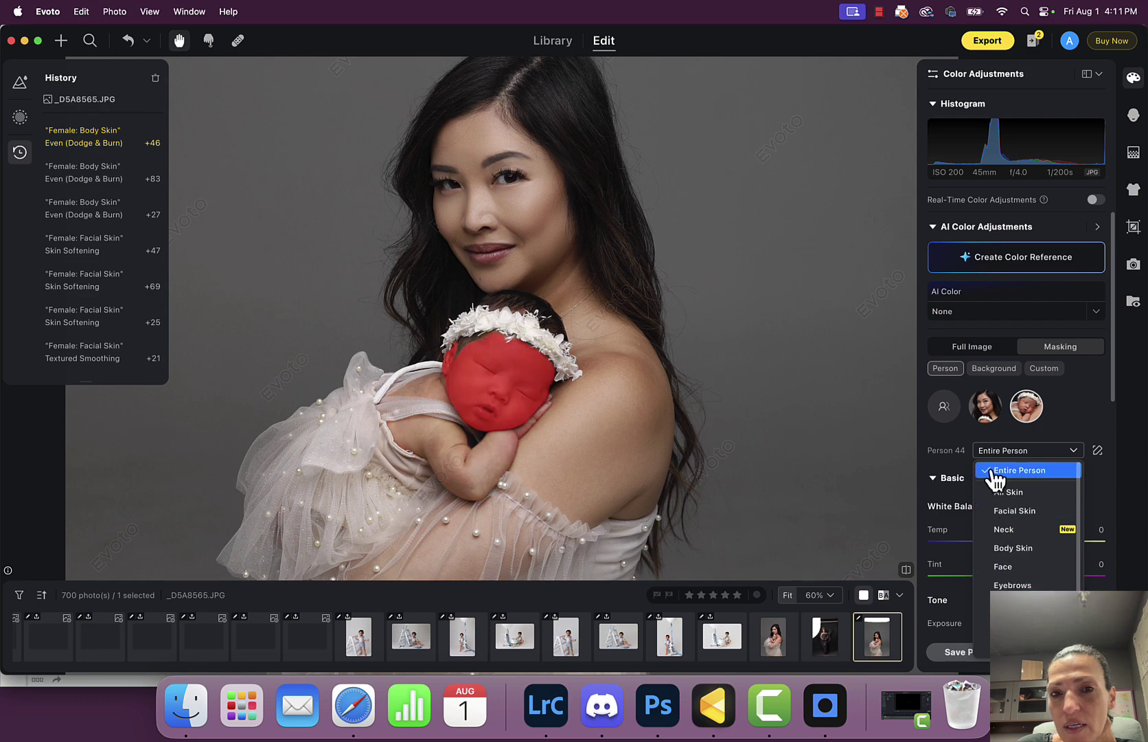
pyautogui.click(986, 411)
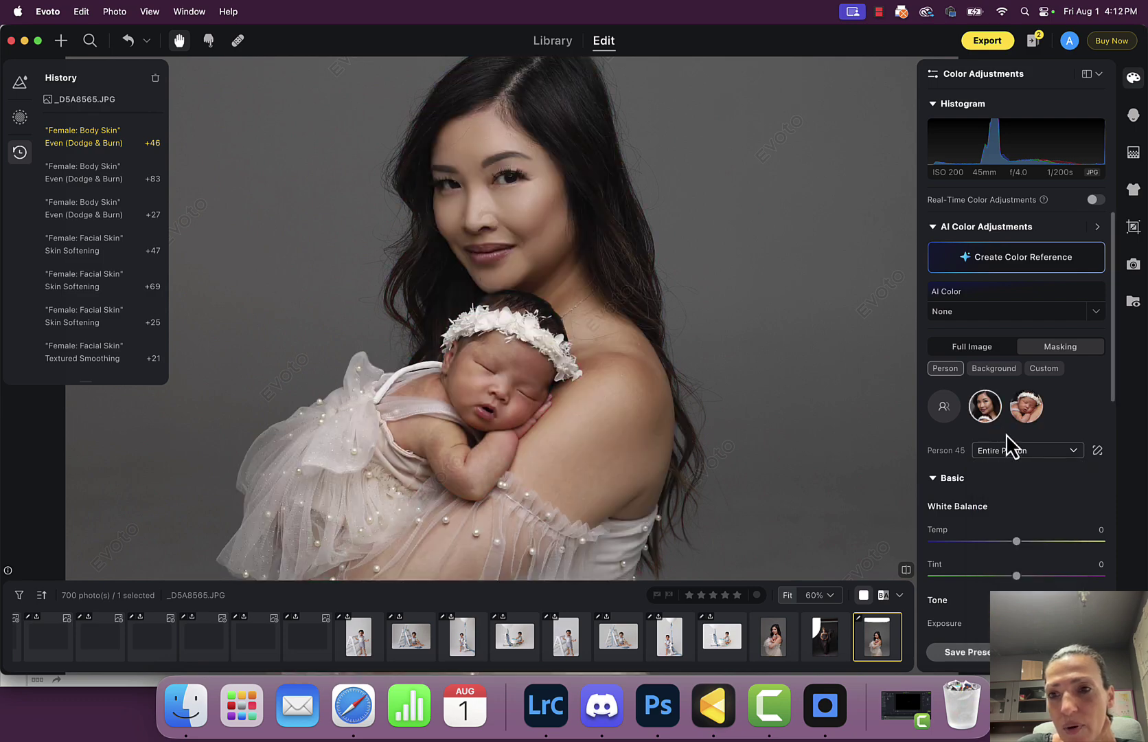
# Step: Return to the woman's portrait retouching and apply the Matte skin texture
pyautogui.click(1134, 115)
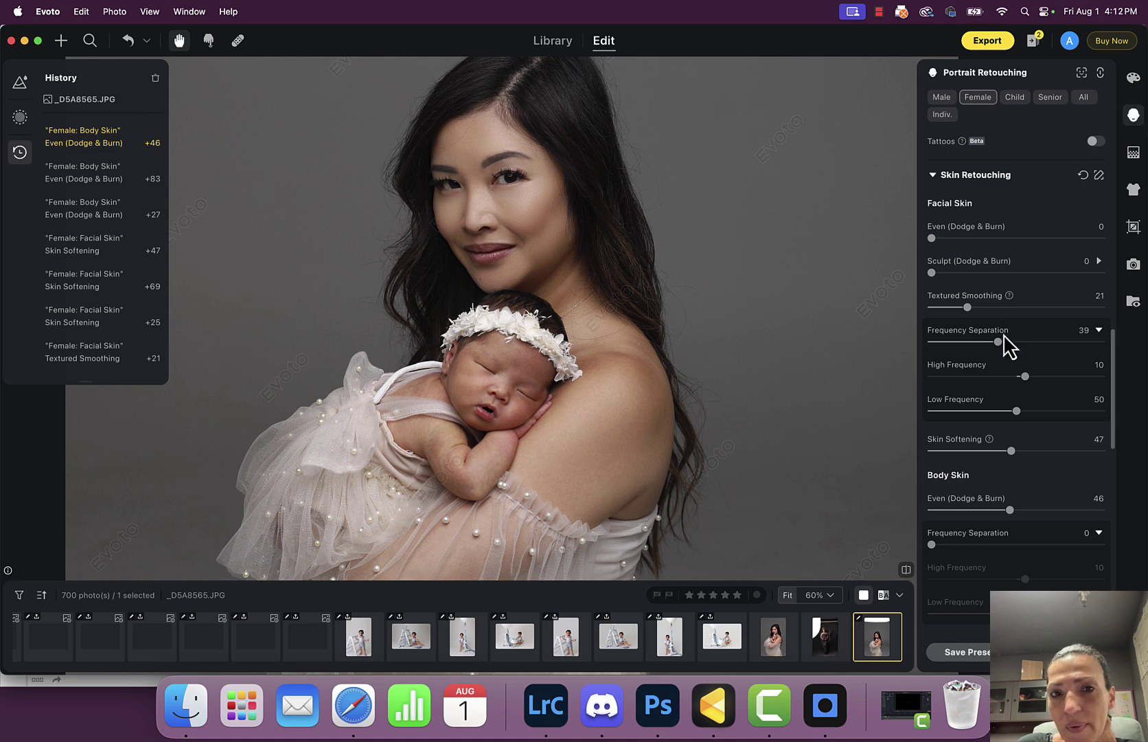
pyautogui.scroll(-5, 1003, 333)
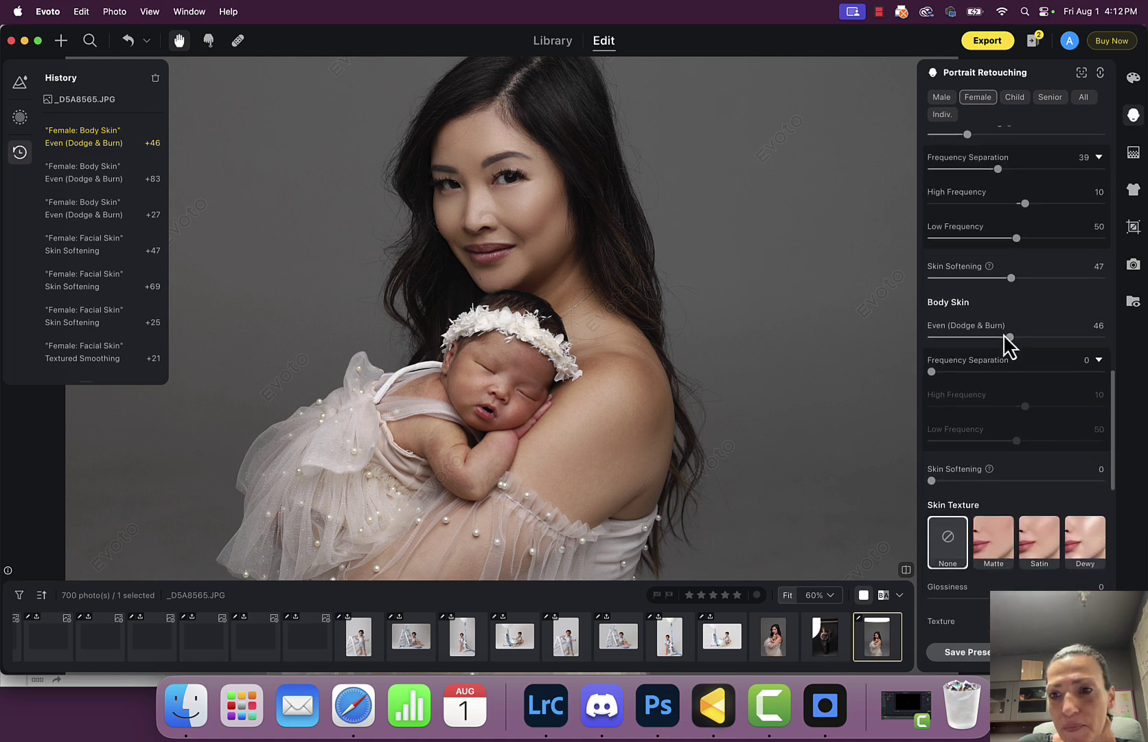
pyautogui.scroll(-2, 1003, 334)
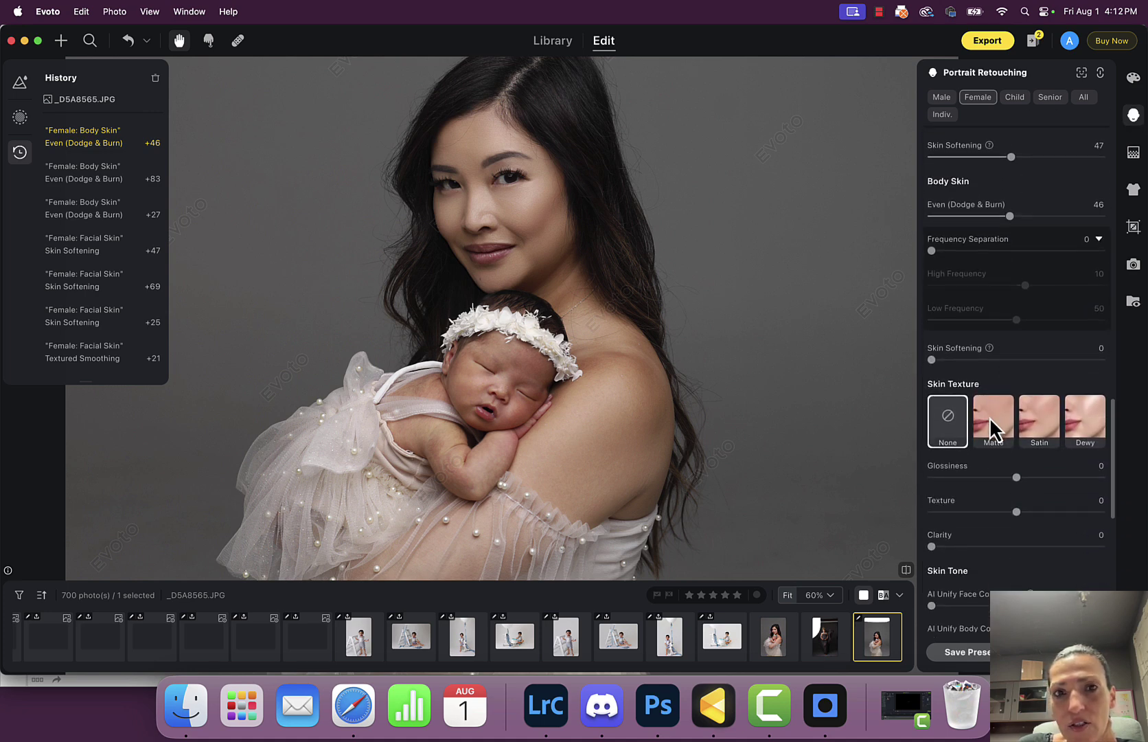
pyautogui.click(989, 417)
# Step: Compare the cream and reddish-brown skin tones for the woman, keep the reddish-brown one and set its Amount to 18
pyautogui.scroll(-3, 995, 407)
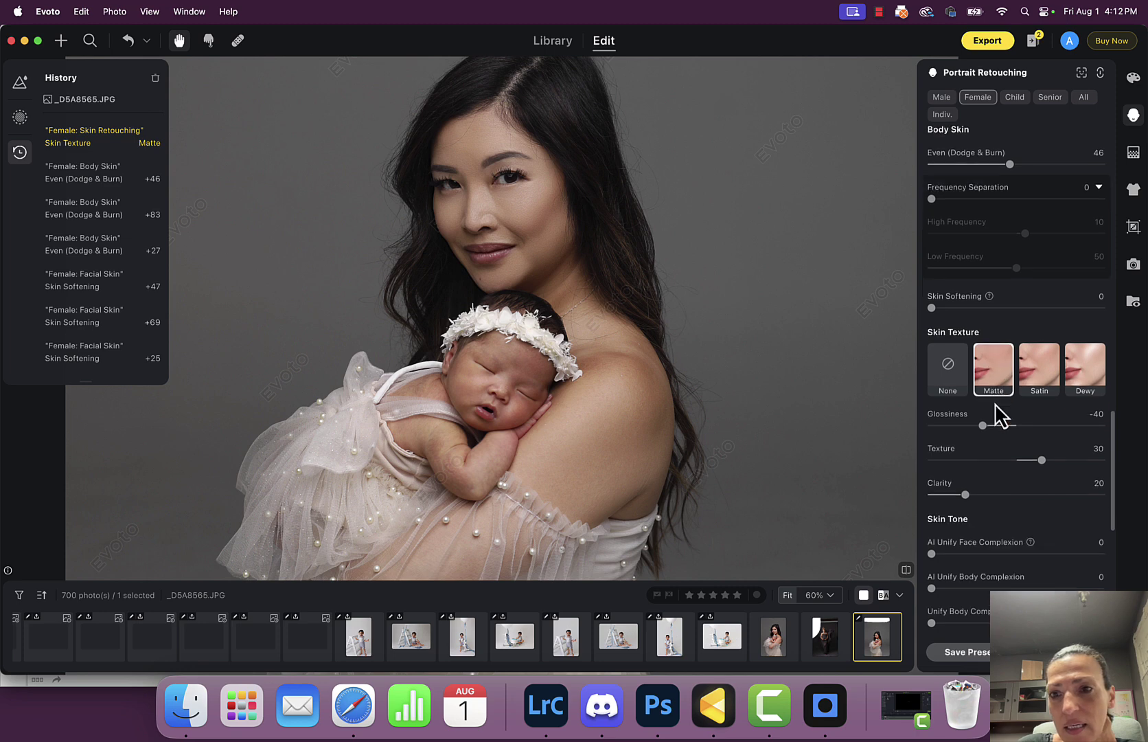
pyautogui.scroll(-3, 1002, 414)
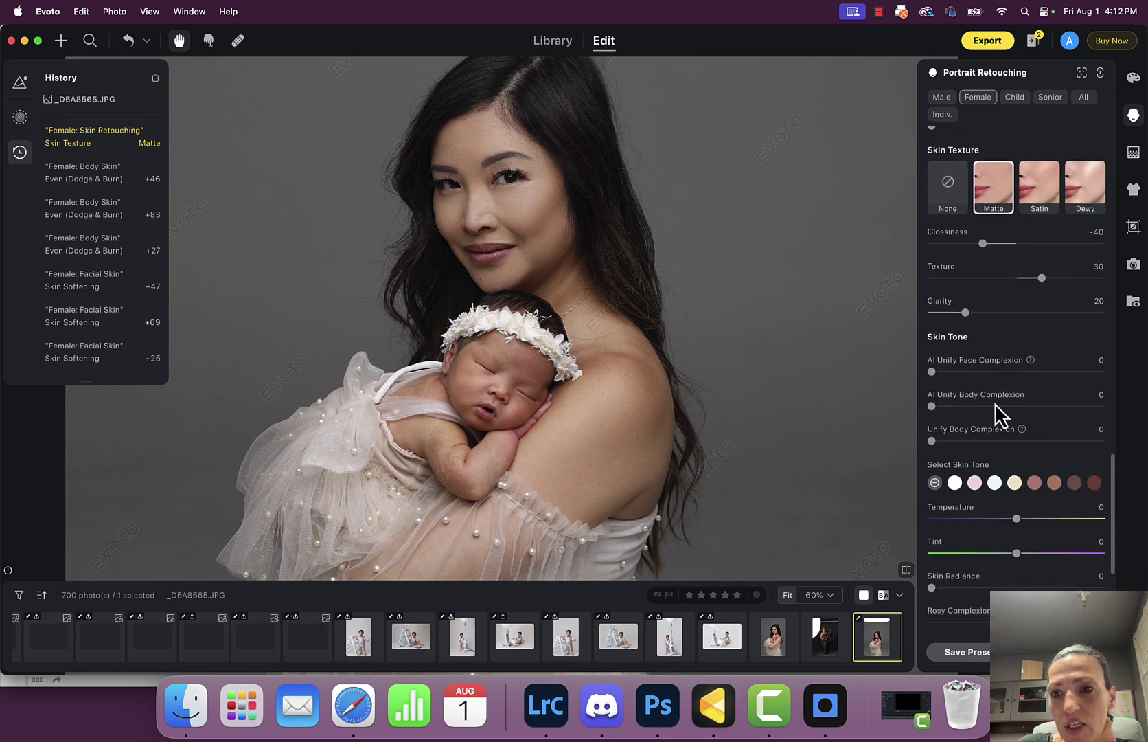
pyautogui.click(1015, 483)
pyautogui.click(1034, 484)
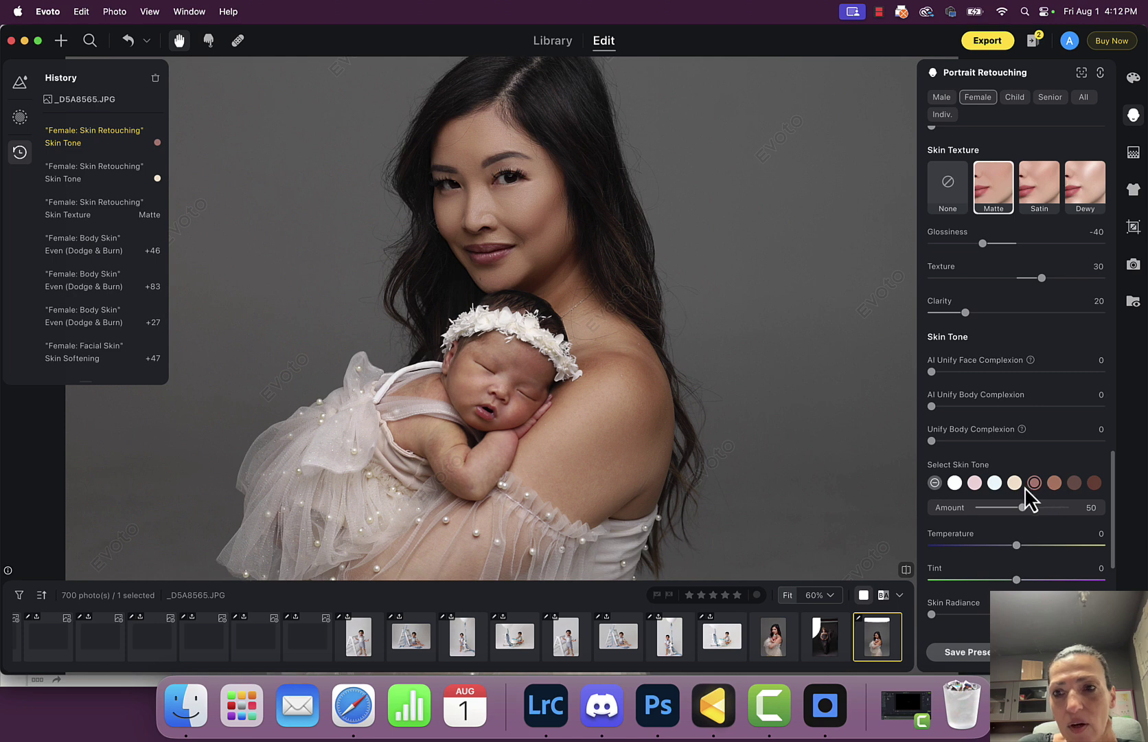
pyautogui.click(1035, 484)
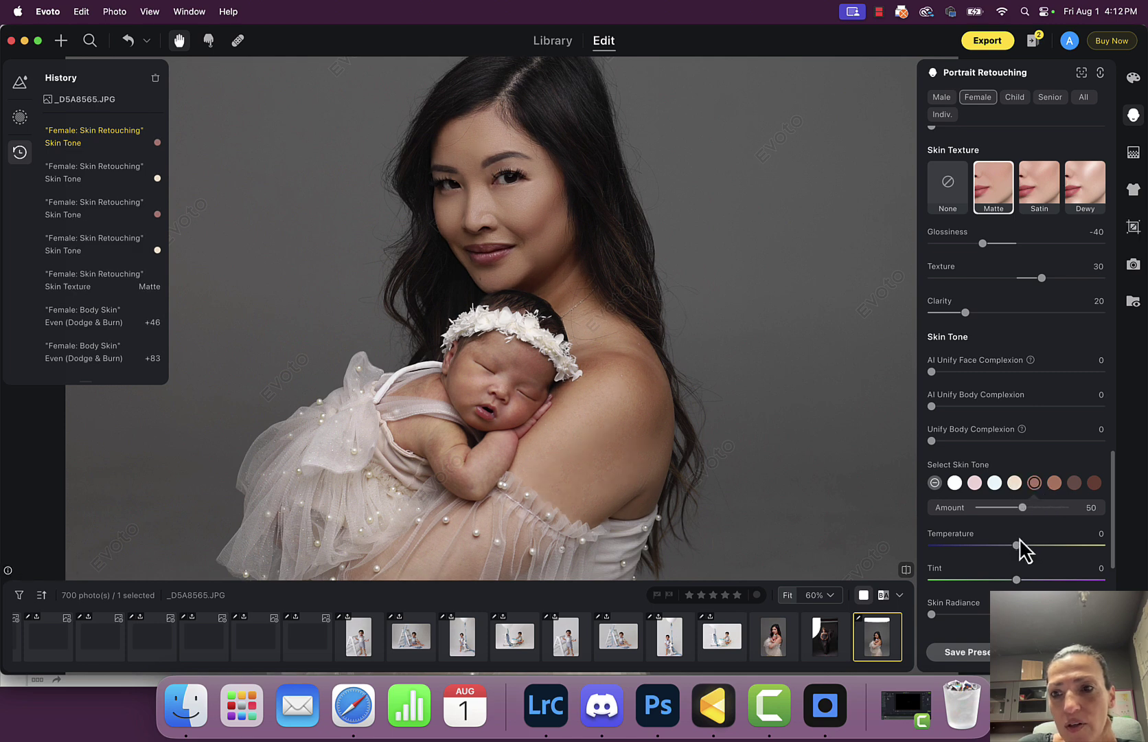
pyautogui.moveTo(1022, 508); pyautogui.dragTo(995, 508)
pyautogui.scroll(-2, 1053, 453)
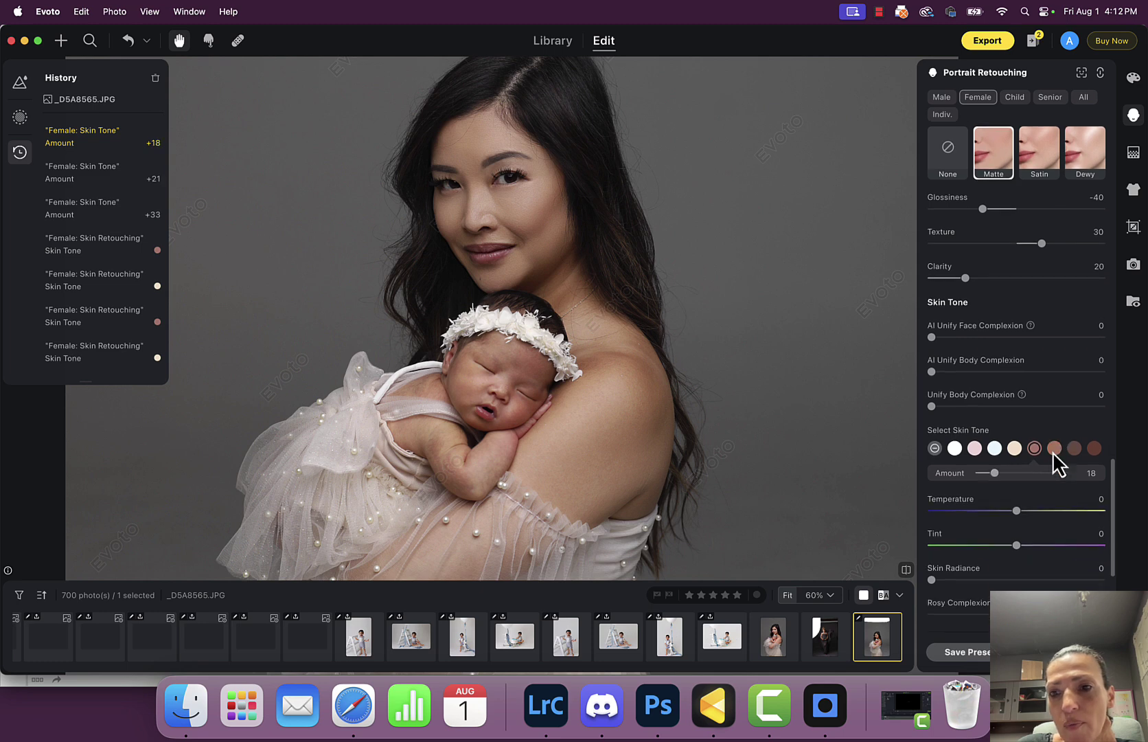
# Step: For both of the woman's eyes, set Brightness to 28 and Eye Reflection to 74
pyautogui.scroll(-4, 1054, 452)
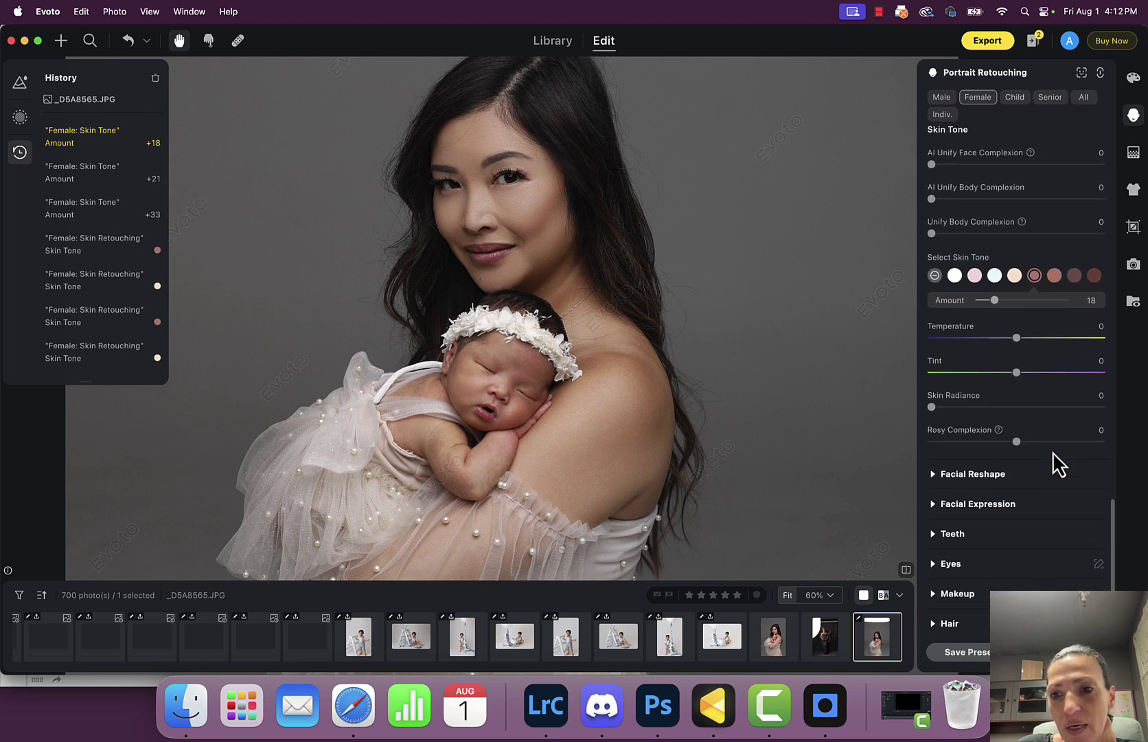
pyautogui.click(939, 547)
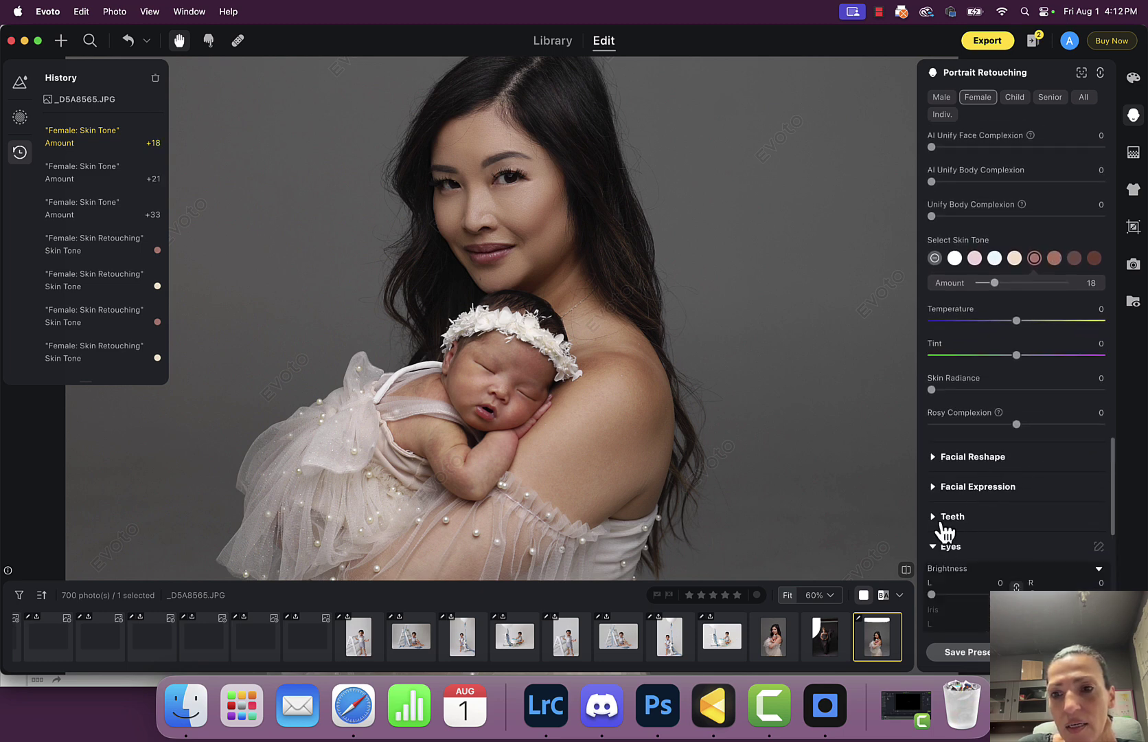
pyautogui.scroll(-4, 958, 516)
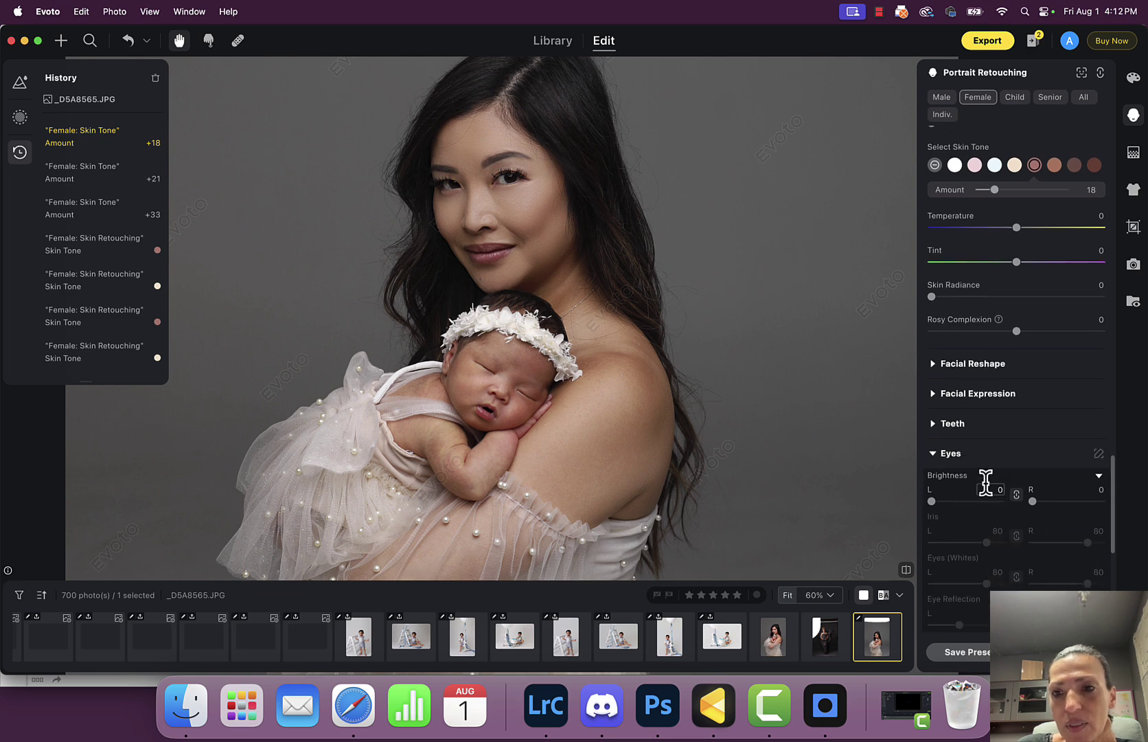
pyautogui.moveTo(931, 467); pyautogui.dragTo(952, 467)
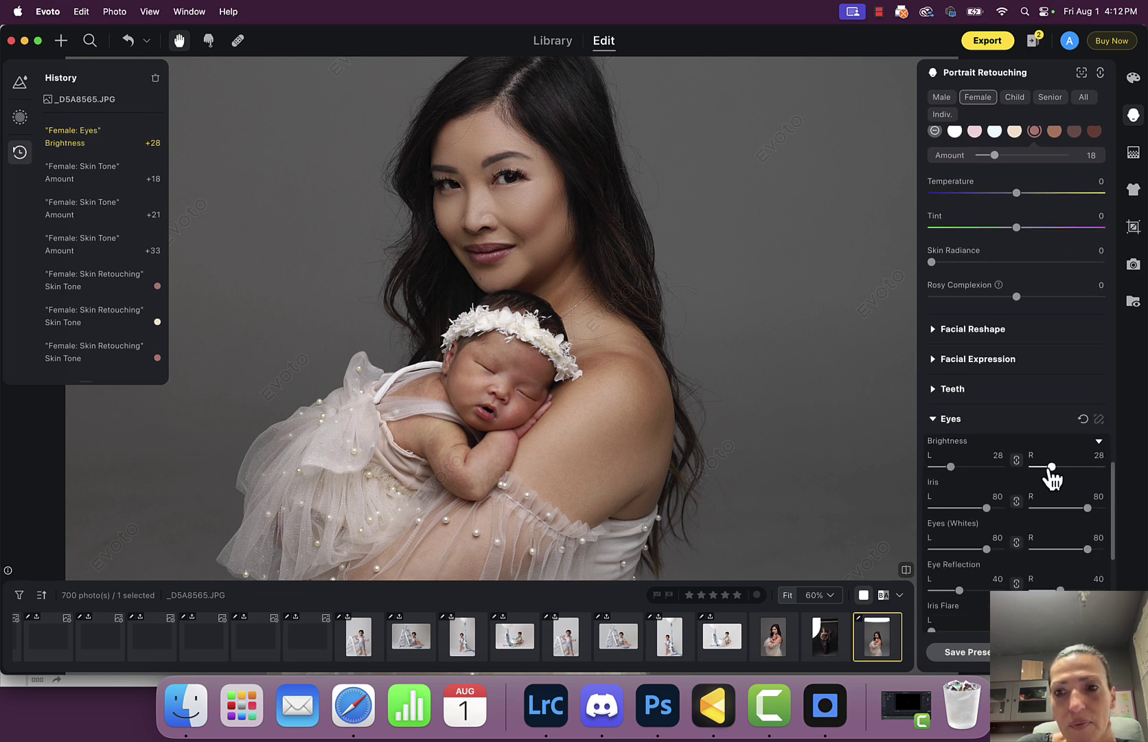
pyautogui.scroll(-4, 1050, 476)
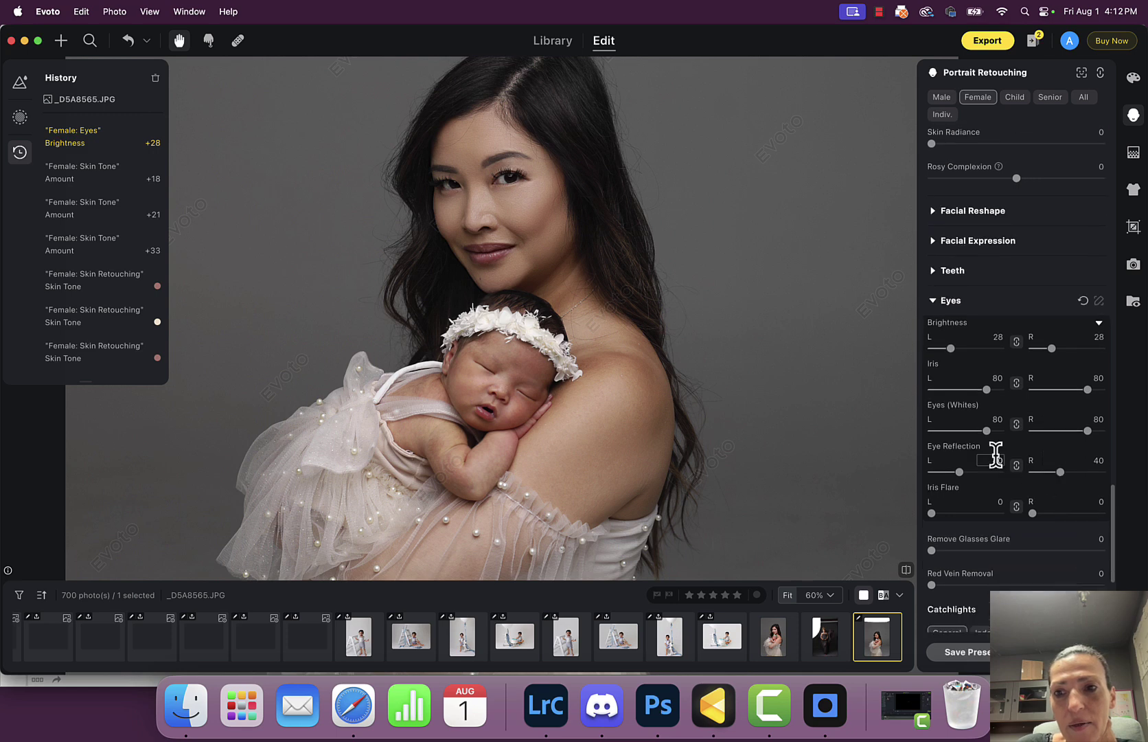
pyautogui.moveTo(960, 474); pyautogui.dragTo(984, 474)
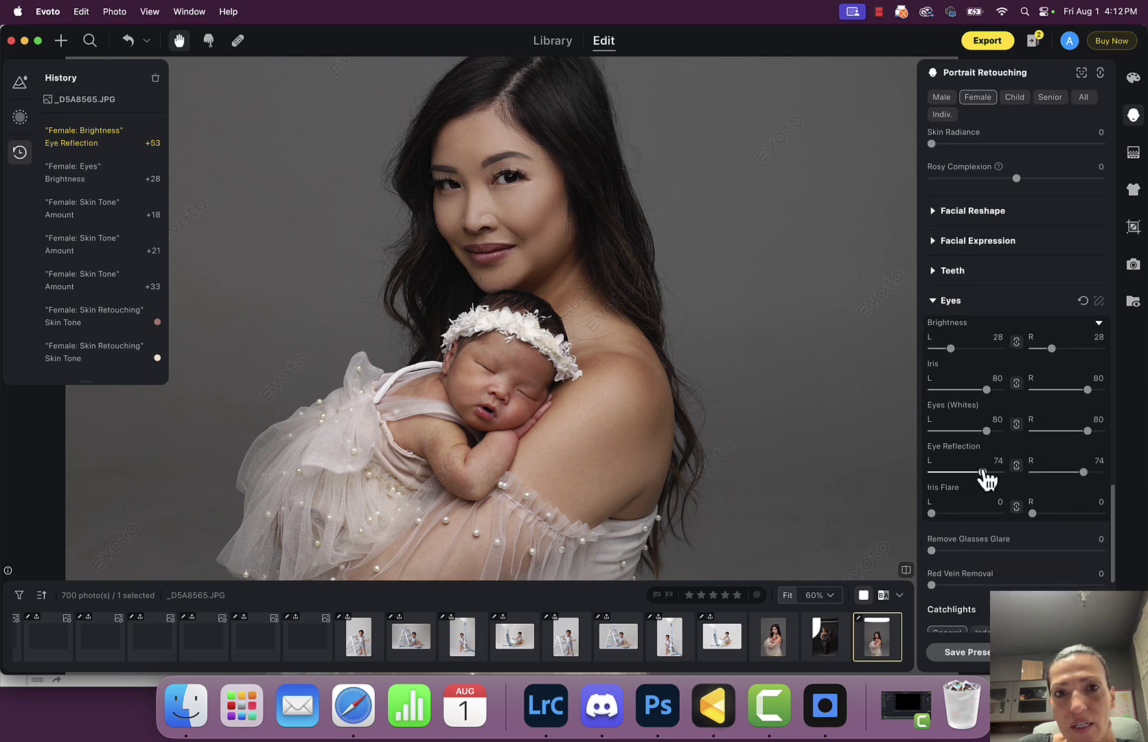
# Step: Look through the woman's Catchlights and Makeup options, including the makeup suite looks
pyautogui.scroll(-3, 987, 476)
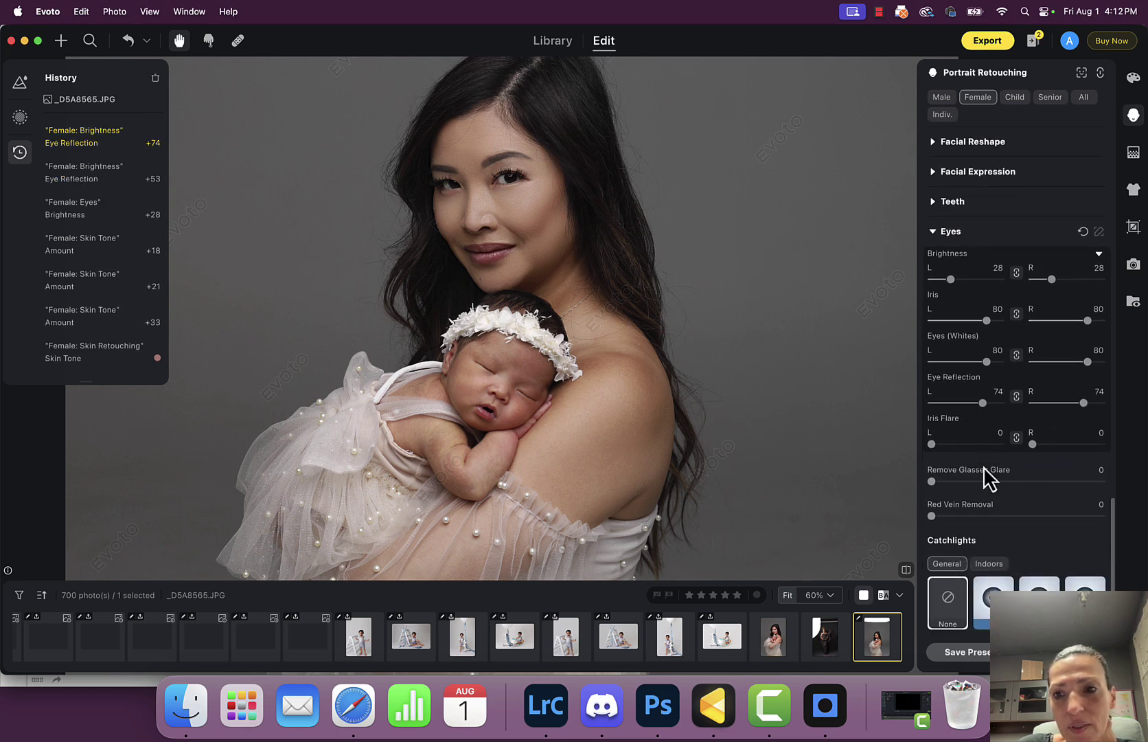
pyautogui.scroll(-3, 1006, 486)
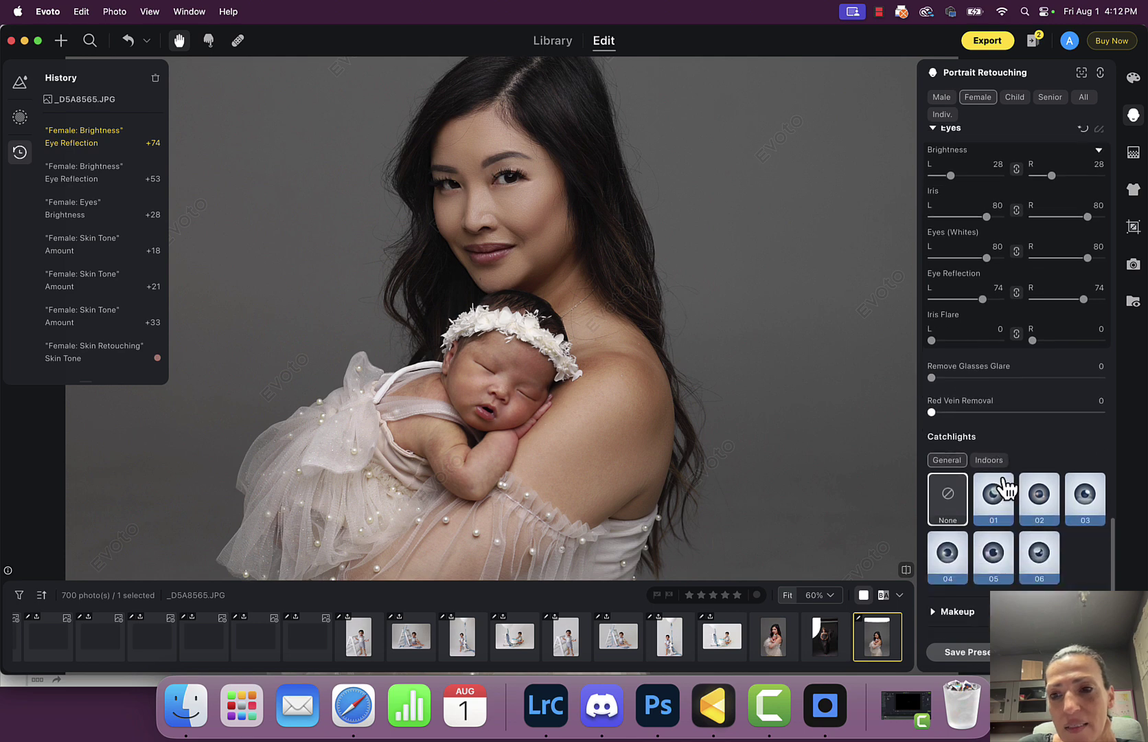
pyautogui.scroll(-3, 1037, 514)
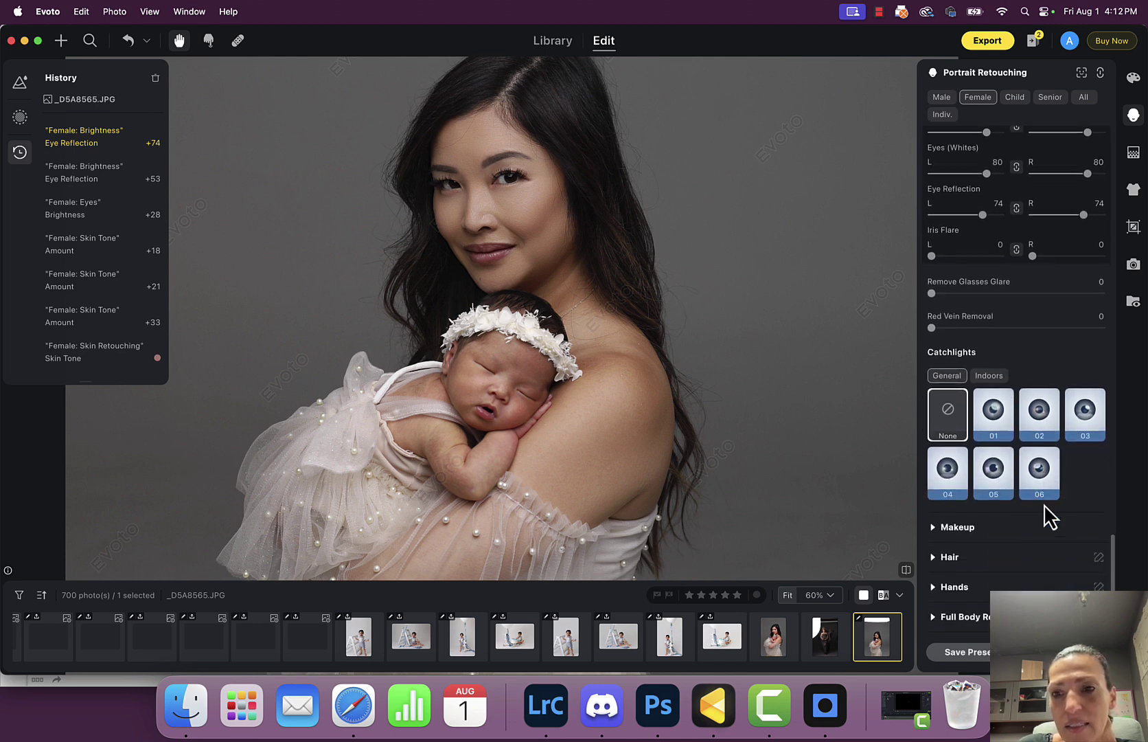
pyautogui.click(939, 527)
pyautogui.scroll(-9, 1007, 481)
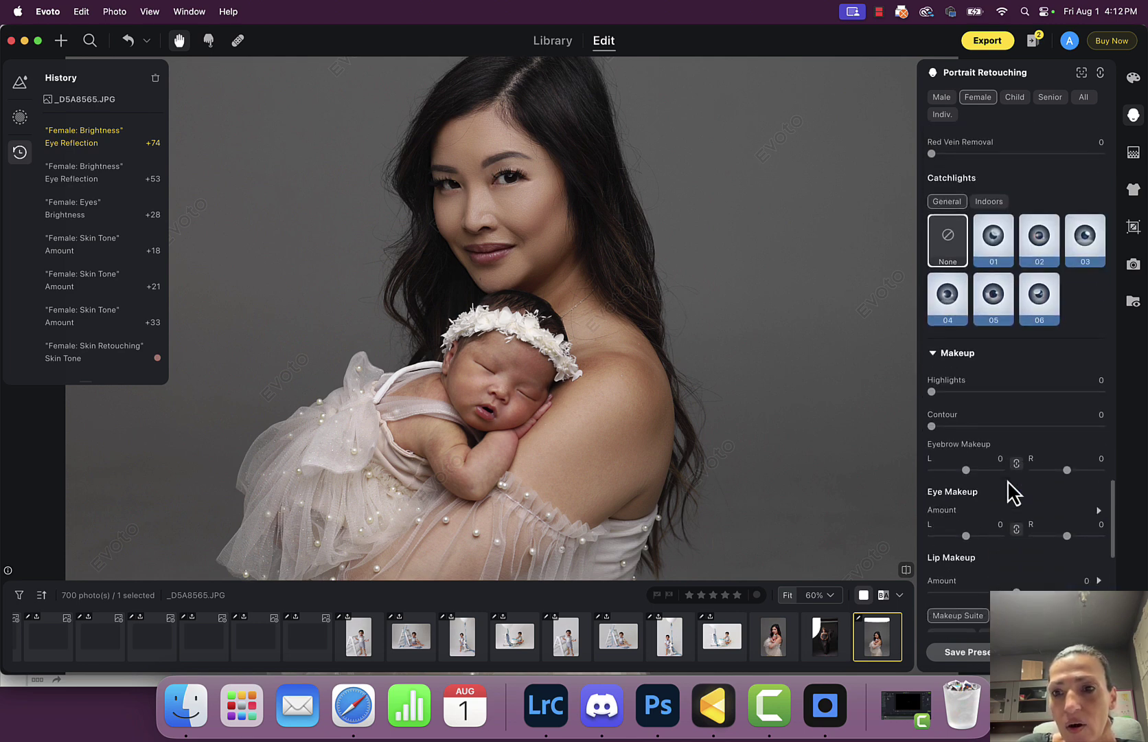
pyautogui.scroll(-15, 1008, 480)
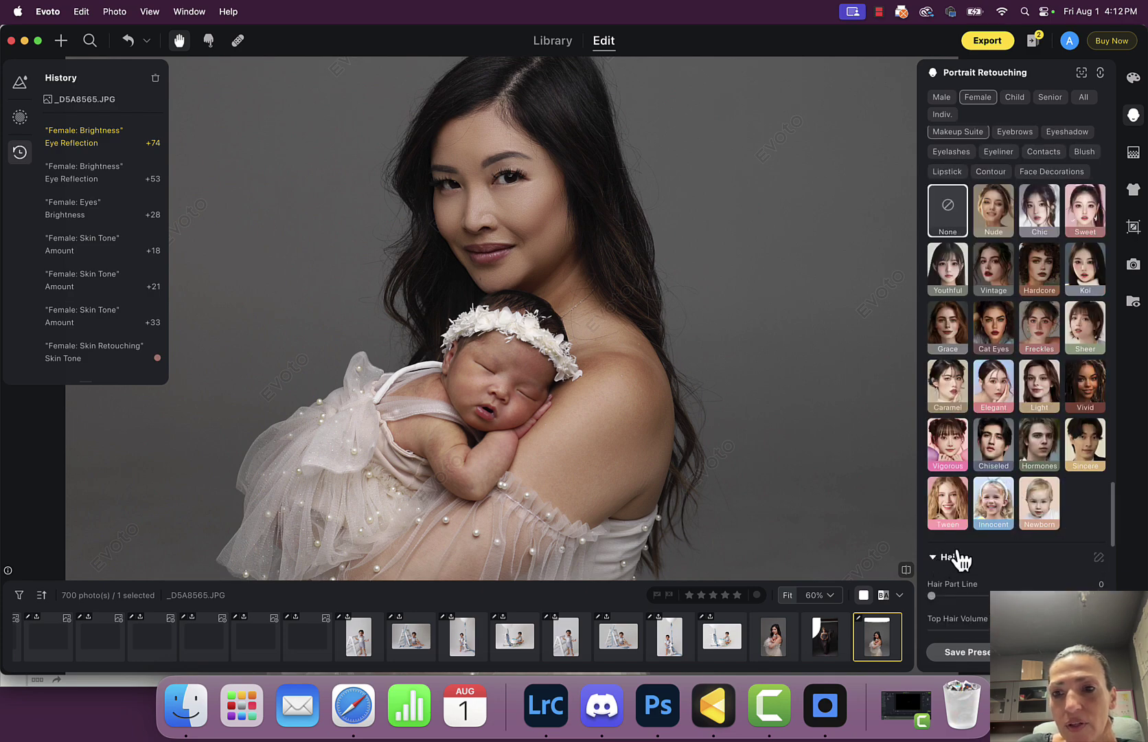
# Step: In the woman's hair retouching, set Stray Hairs Removal to 77 while checking the top of her head
pyautogui.click(946, 558)
pyautogui.scroll(-6, 1001, 550)
pyautogui.moveTo(651, 310); pyautogui.dragTo(664, 370)
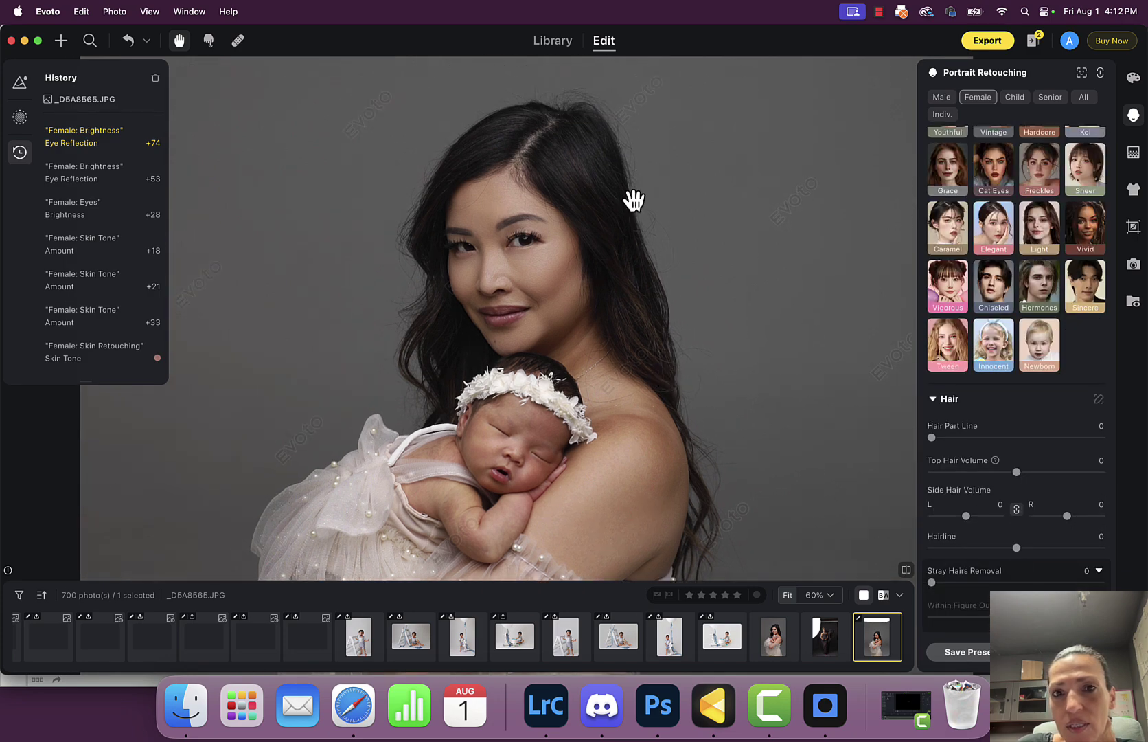
pyautogui.scroll(-3, 1023, 461)
pyautogui.scroll(-2, 1007, 456)
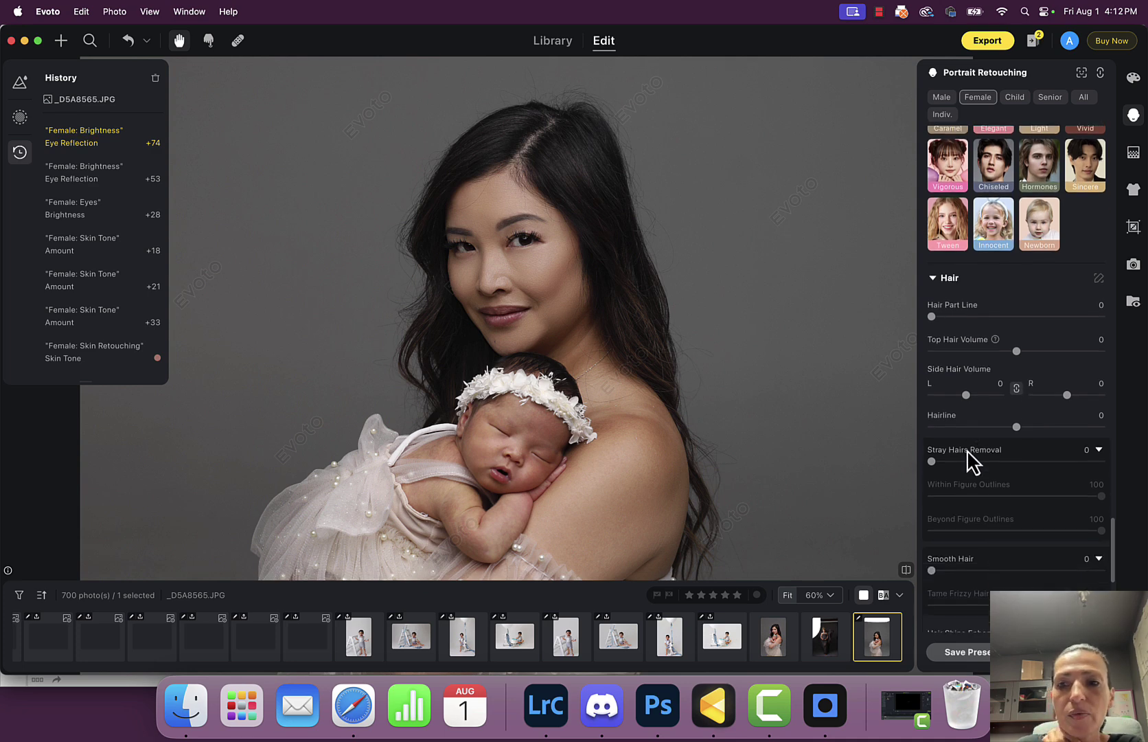
pyautogui.moveTo(932, 445); pyautogui.dragTo(1065, 454)
pyautogui.scroll(-2, 1067, 455)
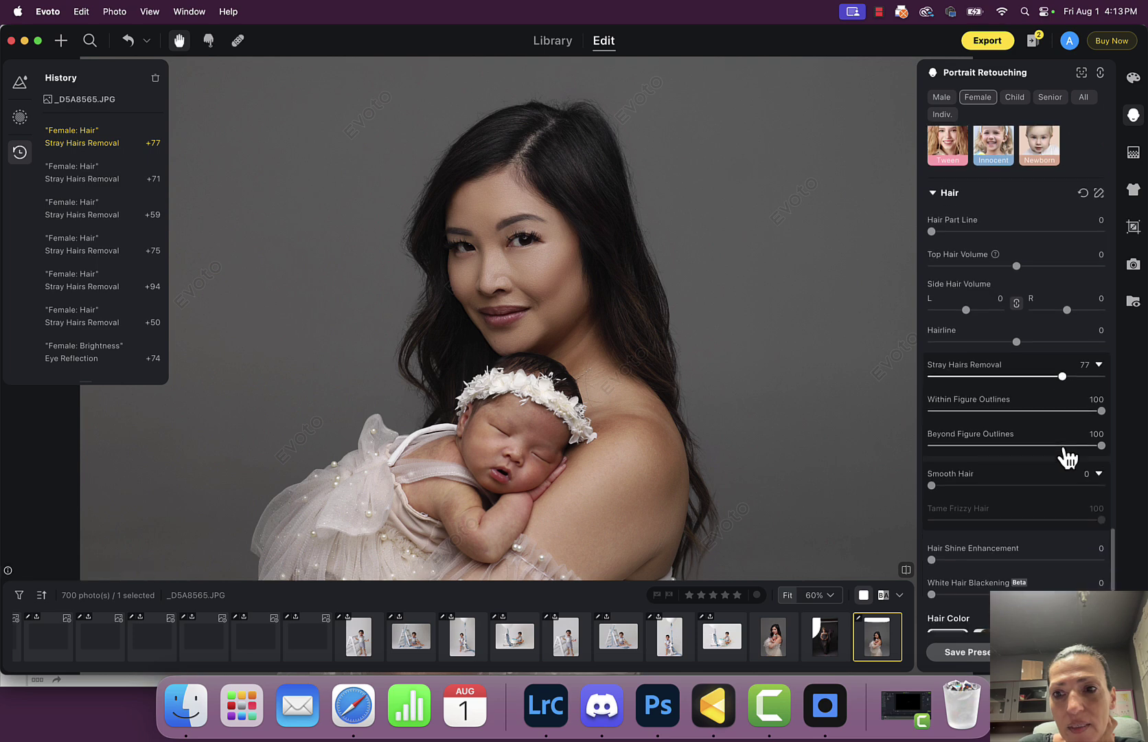
# Step: Set the woman's Smooth Hair to 37 and look over the available hair colors
pyautogui.scroll(-1, 1068, 456)
pyautogui.moveTo(936, 471); pyautogui.dragTo(994, 473)
pyautogui.scroll(-3, 995, 474)
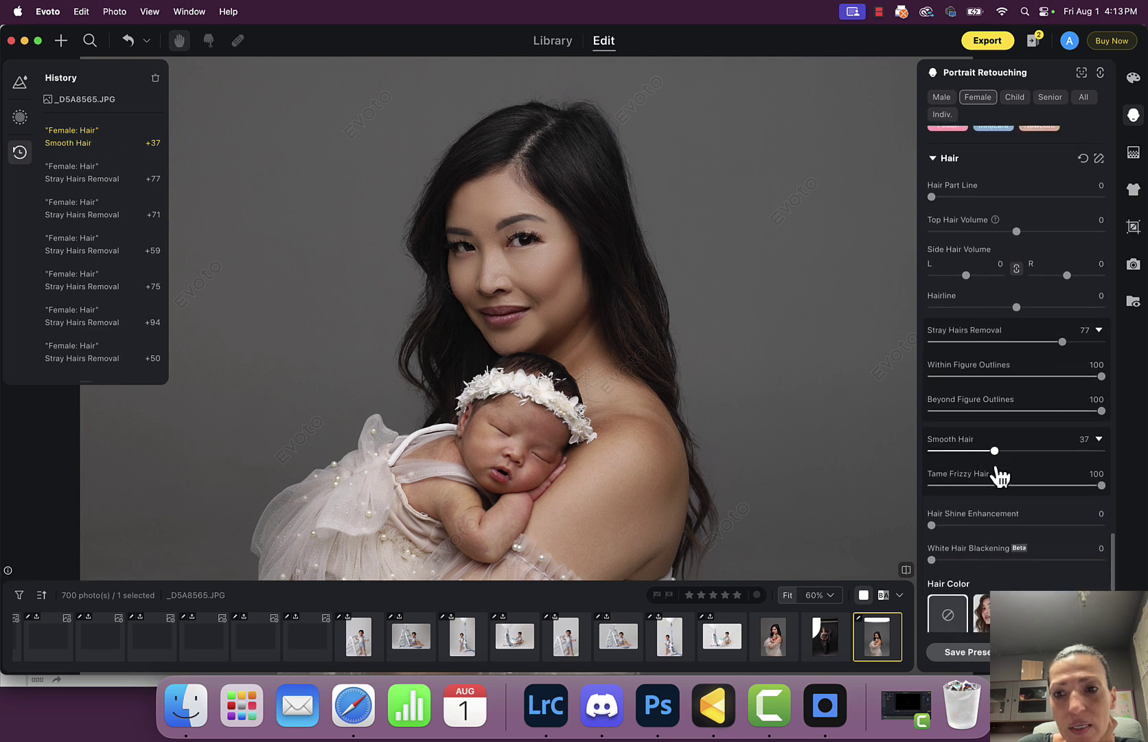
pyautogui.scroll(-7, 1001, 476)
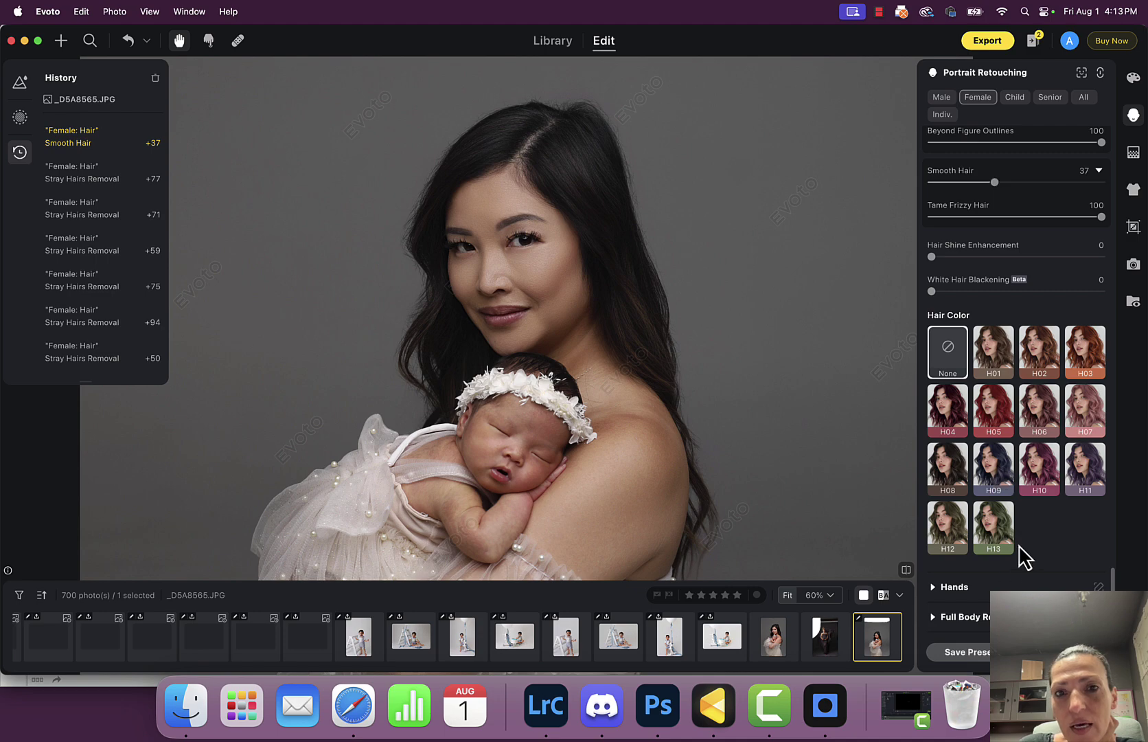
# Step: In the woman's Full Body Reshape, set AI Reshape to -23 and look over the remaining body options
pyautogui.scroll(-5, 736, 341)
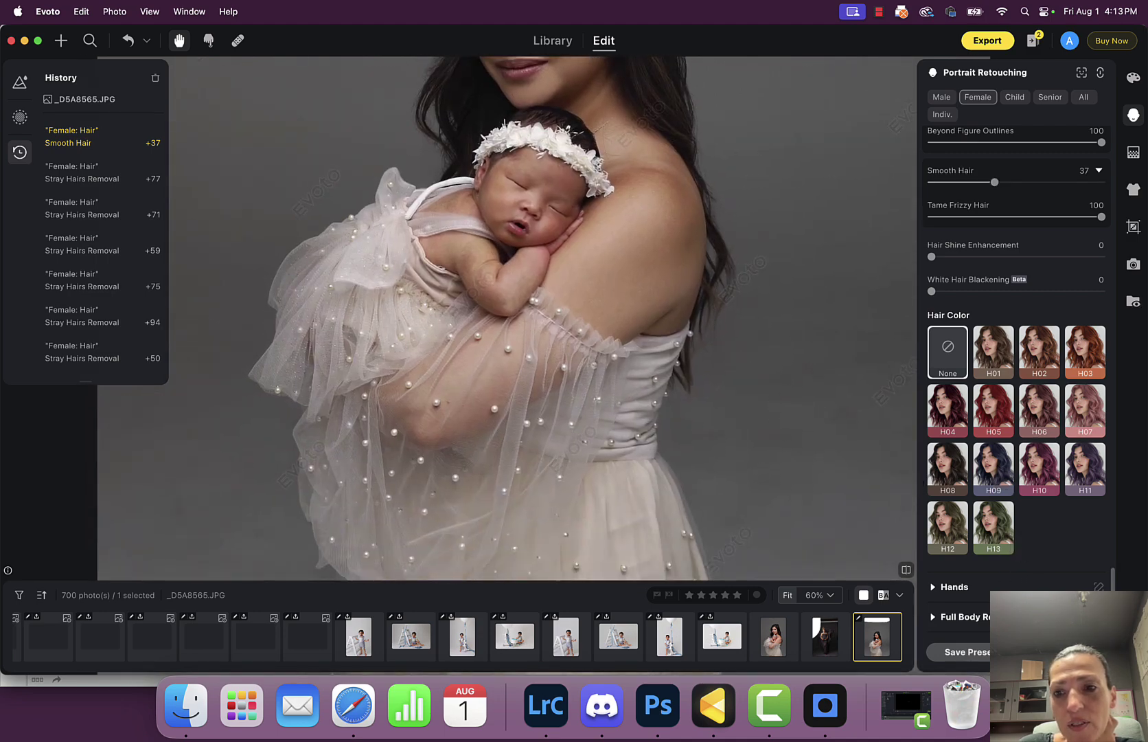
pyautogui.scroll(-3, 838, 416)
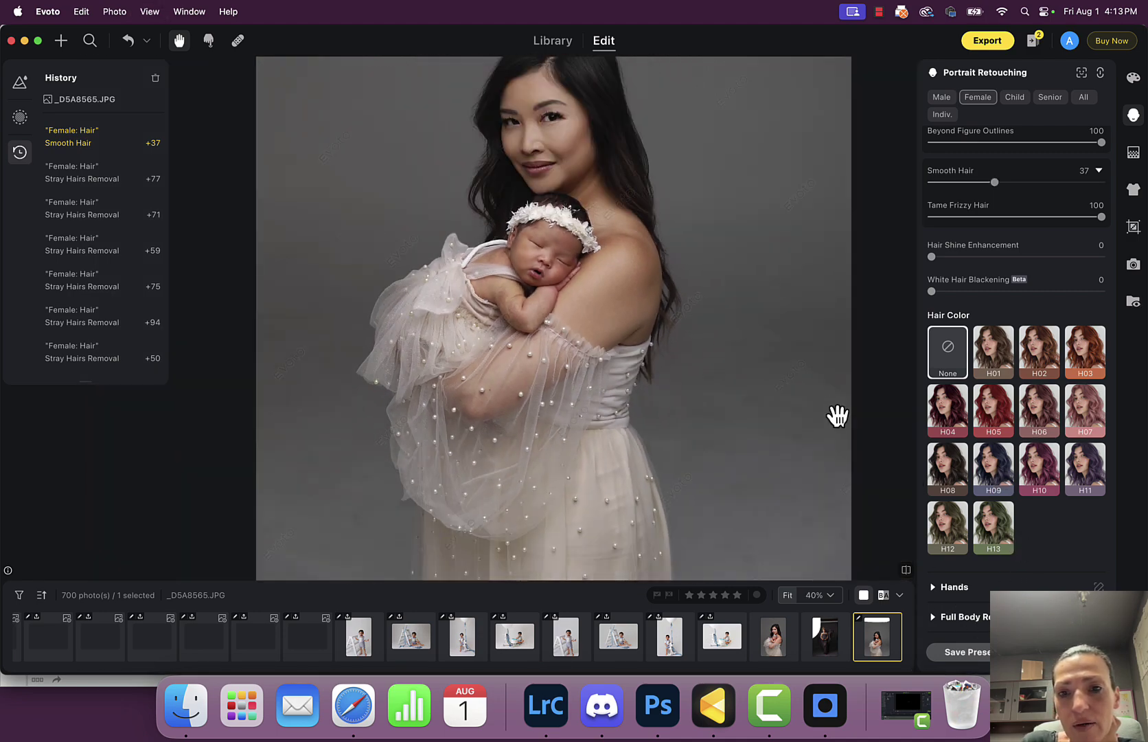
pyautogui.click(953, 617)
pyautogui.scroll(-3, 995, 549)
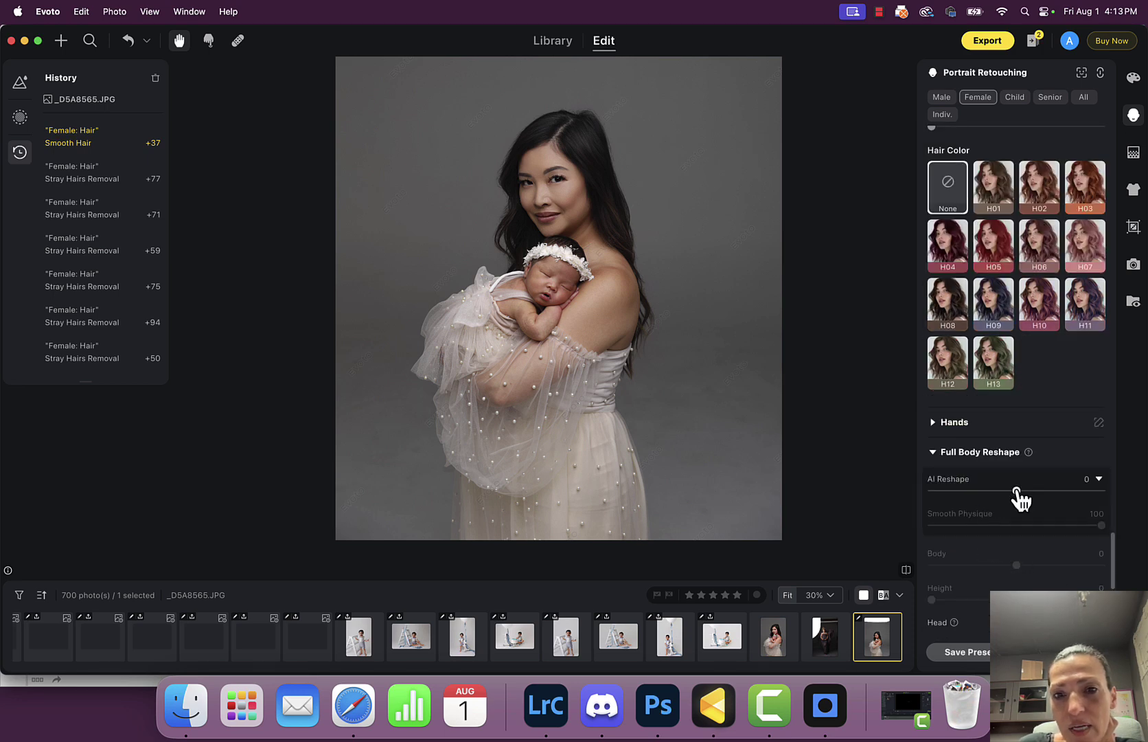
pyautogui.moveTo(1019, 500)
pyautogui.mouseDown()
pyautogui.moveTo(977, 499)
pyautogui.moveTo(1095, 498)
pyautogui.moveTo(932, 496)
pyautogui.moveTo(1012, 500)
pyautogui.moveTo(997, 498)
pyautogui.mouseUp()
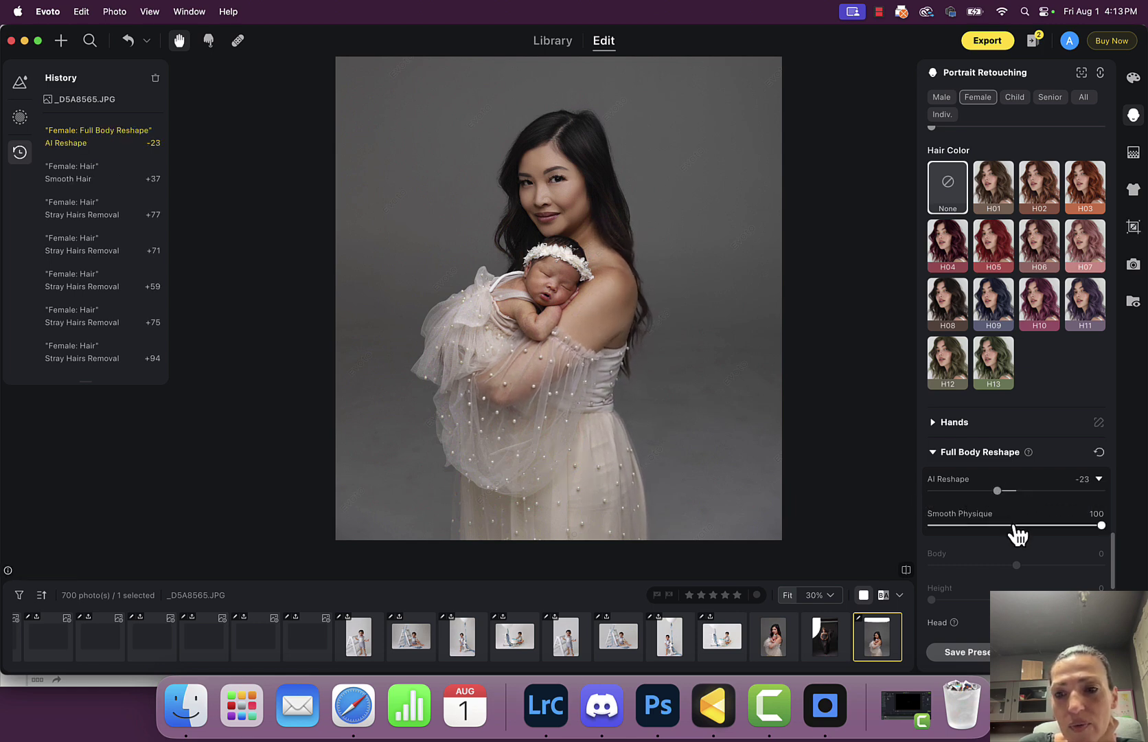
pyautogui.scroll(-2, 1015, 543)
pyautogui.scroll(-10, 1010, 540)
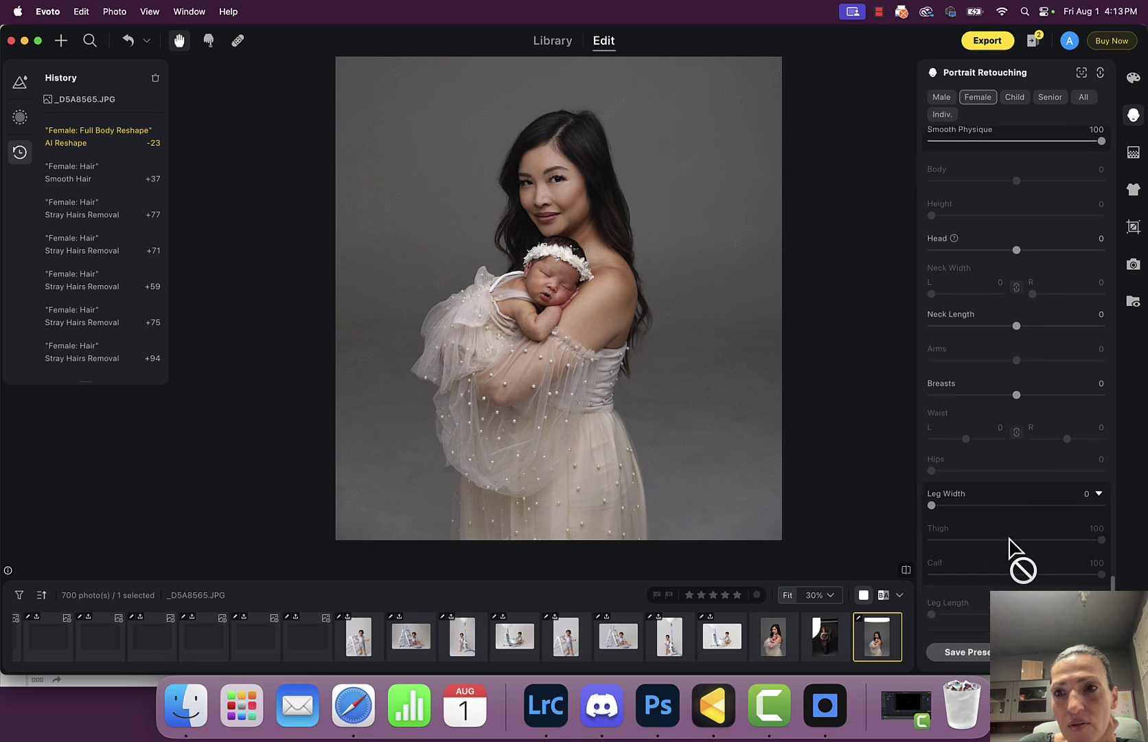
pyautogui.scroll(20, 1013, 546)
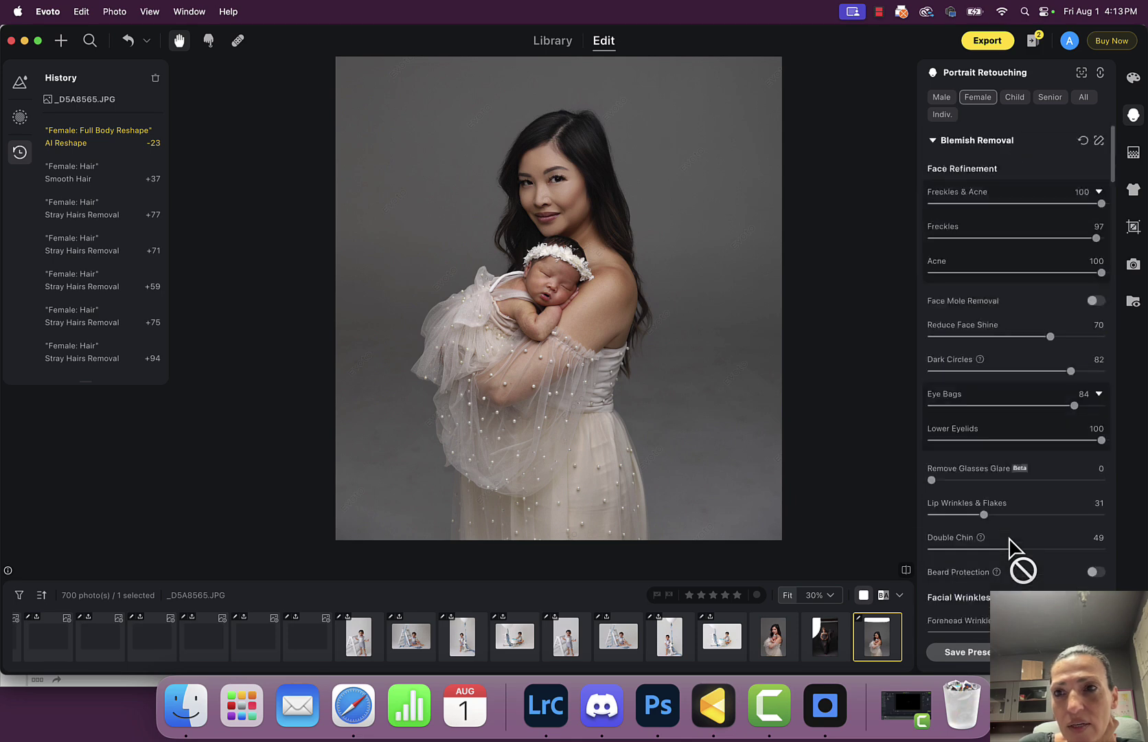
# Step: Set De-wrinkle Clothing to 100 for all persons in the clothing adjustments
pyautogui.click(1134, 189)
pyautogui.moveTo(932, 162); pyautogui.dragTo(1071, 162)
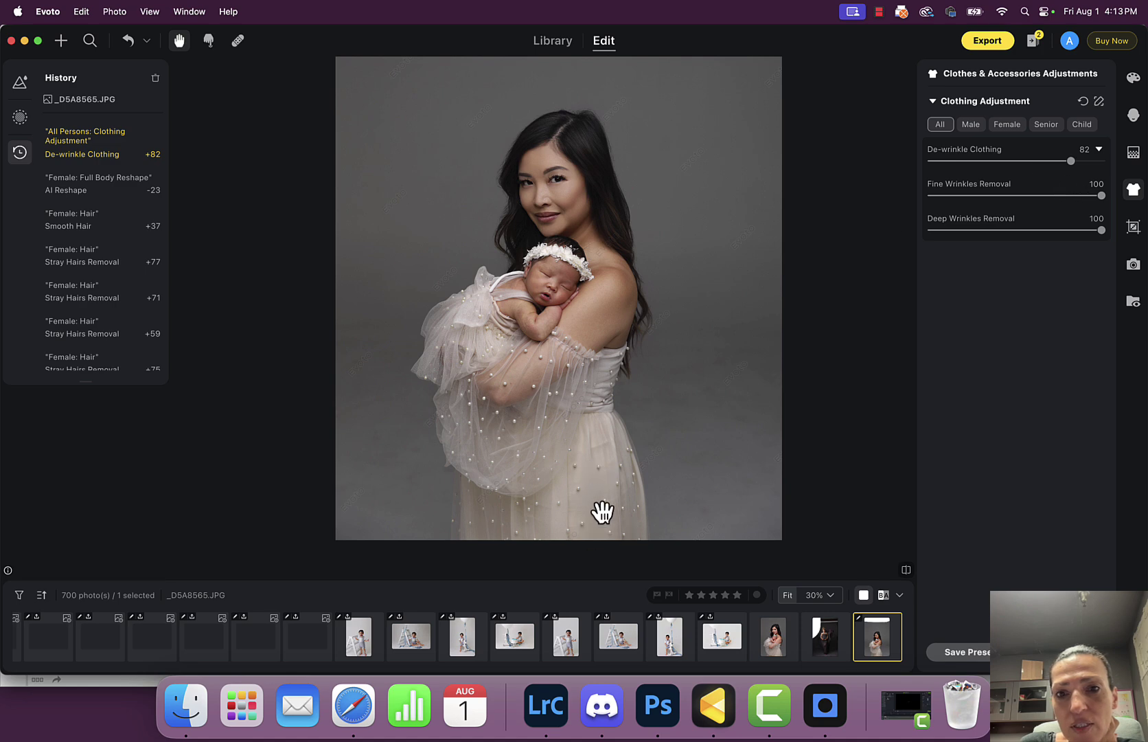
pyautogui.moveTo(1071, 162); pyautogui.dragTo(1123, 180)
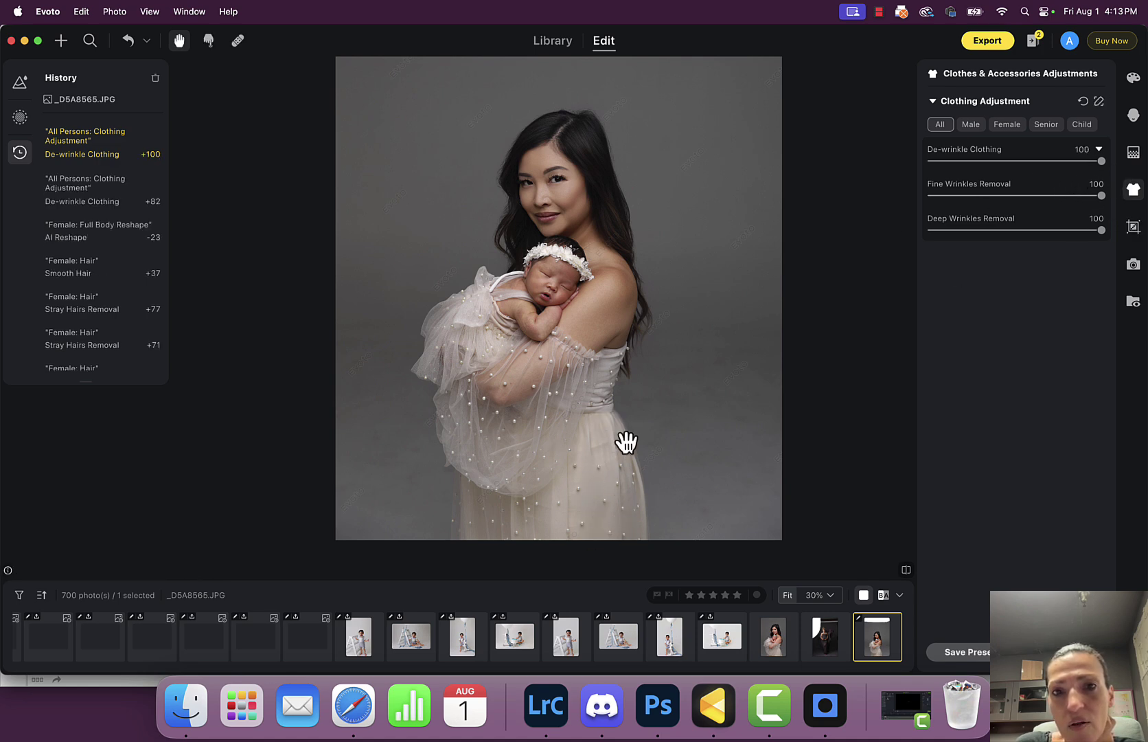
# Step: Try to heal the creases on the woman's shoulder with the Spot Healing Brush at sizes 15.3 and 10.6, resetting each attempt
pyautogui.scroll(2, 619, 335)
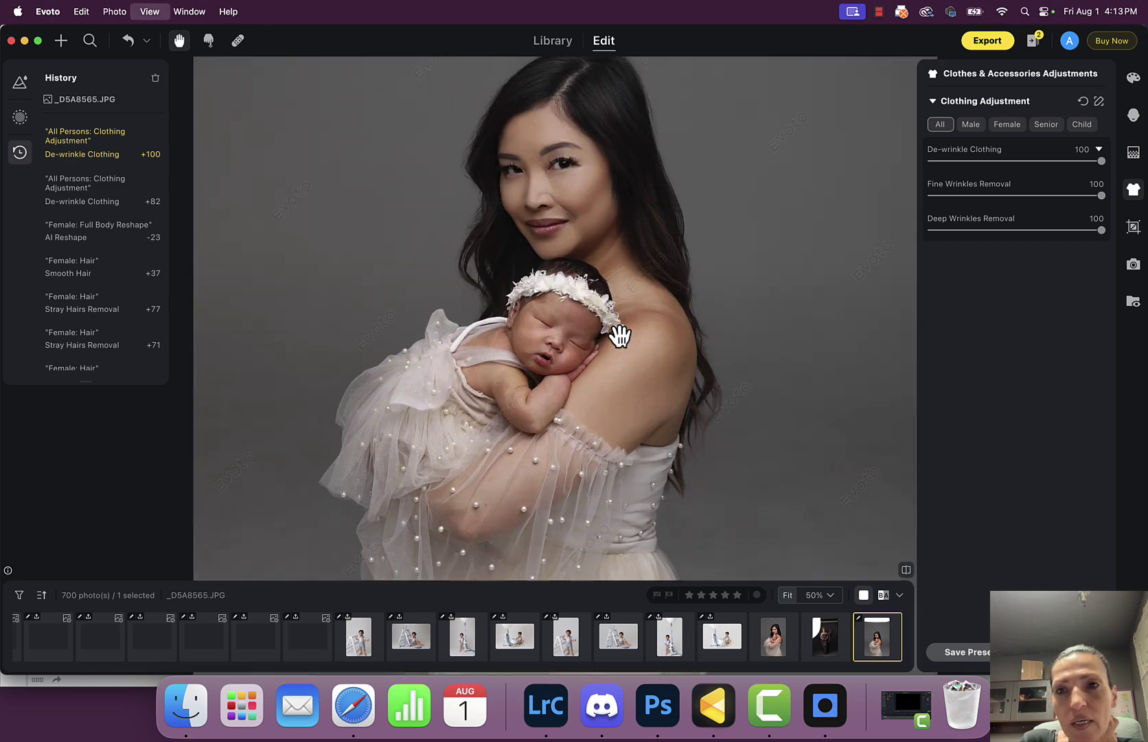
pyautogui.click(237, 42)
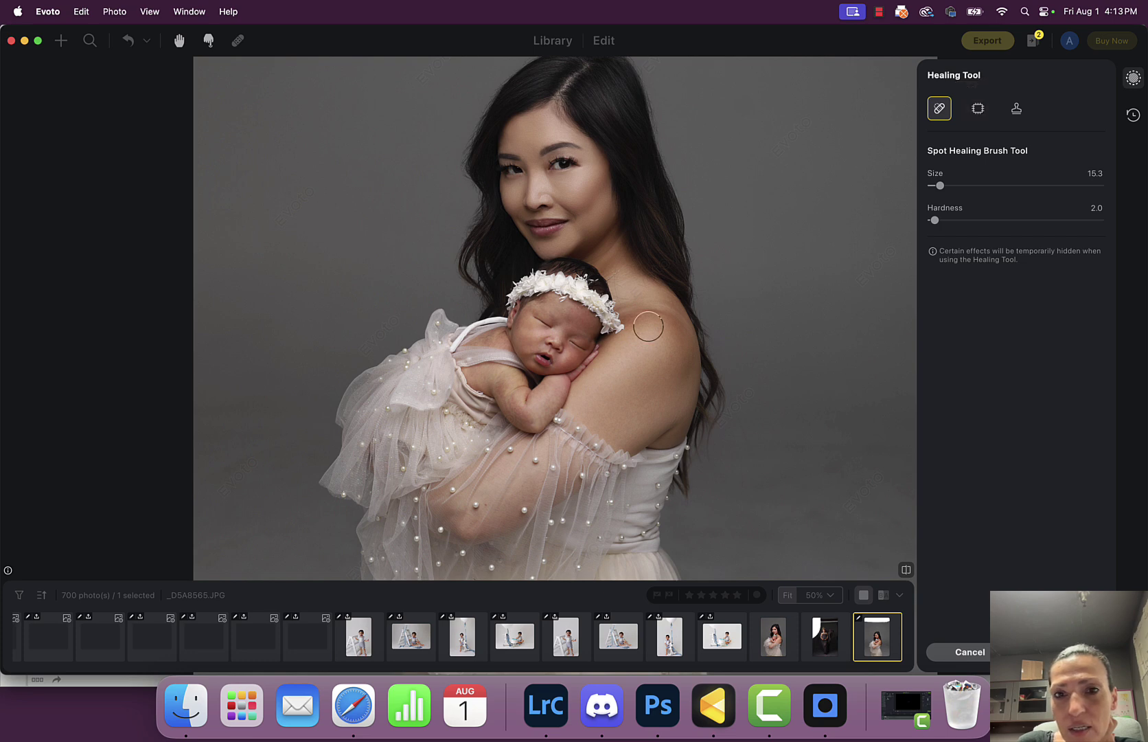
pyautogui.moveTo(668, 321)
pyautogui.mouseDown()
pyautogui.moveTo(642, 300)
pyautogui.moveTo(631, 306)
pyautogui.mouseUp()
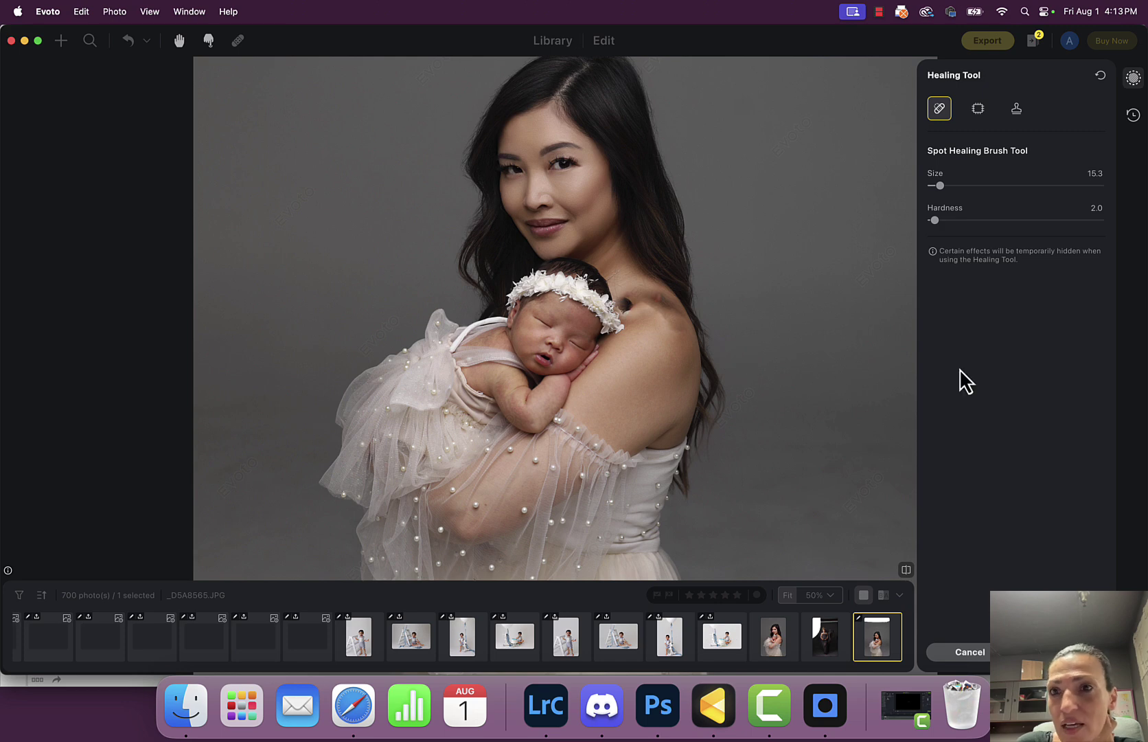
pyautogui.click(1101, 75)
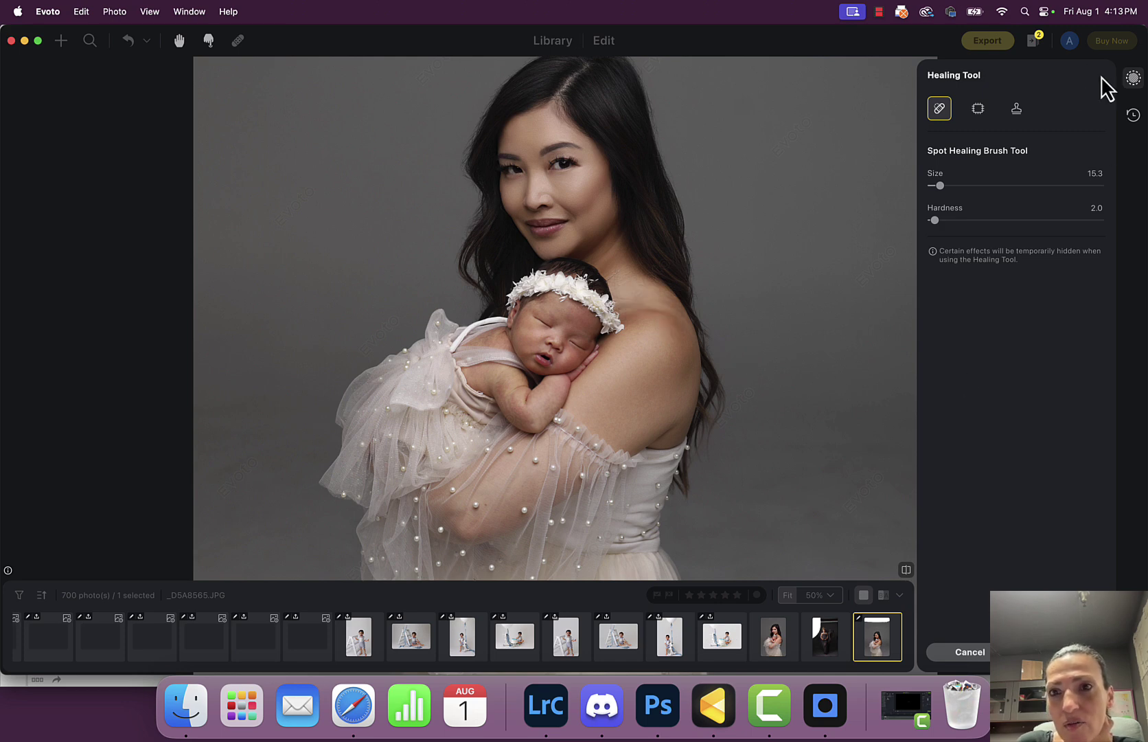
pyautogui.moveTo(940, 187); pyautogui.dragTo(938, 186)
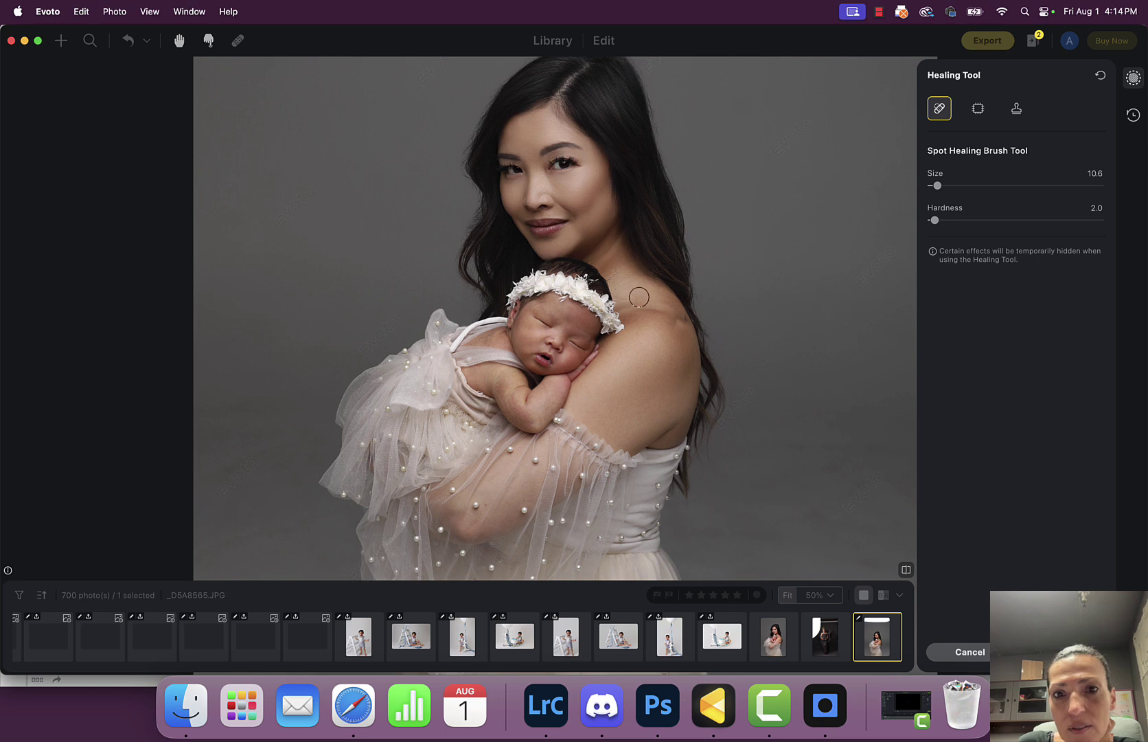
pyautogui.click(1101, 76)
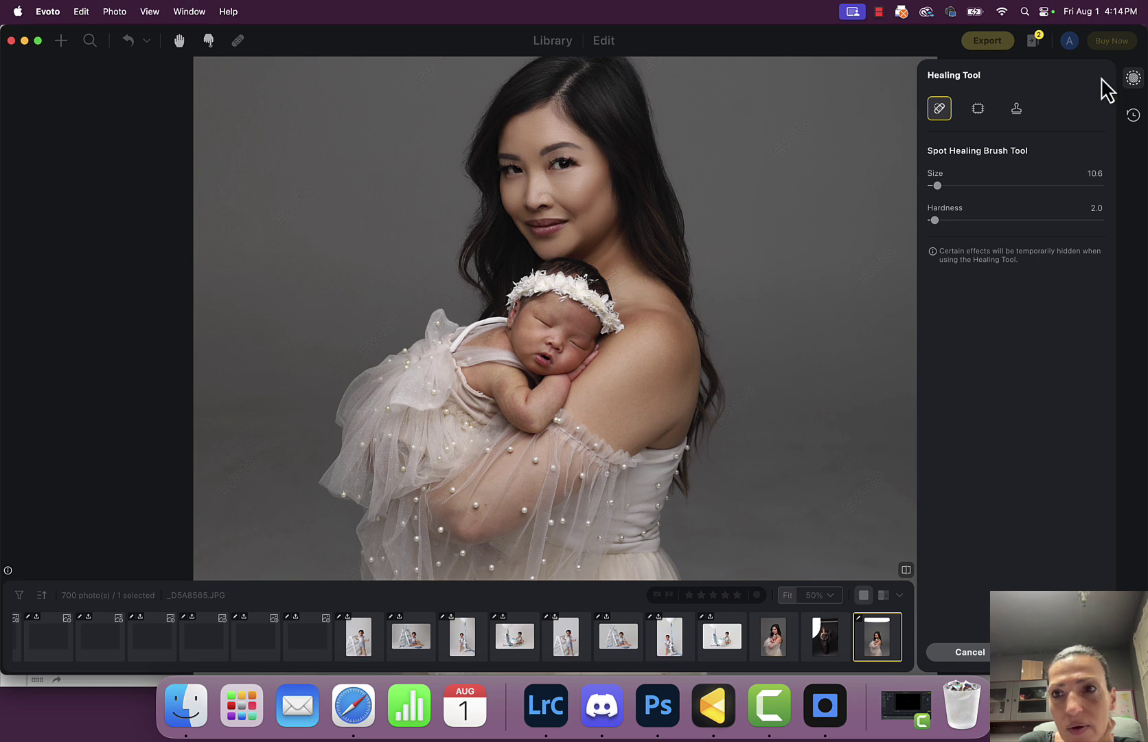
# Step: Smooth the creases on the woman's shoulder and upper arm with the Patch Tool in Source mode and apply the healing
pyautogui.click(976, 118)
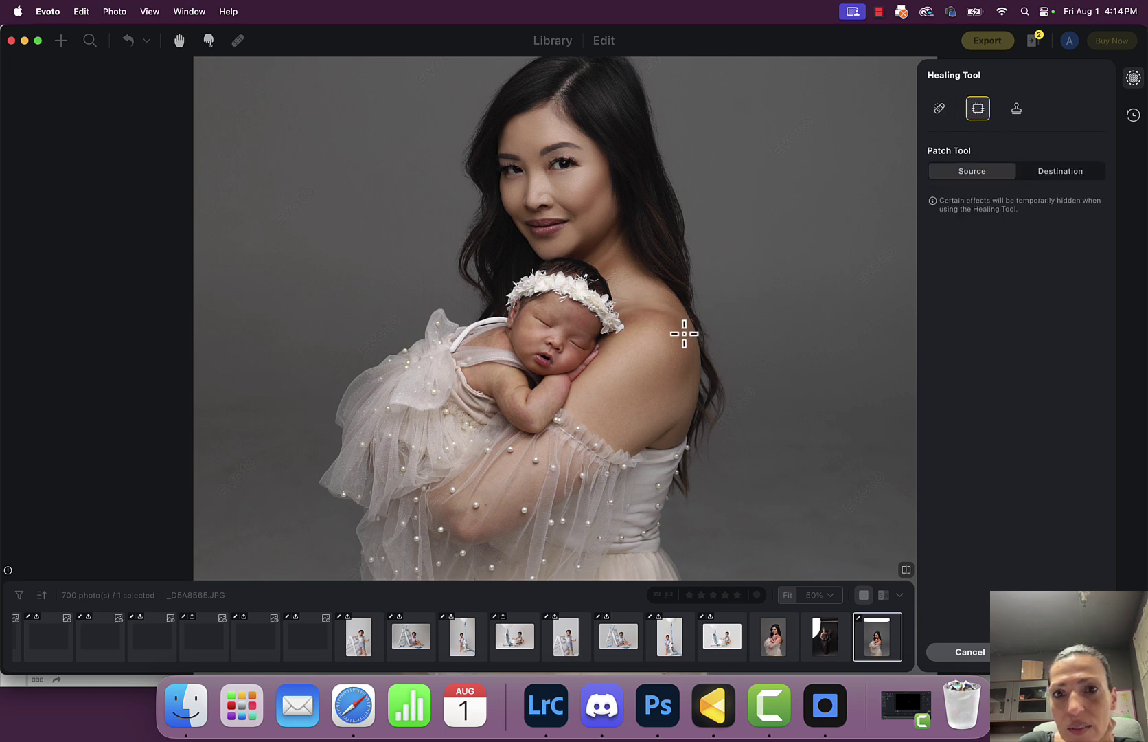
pyautogui.moveTo(687, 328)
pyautogui.mouseDown()
pyautogui.moveTo(658, 296)
pyautogui.moveTo(619, 305)
pyautogui.moveTo(664, 343)
pyautogui.moveTo(651, 389)
pyautogui.mouseUp()
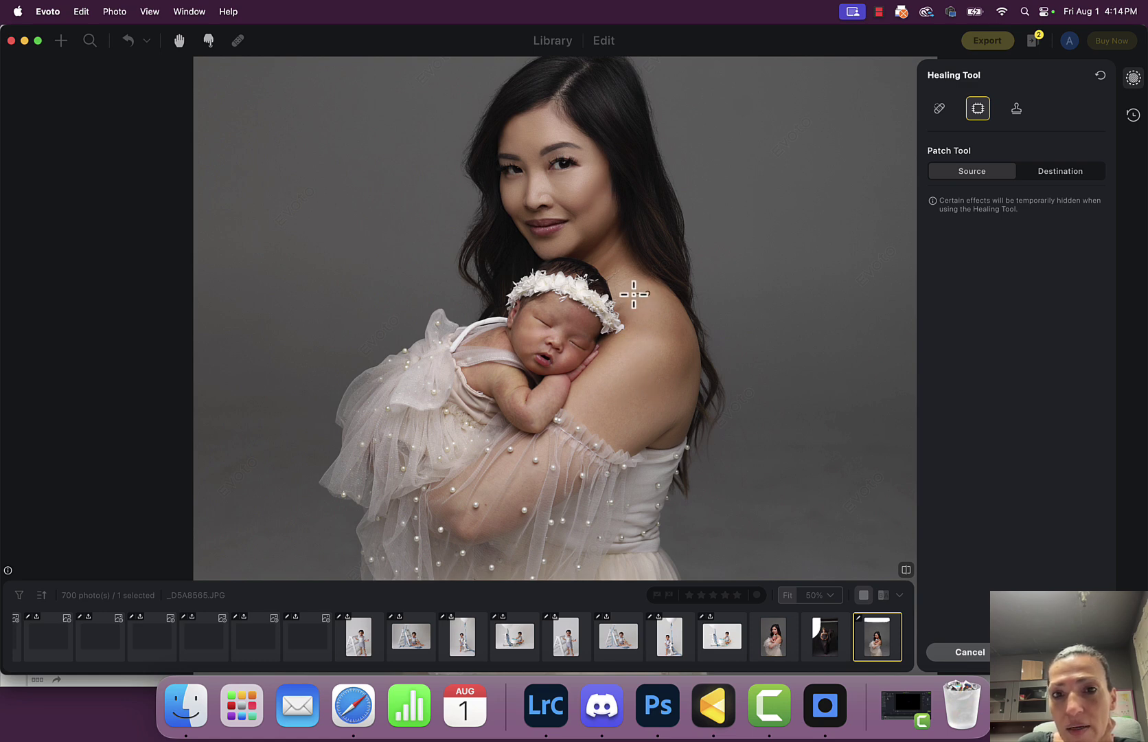
pyautogui.moveTo(617, 304)
pyautogui.mouseDown()
pyautogui.moveTo(633, 300)
pyautogui.moveTo(651, 318)
pyautogui.mouseUp()
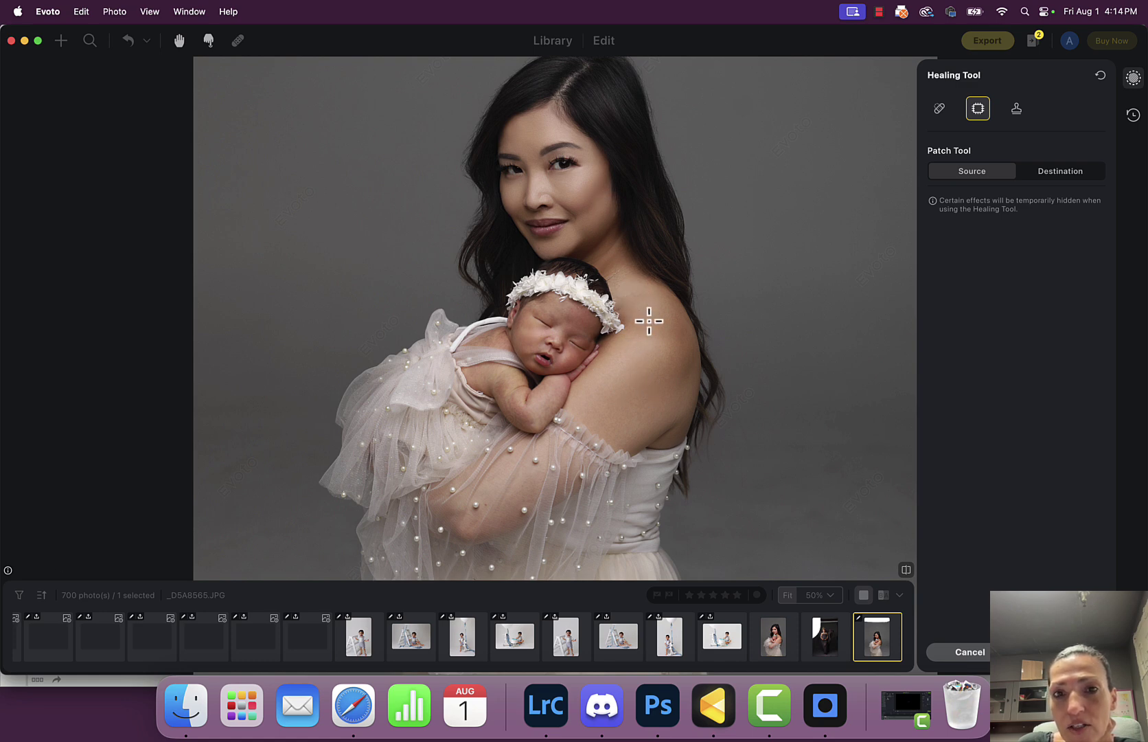
pyautogui.press('Return')
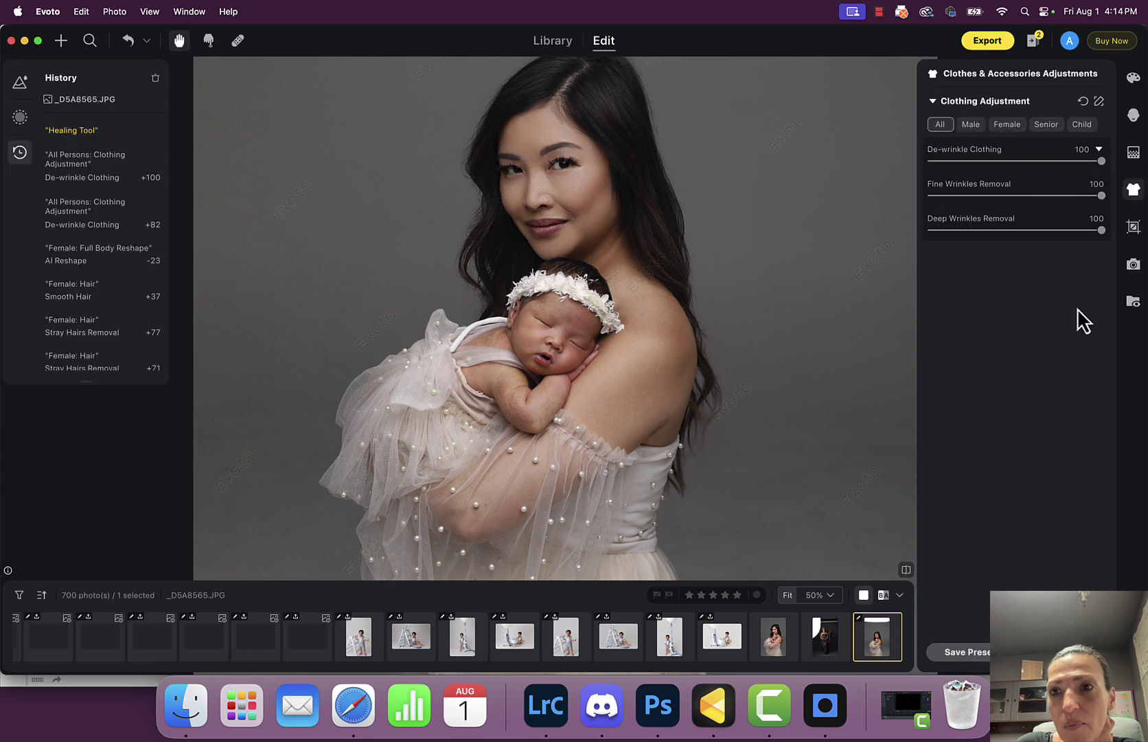
# Step: In the child's portrait retouching, set Freckles & Acne to 41 under Blemish Removal while viewing the baby's face closely
pyautogui.click(1133, 115)
pyautogui.click(1016, 98)
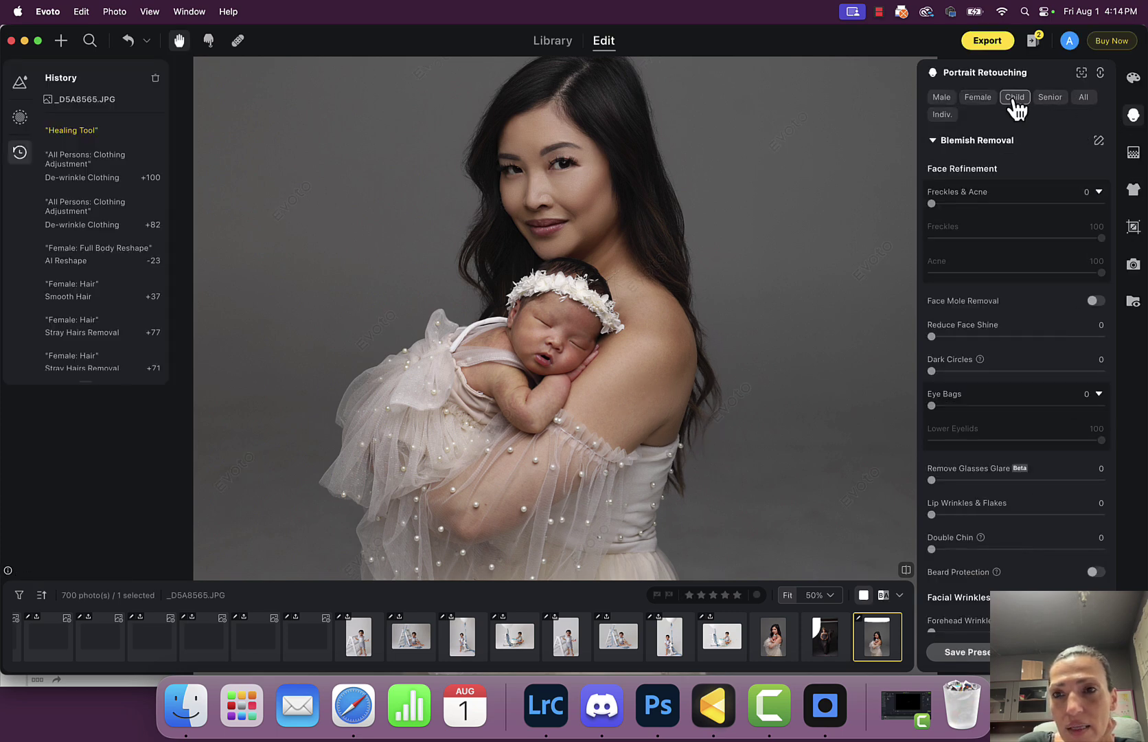
pyautogui.moveTo(944, 206); pyautogui.dragTo(1038, 216)
pyautogui.press('super+equal')
pyautogui.press('super+equal')
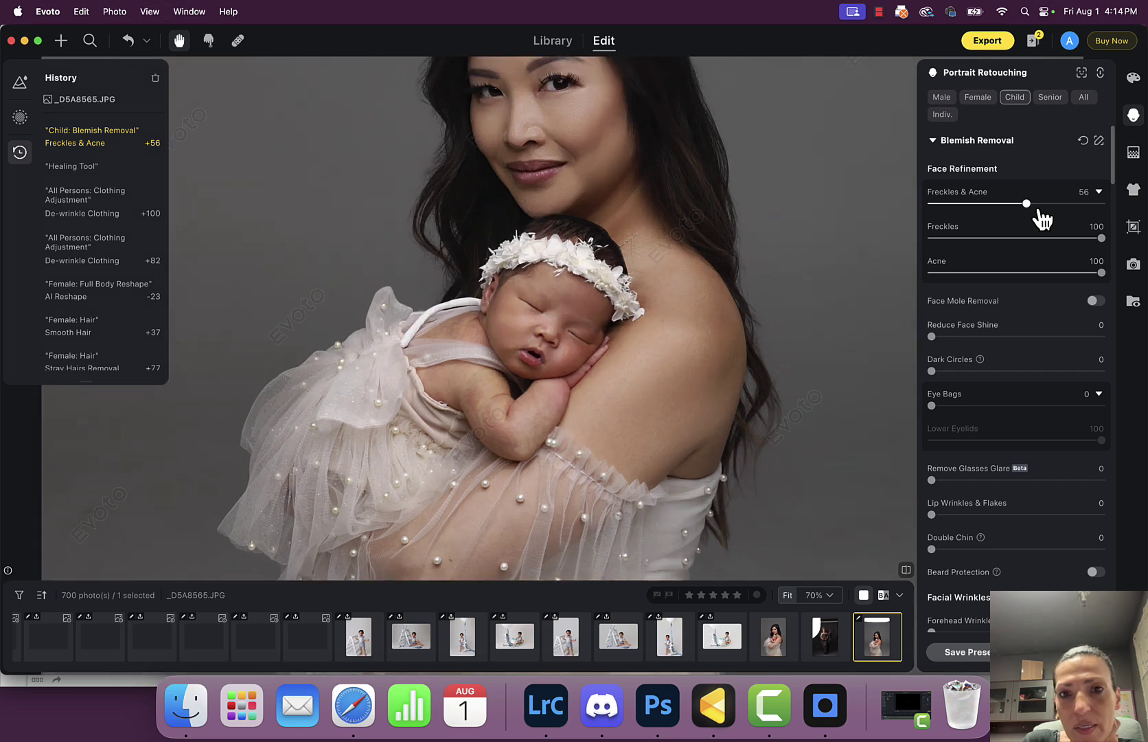
pyautogui.moveTo(1025, 208); pyautogui.dragTo(1004, 219)
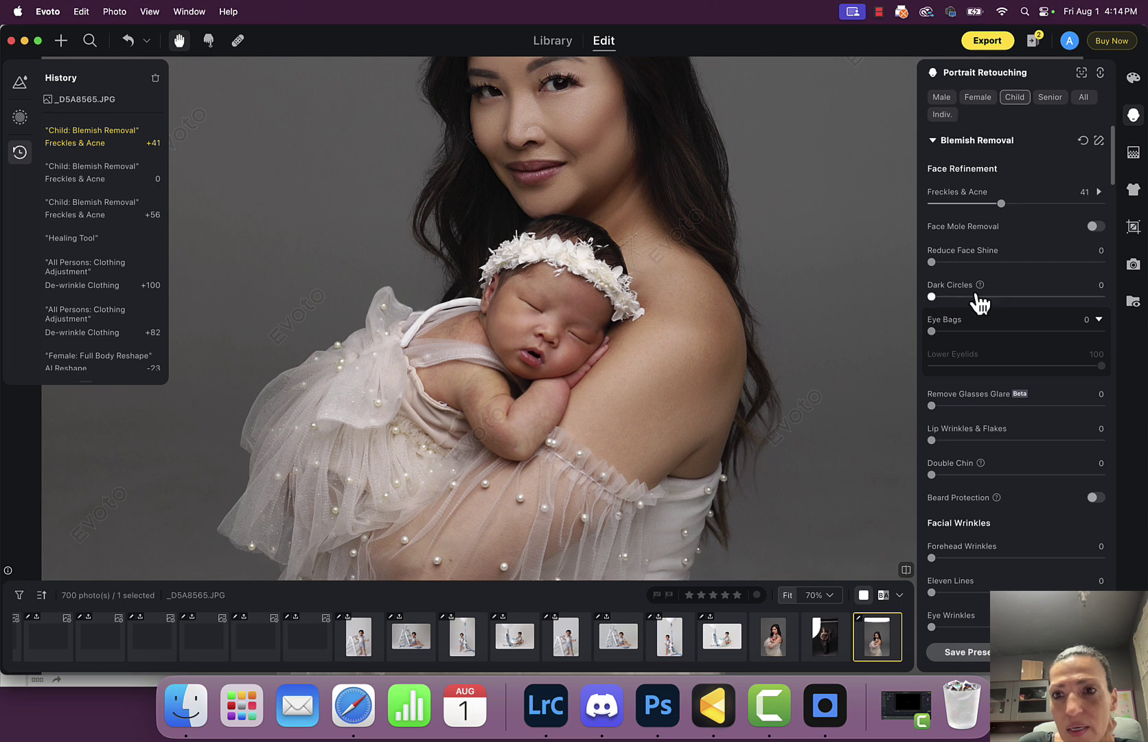
# Step: Set the child's facial Skin Softening to 59 in Skin Retouching
pyautogui.scroll(-1, 982, 371)
pyautogui.scroll(1, 986, 374)
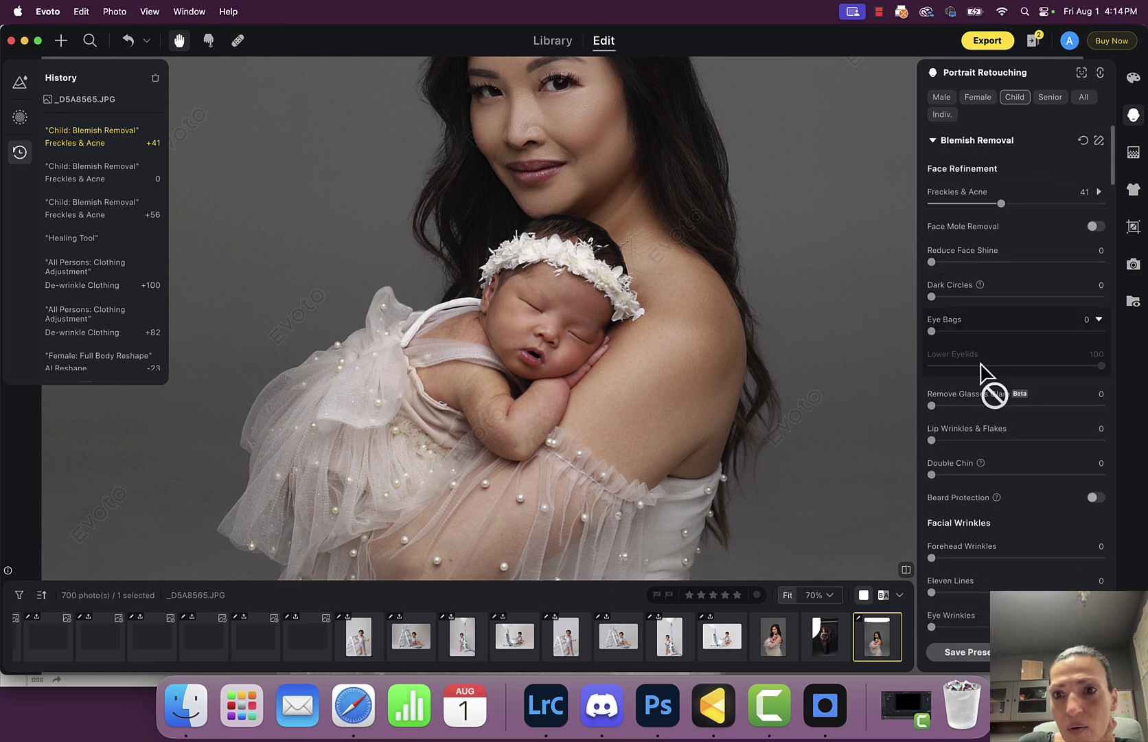
pyautogui.scroll(-5, 977, 312)
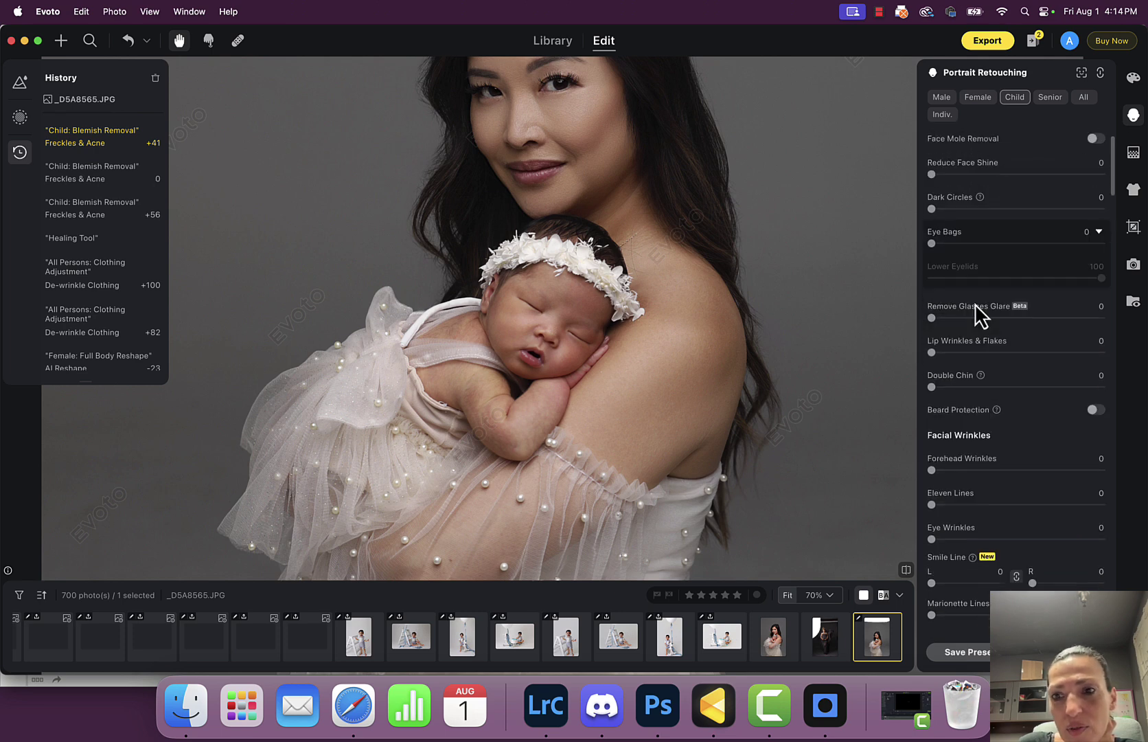
pyautogui.scroll(-11, 980, 316)
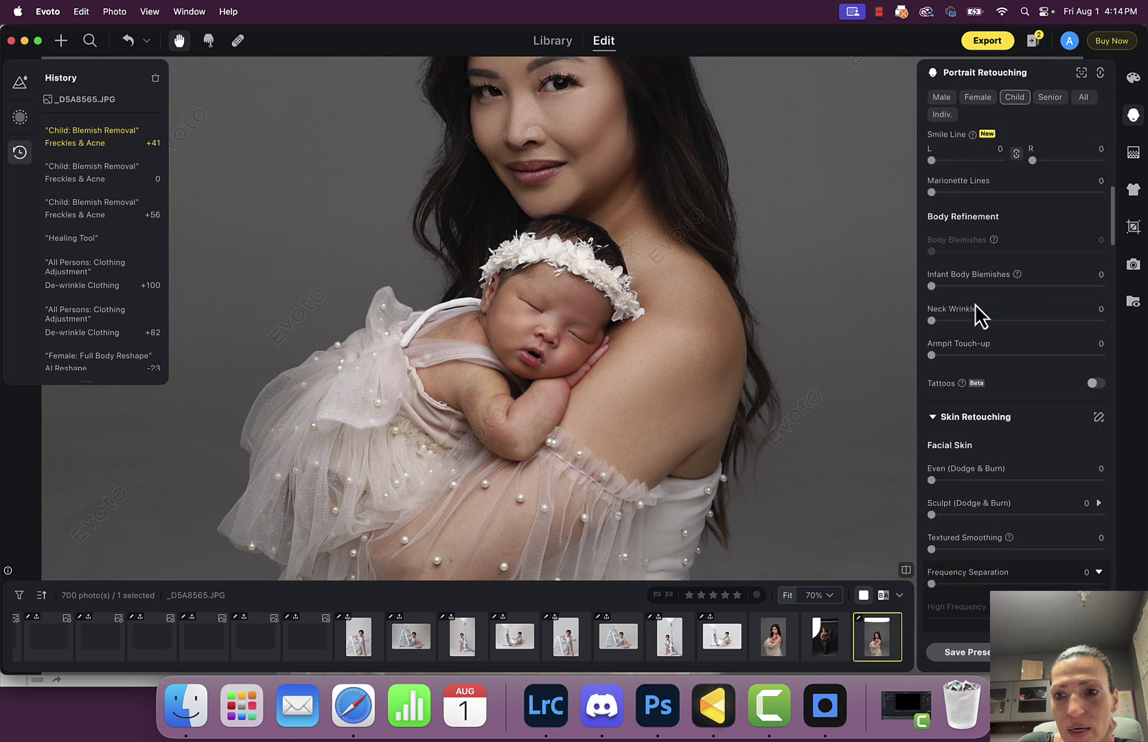
pyautogui.scroll(-5, 982, 317)
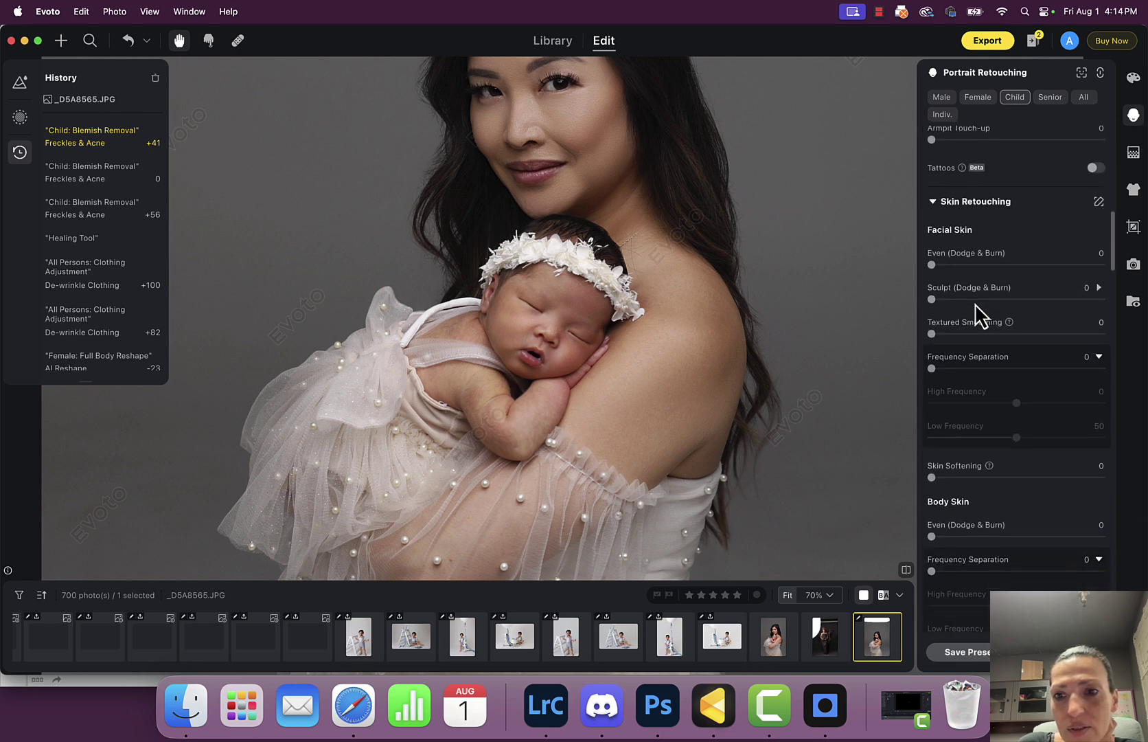
pyautogui.moveTo(933, 477); pyautogui.dragTo(1031, 477)
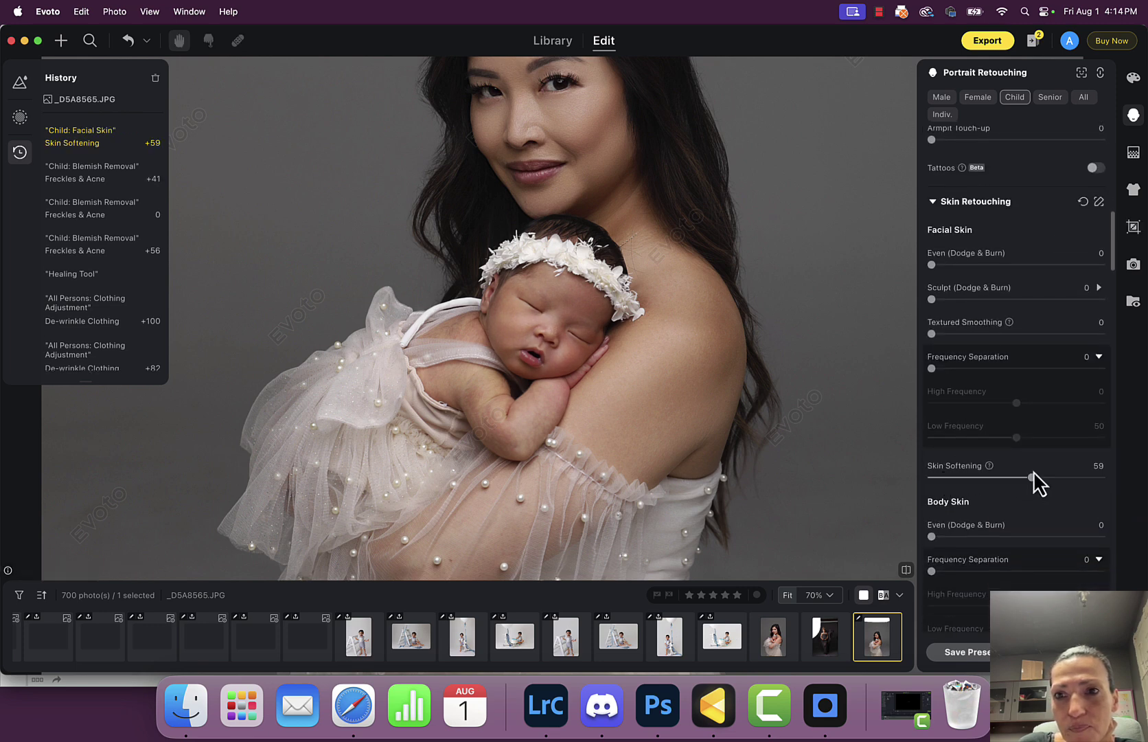
# Step: Apply the Matte skin texture to the child and set its Clarity to 26
pyautogui.scroll(-6, 1007, 324)
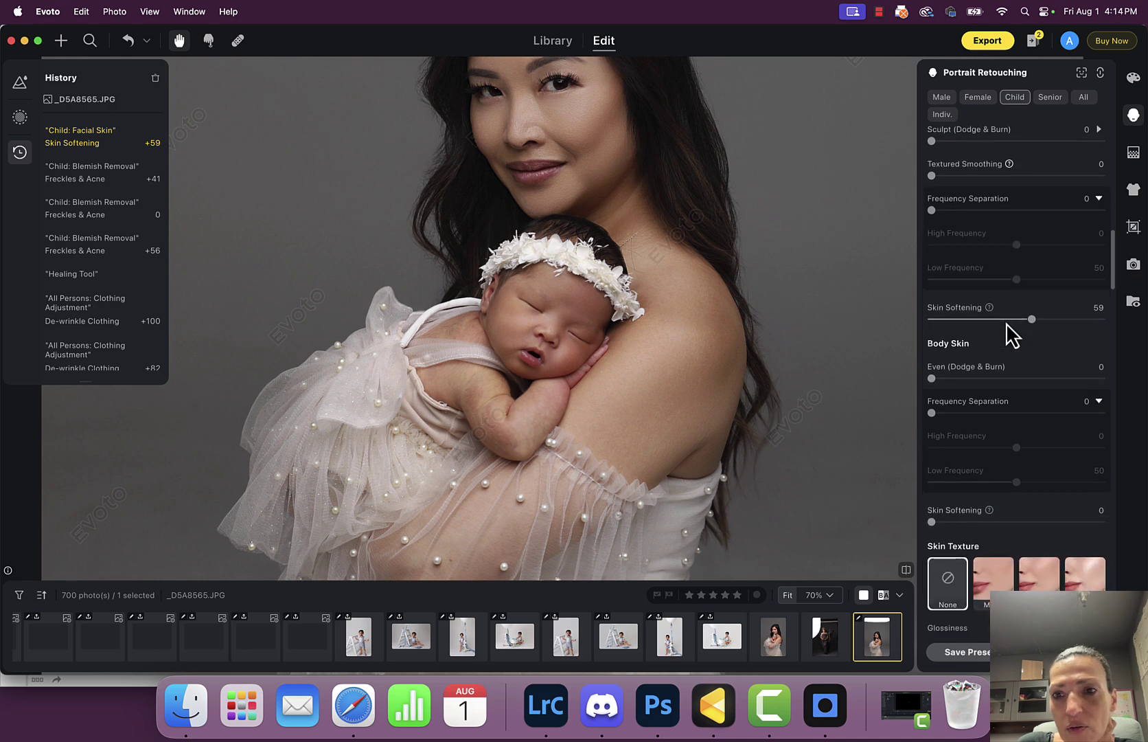
pyautogui.scroll(-3, 1008, 334)
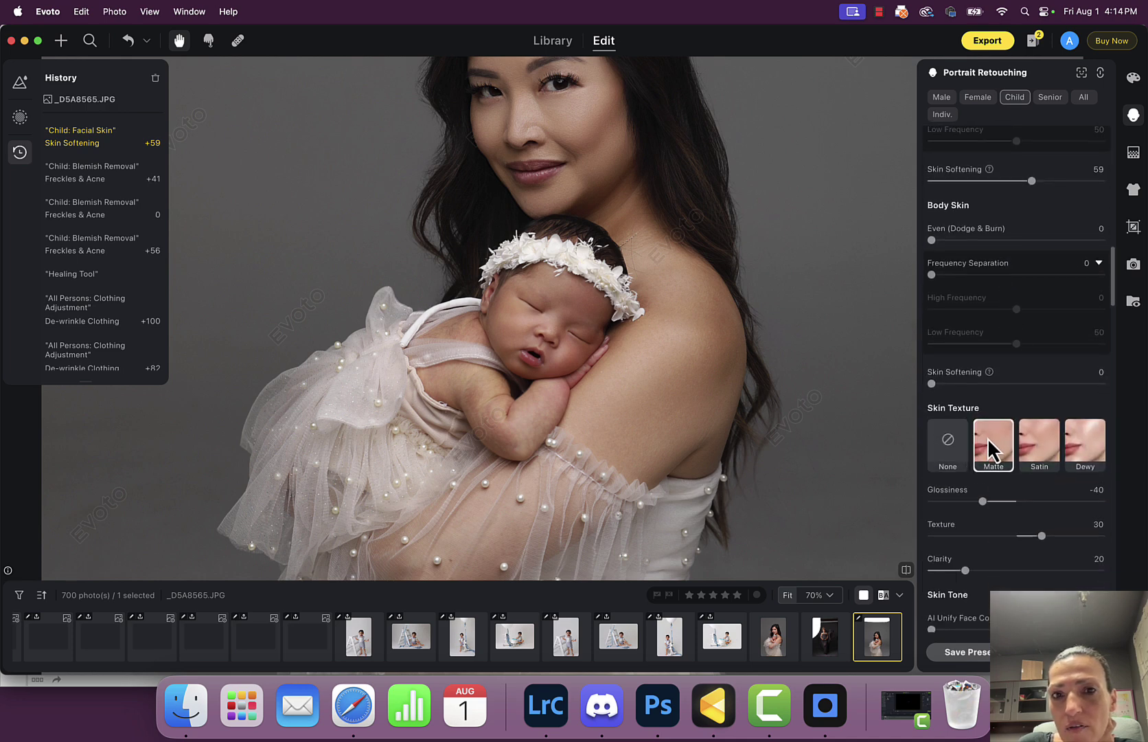
pyautogui.click(988, 437)
pyautogui.scroll(-2, 999, 433)
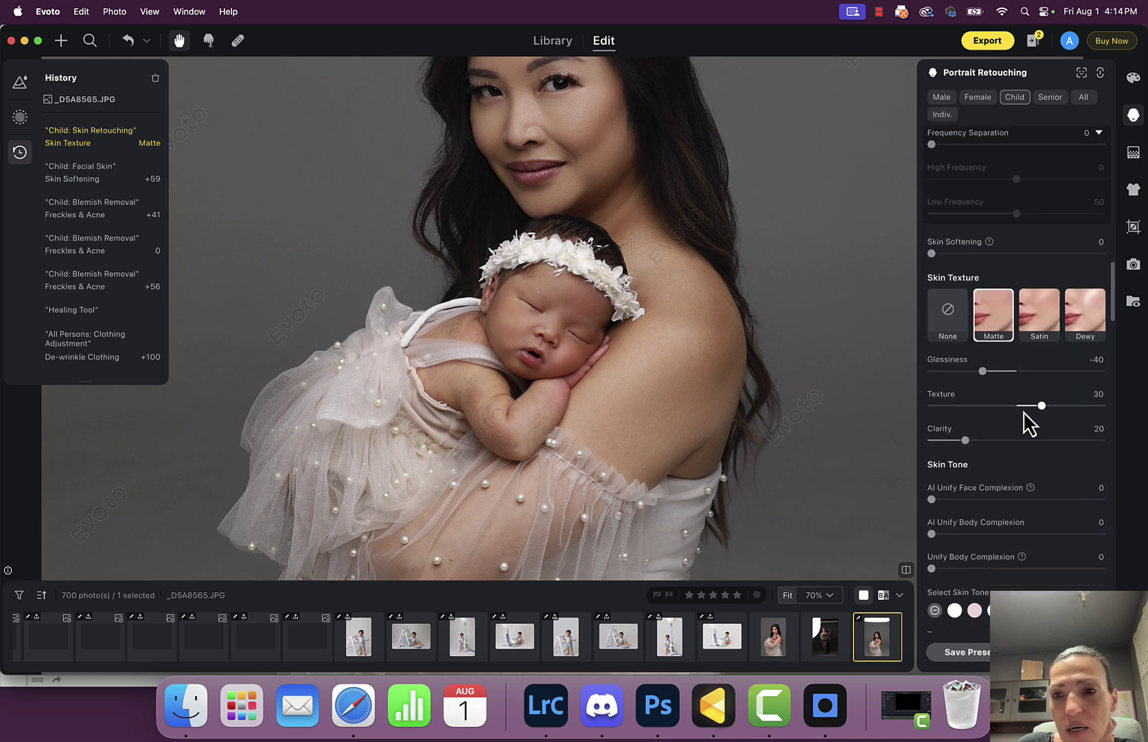
pyautogui.moveTo(966, 443); pyautogui.dragTo(977, 443)
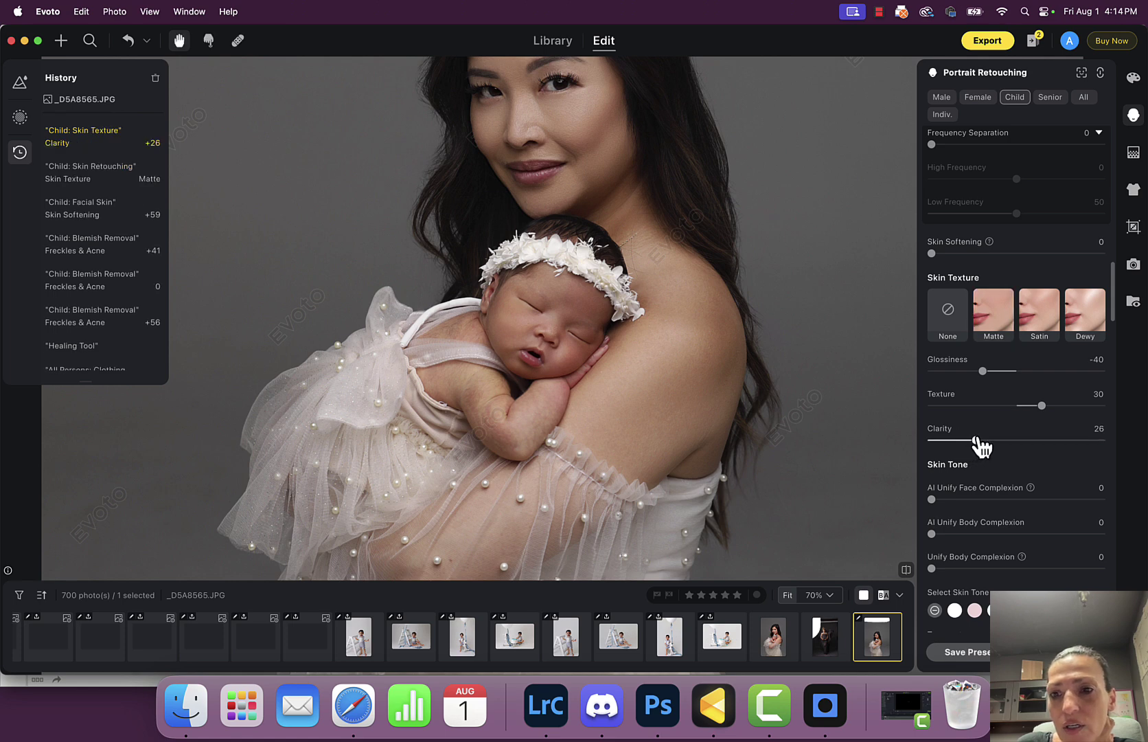
# Step: Choose the rosy-brown skin tone for the child, after trying the beige one, and set its Amount to 19
pyautogui.scroll(-5, 981, 444)
pyautogui.click(1015, 506)
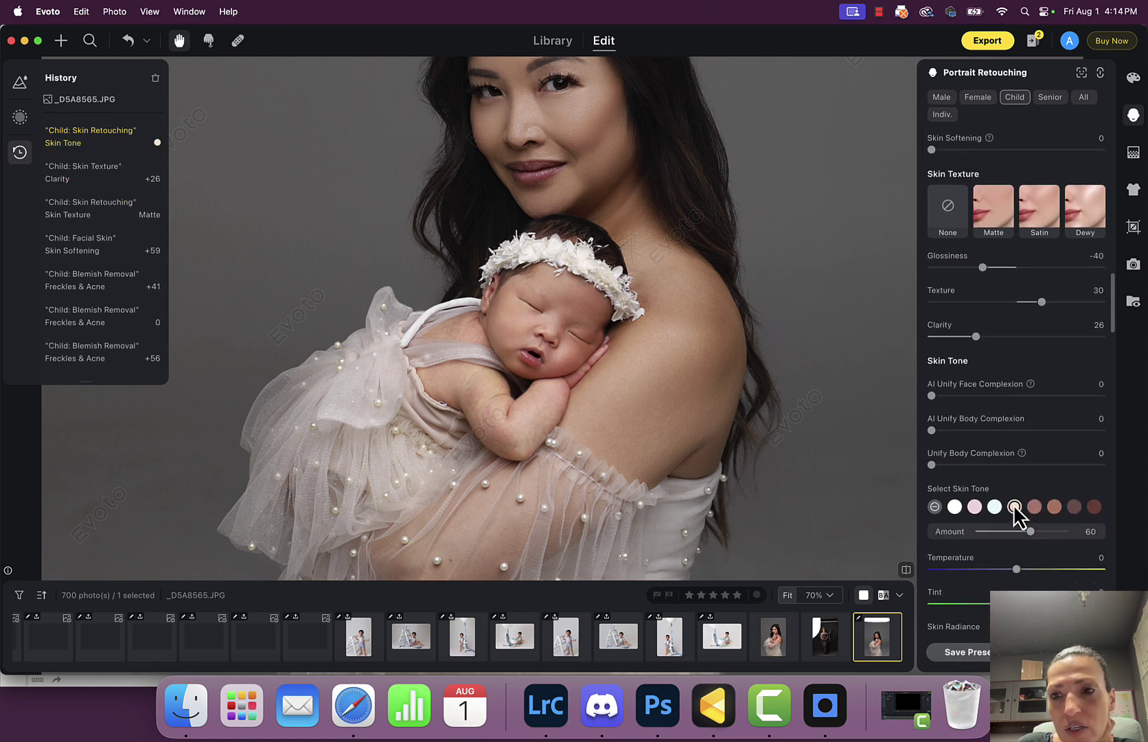
pyautogui.click(1033, 508)
pyautogui.moveTo(1029, 531); pyautogui.dragTo(995, 531)
pyautogui.scroll(-2, 1015, 467)
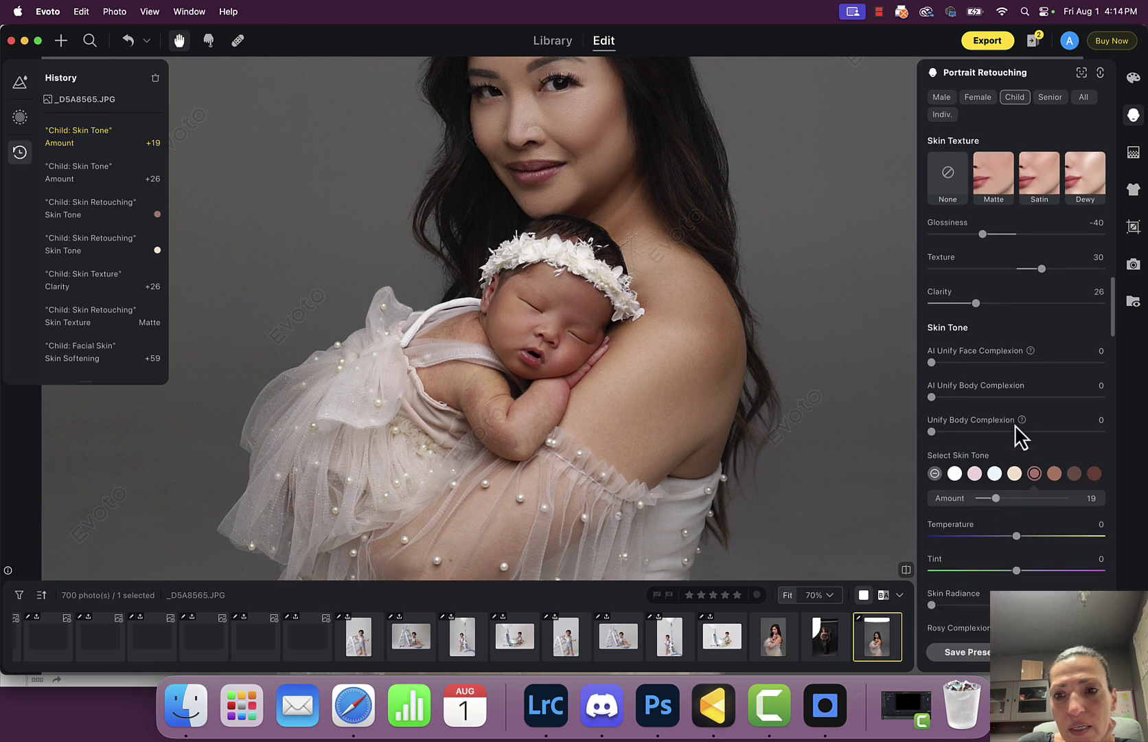
pyautogui.scroll(-6, 1015, 423)
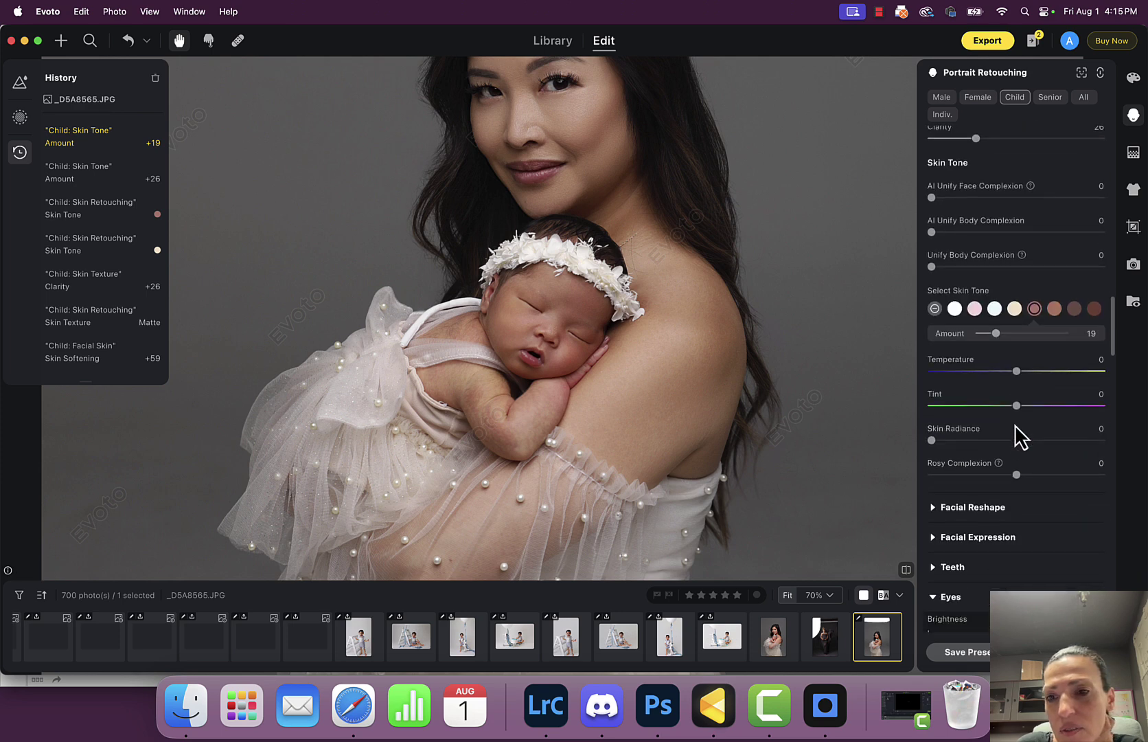
# Step: Apply the Lemon Sky ALL preset from the personal presets to the portrait
pyautogui.scroll(12, 1021, 436)
pyautogui.scroll(7, 1015, 425)
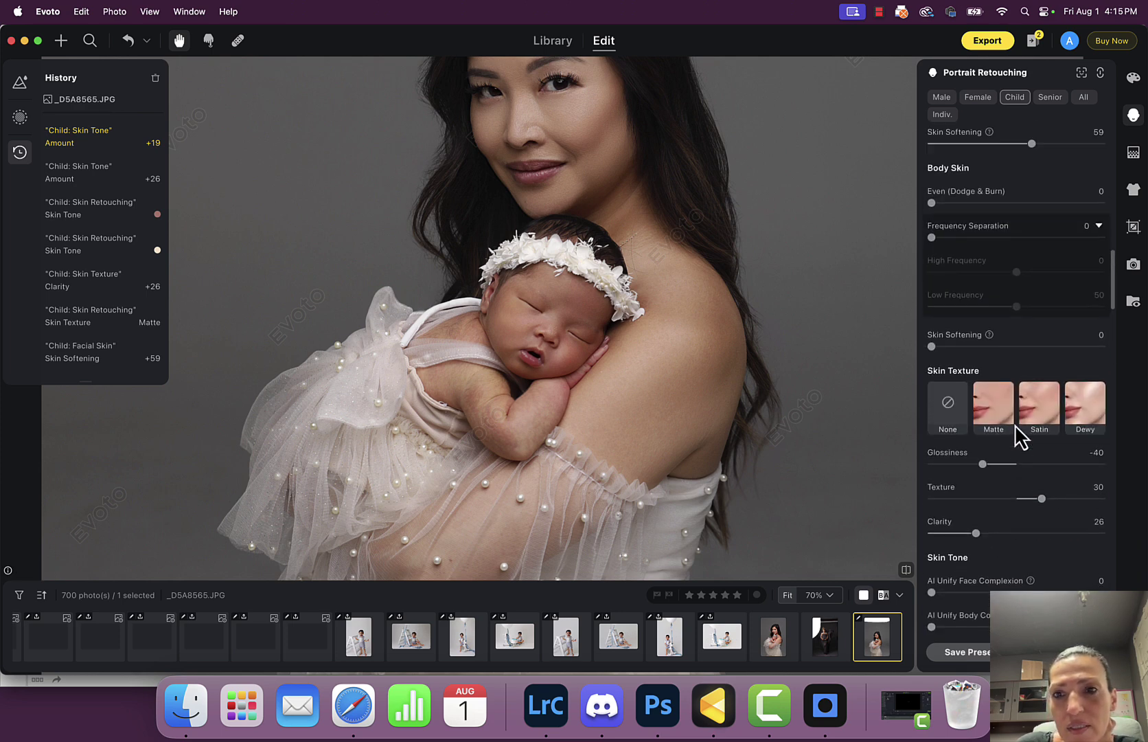
pyautogui.scroll(1, 1021, 432)
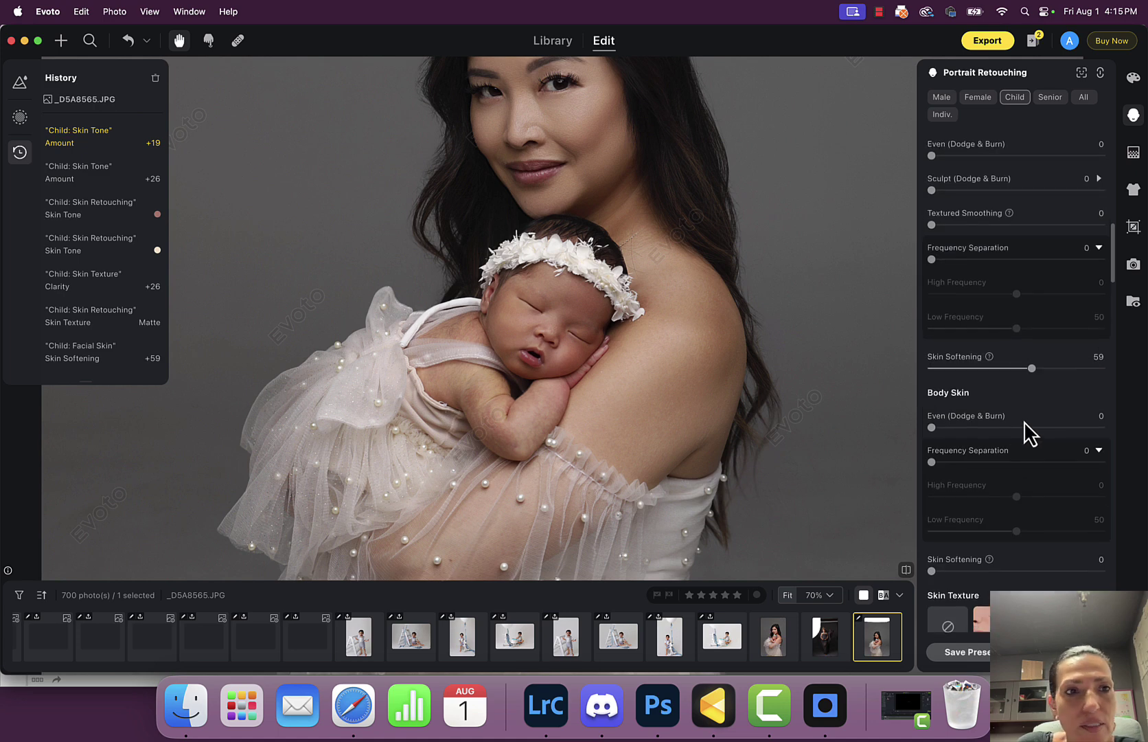
pyautogui.click(21, 118)
pyautogui.click(25, 91)
pyautogui.click(90, 220)
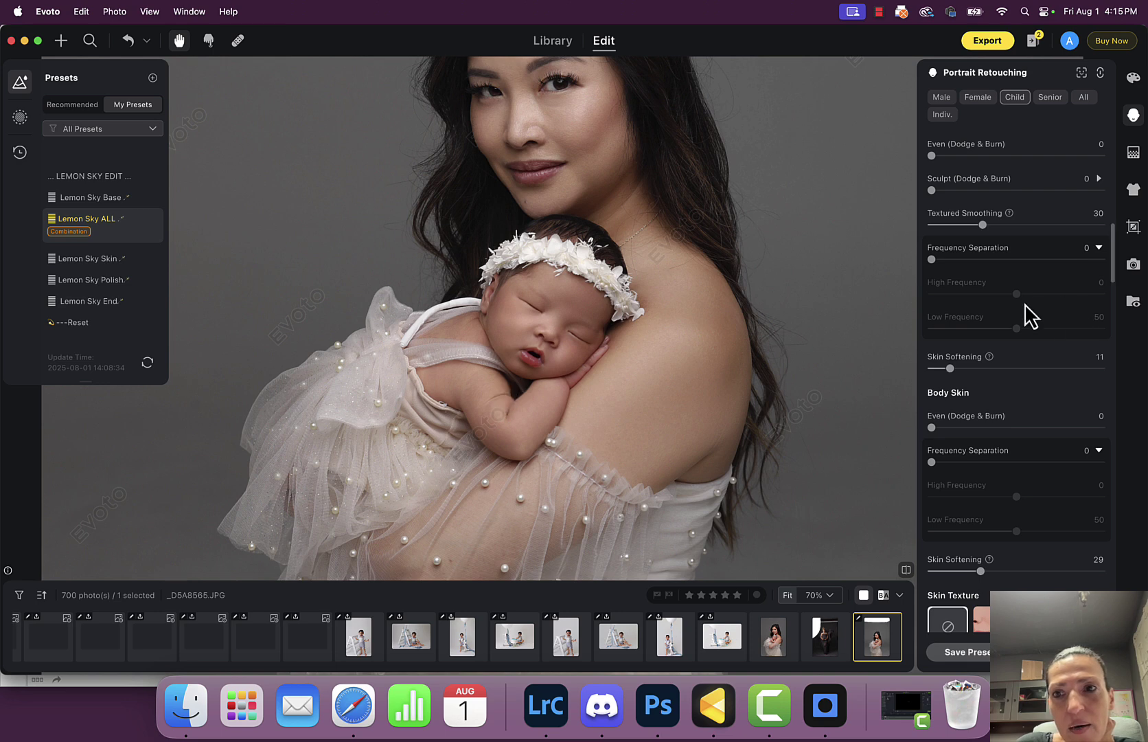
# Step: Set the child's facial Skin Softening to 10
pyautogui.scroll(5, 1017, 323)
pyautogui.scroll(-2, 1018, 324)
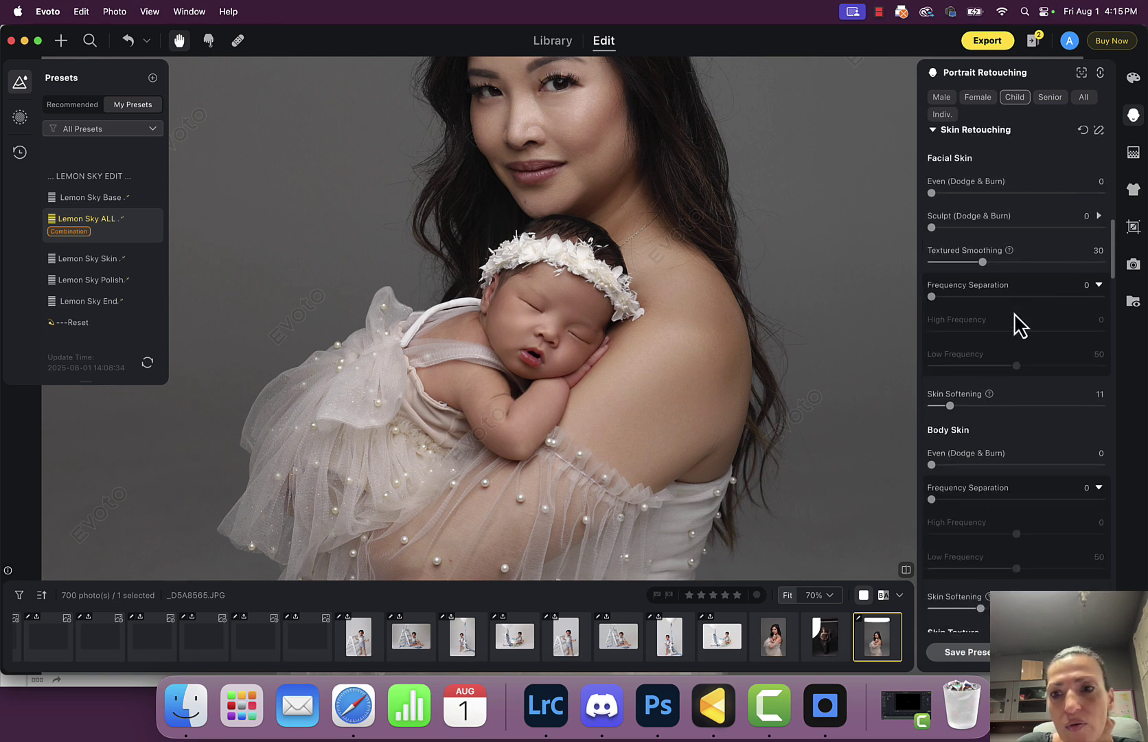
pyautogui.moveTo(956, 412); pyautogui.dragTo(949, 410)
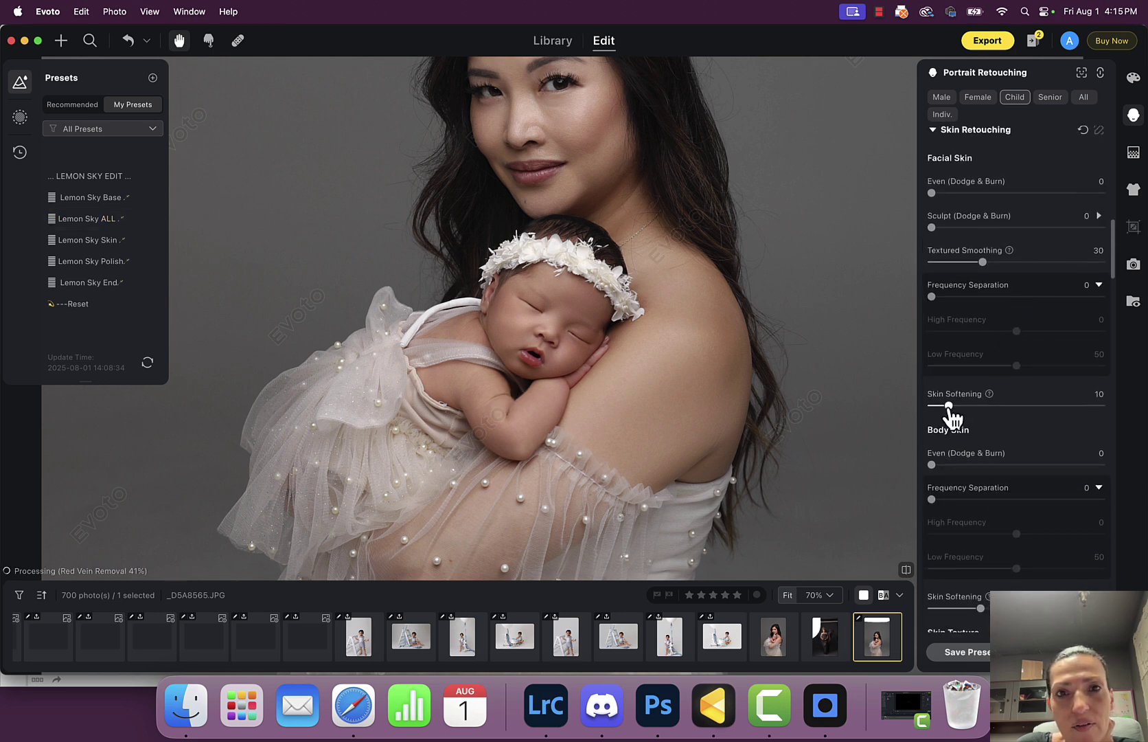
# Step: Turn on Distractions Removal and Clean Backdrop for the background, and set Background Enhancement to 96
pyautogui.scroll(-3, 637, 374)
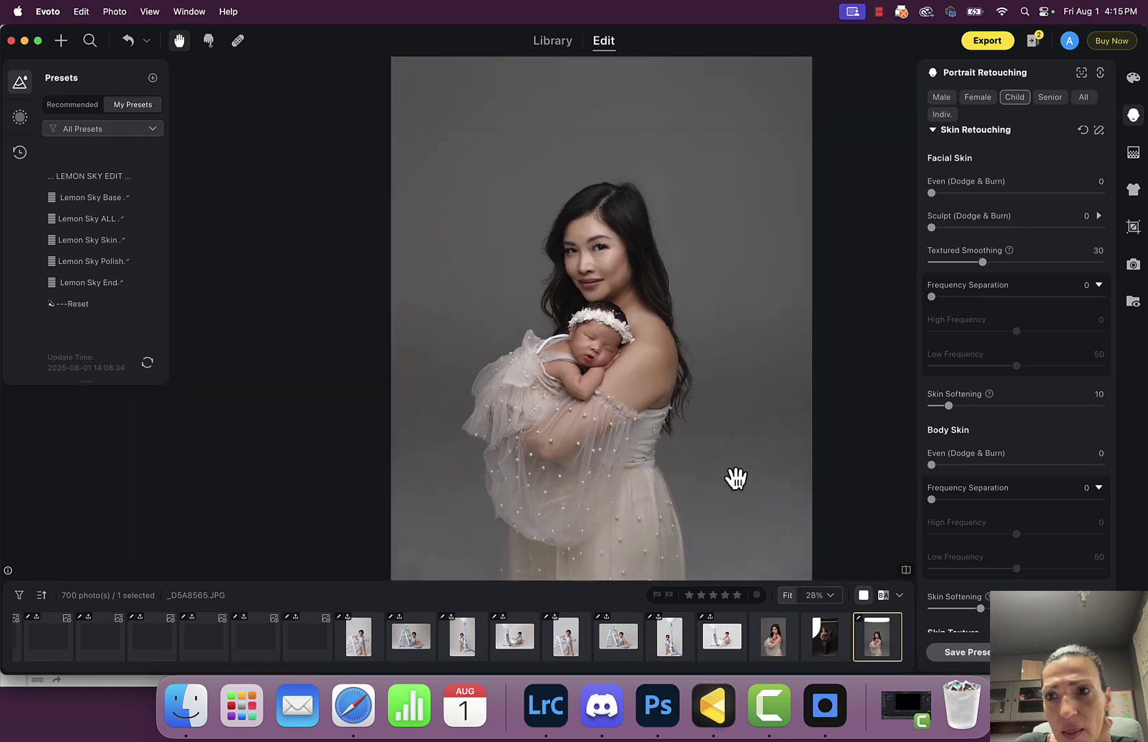
pyautogui.click(1134, 153)
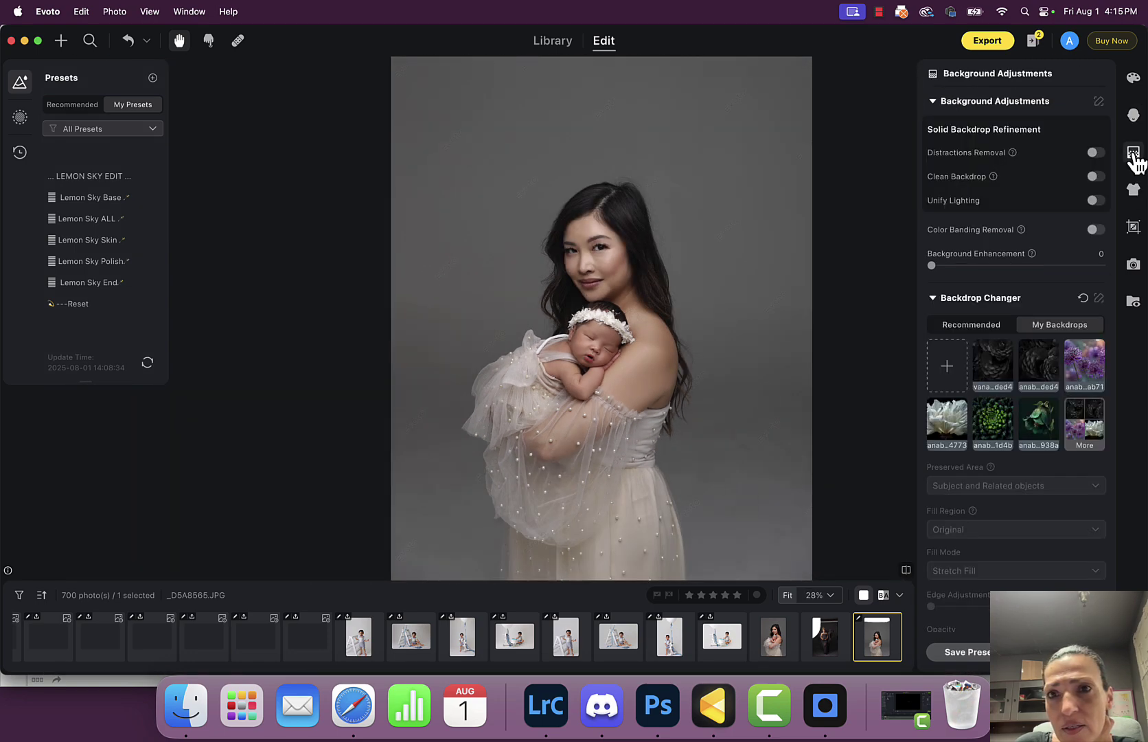
pyautogui.click(1094, 152)
pyautogui.click(1096, 200)
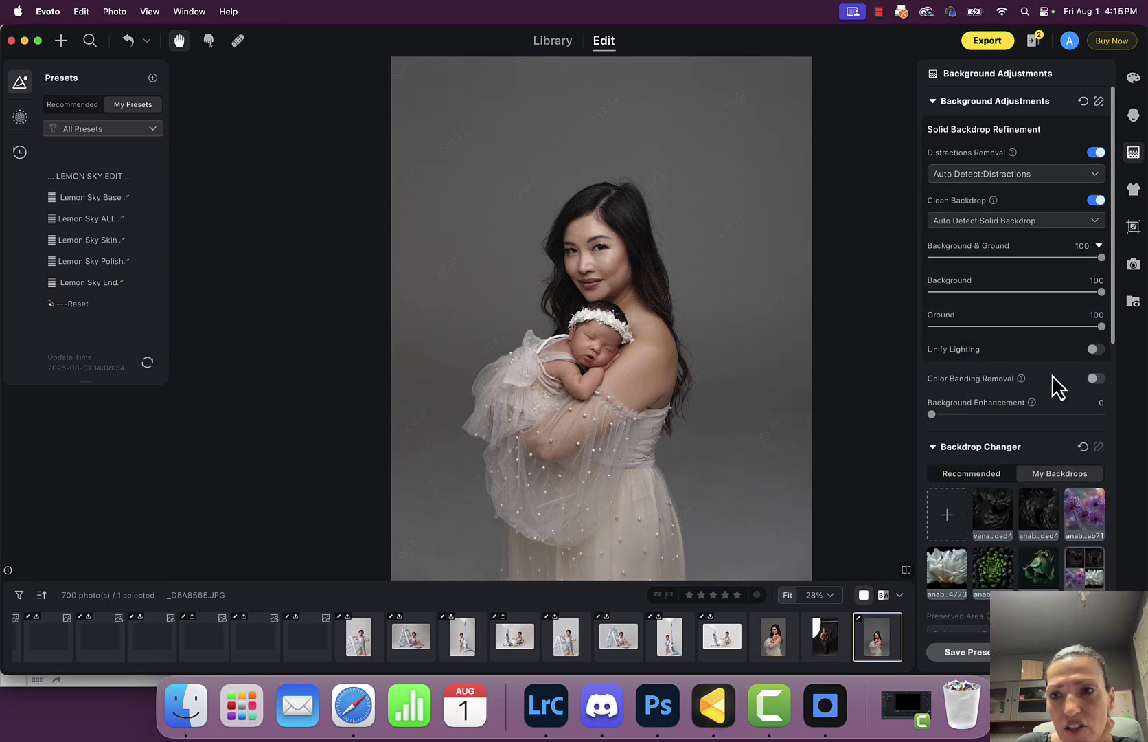
pyautogui.moveTo(950, 416); pyautogui.dragTo(1093, 416)
# Step: Switch Distractions Removal from automatic detection to Distractions, and Clean Backdrop to Solid Backdrop
pyautogui.click(997, 176)
pyautogui.click(965, 225)
pyautogui.scroll(-2, 705, 276)
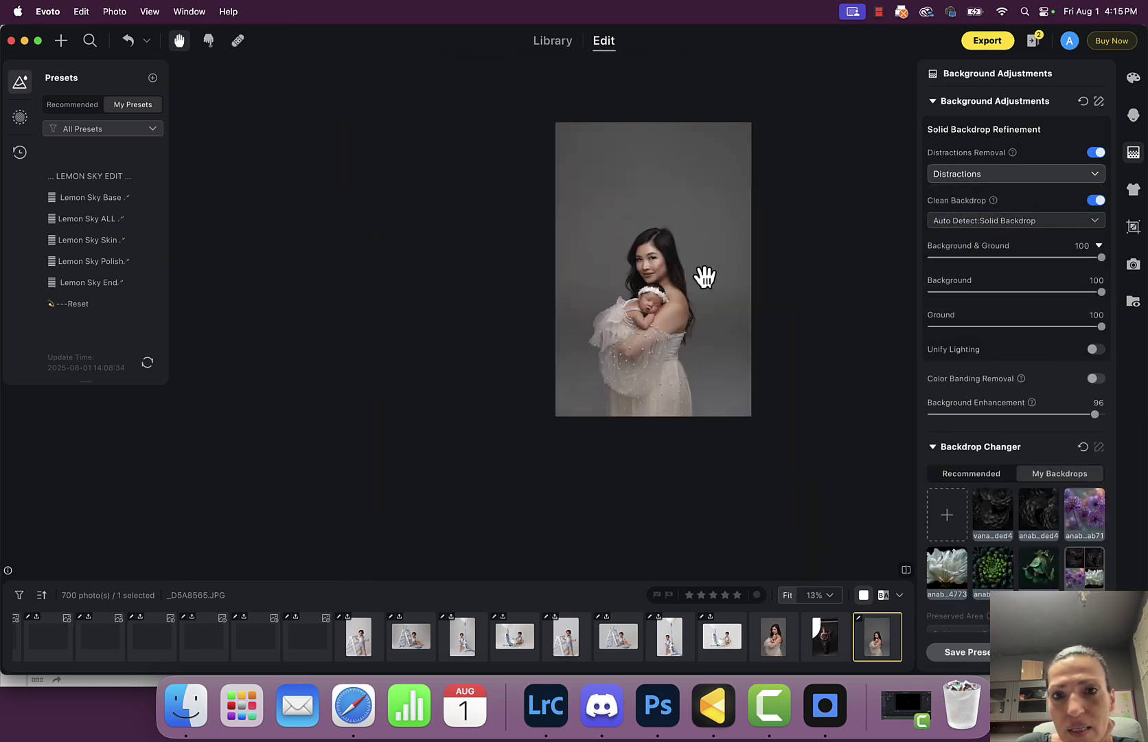
pyautogui.scroll(1, 705, 276)
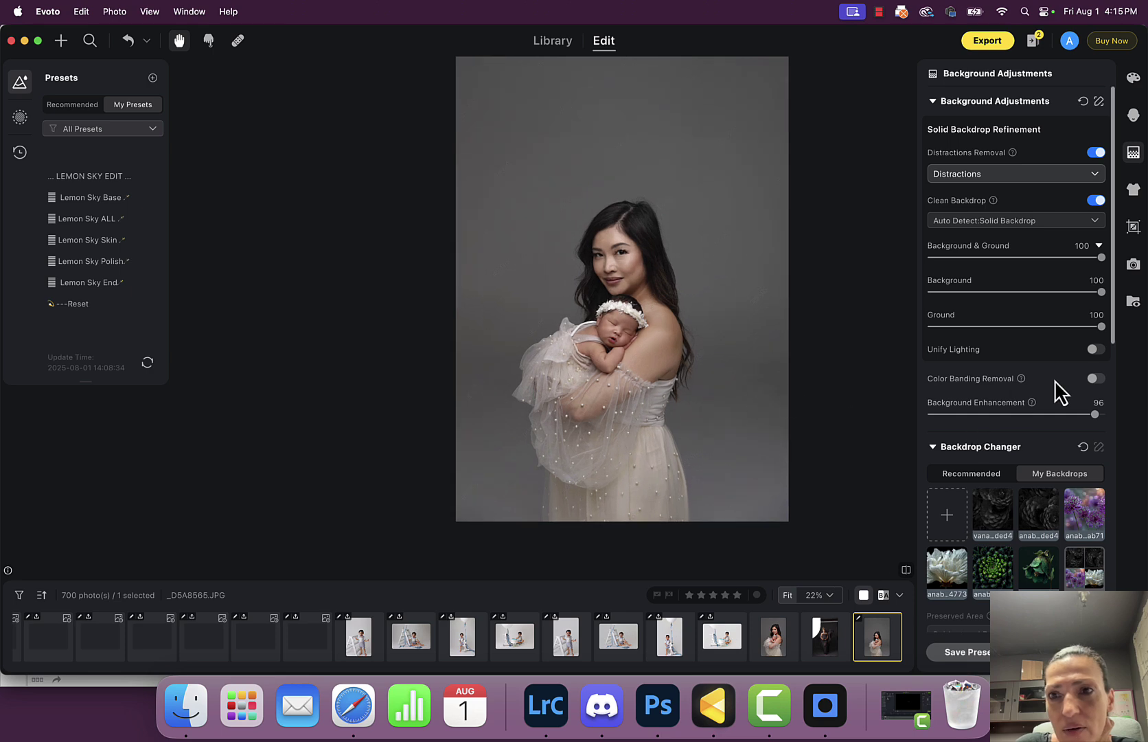
pyautogui.click(958, 218)
pyautogui.click(965, 259)
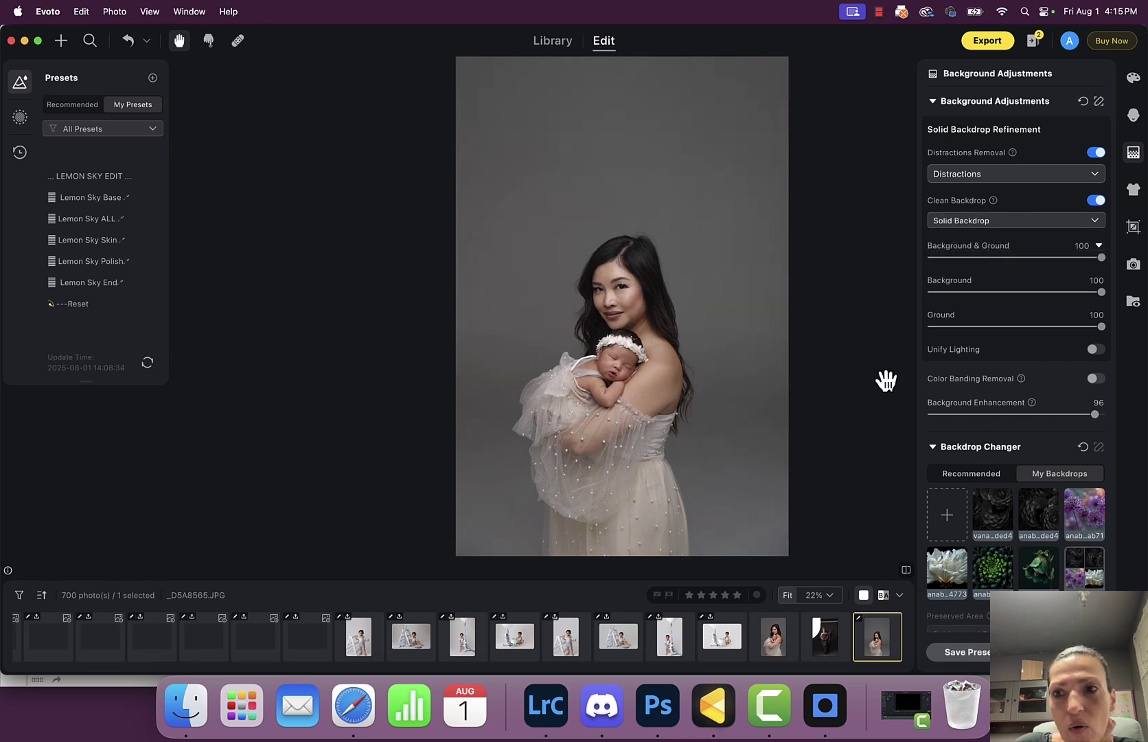
# Step: Crop the photo closer around the mother and baby at a fixed 2:3 ratio
pyautogui.click(1134, 226)
pyautogui.moveTo(631, 71); pyautogui.dragTo(577, 174)
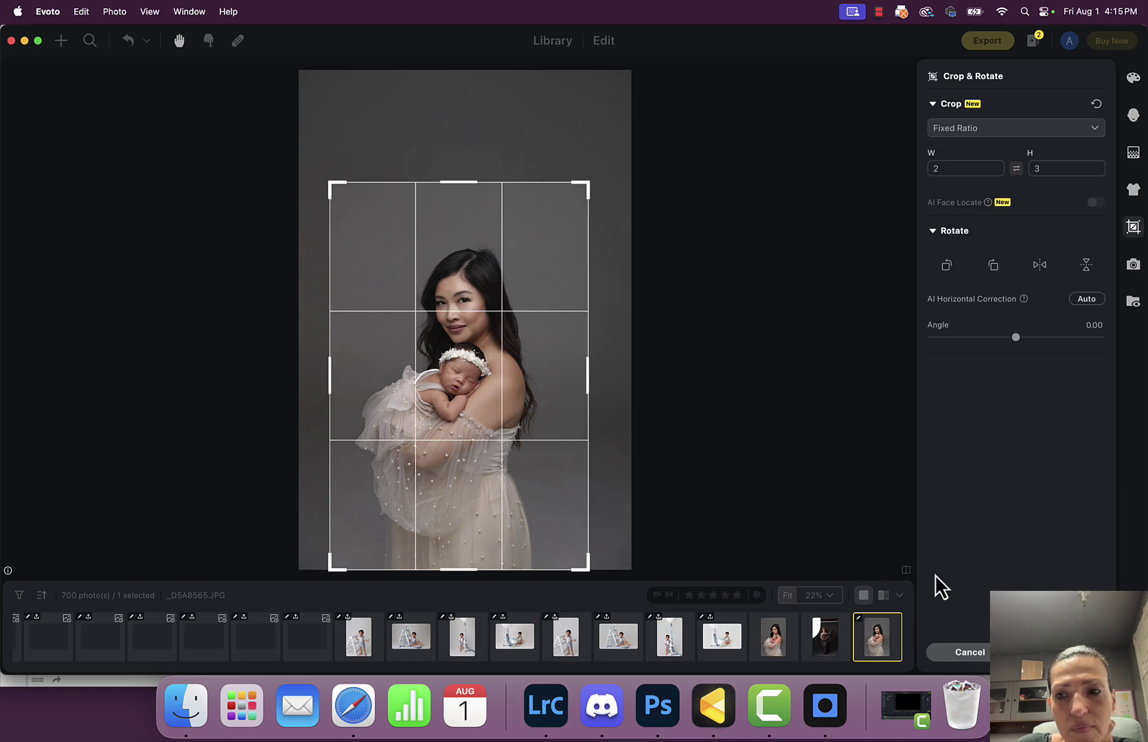
pyautogui.press('Return')
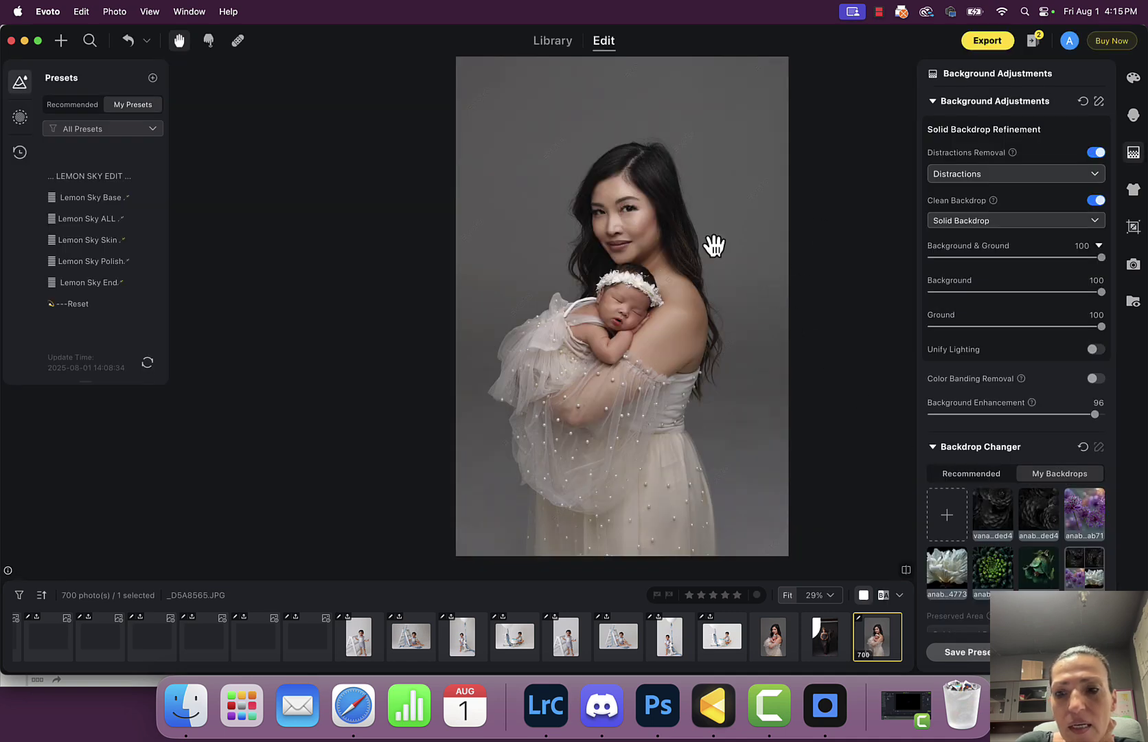
pyautogui.scroll(2, 714, 245)
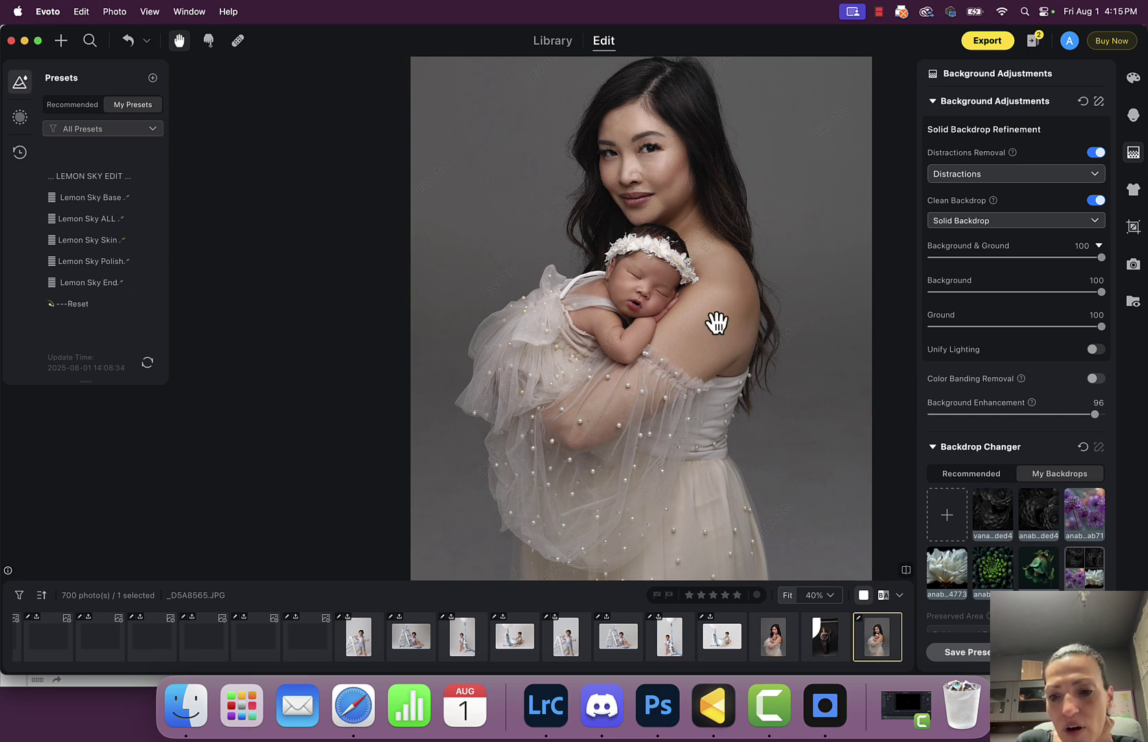
pyautogui.press('super+minus')
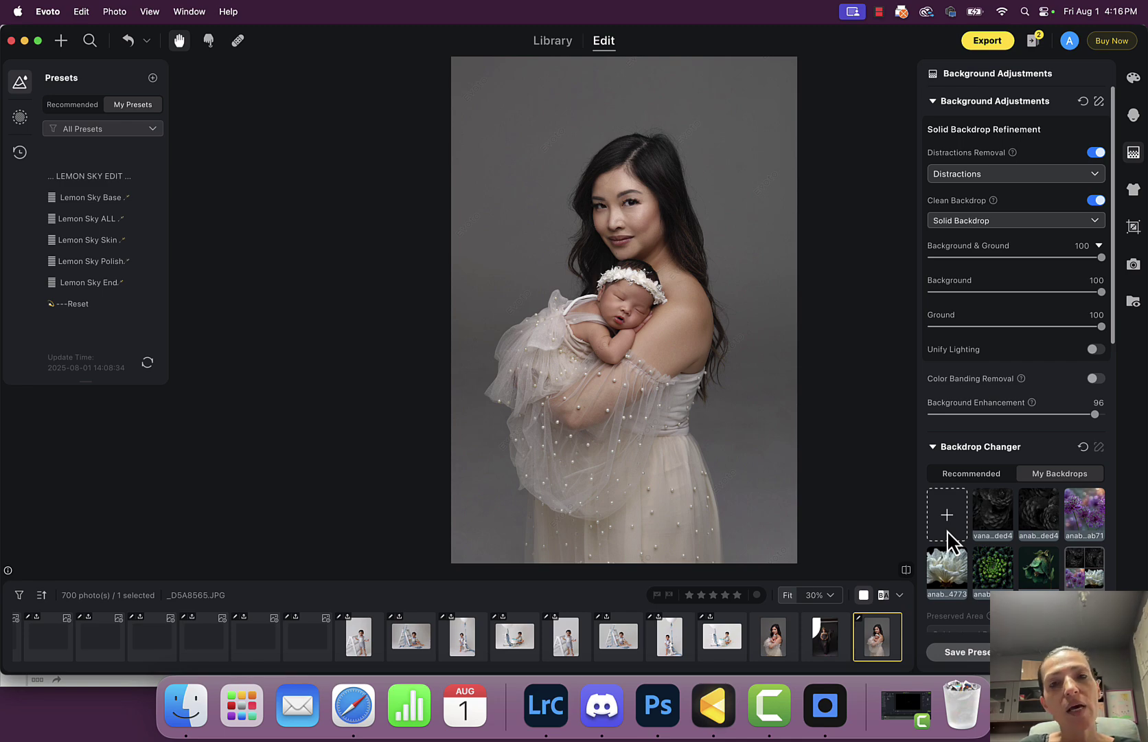
# Step: Switch to Safari and look over the AI Creative Collective home page, including its membership benefits
pyautogui.click(353, 705)
pyautogui.moveTo(522, 132)
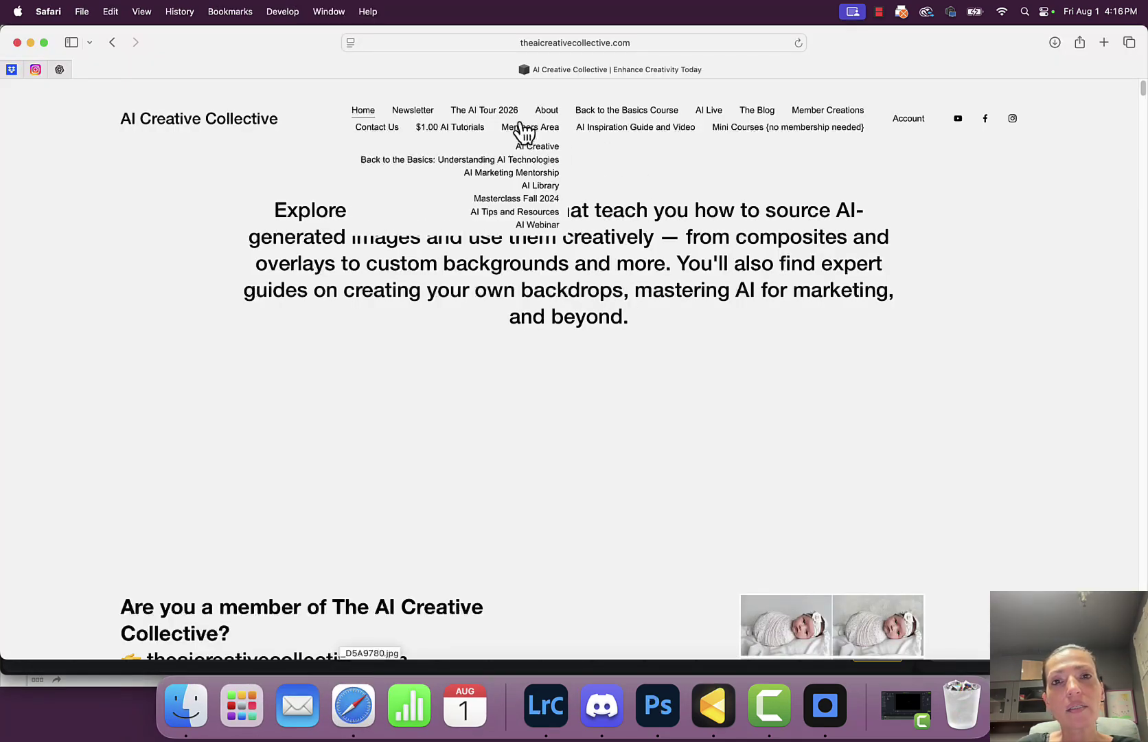
pyautogui.scroll(-5, 784, 257)
pyautogui.scroll(-15, 789, 270)
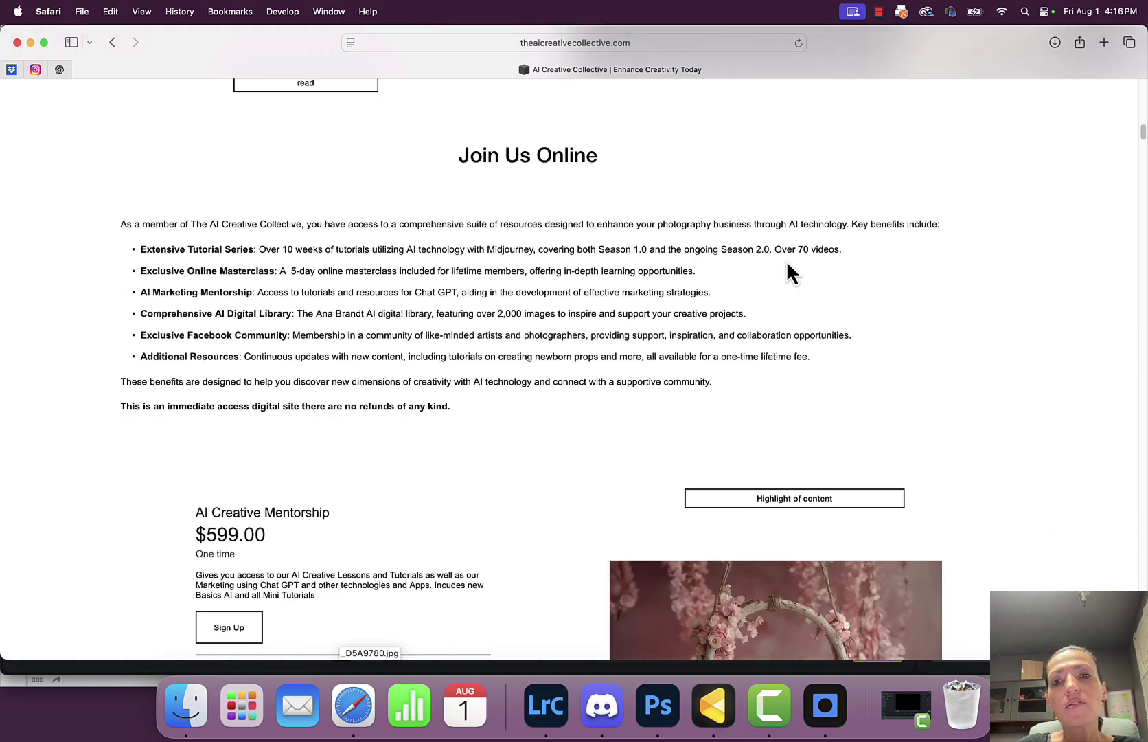
pyautogui.scroll(3, 789, 270)
pyautogui.scroll(20, 789, 270)
pyautogui.moveTo(783, 140)
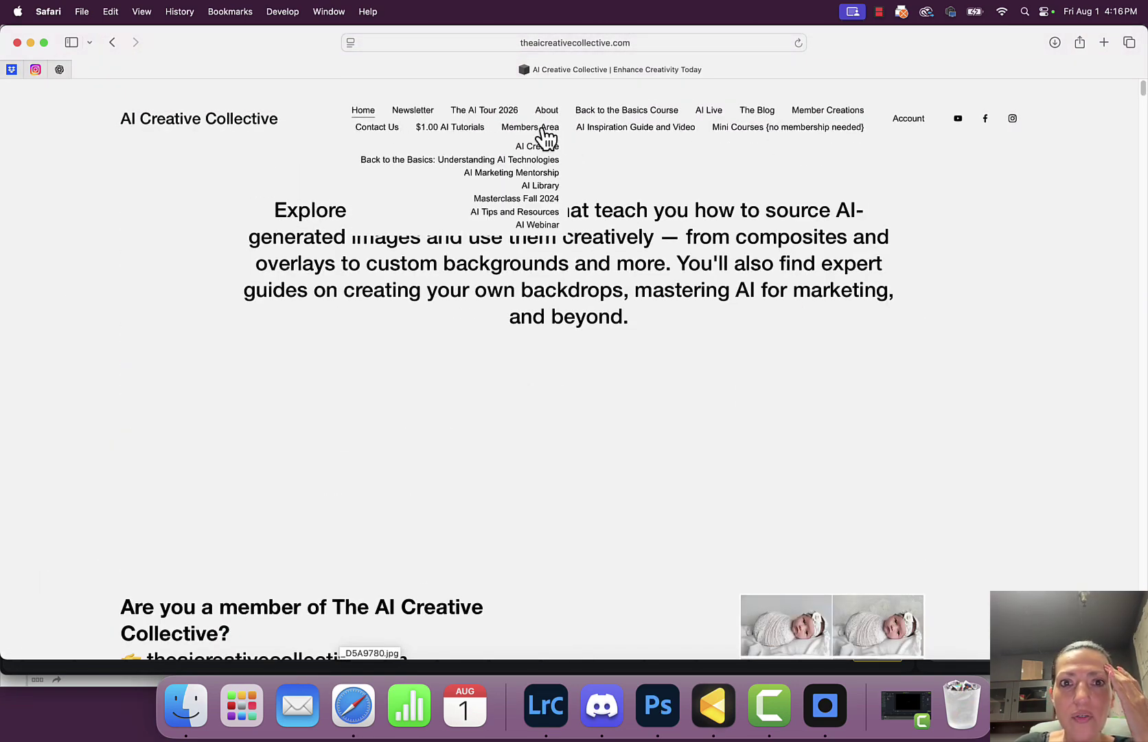
# Step: Open the AI Creative page in the Members Area and browse its lessons across the creative seasons
pyautogui.click(536, 148)
pyautogui.scroll(-15, 768, 254)
pyautogui.scroll(-8, 768, 253)
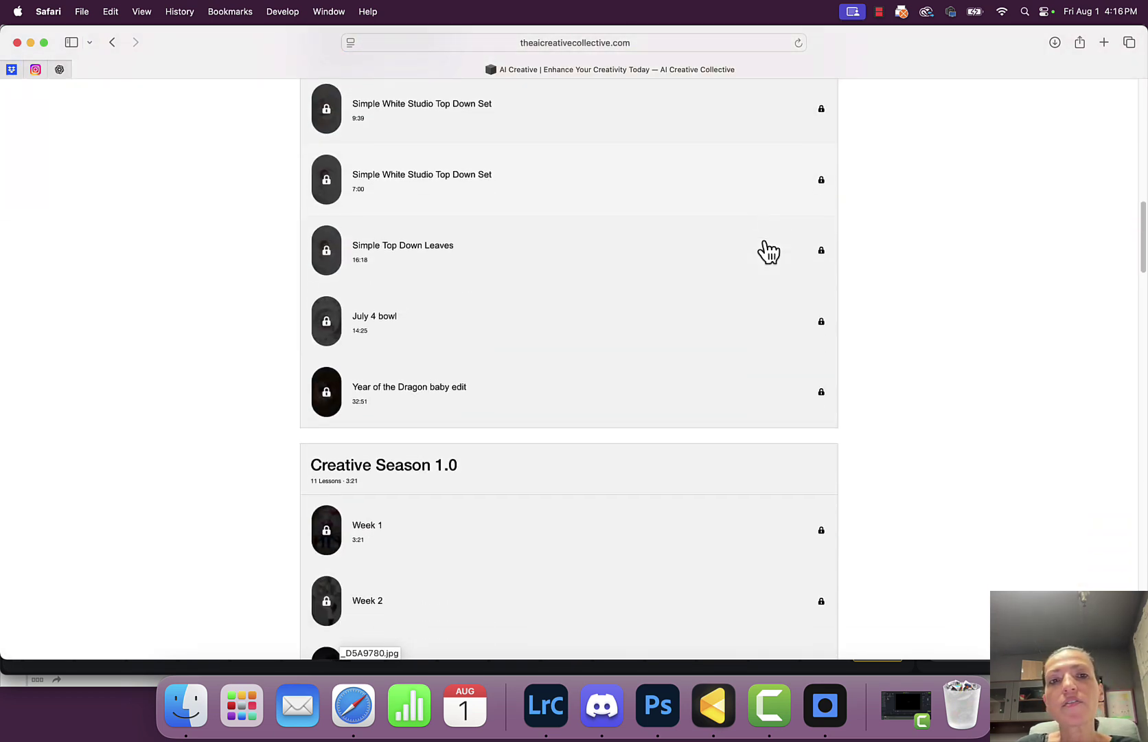
pyautogui.scroll(-20, 768, 254)
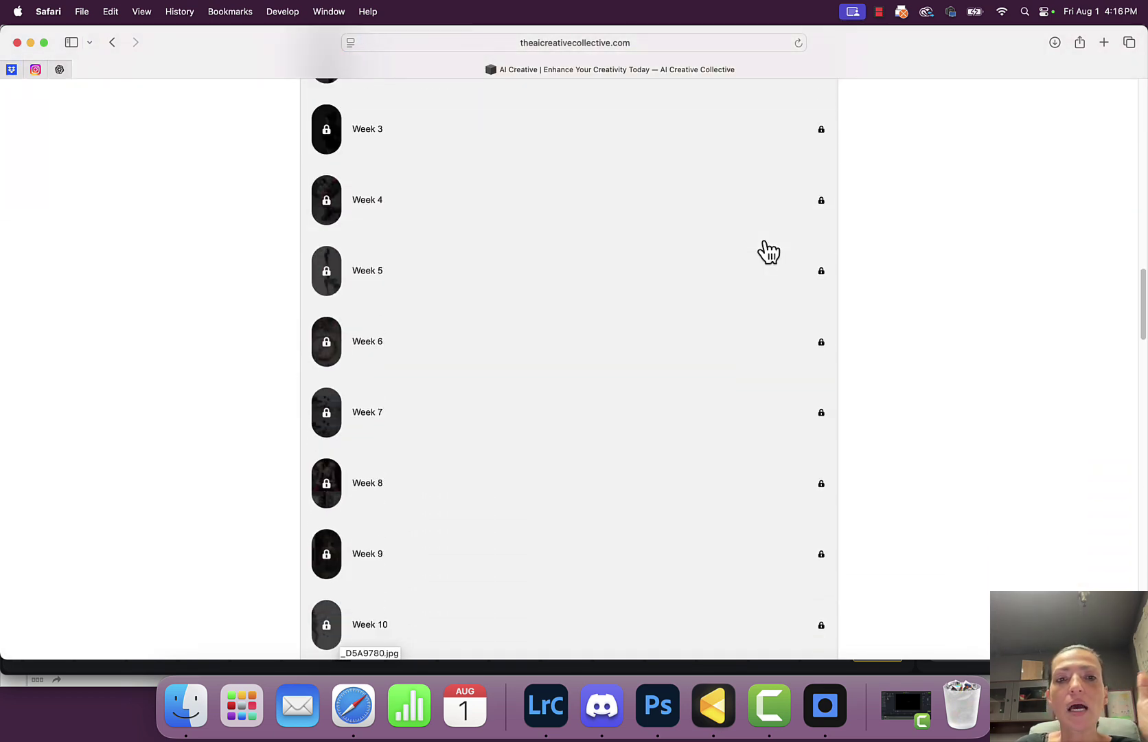
pyautogui.scroll(-20, 768, 252)
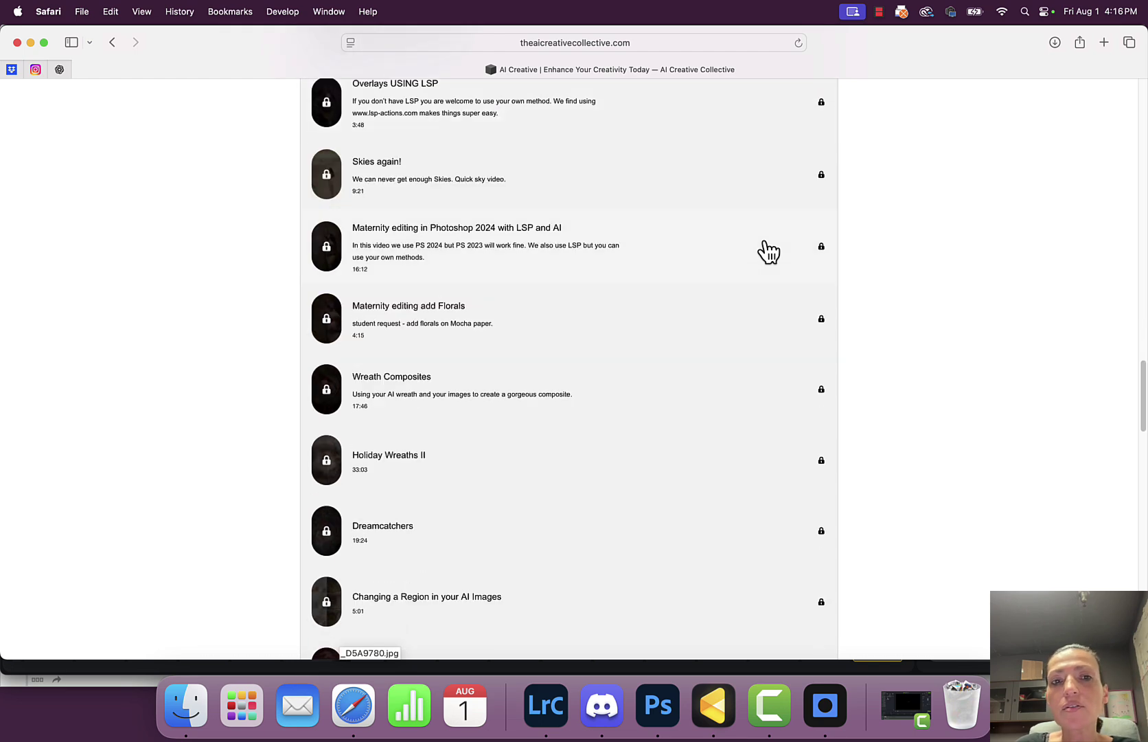
pyautogui.scroll(-6, 768, 253)
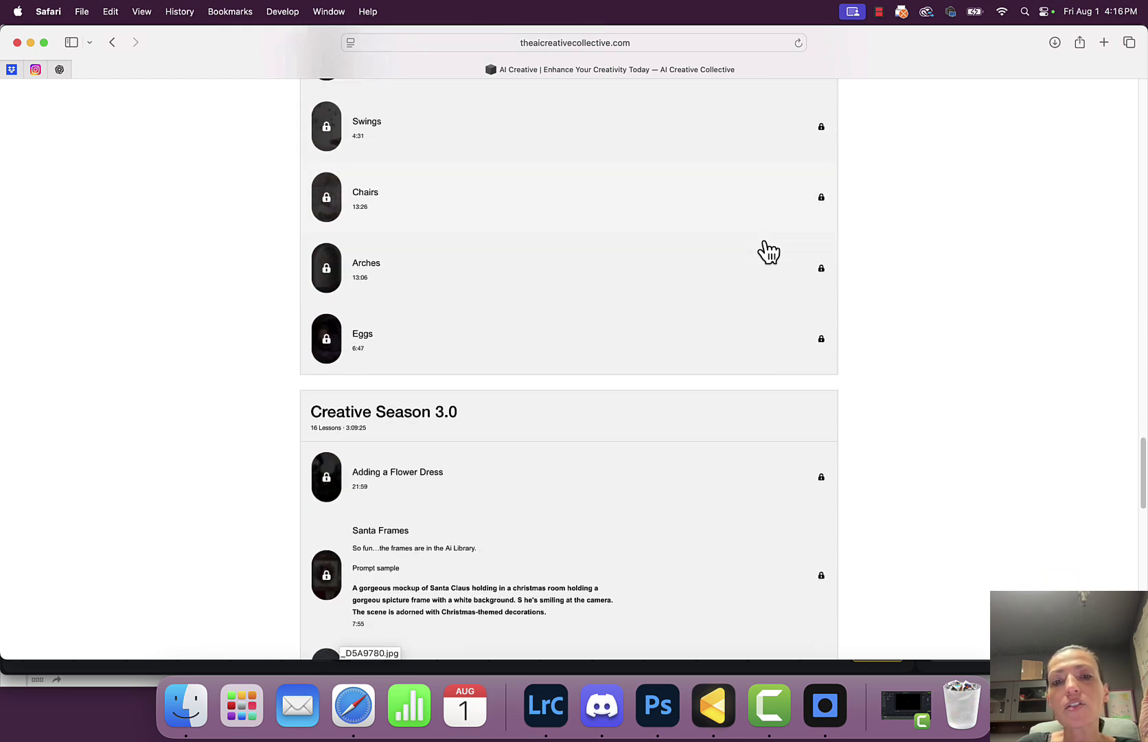
pyautogui.scroll(-20, 678, 362)
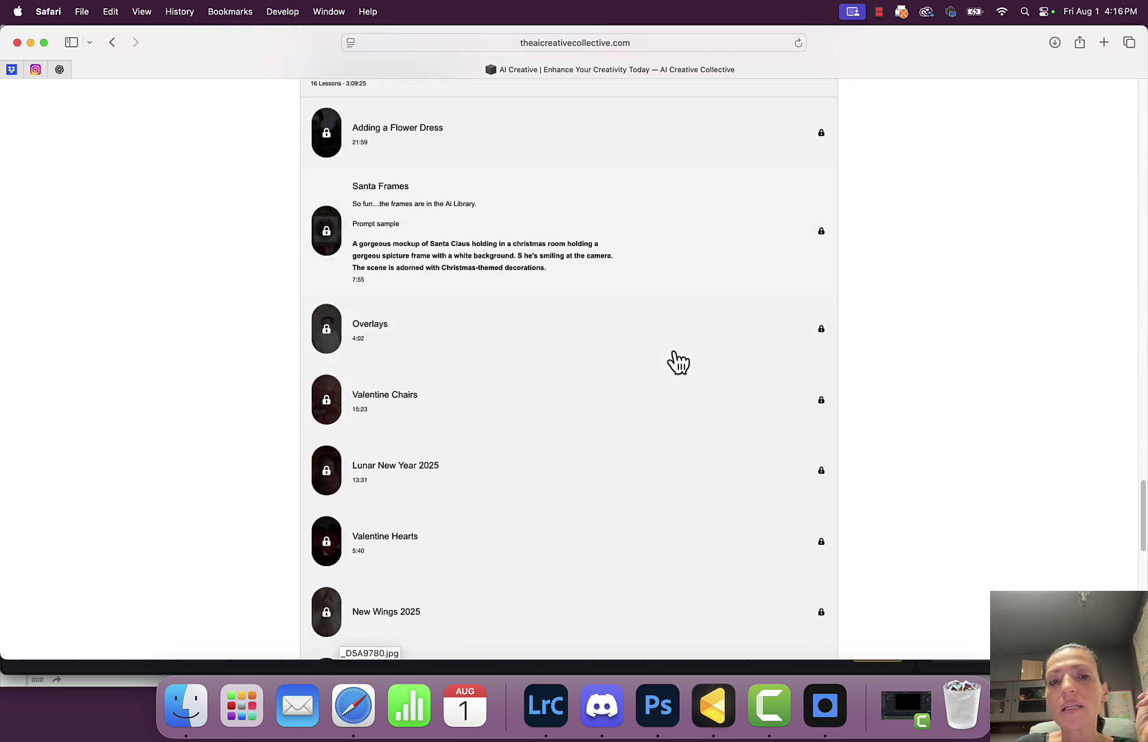
pyautogui.scroll(20, 678, 362)
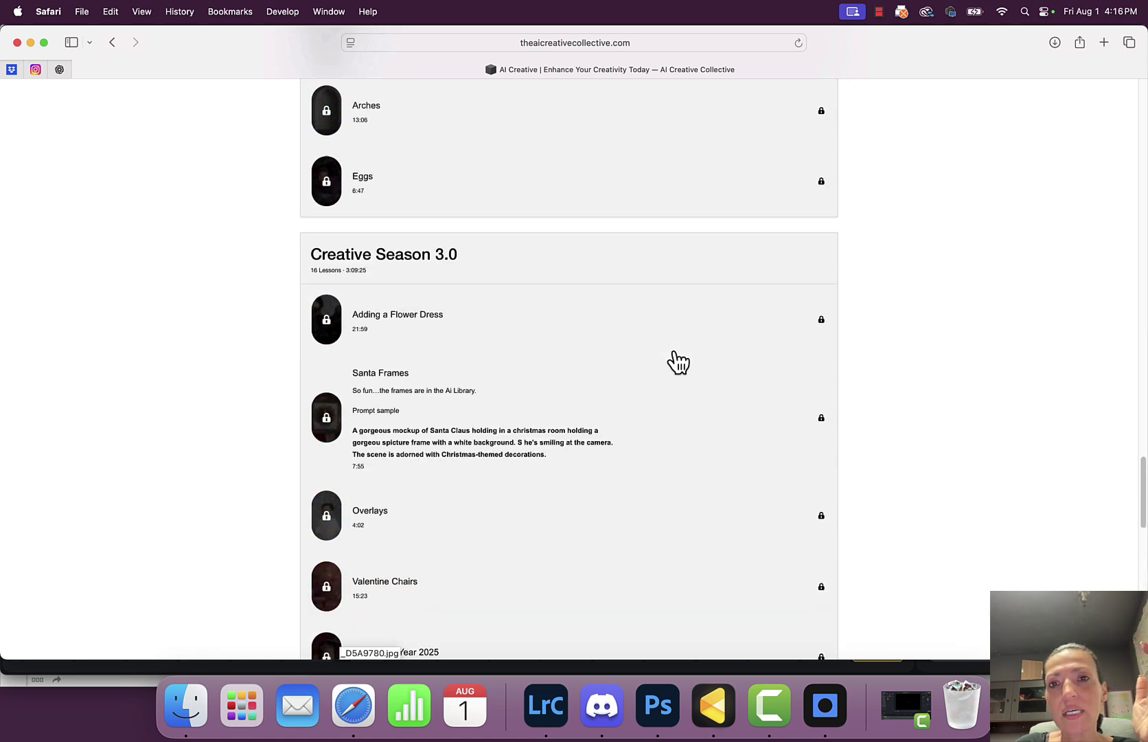
# Step: Browse the AI Library page's image categories in the Members Area and return to the site's home page
pyautogui.moveTo(530, 138)
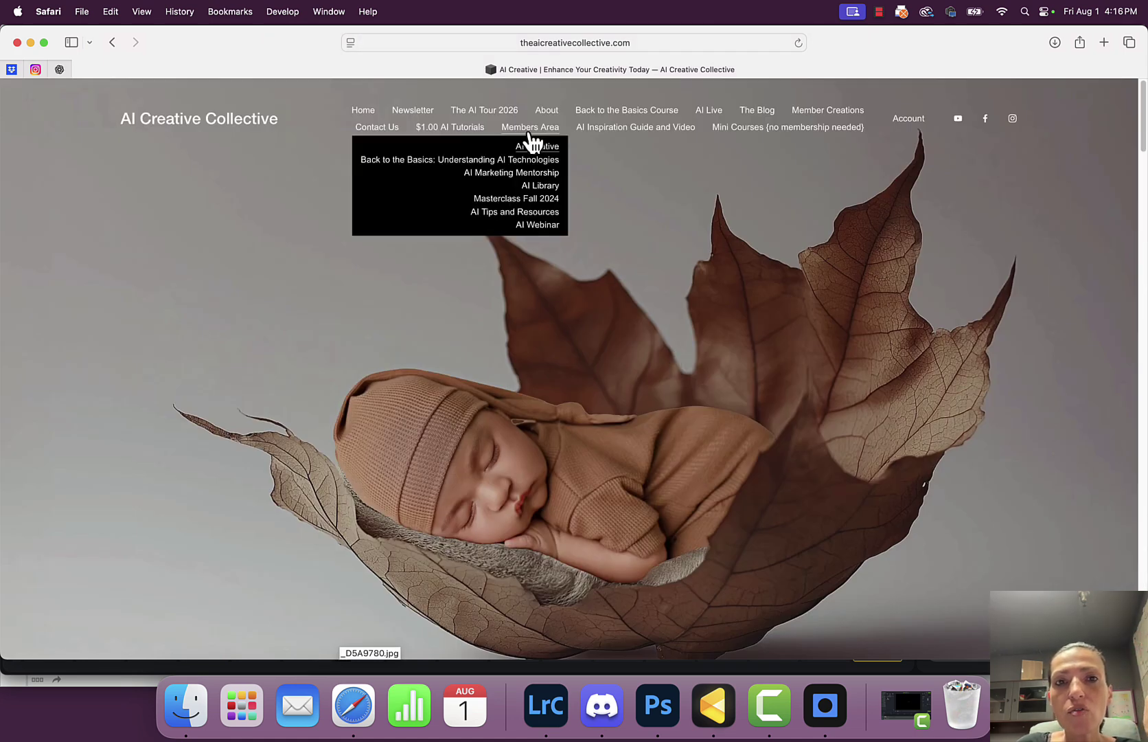
pyautogui.click(536, 186)
pyautogui.scroll(-10, 821, 346)
pyautogui.scroll(-20, 824, 346)
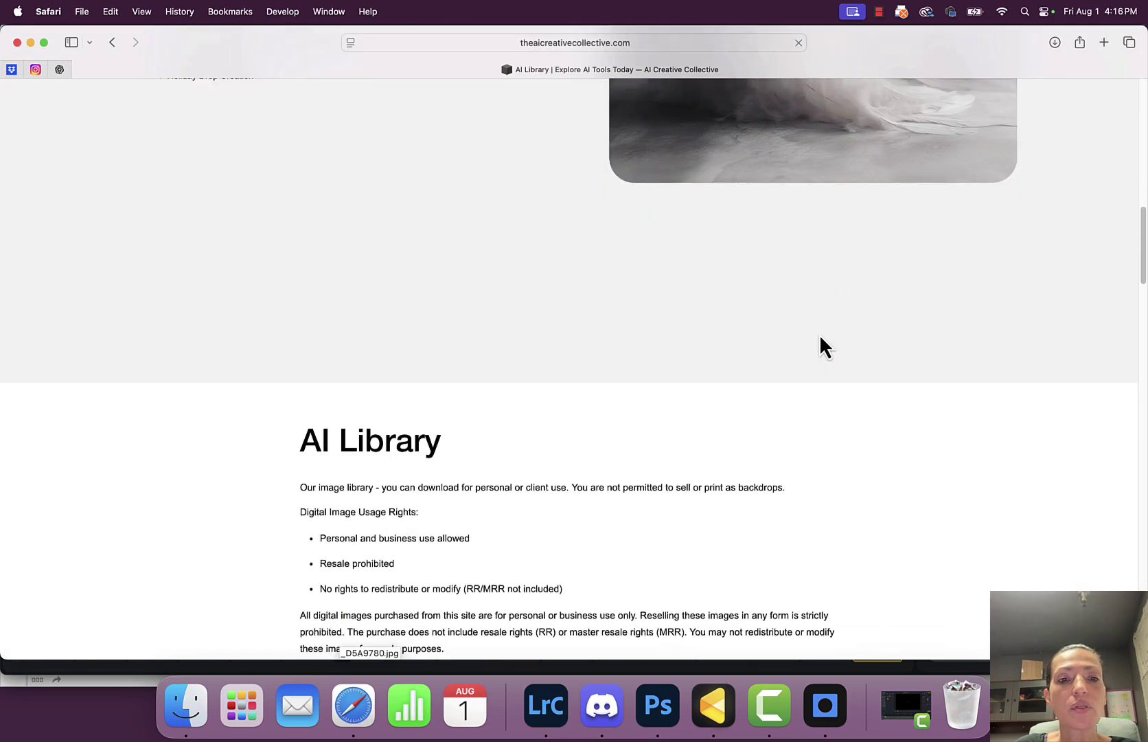
pyautogui.scroll(20, 824, 346)
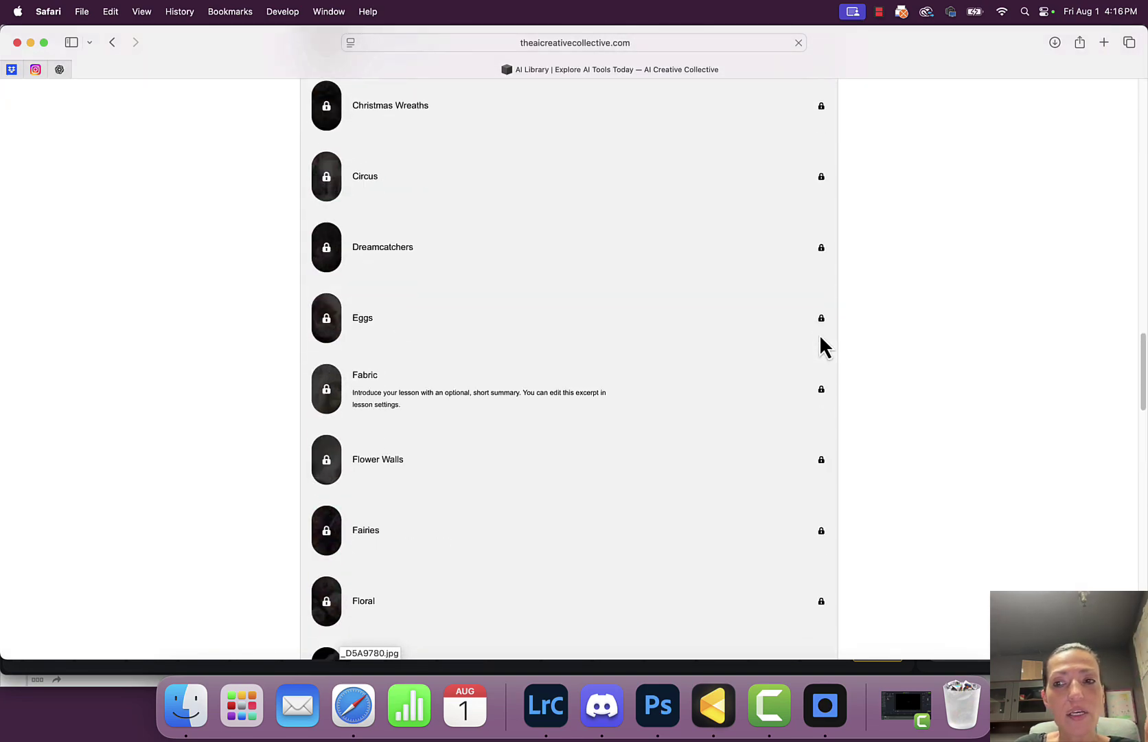
pyautogui.click(364, 112)
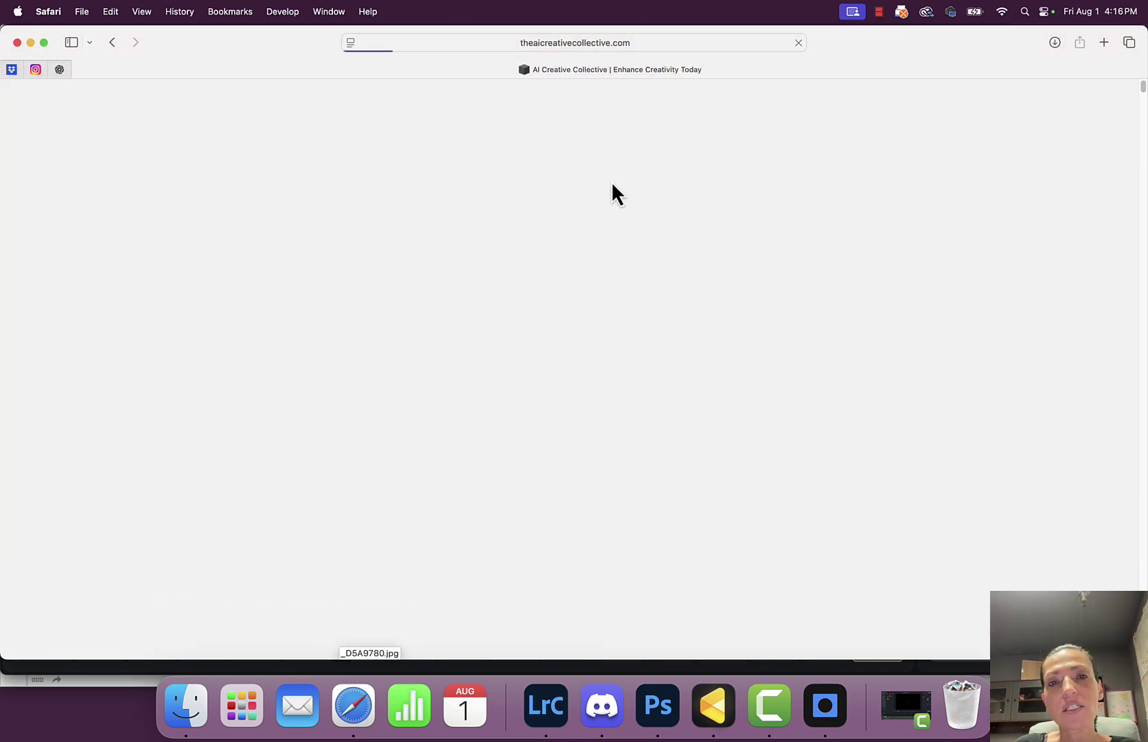
# Step: Switch to Discord and look over the generated eggplant wildflower images in the Midjourney Bot conversation
pyautogui.click(602, 705)
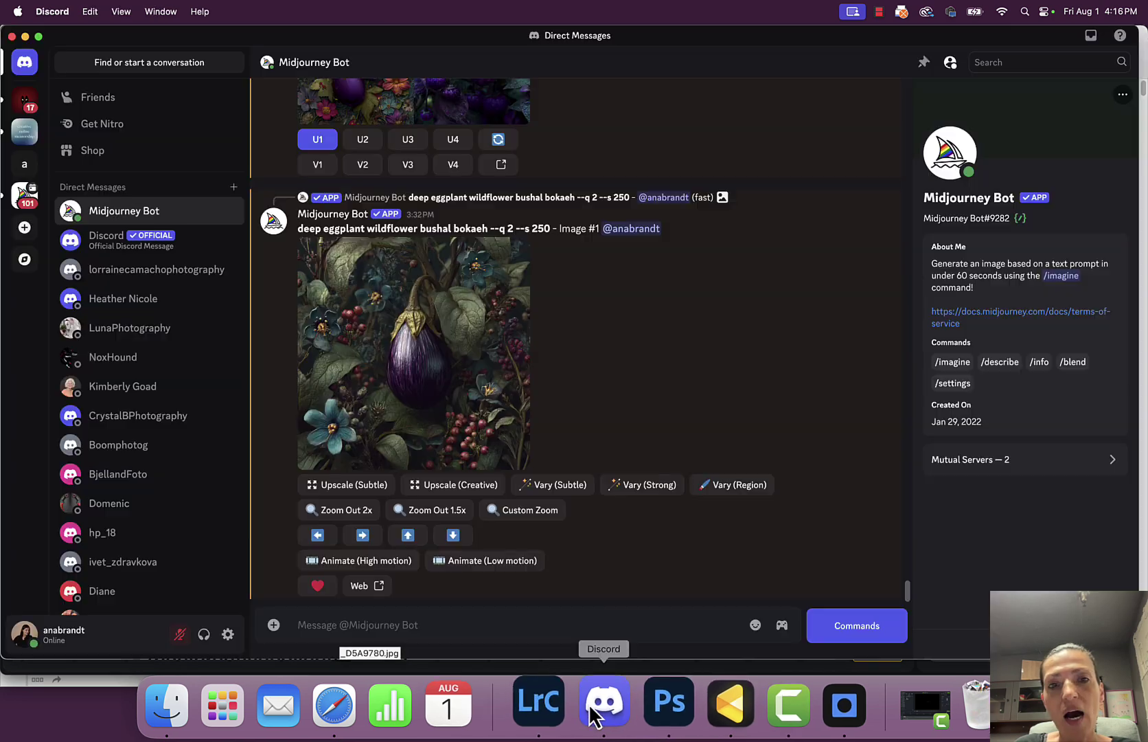
pyautogui.scroll(15, 557, 451)
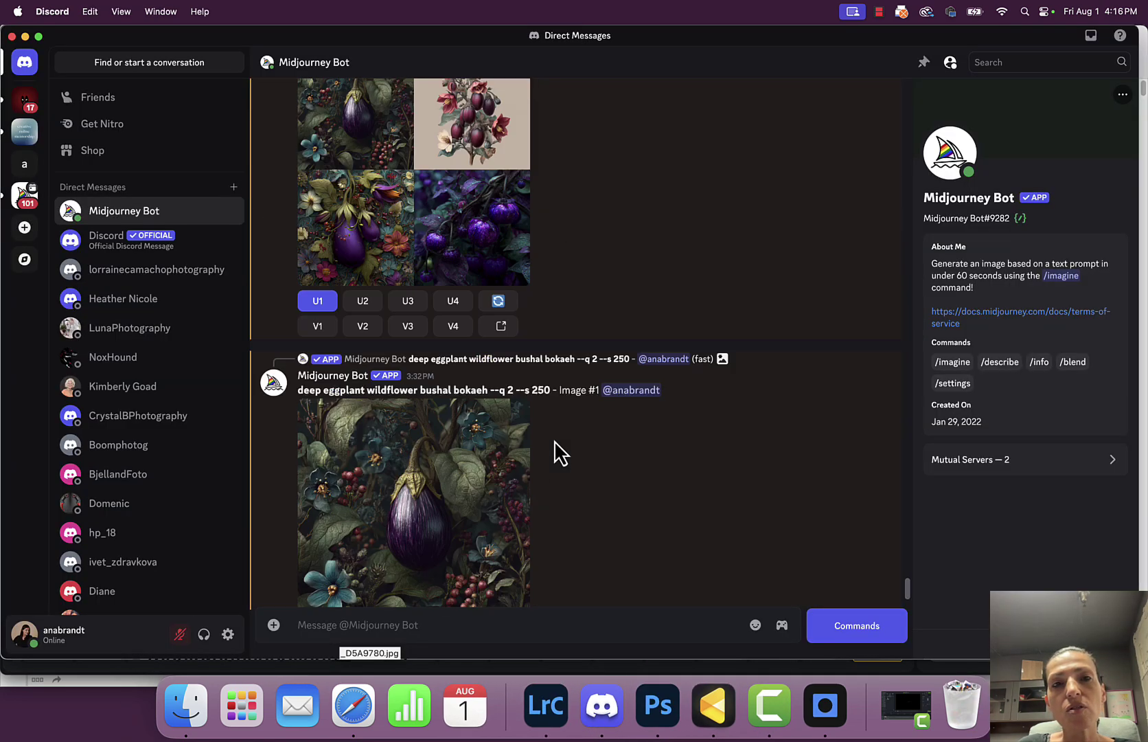
pyautogui.scroll(-10, 556, 451)
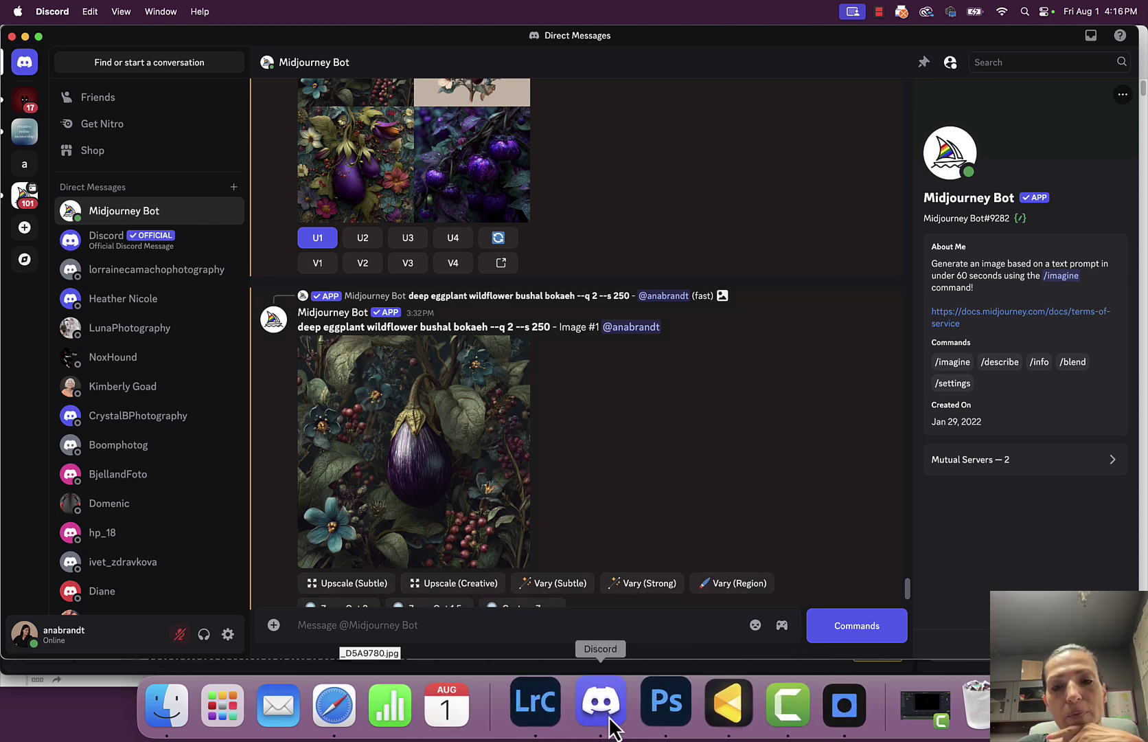
# Step: Switch to Evoto, start adding a custom backdrop, and select 2025-08-01_0002.jpg from the _FineArtFlower1 folder in list view
pyautogui.click(711, 718)
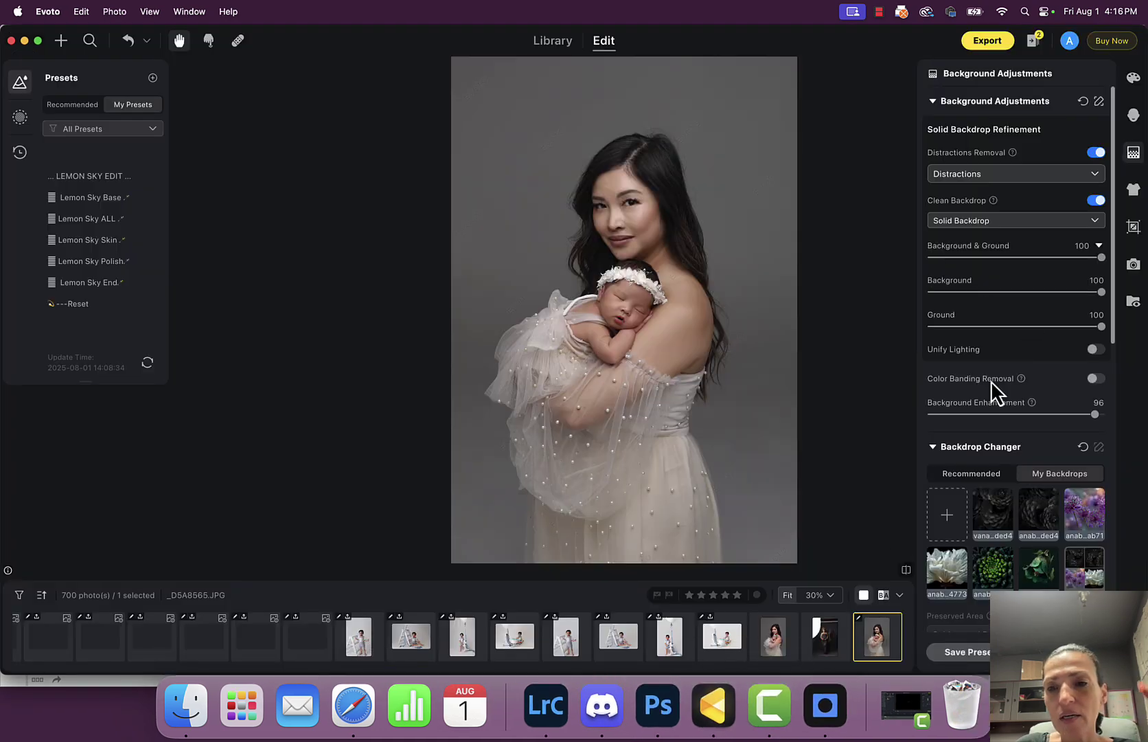
pyautogui.click(948, 516)
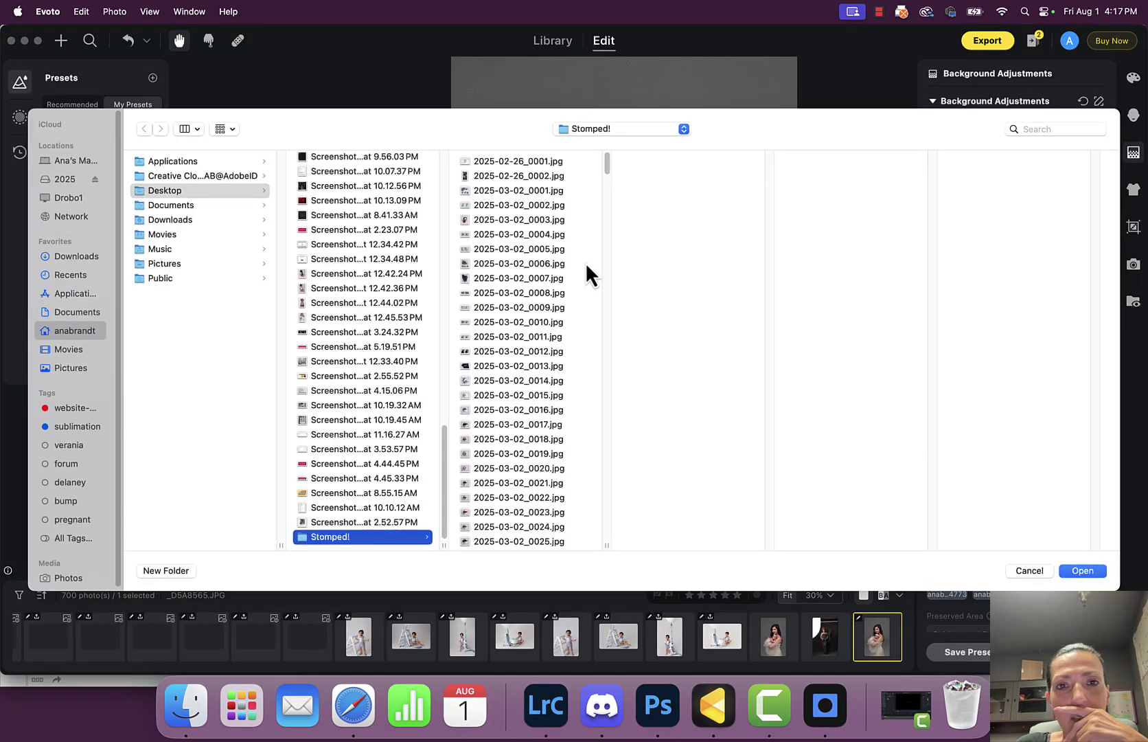
pyautogui.click(642, 127)
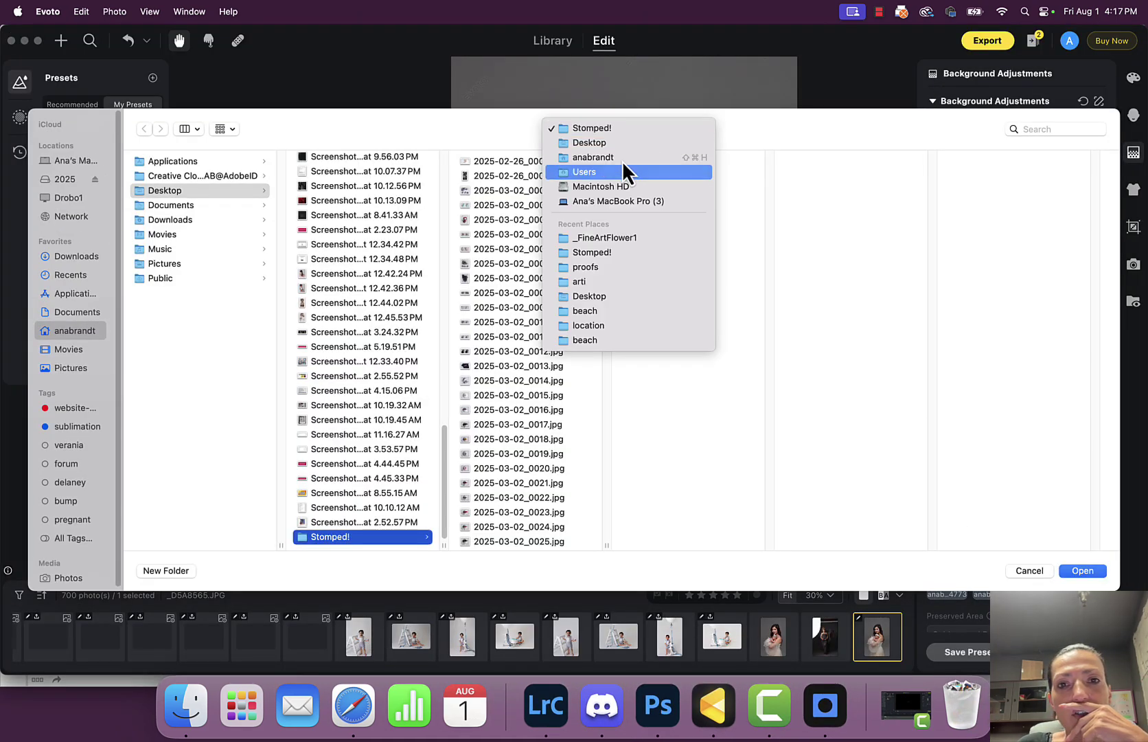
pyautogui.click(604, 236)
pyautogui.click(399, 235)
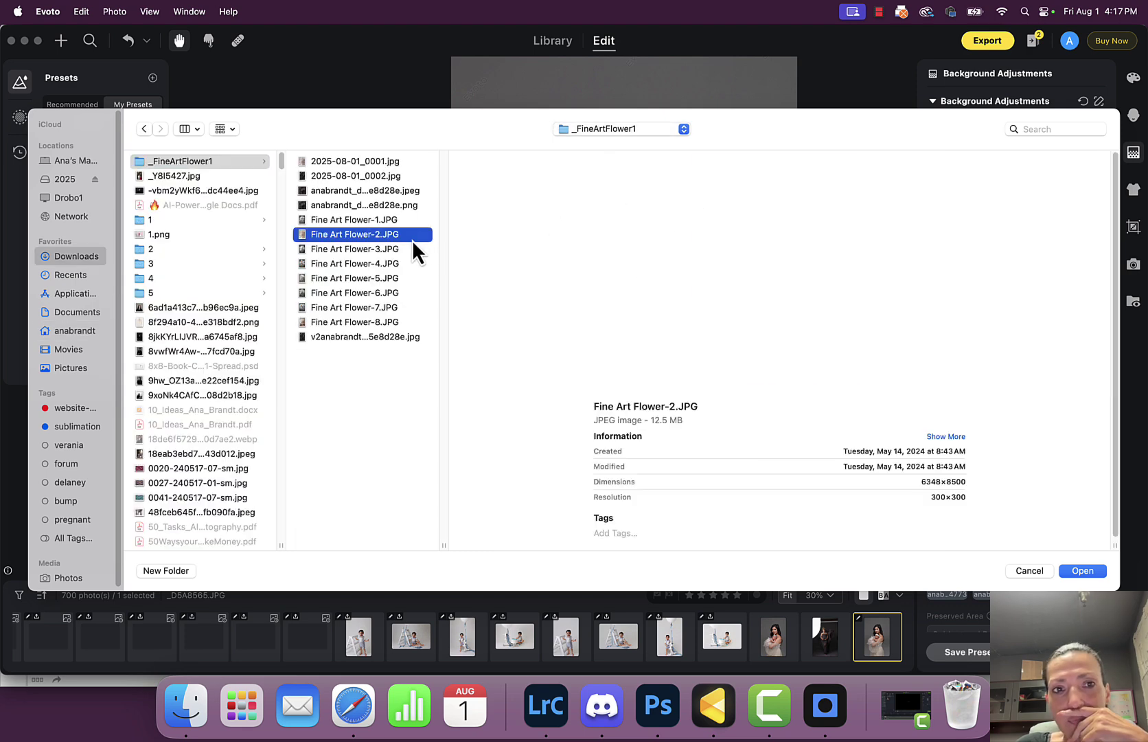
pyautogui.click(198, 130)
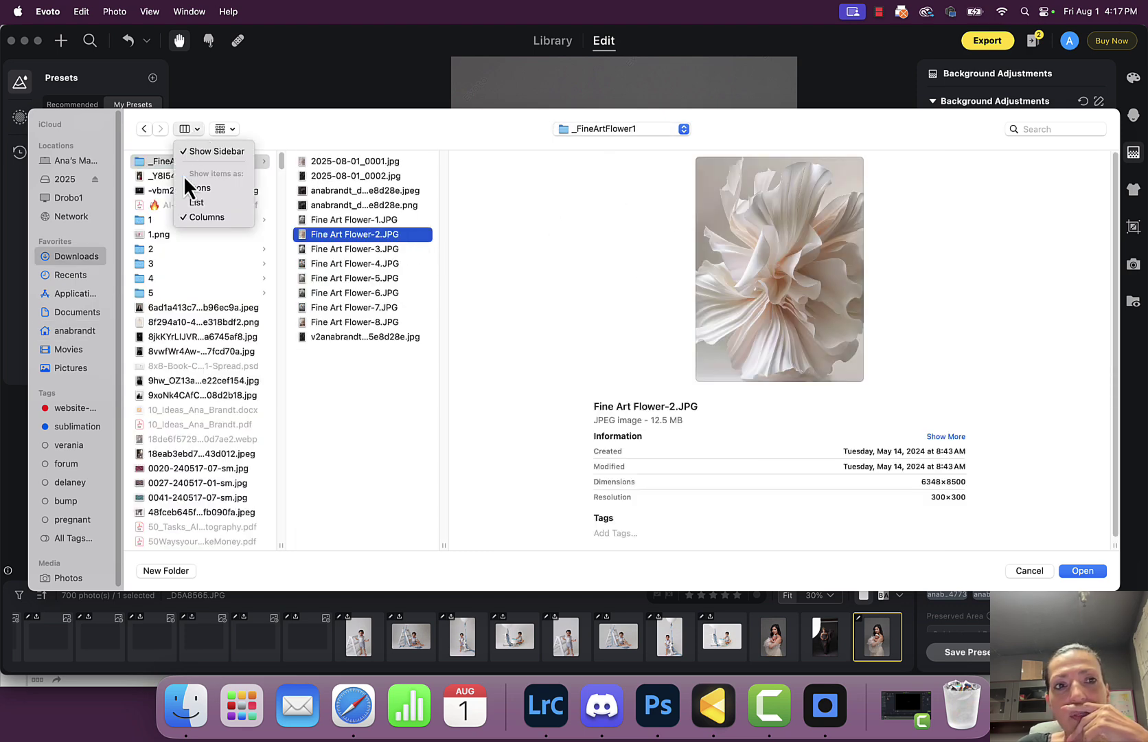
pyautogui.click(184, 204)
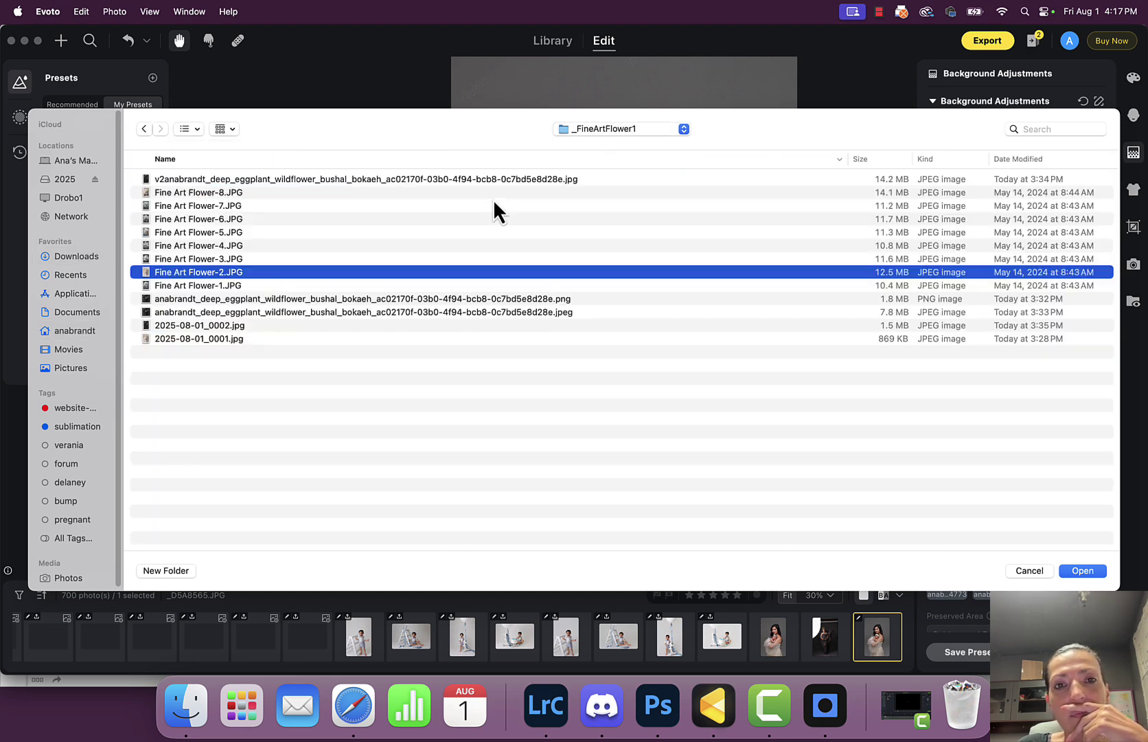
pyautogui.click(893, 326)
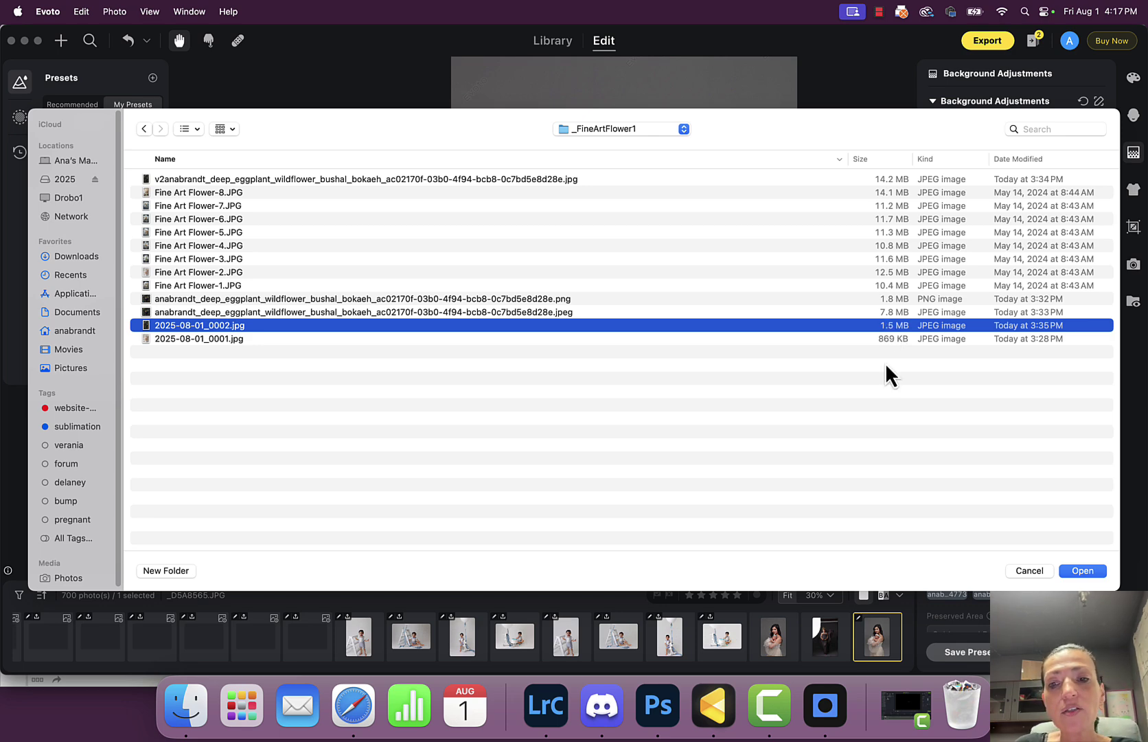
# Step: Look at the eggplant wildflower image in Topaz Photo AI, Discord and Photoshop, and return to Evoto's backdrop file dialog
pyautogui.click(827, 706)
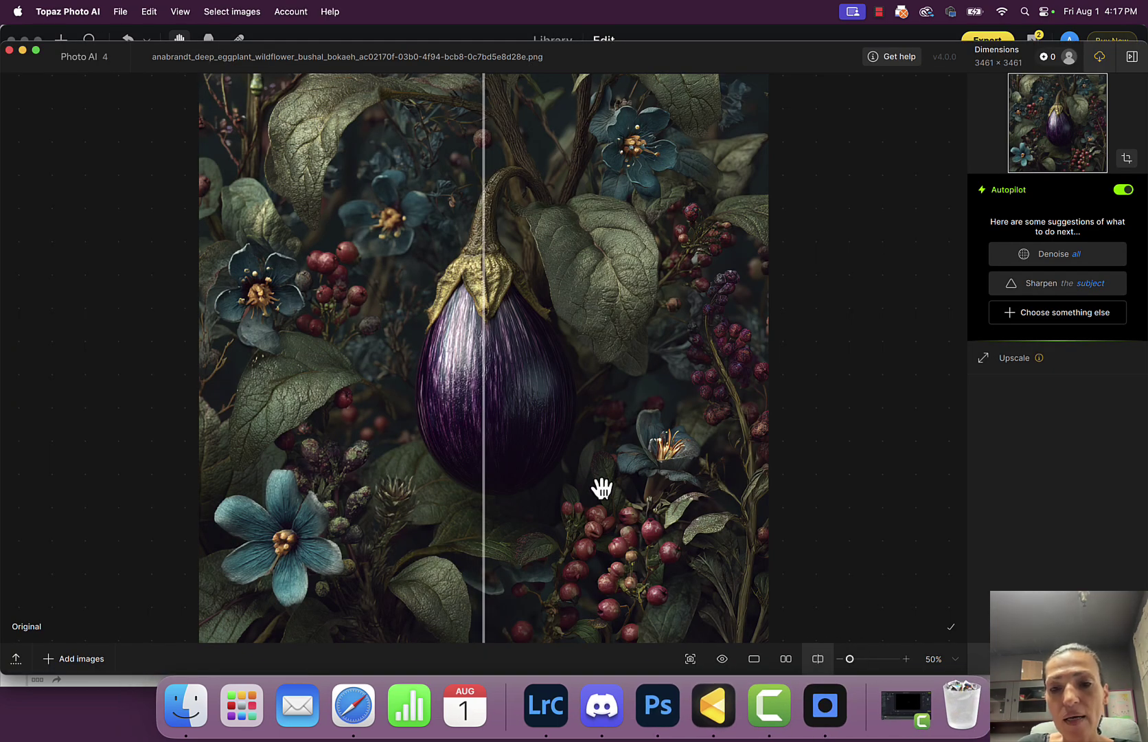
pyautogui.click(605, 718)
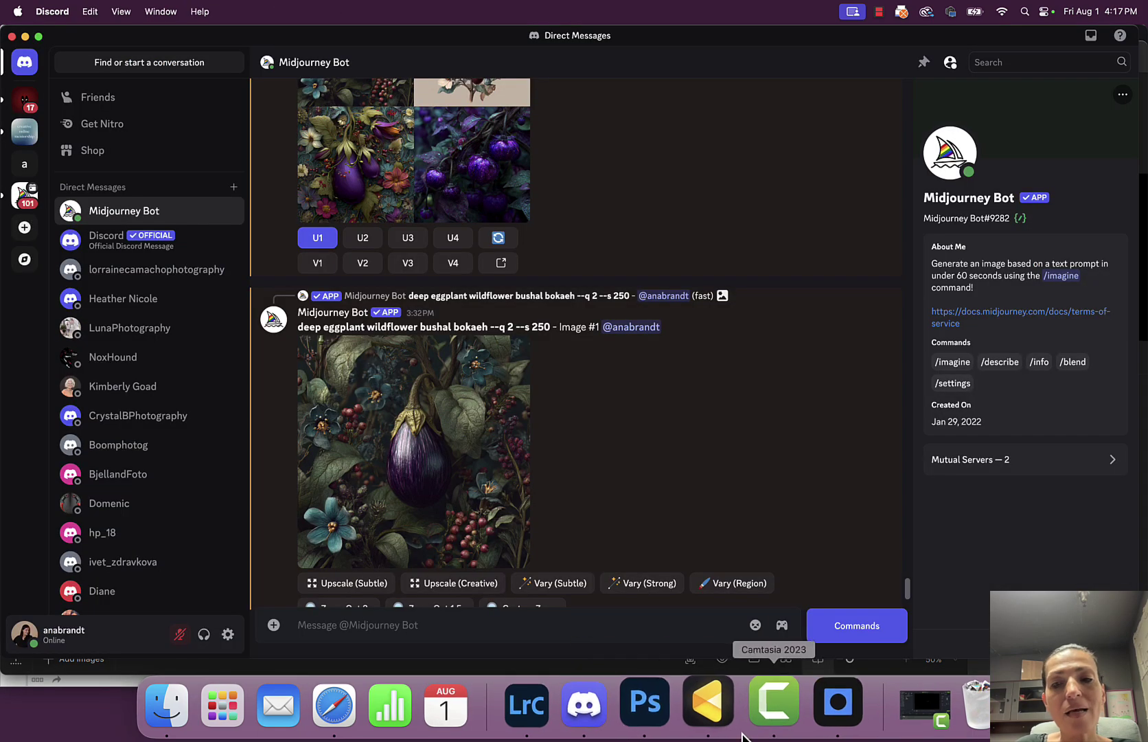
pyautogui.click(674, 730)
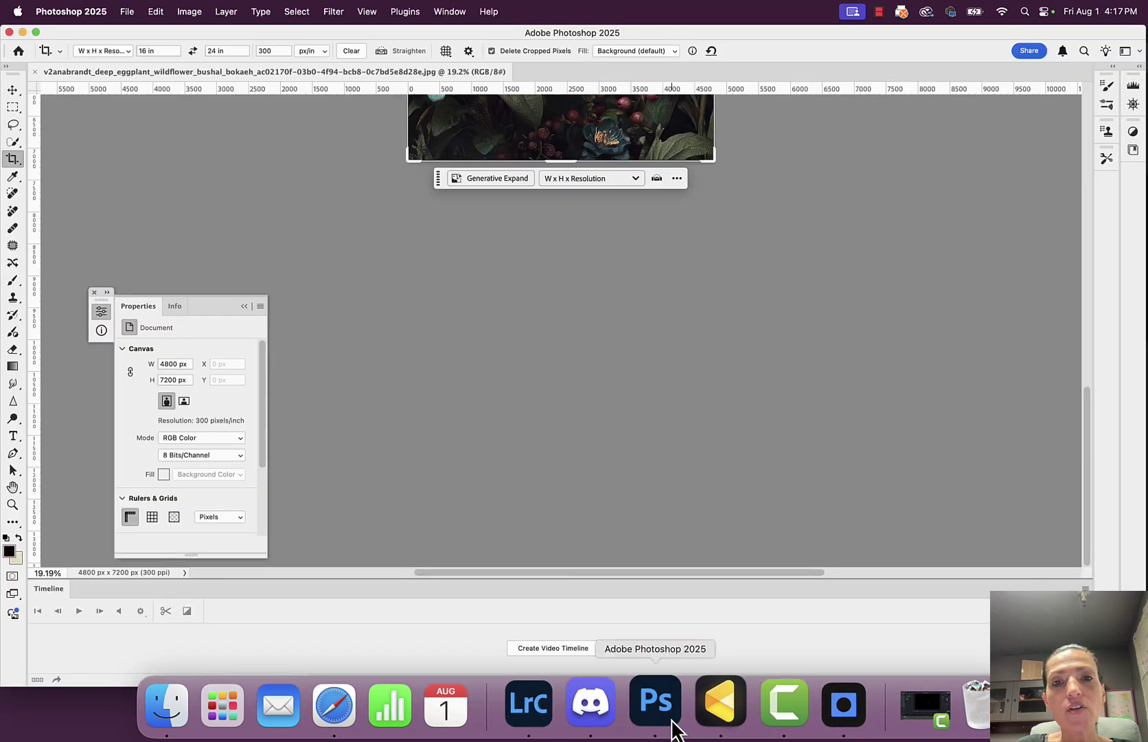
pyautogui.click(603, 721)
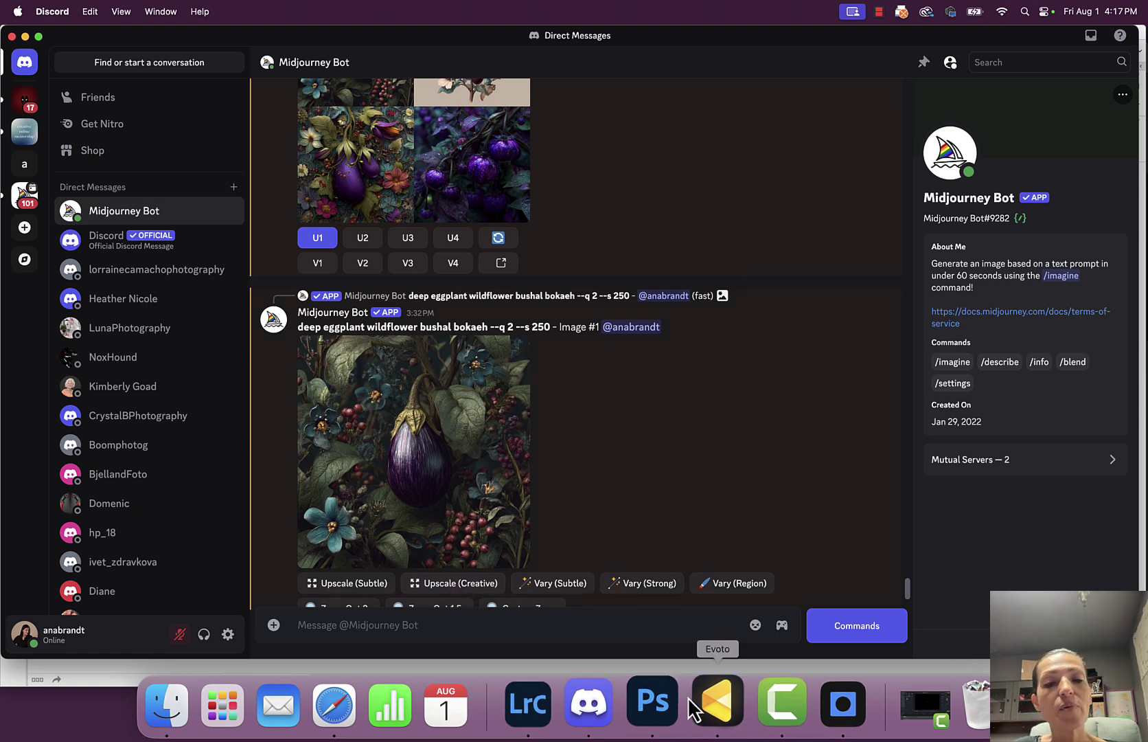
pyautogui.click(715, 715)
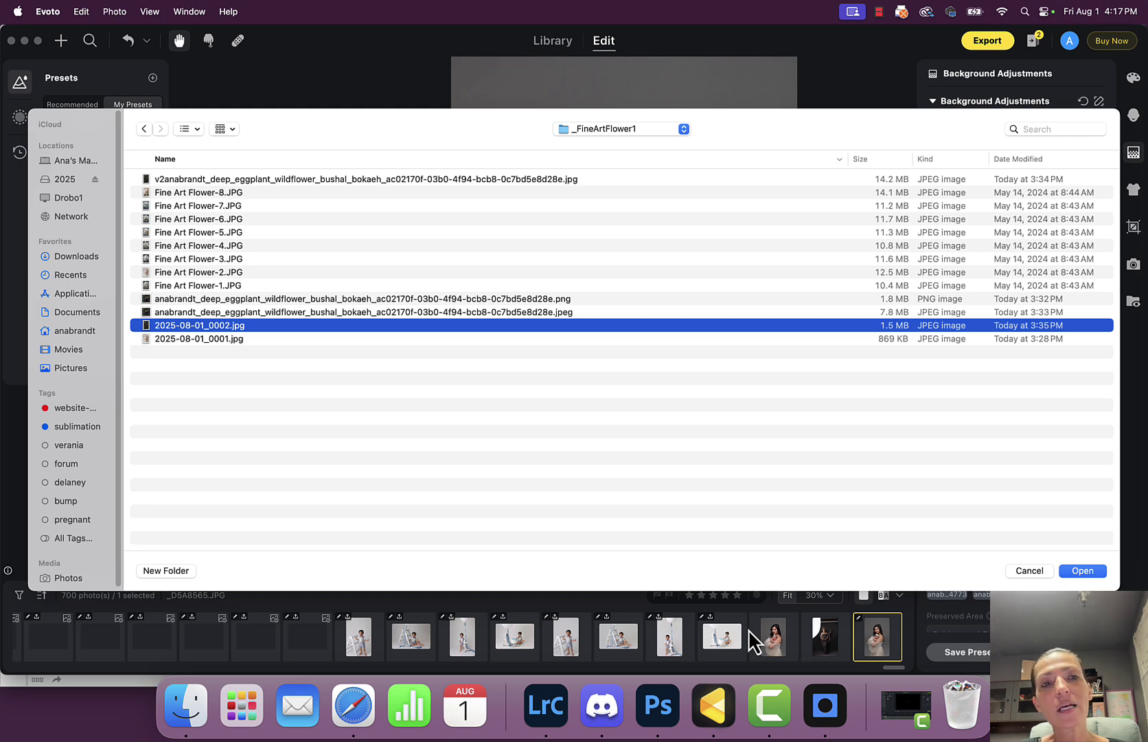
# Step: Preview several Fine Art Flower images, including Fine Art Flower-5, -7 and -8, in the _FineArtFlower1 folder using column view
pyautogui.click(234, 233)
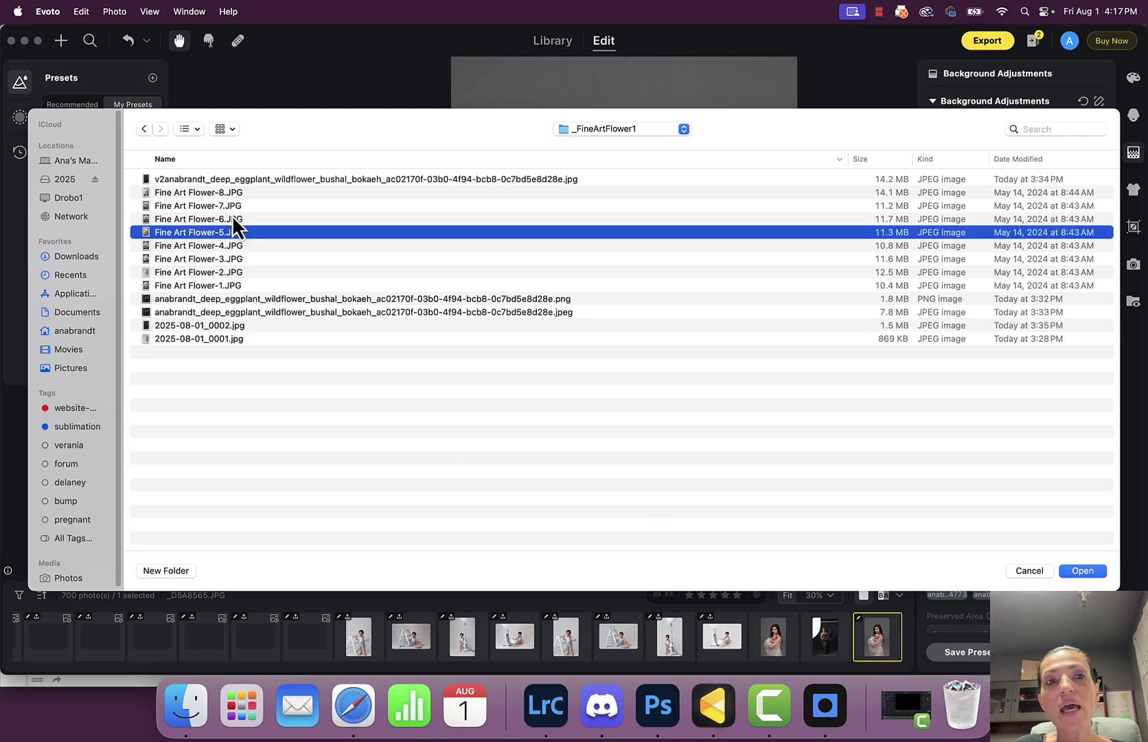
pyautogui.click(193, 131)
pyautogui.click(206, 217)
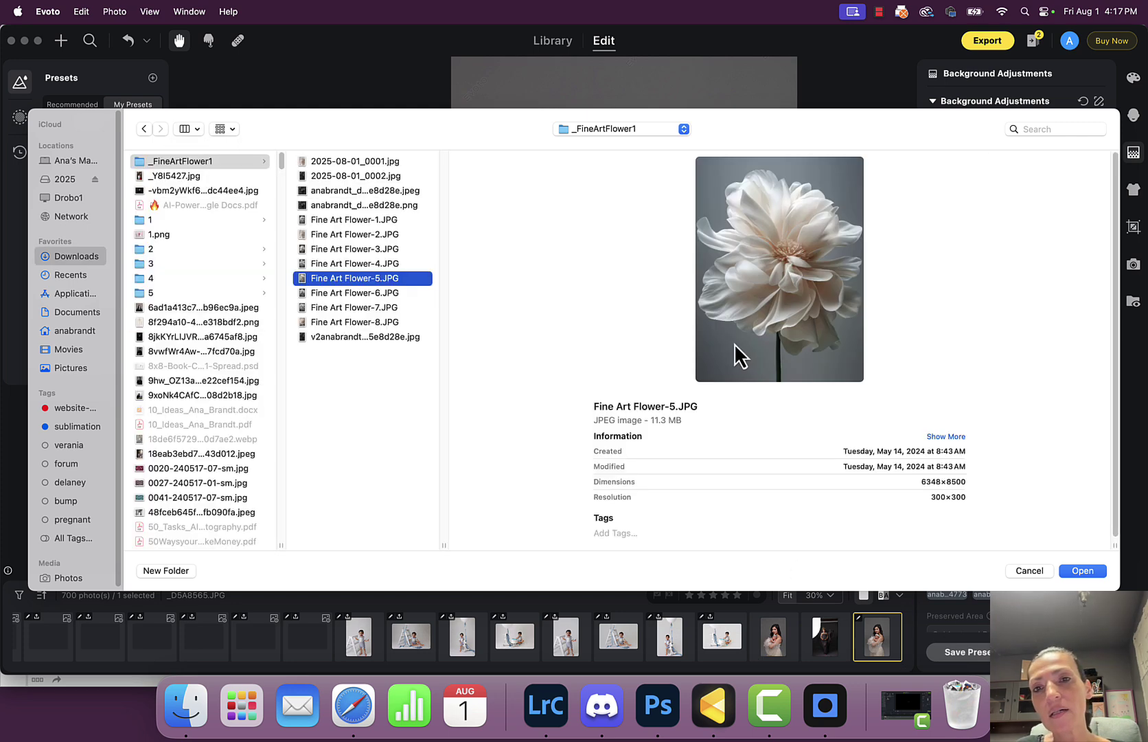
pyautogui.click(334, 294)
pyautogui.click(346, 278)
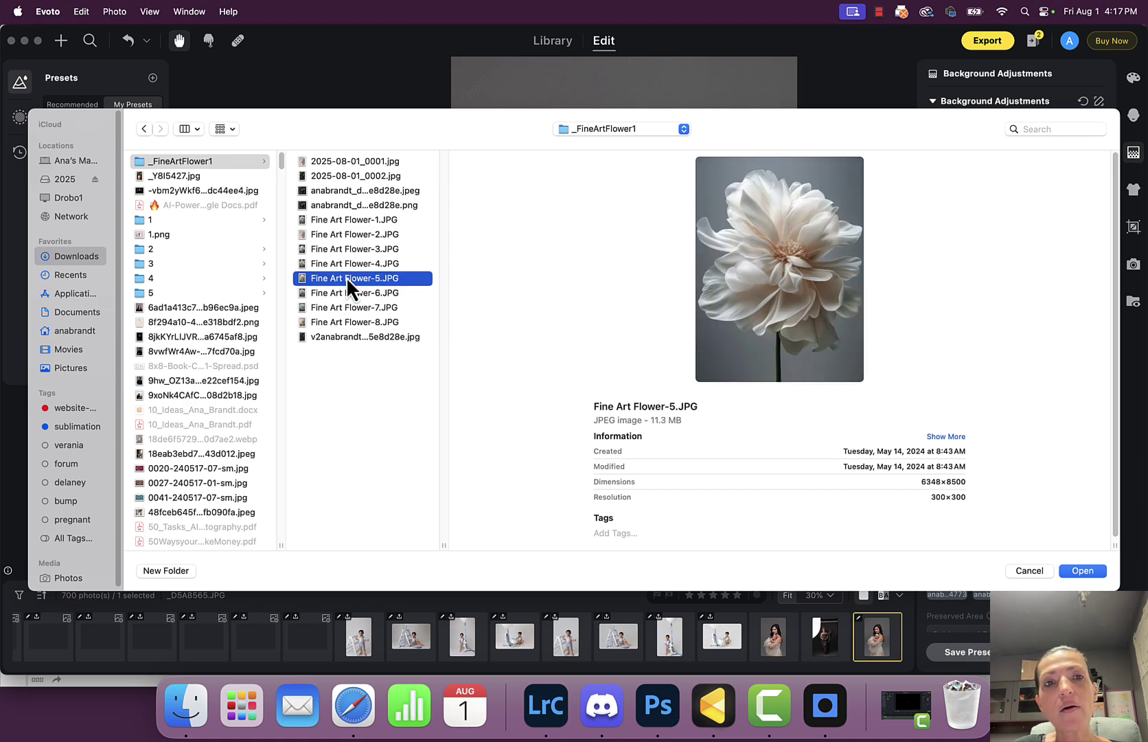
pyautogui.click(365, 236)
pyautogui.click(358, 307)
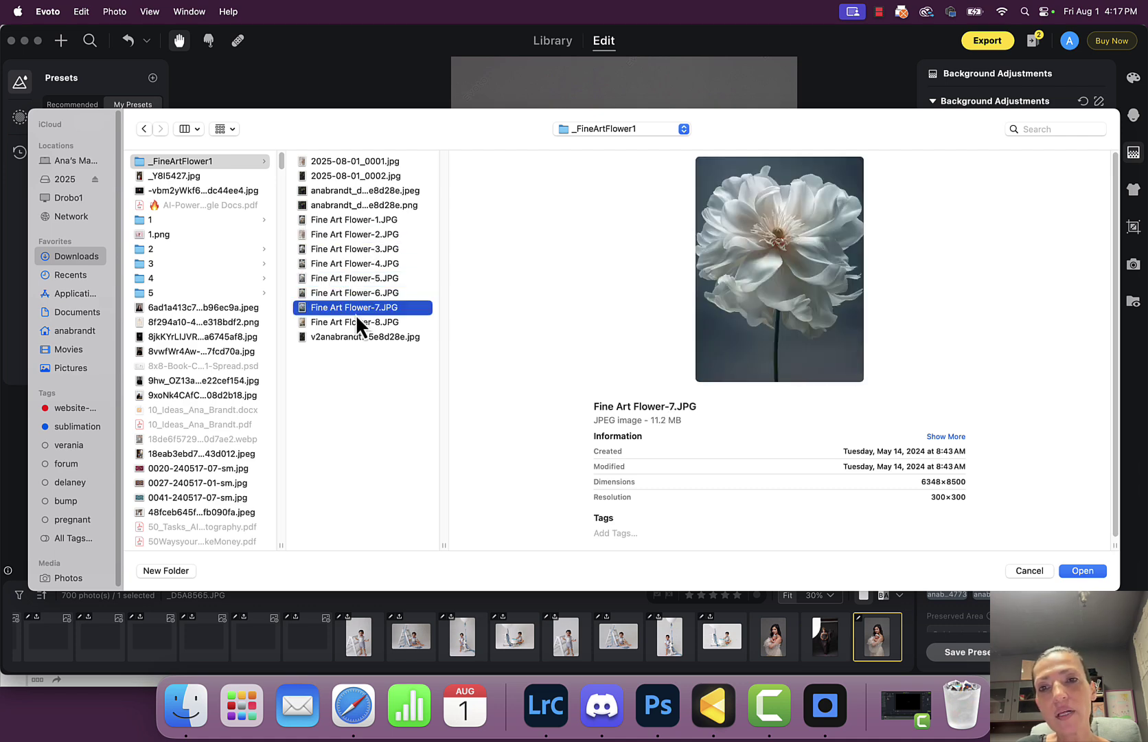
pyautogui.click(352, 321)
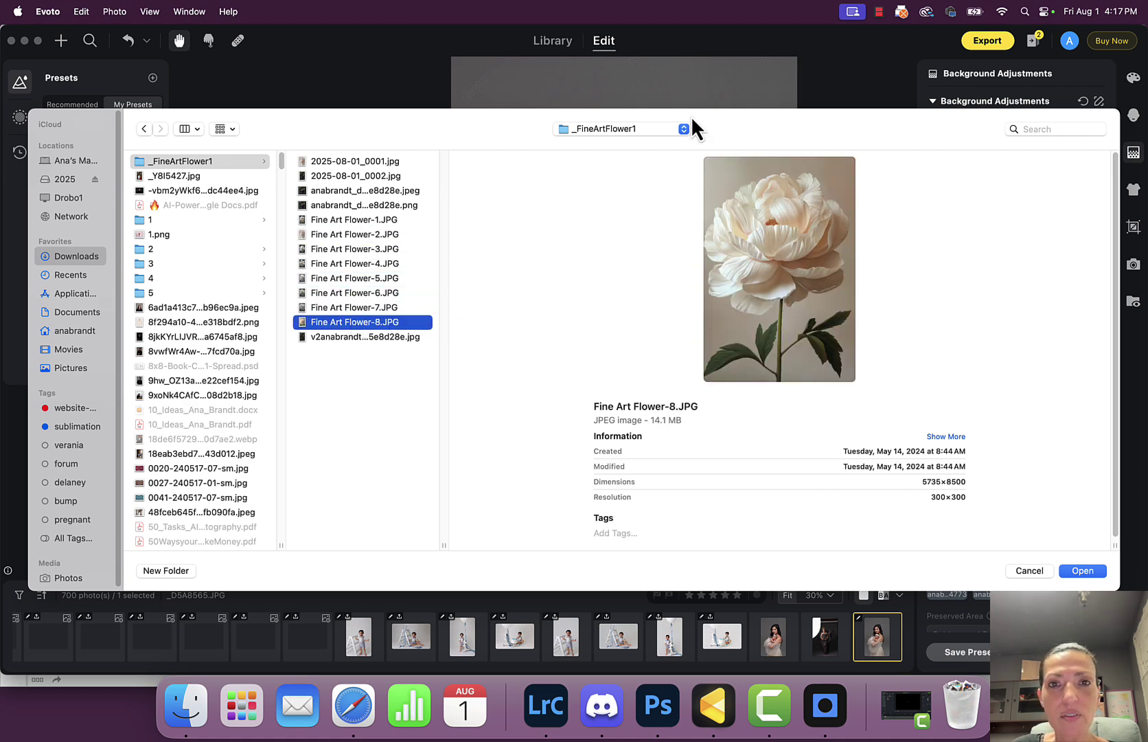
# Step: Return the folder to list view and import 2025-08-01_0001.jpg as a custom backdrop
pyautogui.click(182, 126)
pyautogui.click(199, 200)
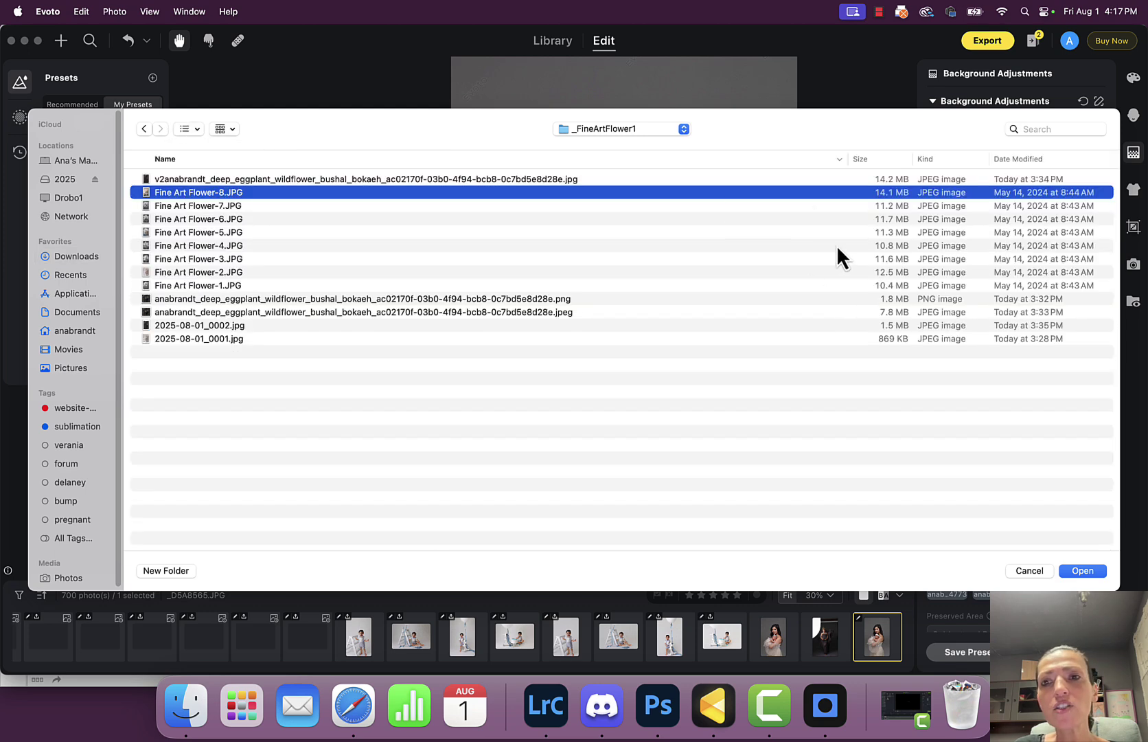
pyautogui.click(790, 338)
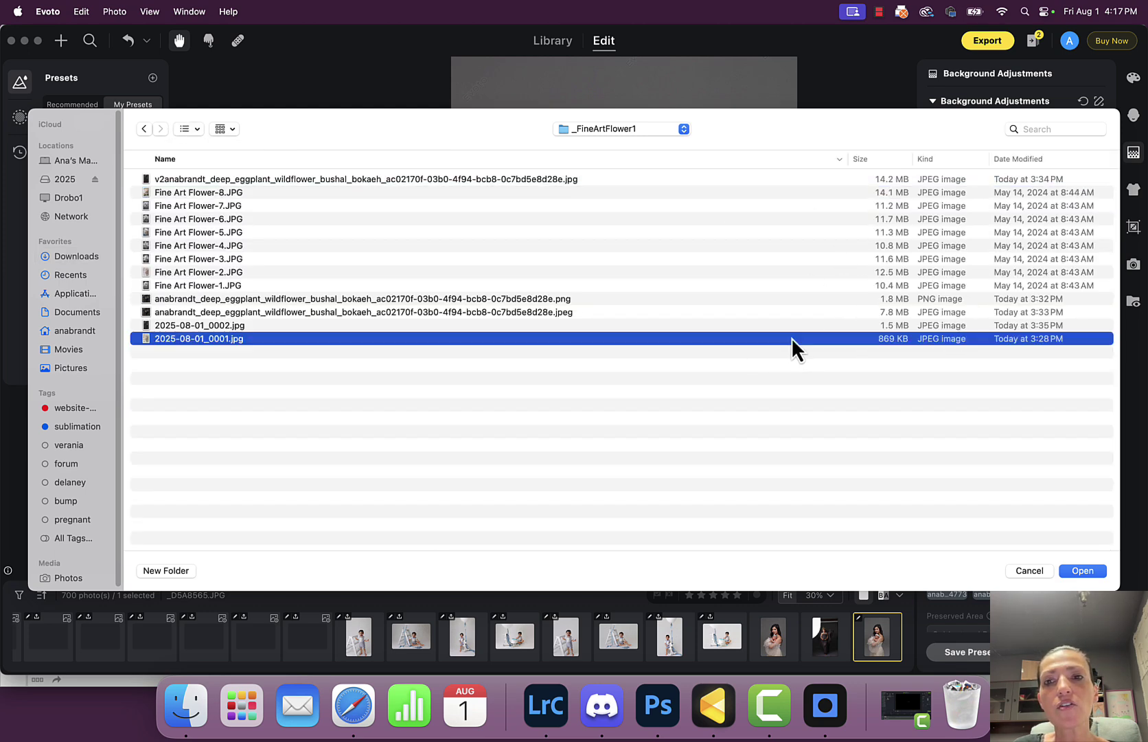
pyautogui.press('Return')
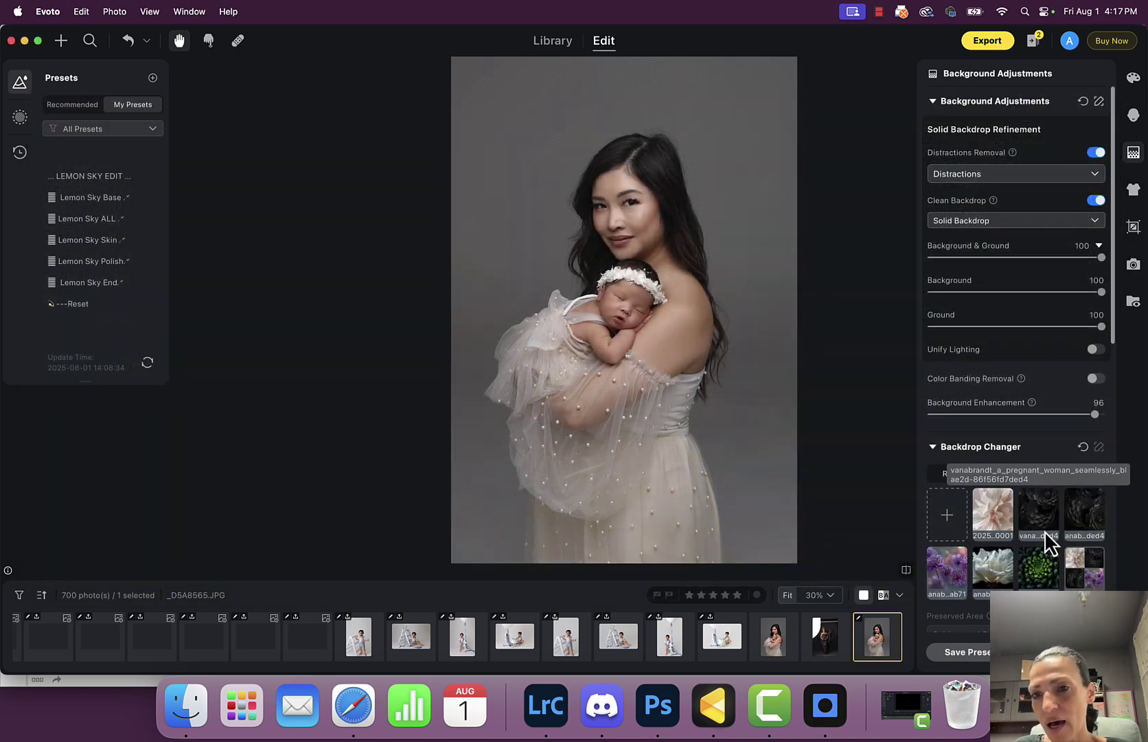
# Step: Apply the 2025-08-01_0001 flower backdrop behind the mother and newborn and lower its opacity to 17
pyautogui.click(997, 513)
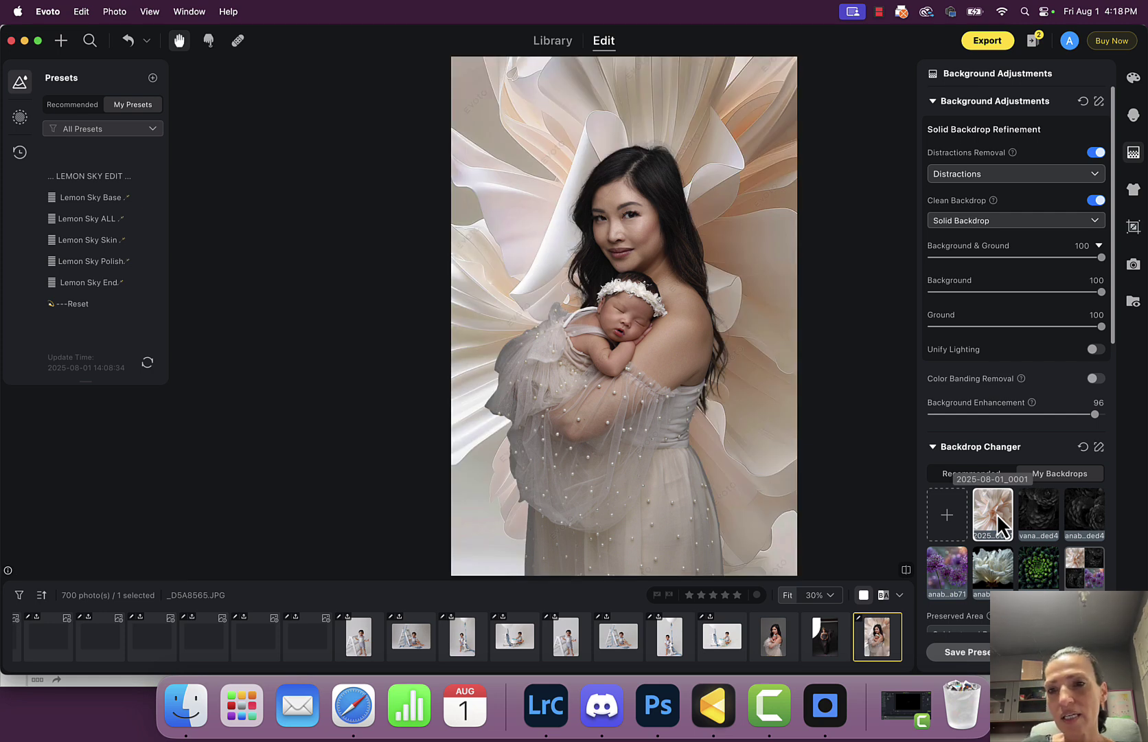
pyautogui.scroll(-3, 997, 514)
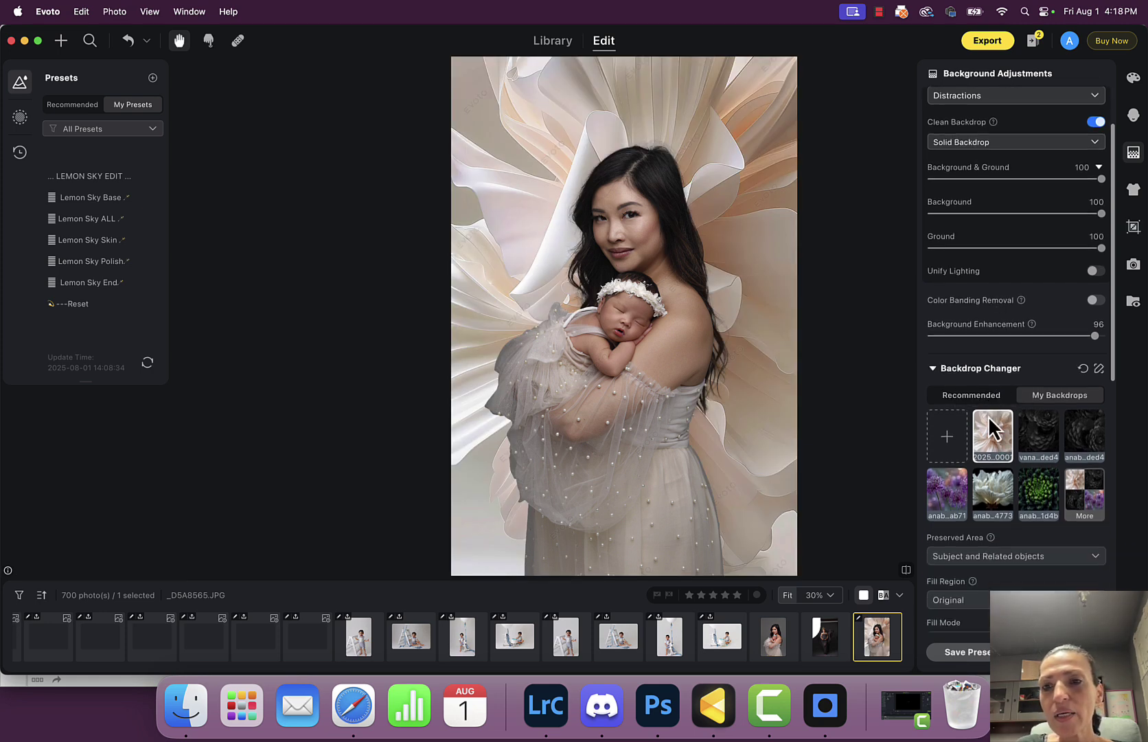
pyautogui.scroll(-10, 992, 429)
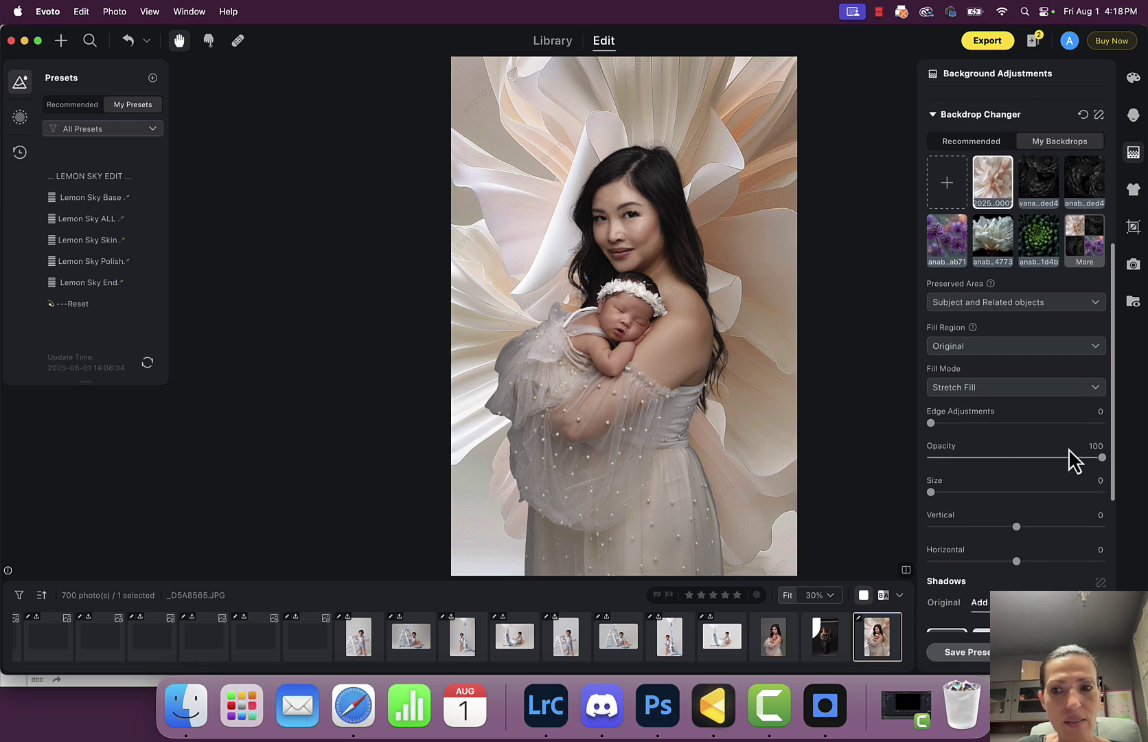
pyautogui.moveTo(1102, 458); pyautogui.dragTo(961, 458)
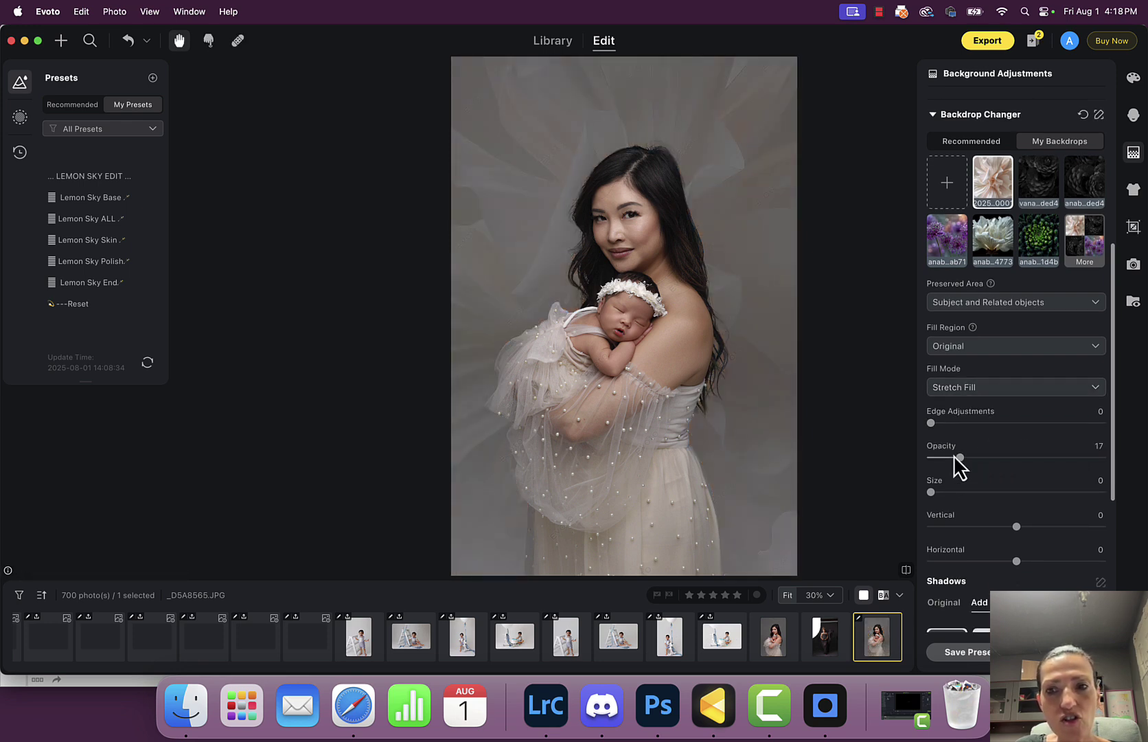
# Step: Position the flower backdrop at vertical 1 and horizontal -1, enlarge its size to 43, and set its opacity to 39
pyautogui.moveTo(1016, 527); pyautogui.dragTo(1008, 527)
pyautogui.moveTo(991, 534); pyautogui.dragTo(1016, 559)
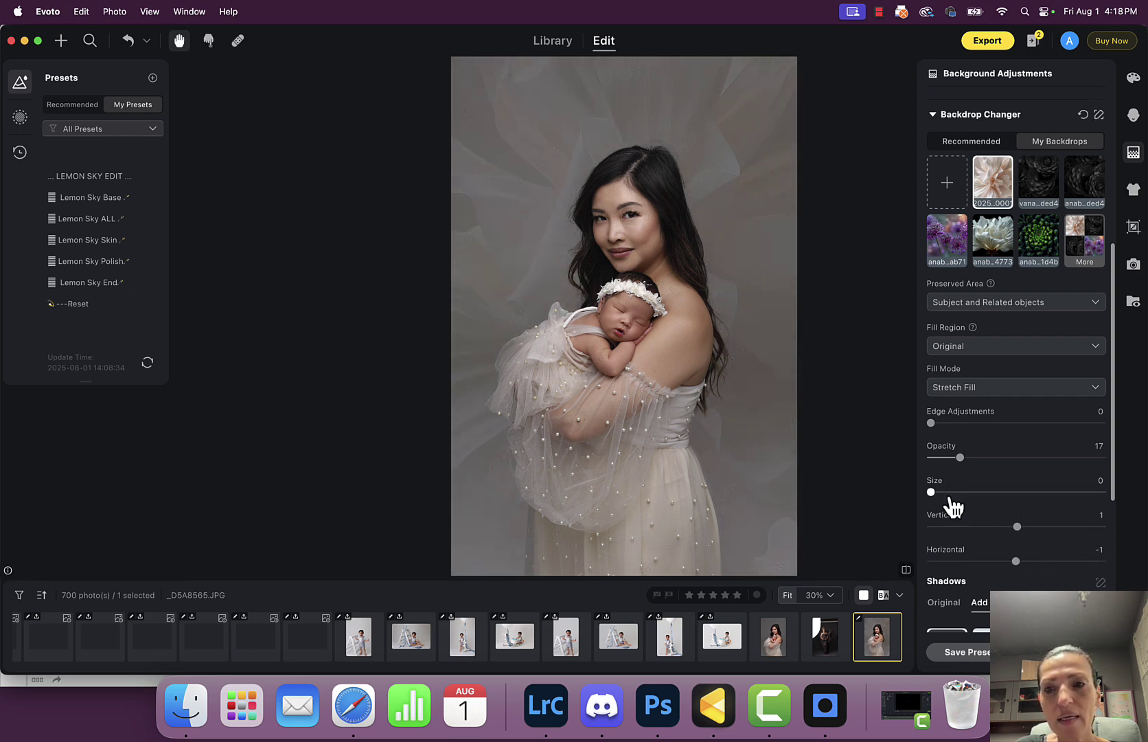
pyautogui.moveTo(931, 491); pyautogui.dragTo(1005, 492)
pyautogui.moveTo(960, 457); pyautogui.dragTo(998, 457)
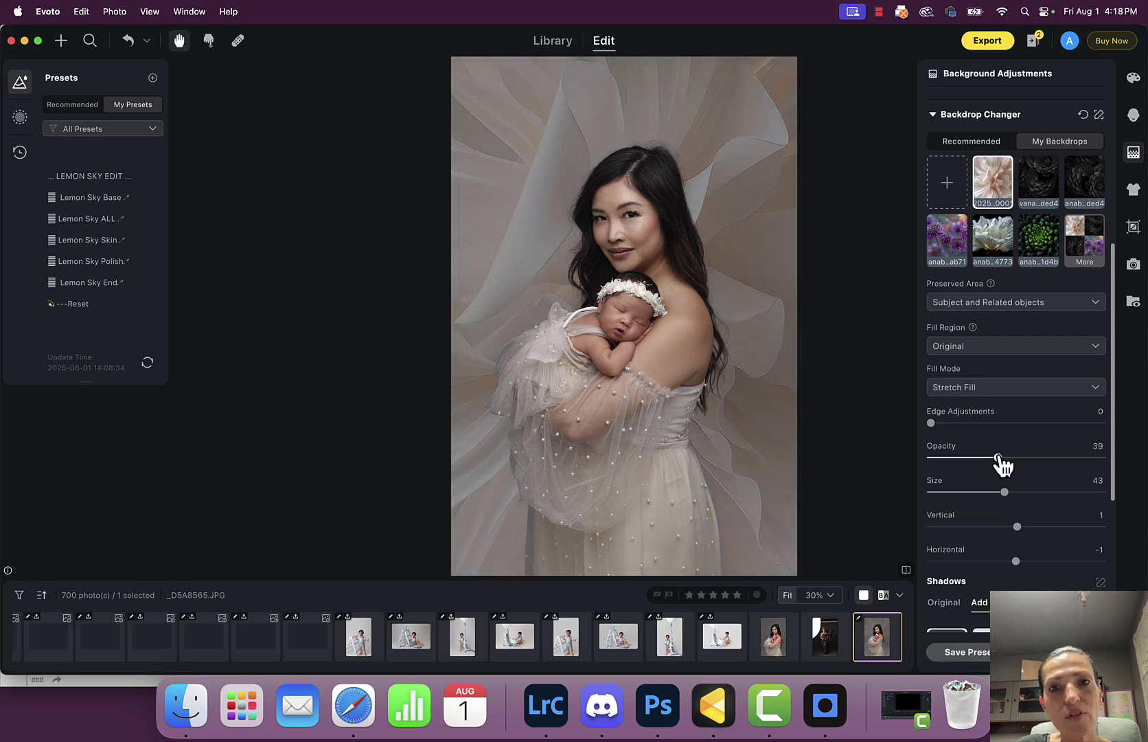
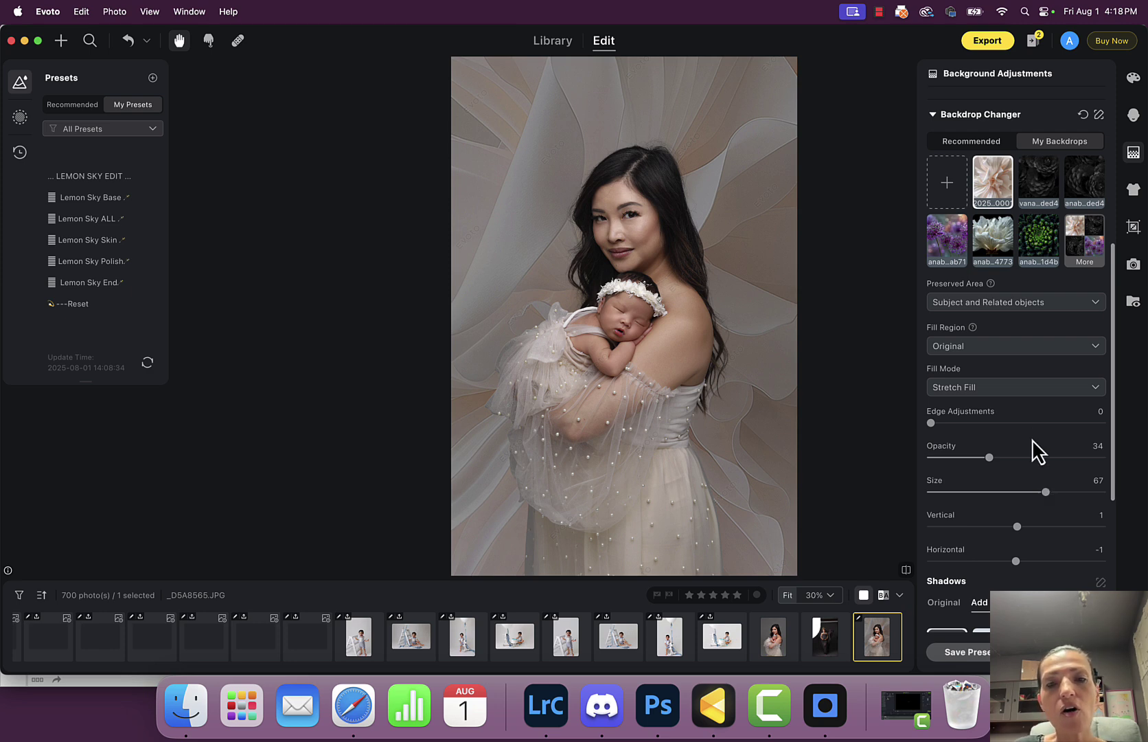
# Step: Switch to Safari, open lsp-actions.com, and look over the LSP Actions home page and its editing tools categories
pyautogui.click(353, 705)
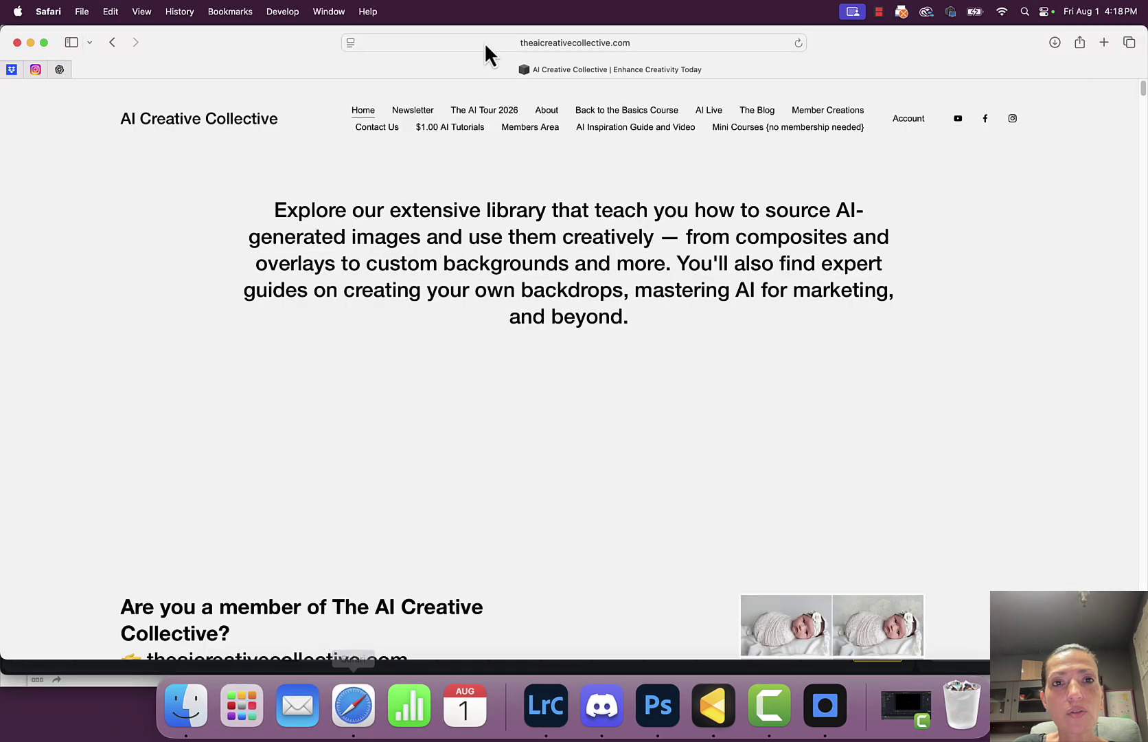
pyautogui.click(485, 44)
pyautogui.press('BackSpace')
pyautogui.write('lsp-actions')
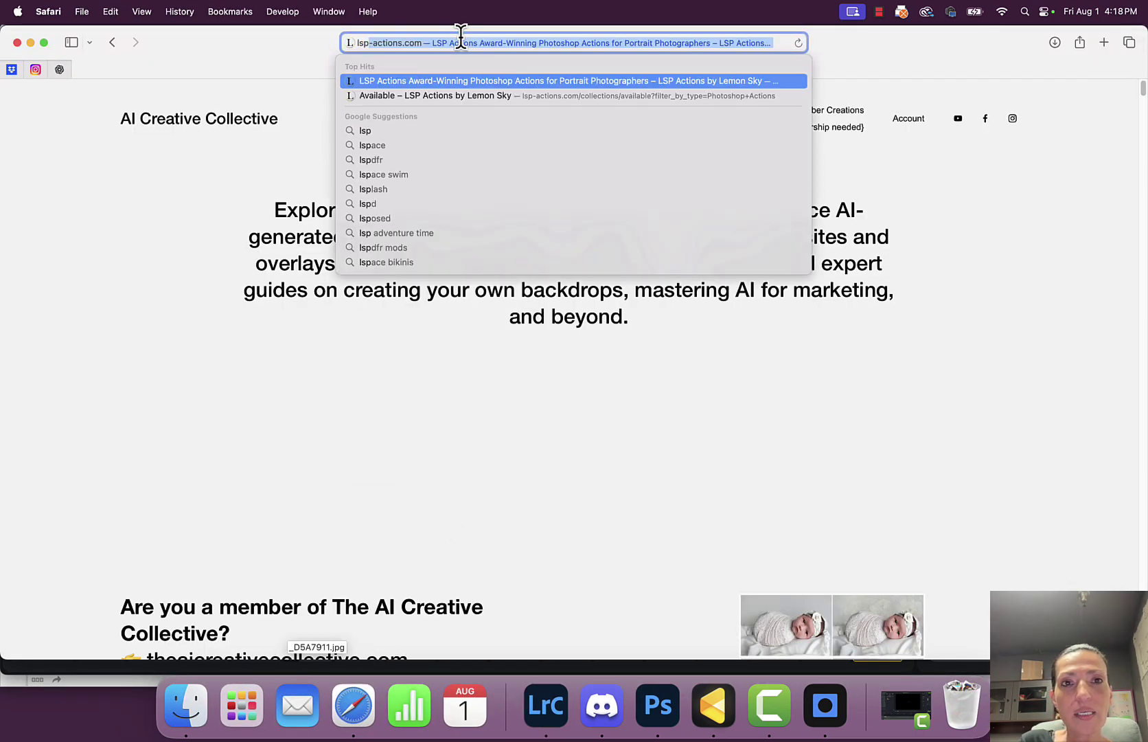
pyautogui.press('Return')
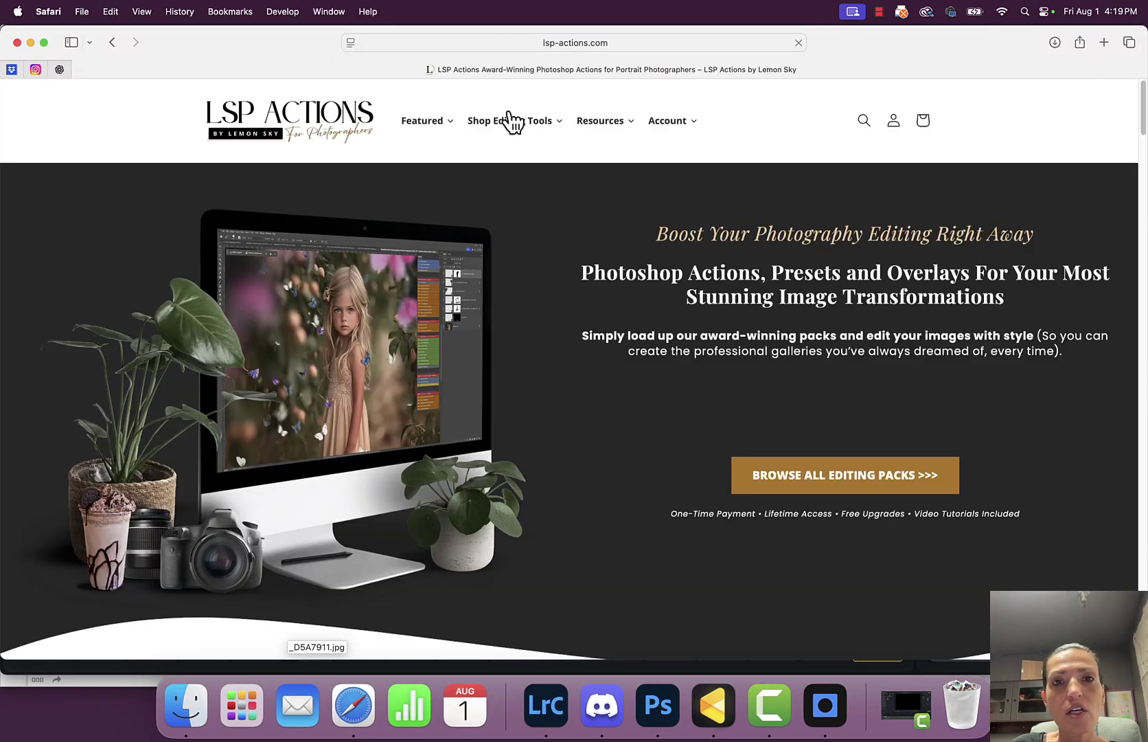
pyautogui.click(512, 123)
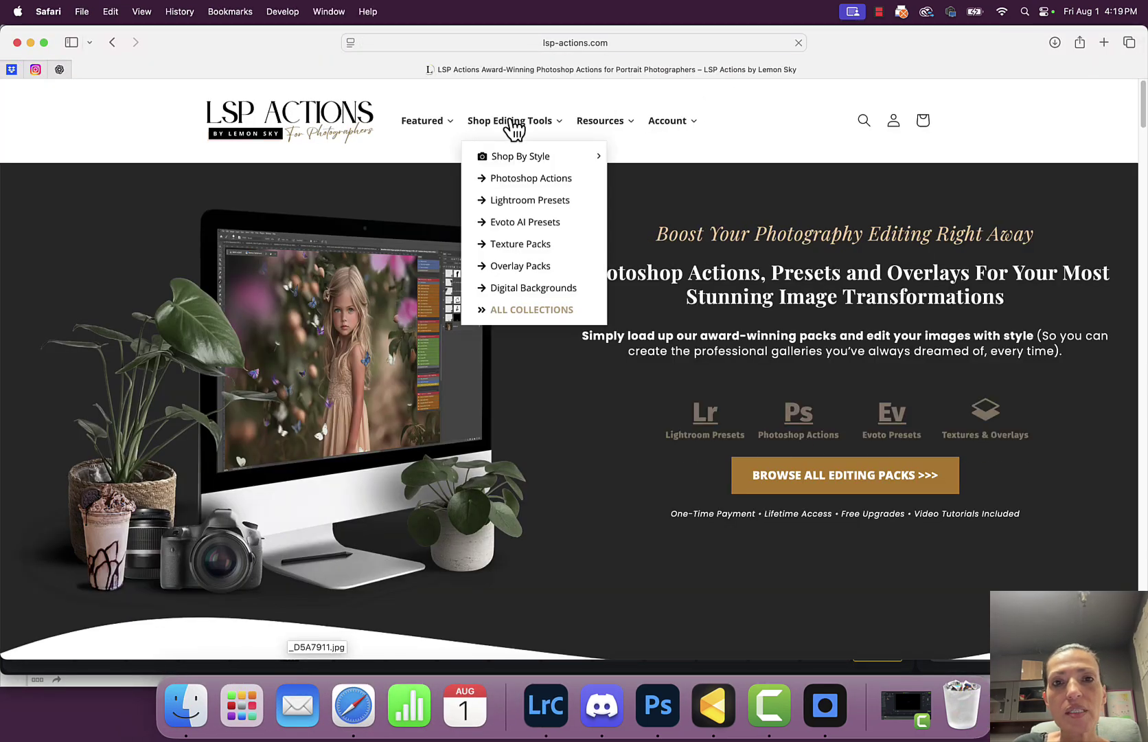
pyautogui.click(514, 171)
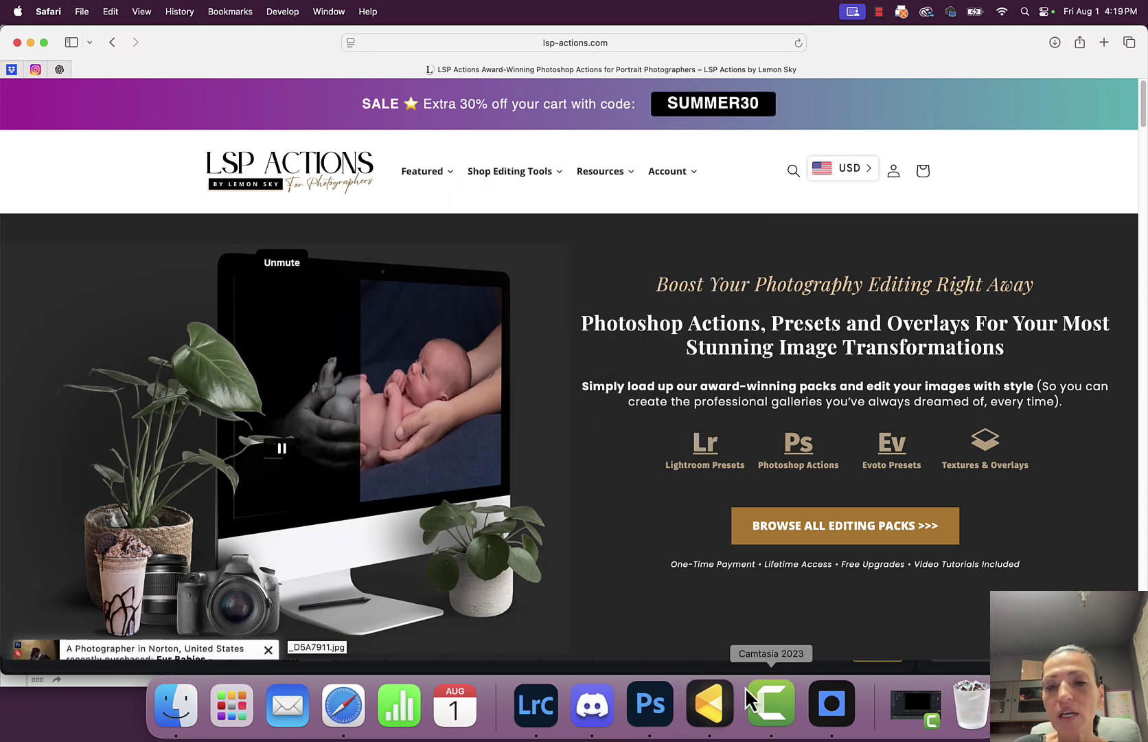
# Step: Switch back to Evoto and, for the child, set Smooth Hair to 76 and Stray Hairs Removal to 65
pyautogui.click(709, 704)
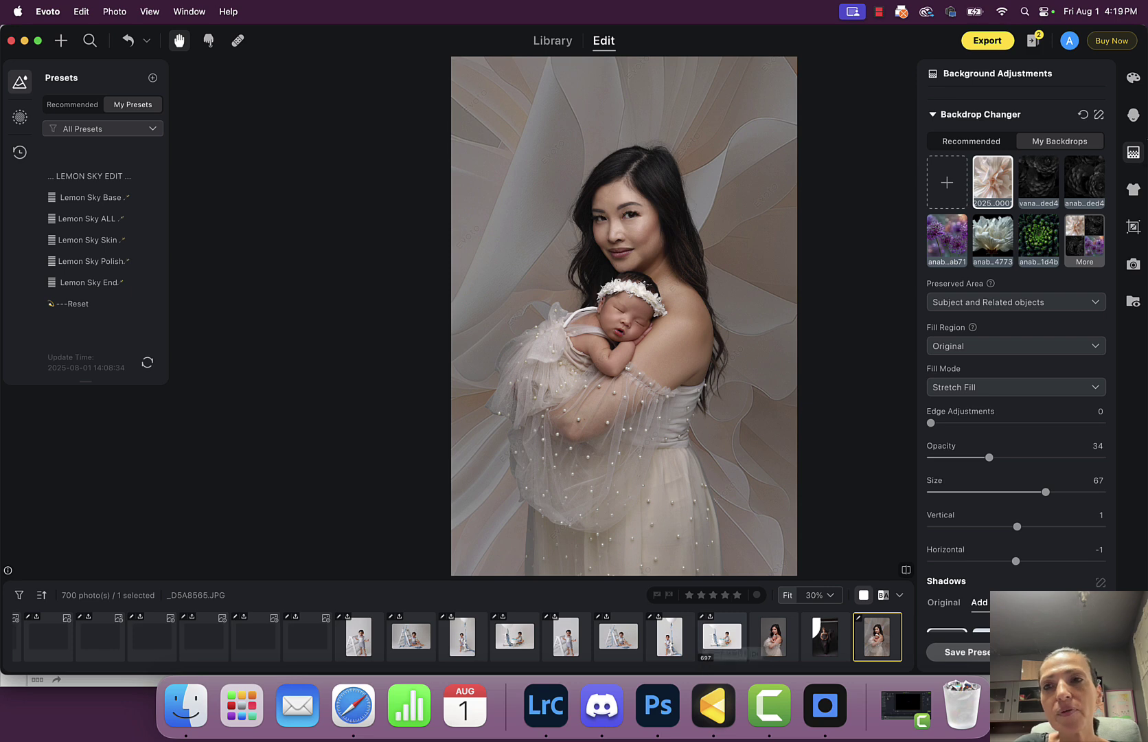
pyautogui.click(1133, 117)
pyautogui.scroll(-5, 1001, 254)
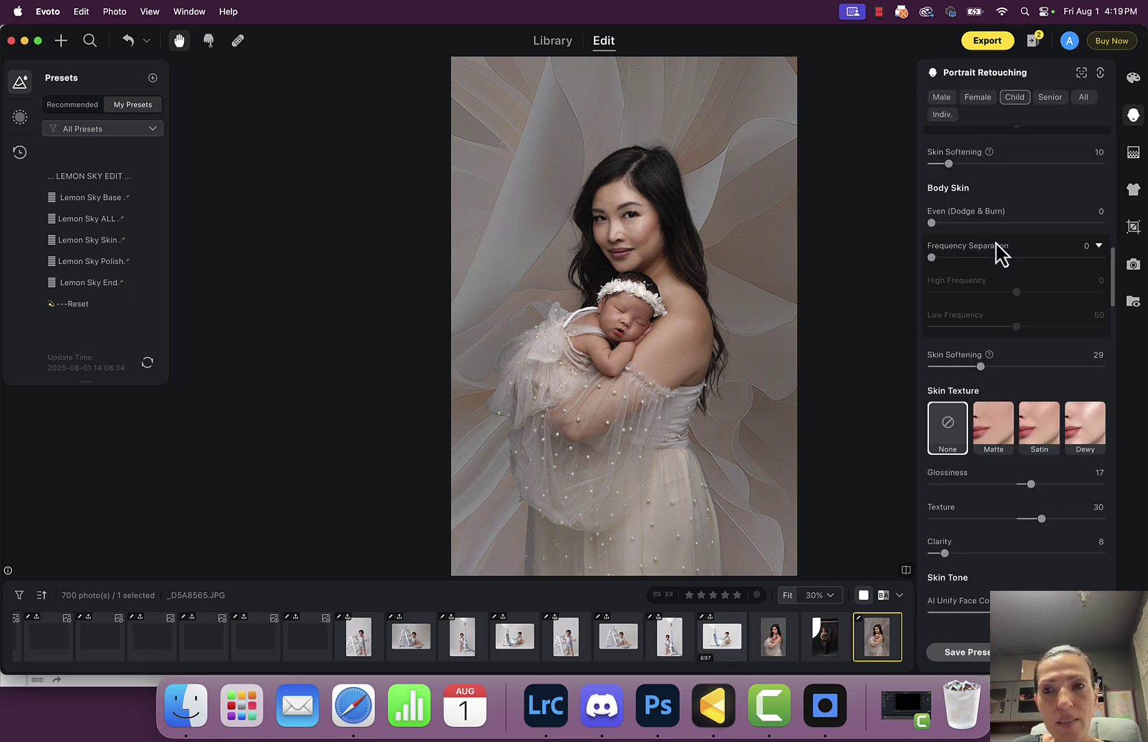
pyautogui.scroll(-15, 996, 243)
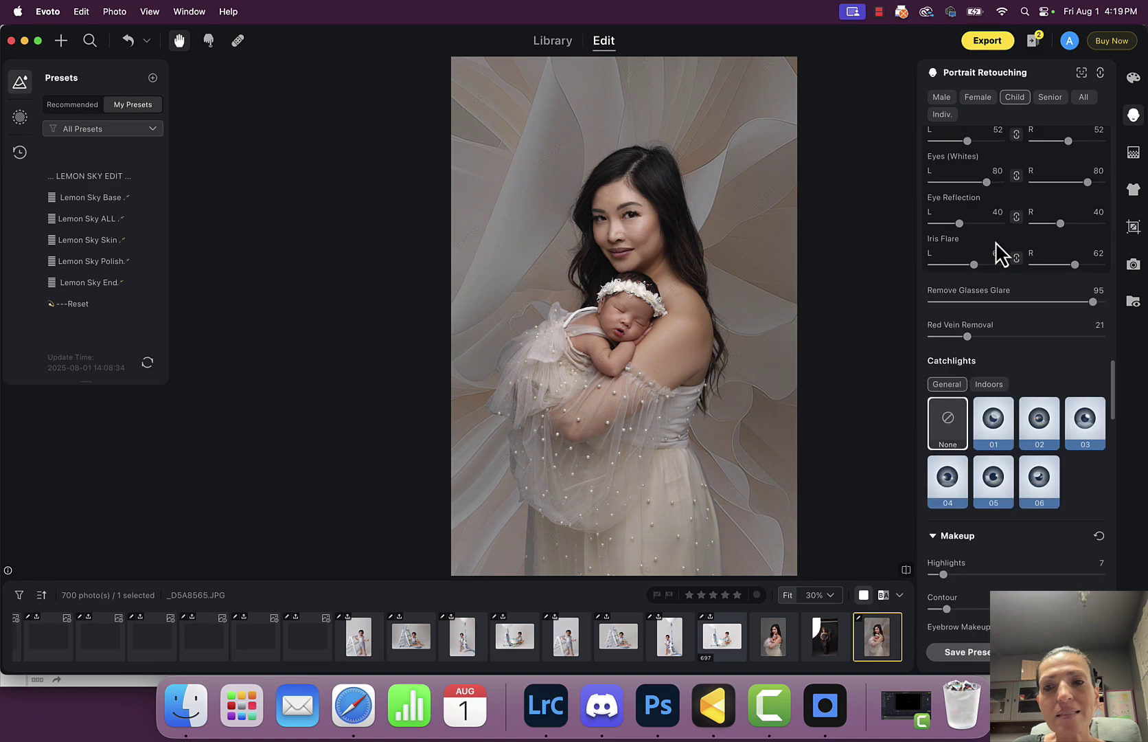
pyautogui.scroll(-15, 1001, 254)
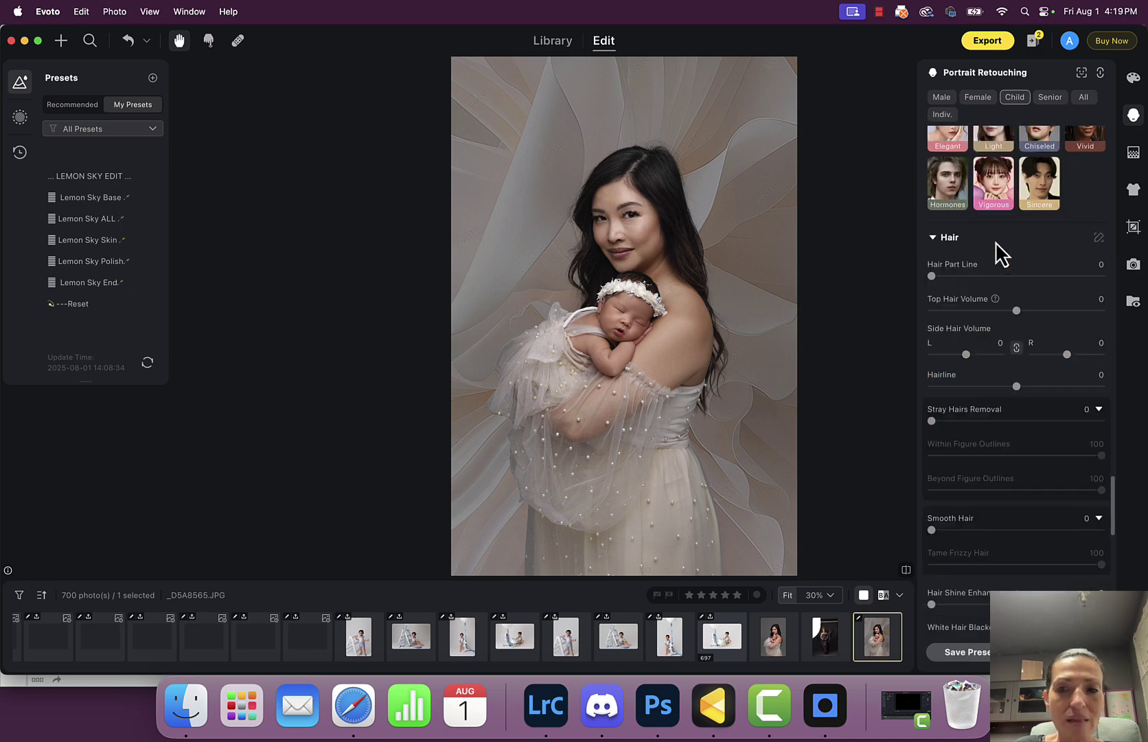
pyautogui.scroll(-4, 1000, 254)
pyautogui.moveTo(933, 304); pyautogui.dragTo(1046, 316)
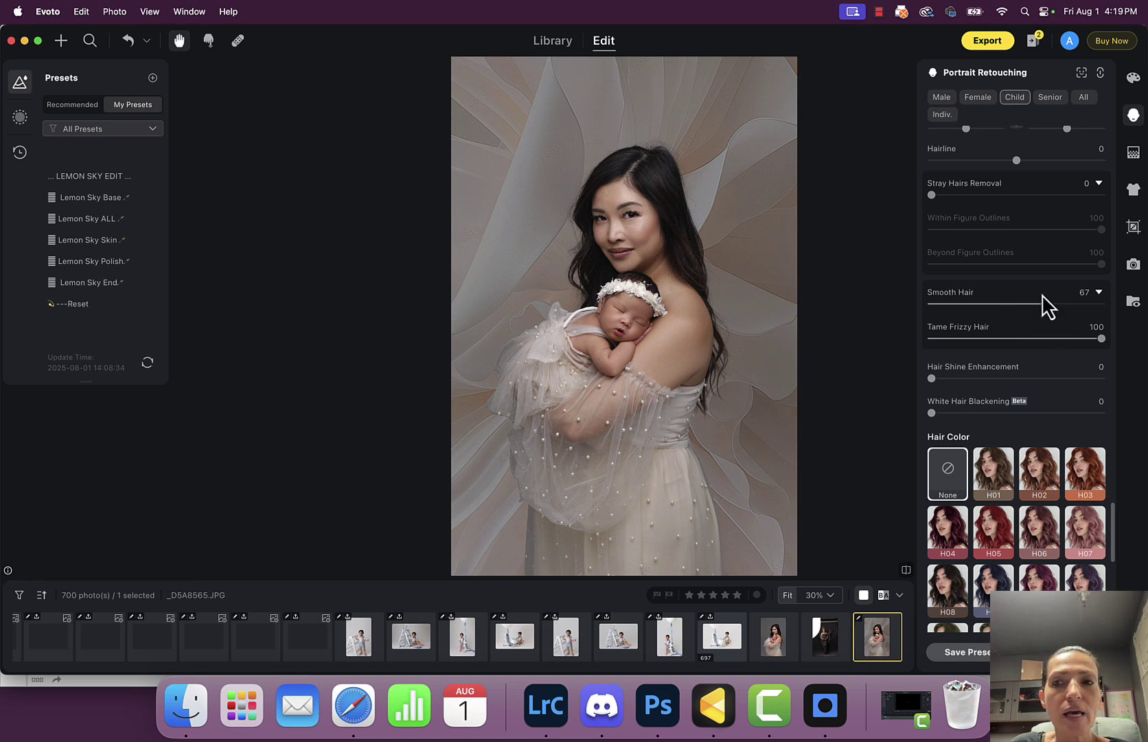
pyautogui.moveTo(1046, 304); pyautogui.dragTo(1061, 305)
pyautogui.moveTo(932, 195); pyautogui.dragTo(1042, 195)
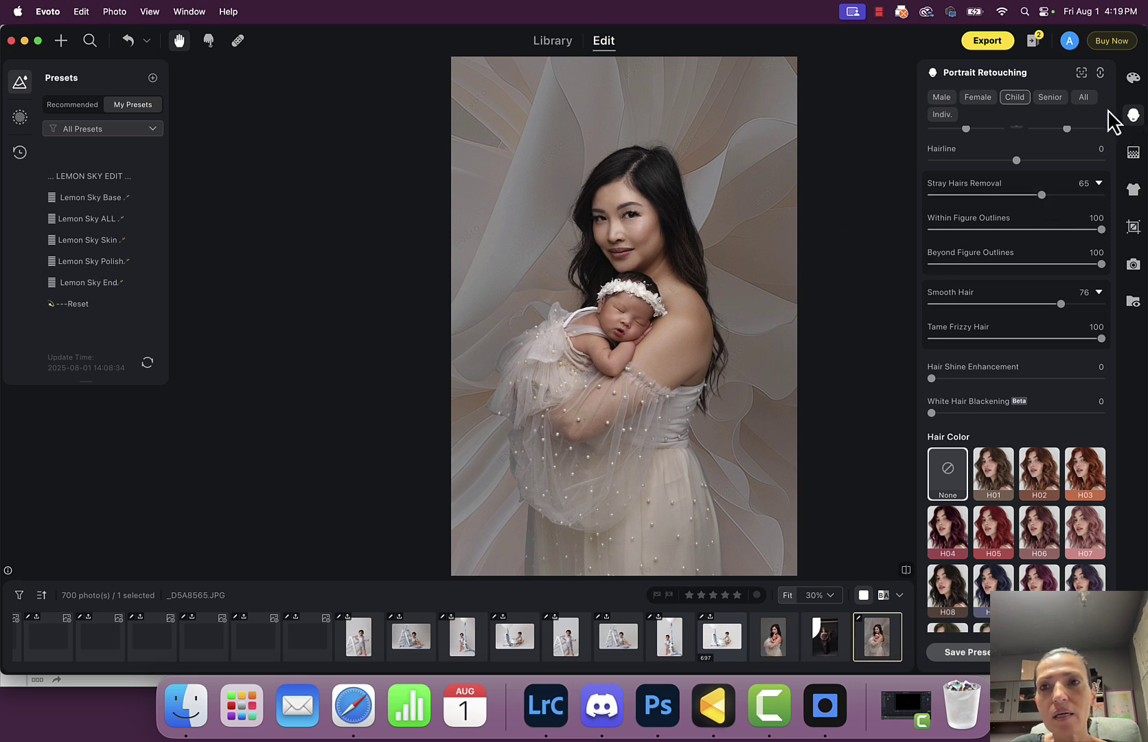
# Step: Set Stray Hairs Removal to 82 and Smooth Hair to 69 for the female subject
pyautogui.click(978, 100)
pyautogui.moveTo(932, 203); pyautogui.dragTo(1072, 203)
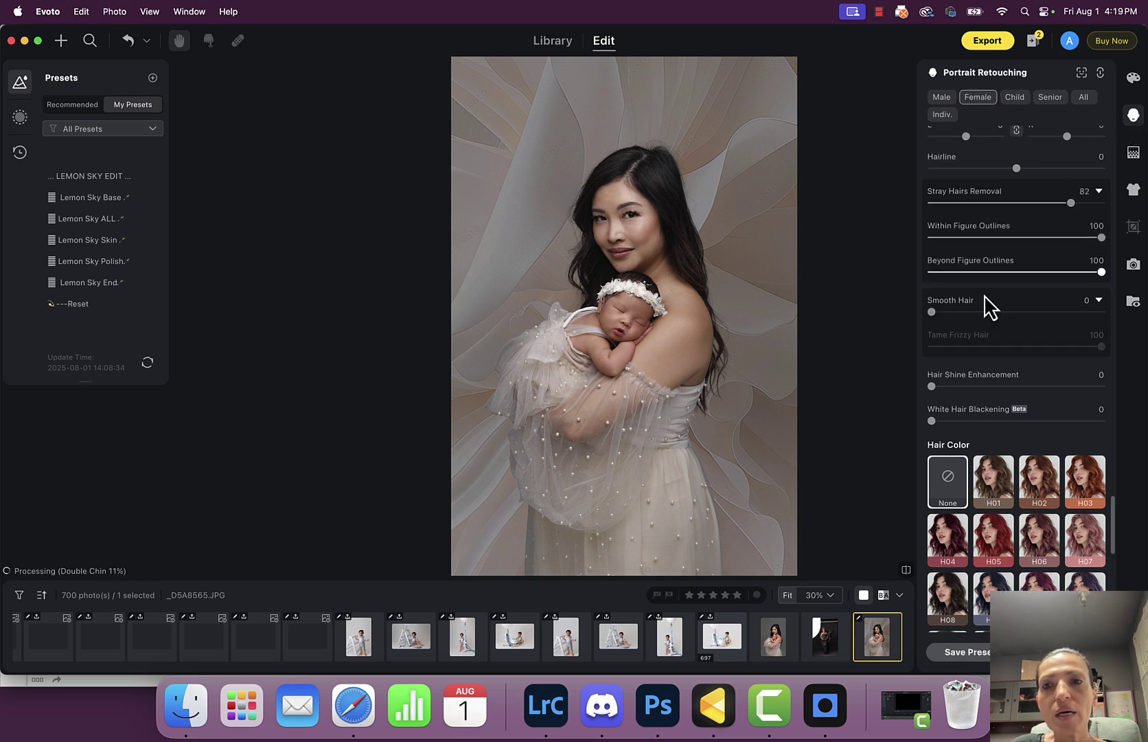
pyautogui.moveTo(932, 311); pyautogui.dragTo(1050, 312)
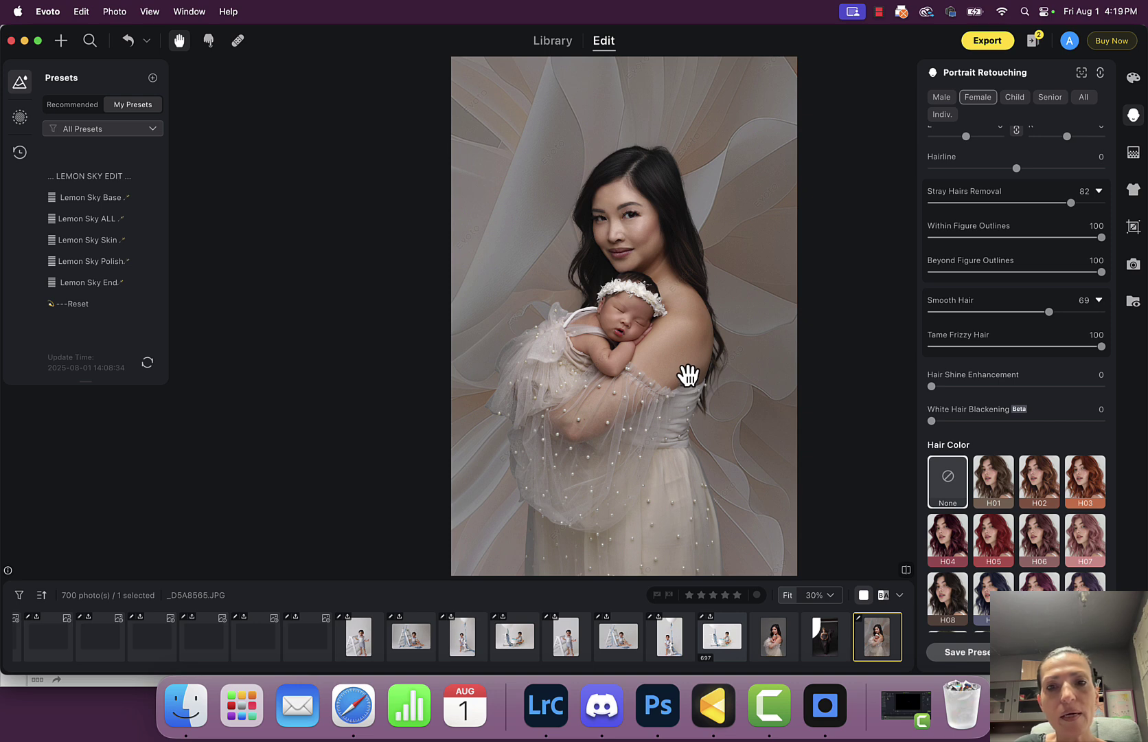
# Step: Open maternity photo _D5A9325.JPG, crop it to a 2:3 portrait frame around the woman, and rotate it by 1.69
pyautogui.click(824, 642)
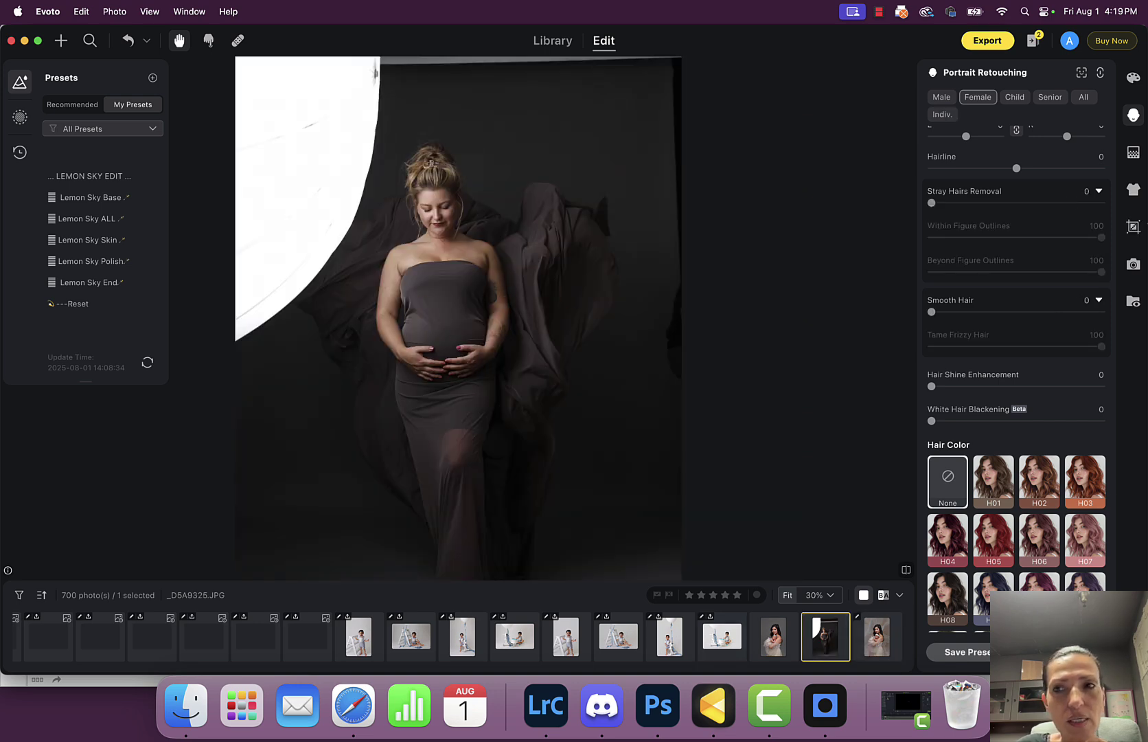
pyautogui.click(1134, 227)
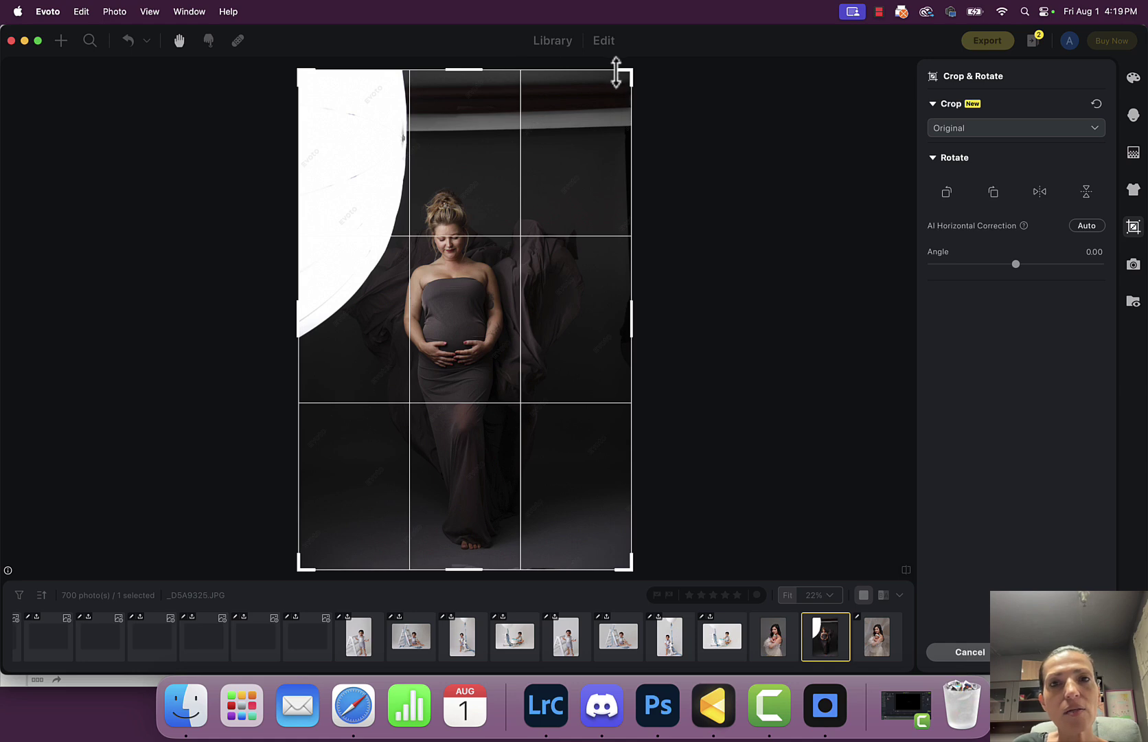
pyautogui.moveTo(616, 72); pyautogui.dragTo(594, 110)
pyautogui.moveTo(699, 207); pyautogui.dragTo(702, 215)
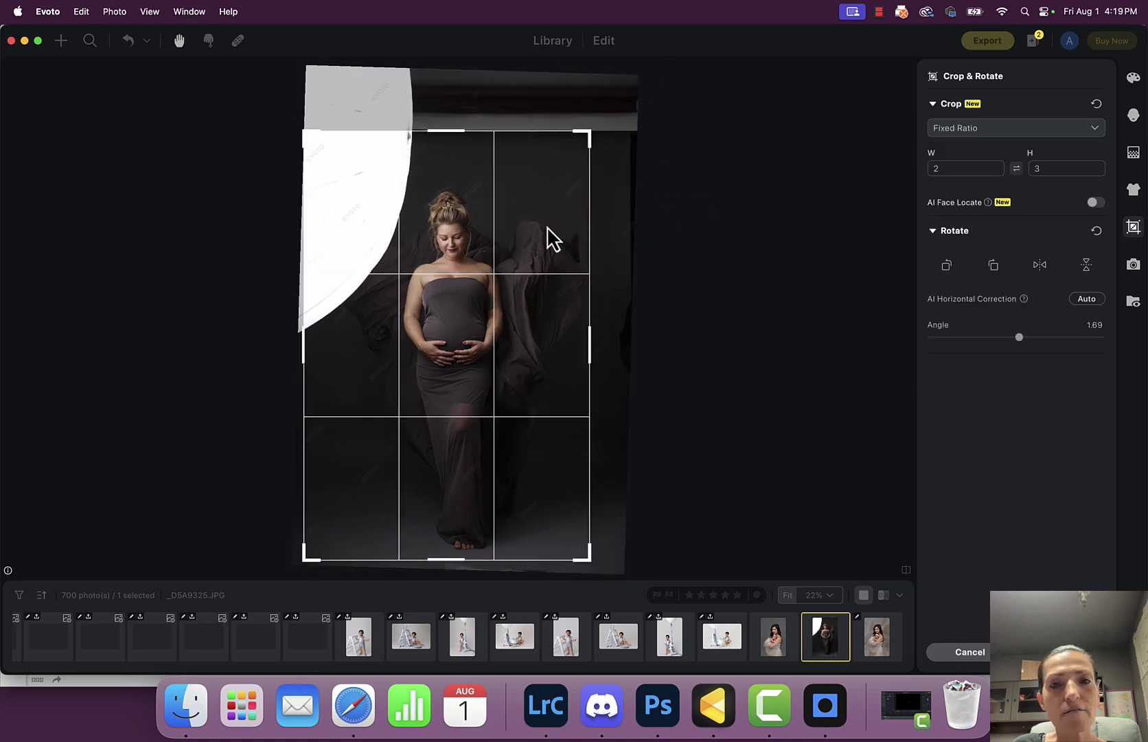
pyautogui.press('Return')
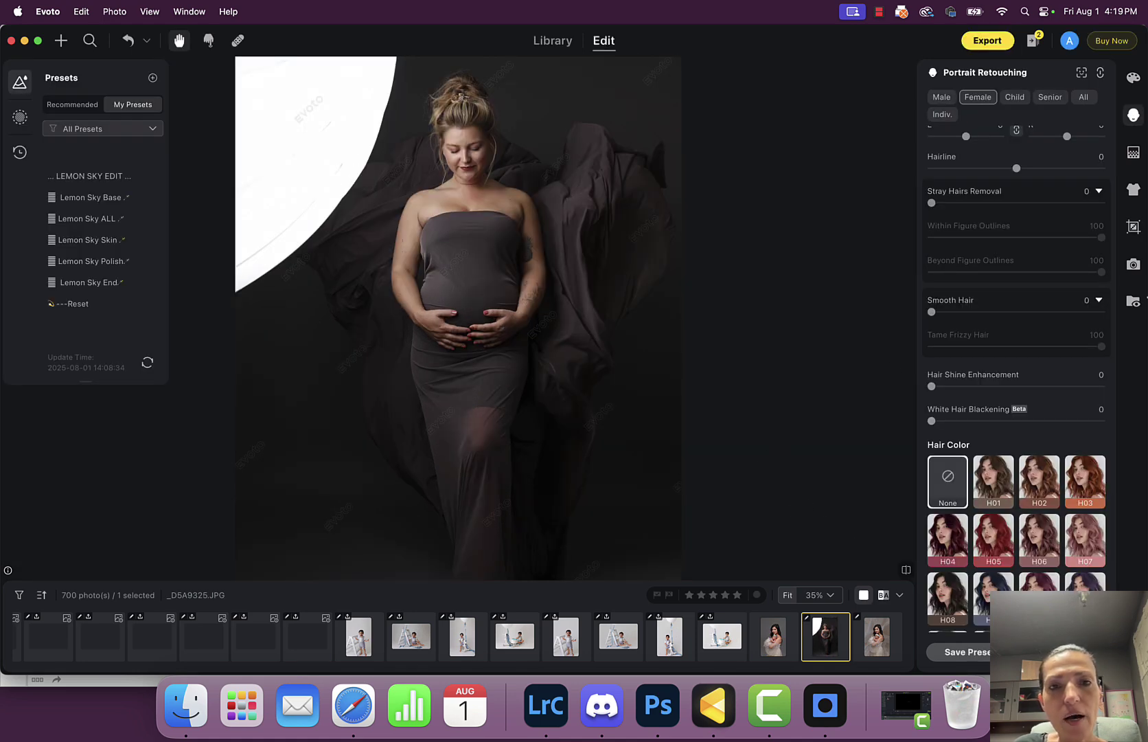
# Step: Set De-wrinkle Clothing to 100 for all subjects in the maternity photo
pyautogui.click(1134, 152)
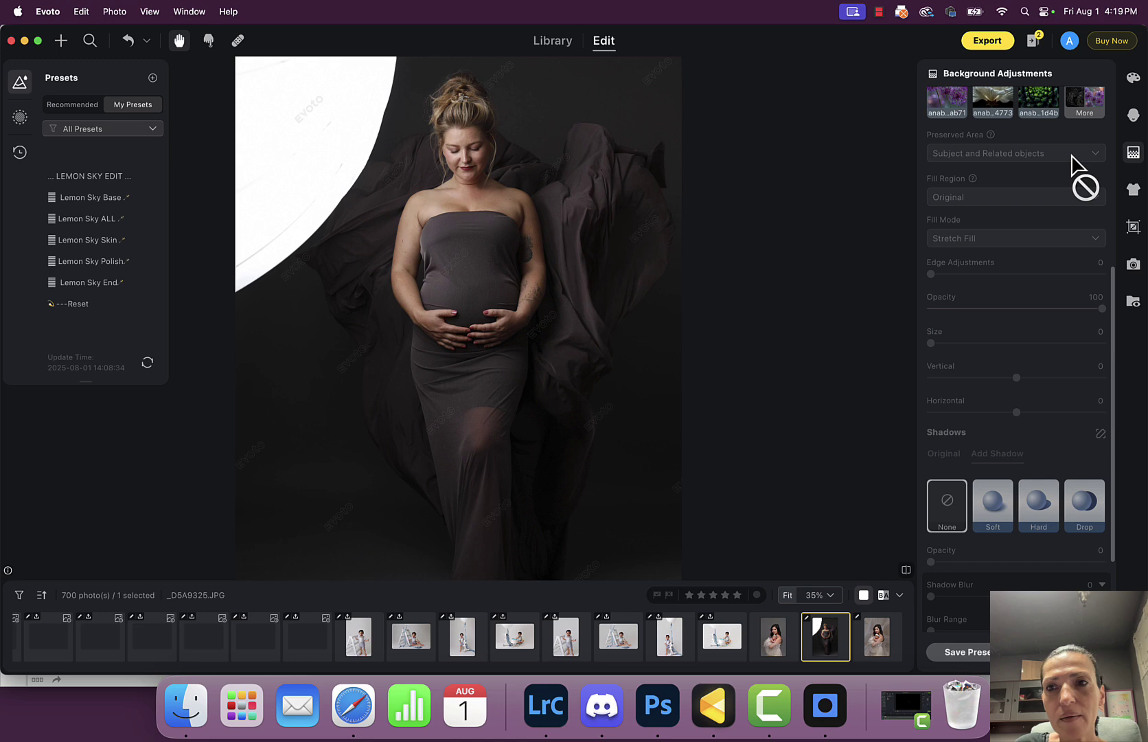
pyautogui.click(1134, 188)
pyautogui.moveTo(932, 162); pyautogui.dragTo(1101, 161)
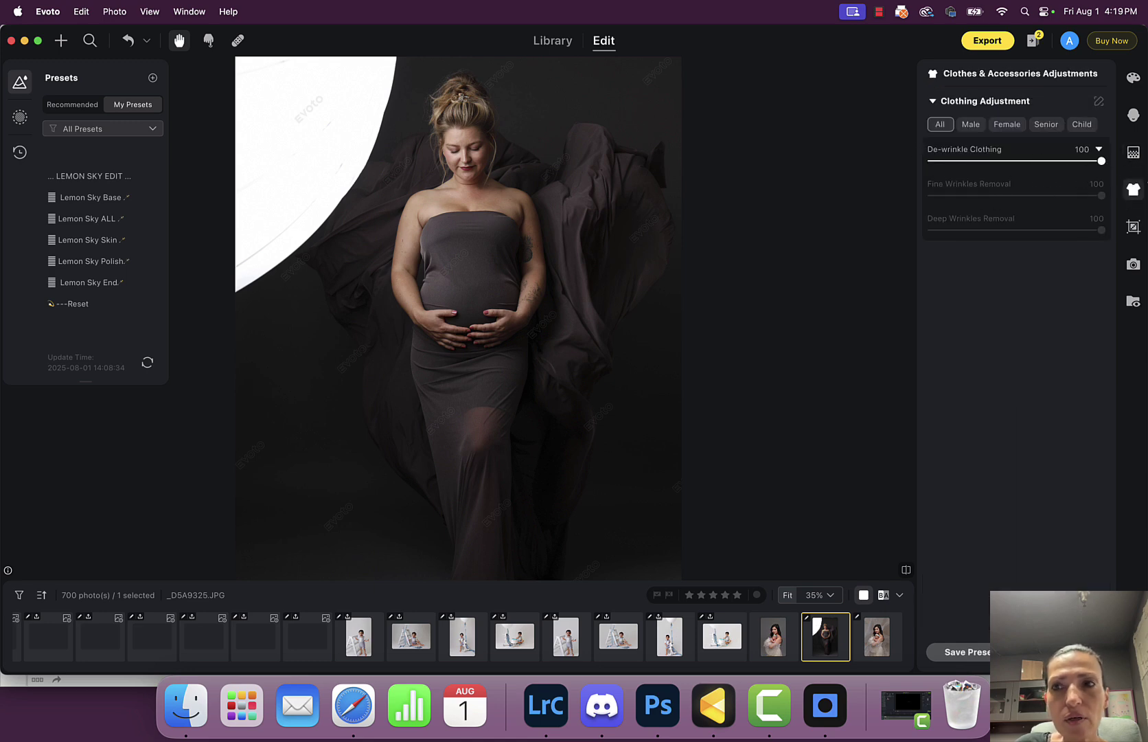
# Step: Enable Distractions Removal and Clean Backdrop with the Solid Backdrop option, and set Background Enhancement to 100
pyautogui.click(1134, 152)
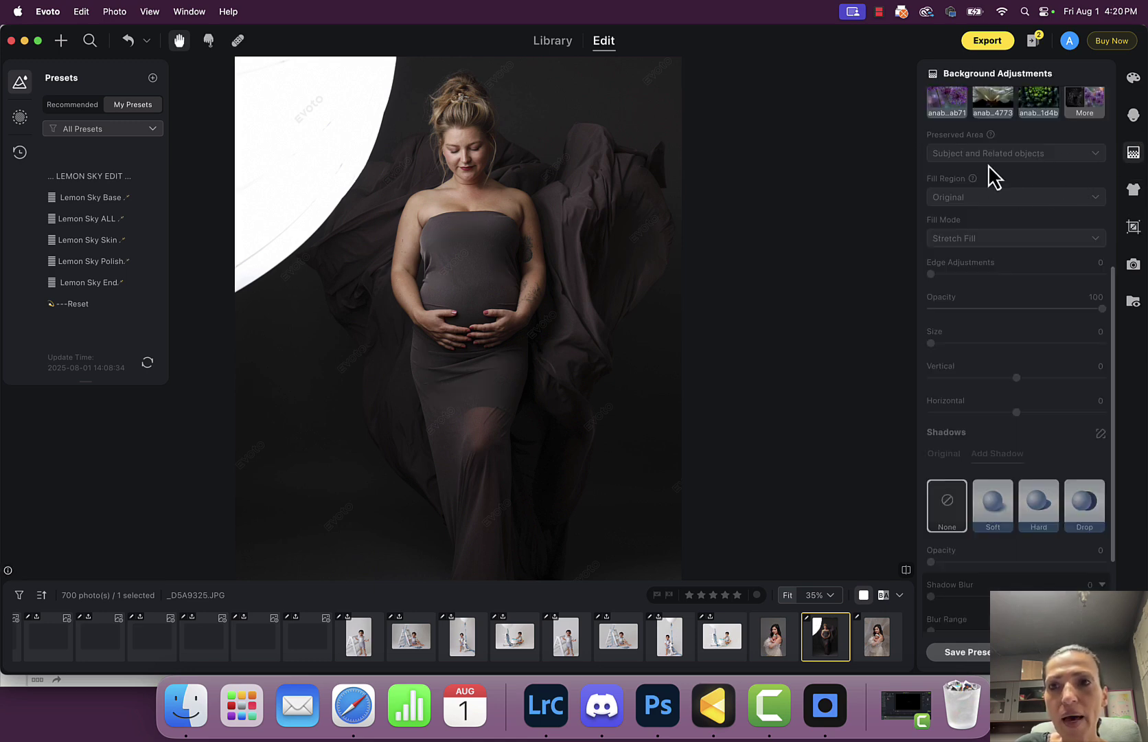
pyautogui.scroll(5, 1095, 188)
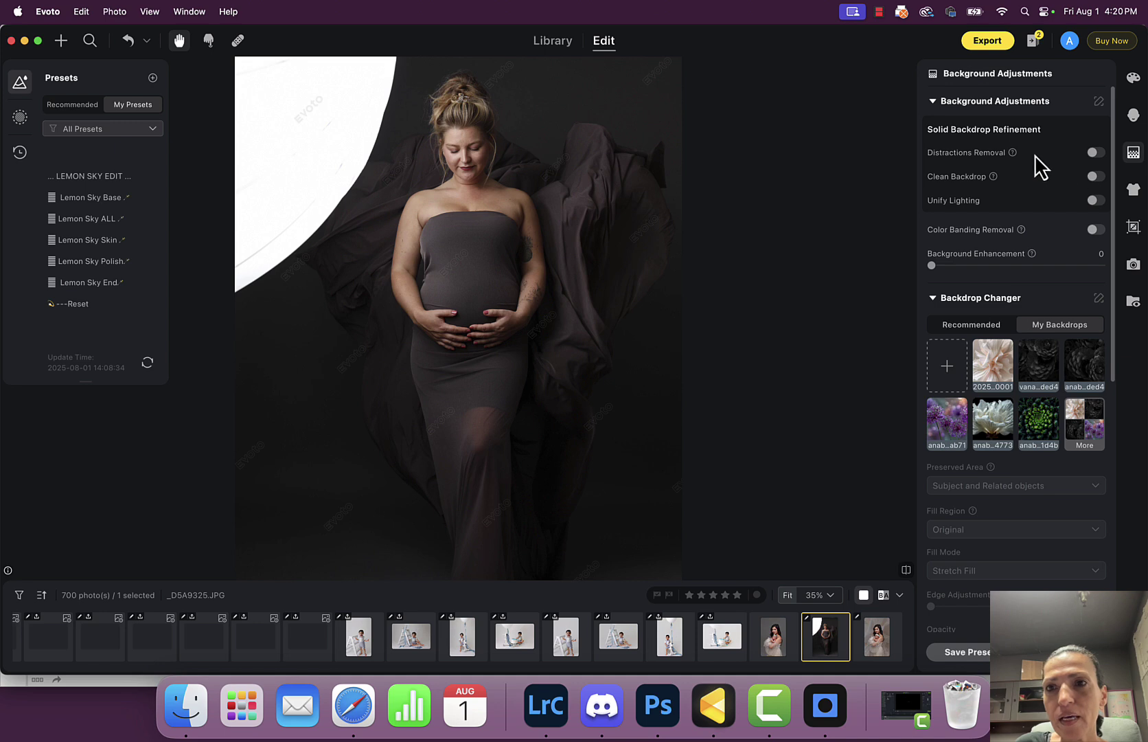
pyautogui.click(1096, 152)
pyautogui.click(1096, 201)
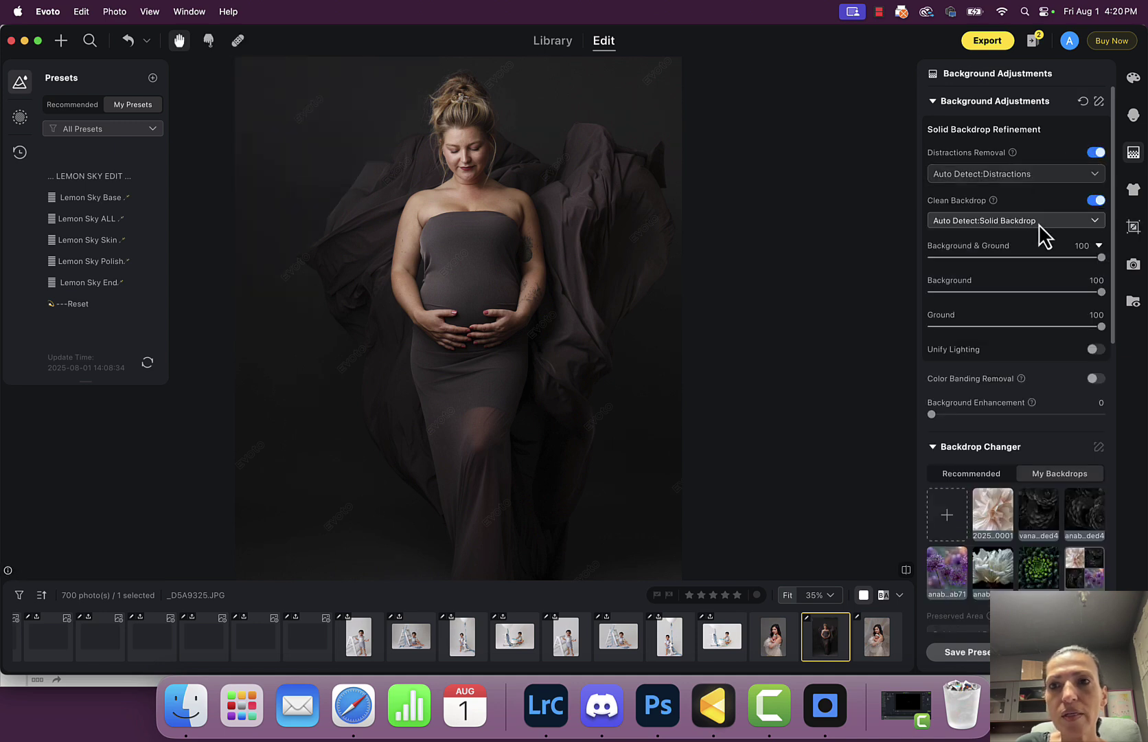
pyautogui.click(997, 222)
pyautogui.click(982, 260)
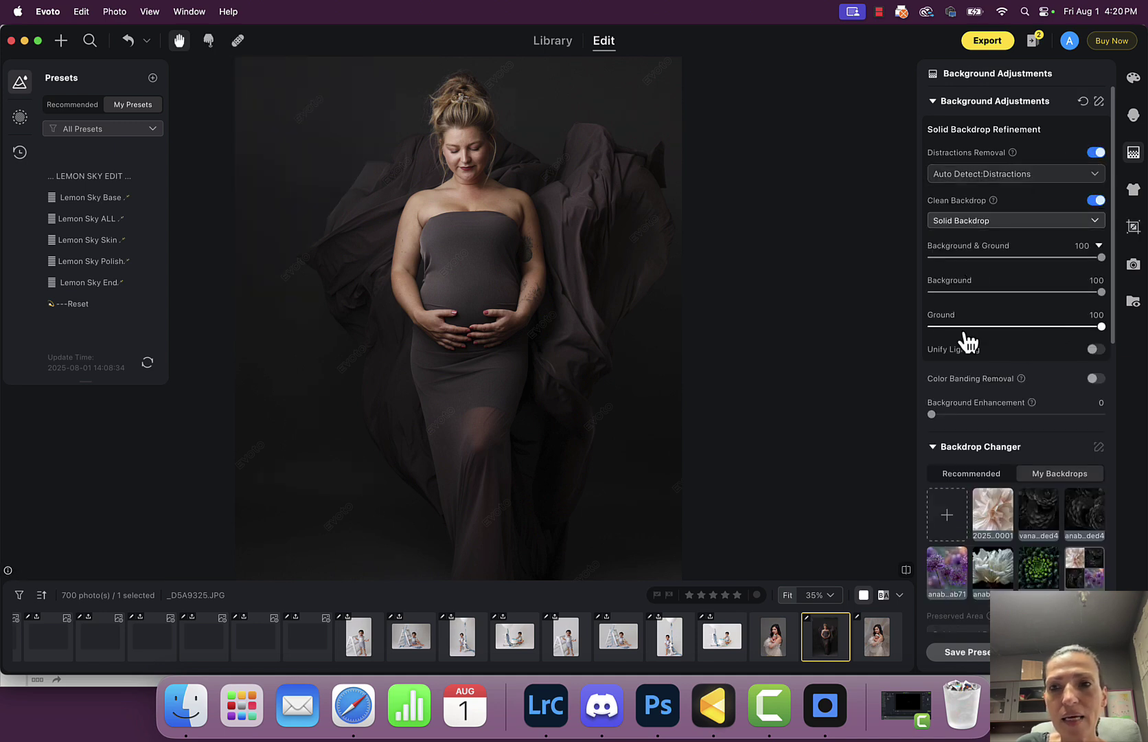
pyautogui.moveTo(946, 421); pyautogui.dragTo(1106, 416)
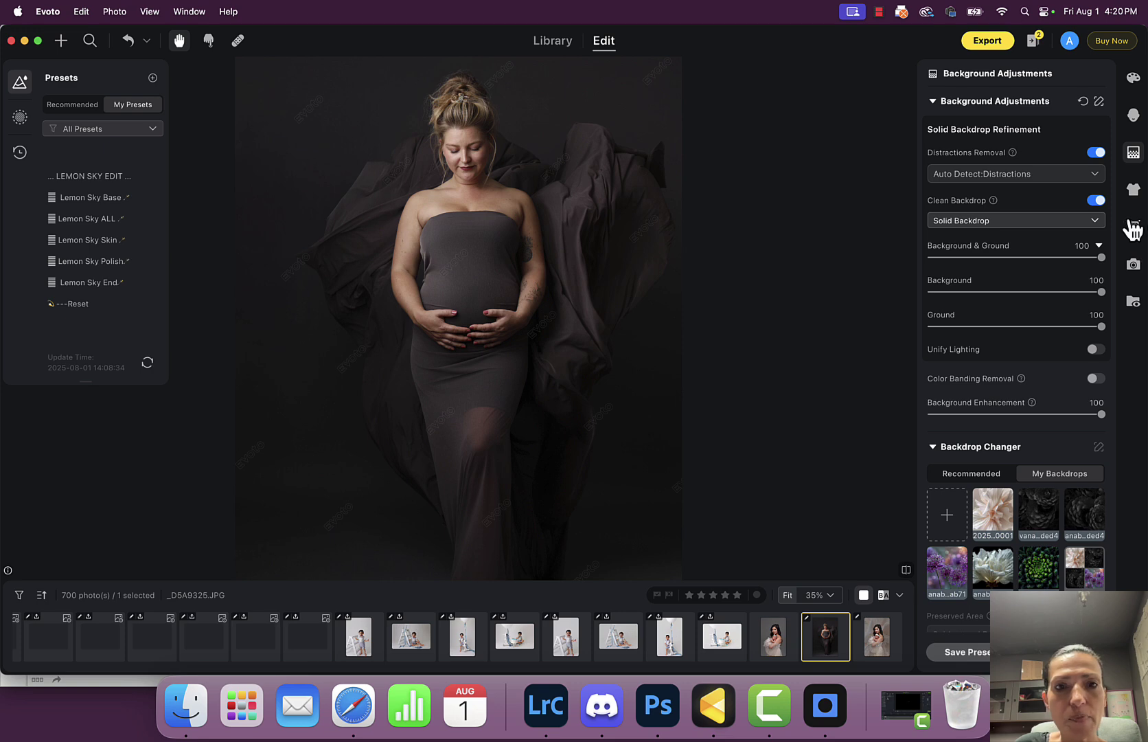
# Step: Recrop the maternity photo to a 3:2 landscape frame showing the woman from above her hair to just below her hands
pyautogui.click(1133, 228)
pyautogui.moveTo(302, 132); pyautogui.dragTo(328, 141)
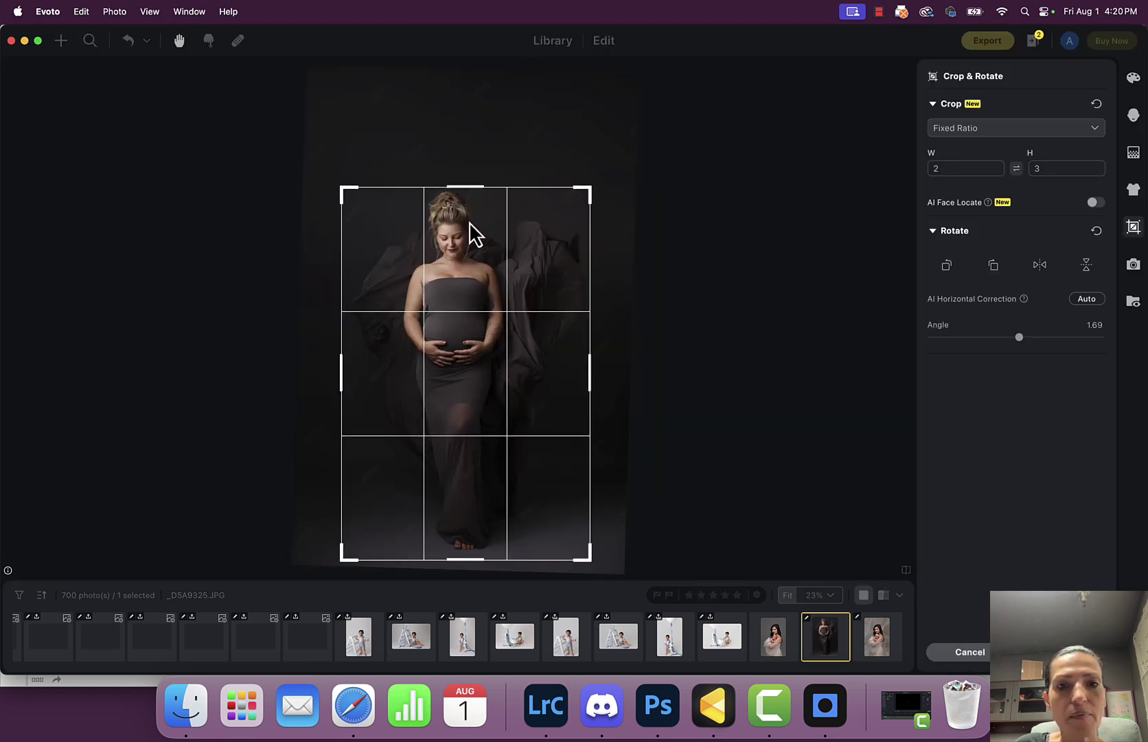
pyautogui.moveTo(472, 231); pyautogui.dragTo(479, 197)
pyautogui.moveTo(595, 520); pyautogui.dragTo(575, 481)
pyautogui.moveTo(520, 399); pyautogui.dragTo(527, 393)
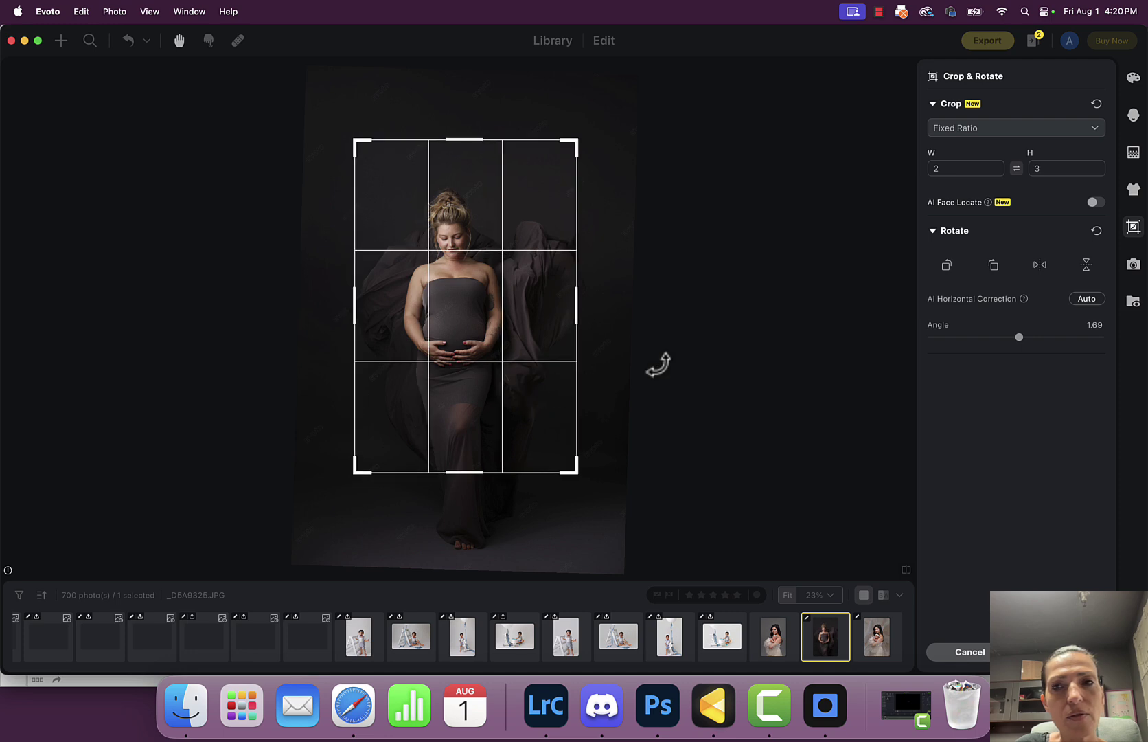
pyautogui.click(1017, 169)
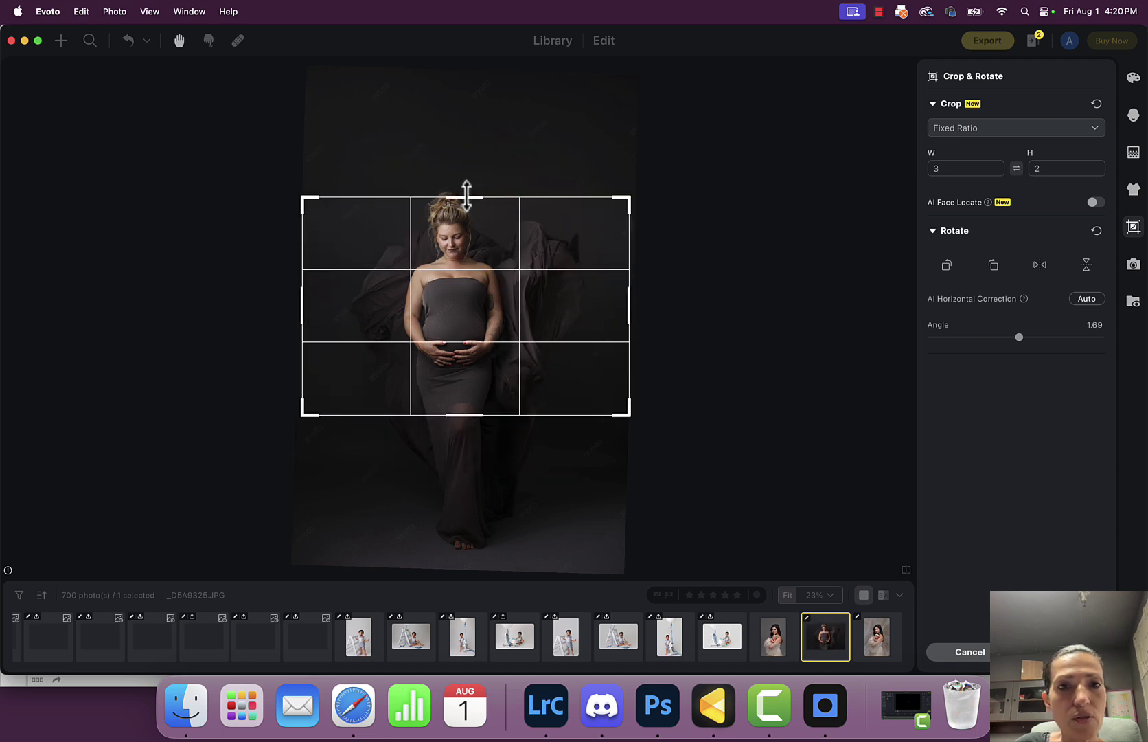
pyautogui.moveTo(472, 269); pyautogui.dragTo(472, 247)
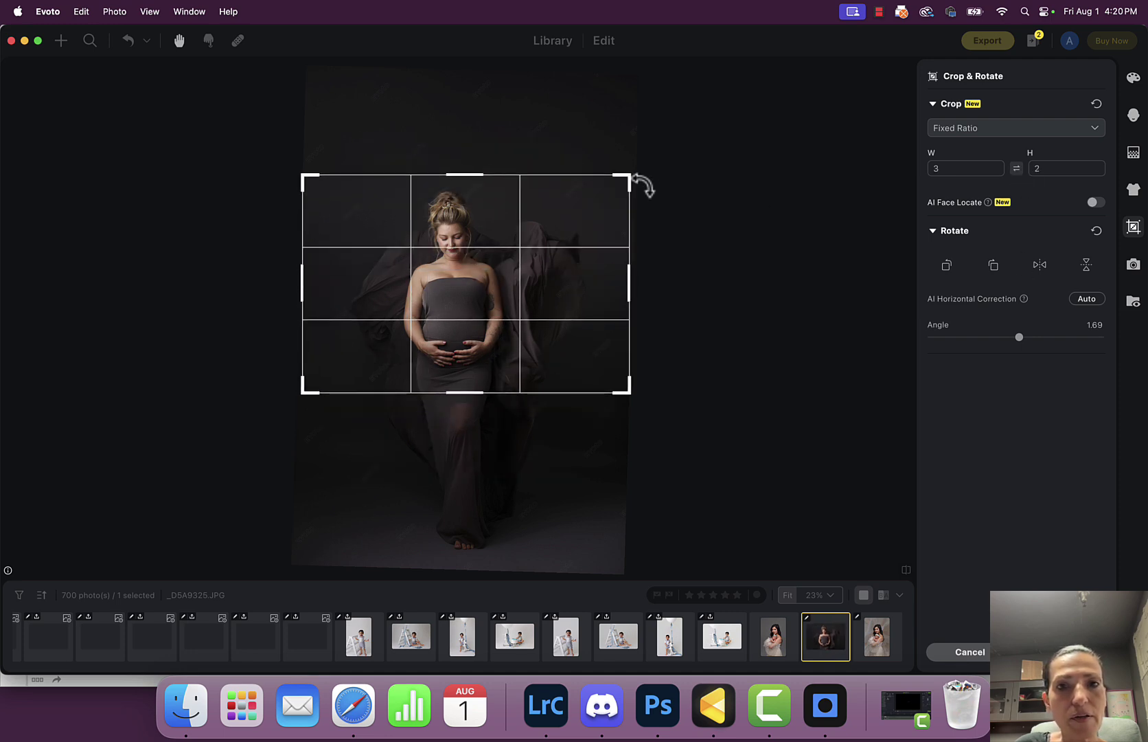
pyautogui.moveTo(626, 178); pyautogui.dragTo(613, 177)
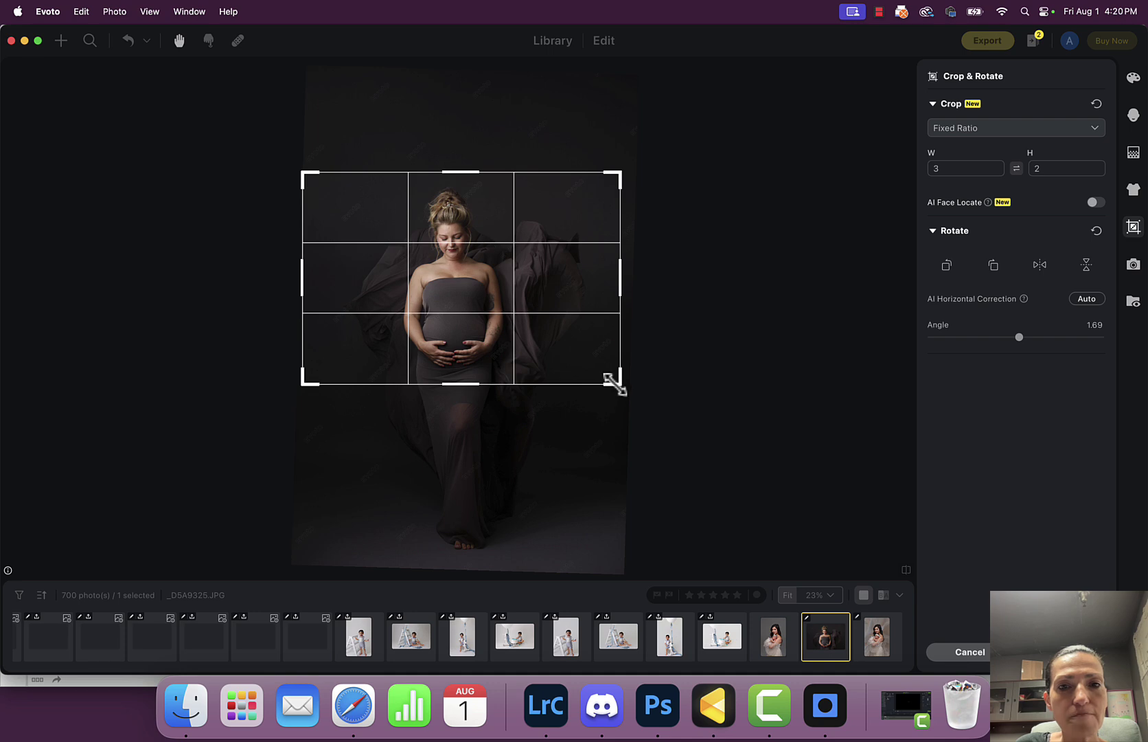
pyautogui.moveTo(614, 381); pyautogui.dragTo(610, 377)
pyautogui.click(1051, 651)
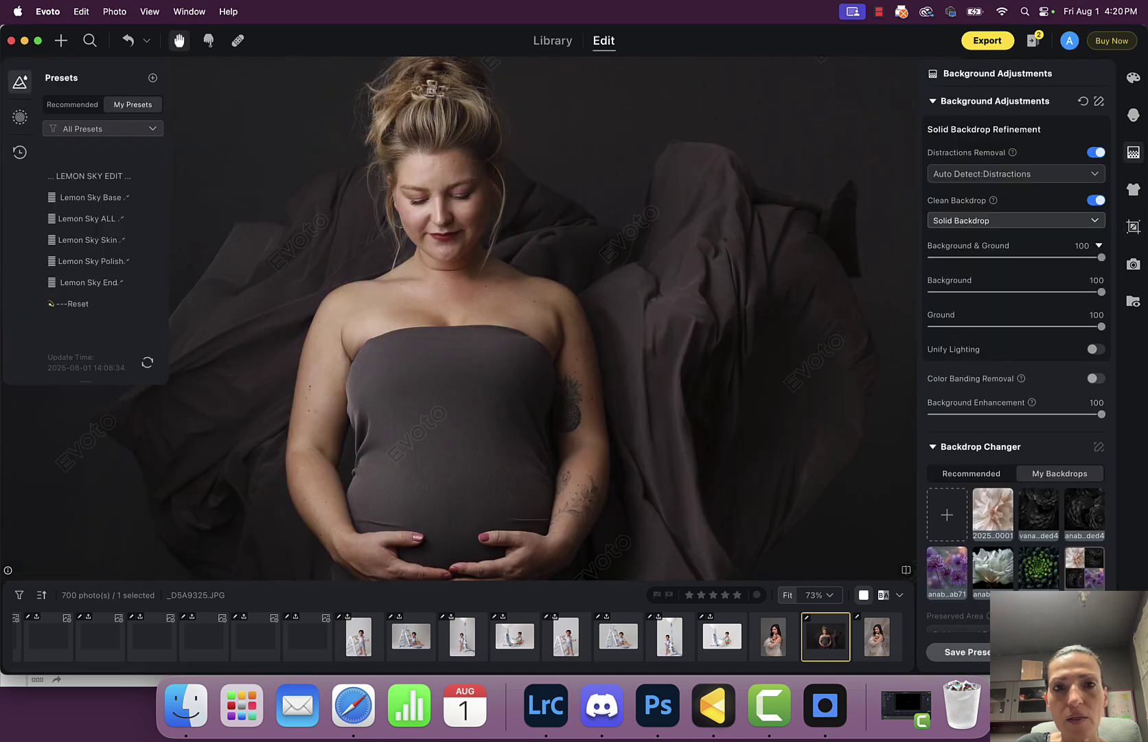
# Step: Set the woman's Stray Hairs Removal to 57 and raise her Smooth Hair amount
pyautogui.click(1133, 115)
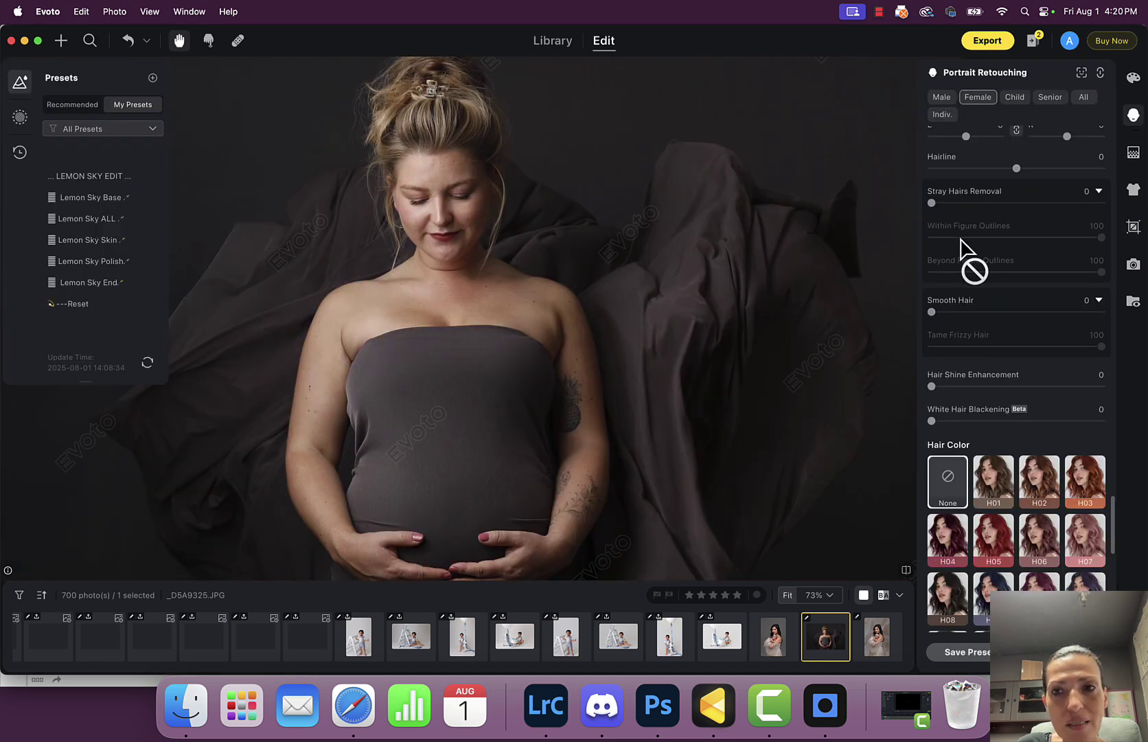
pyautogui.moveTo(932, 203); pyautogui.dragTo(1028, 203)
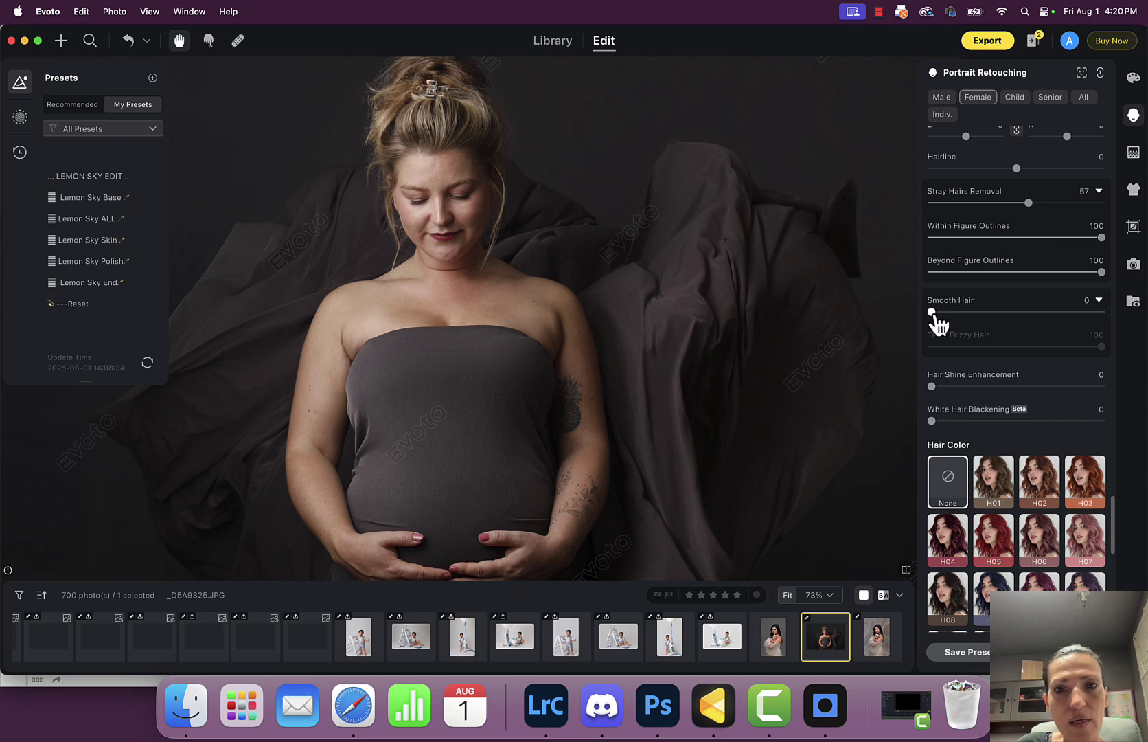
pyautogui.moveTo(932, 313); pyautogui.dragTo(1038, 318)
# Step: Apply the Cat Eyes makeup suite after trying Freckles, and set the woman's skin texture to Matte
pyautogui.scroll(8, 1037, 320)
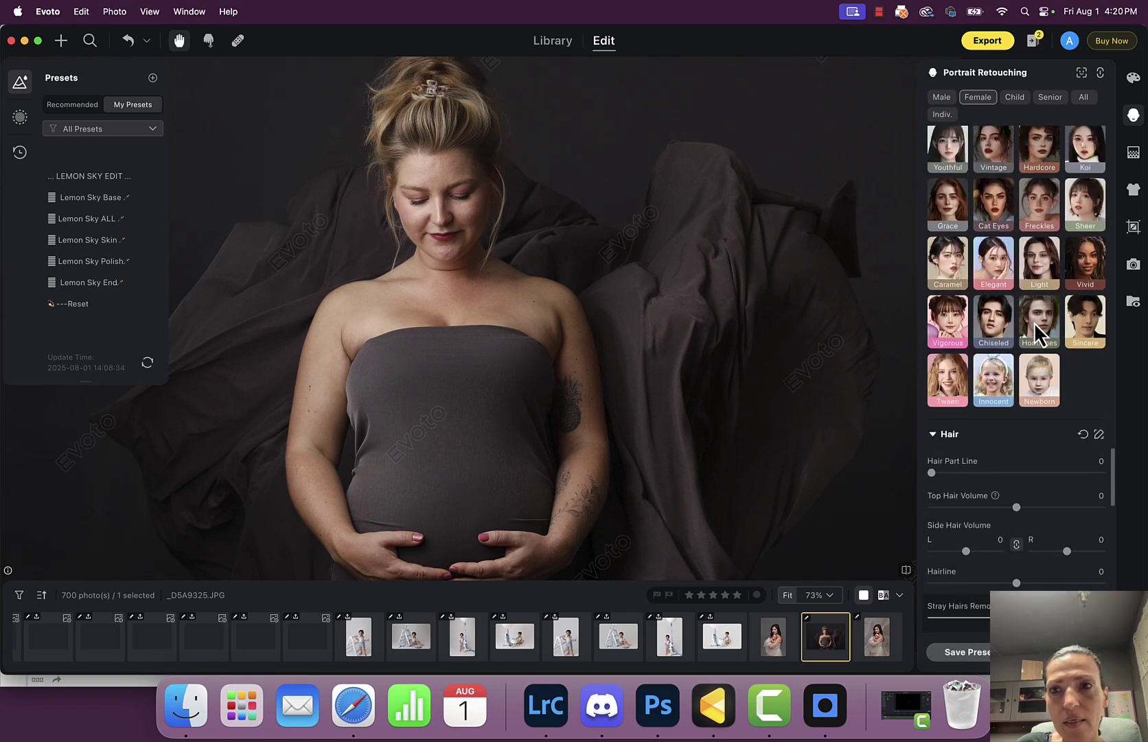
pyautogui.scroll(5, 1034, 322)
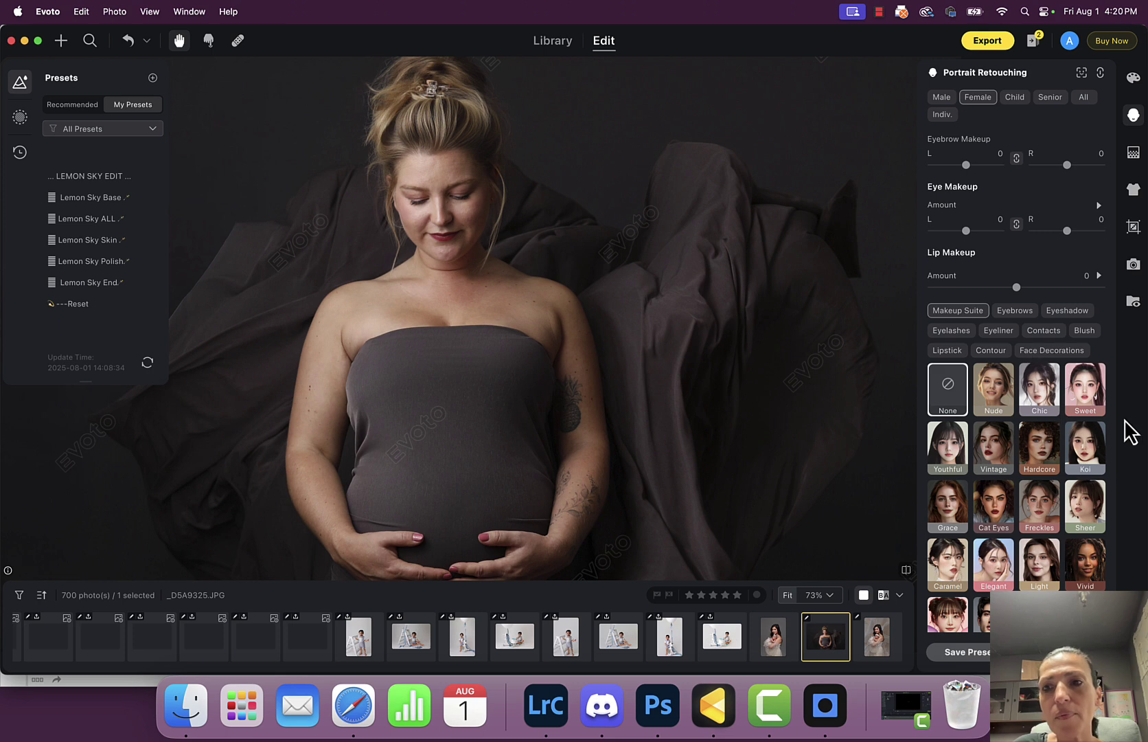
pyautogui.click(996, 525)
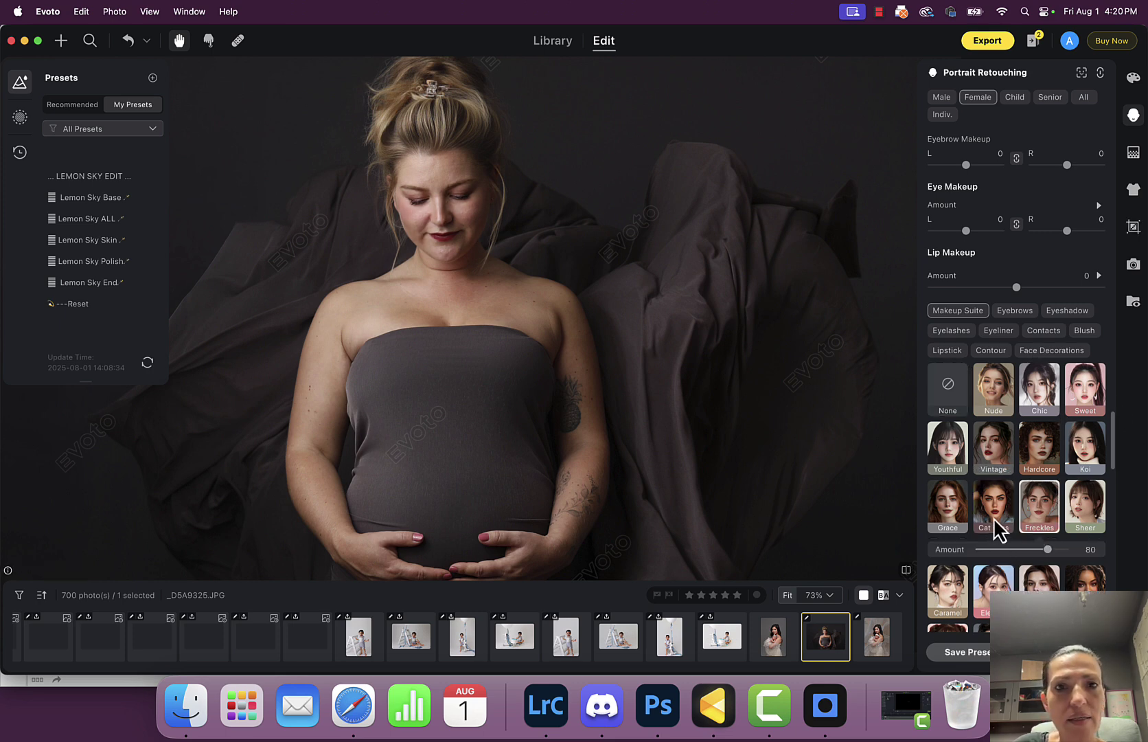
pyautogui.scroll(15, 1034, 409)
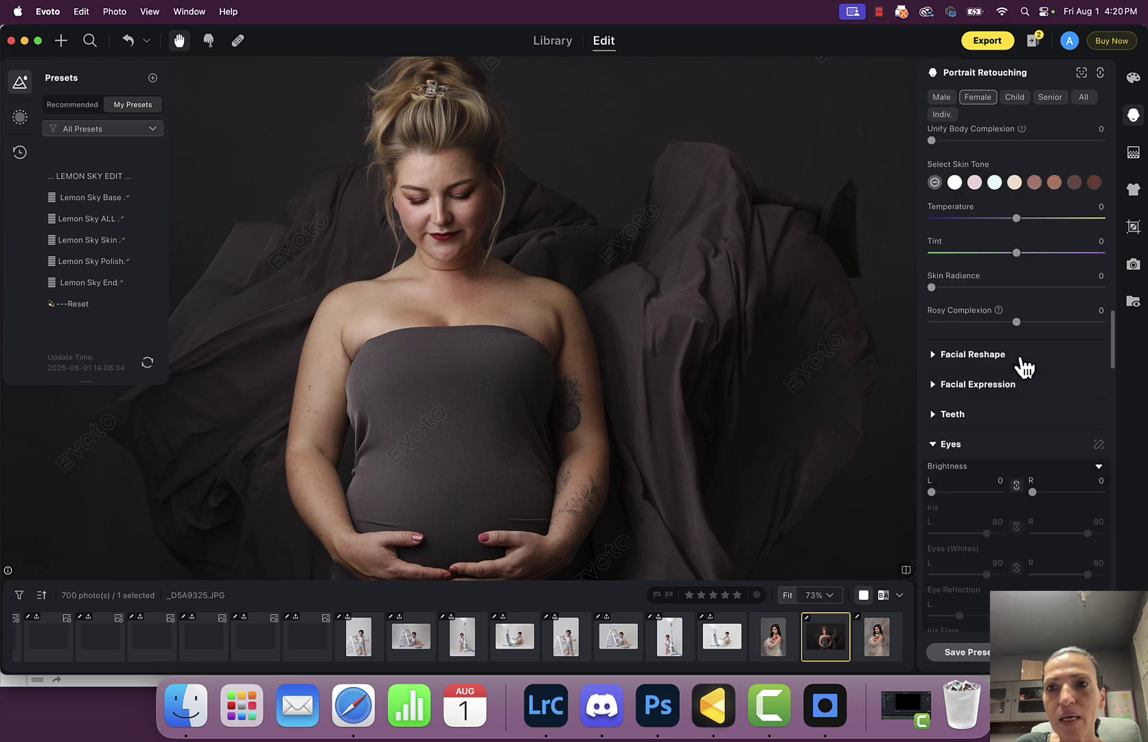
pyautogui.click(994, 266)
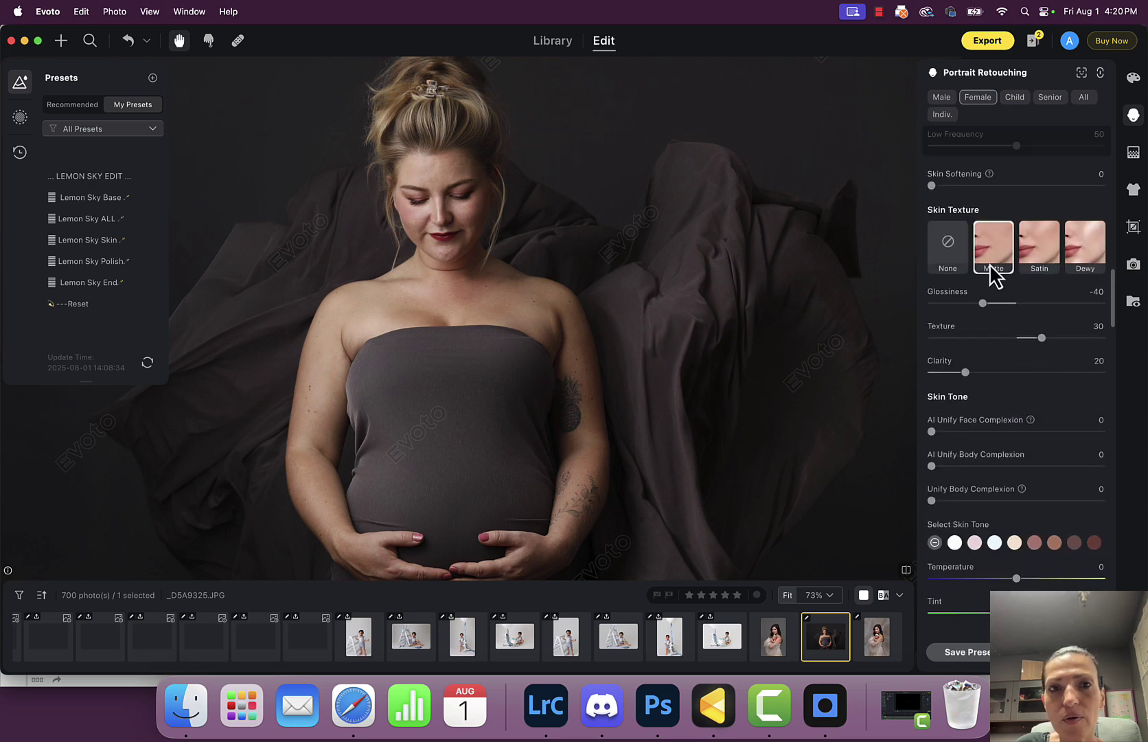
# Step: Set the woman's Body Blemishes to 81 and Neck Wrinkles to 75 in the body refinement settings
pyautogui.scroll(5, 997, 331)
pyautogui.scroll(4, 1001, 333)
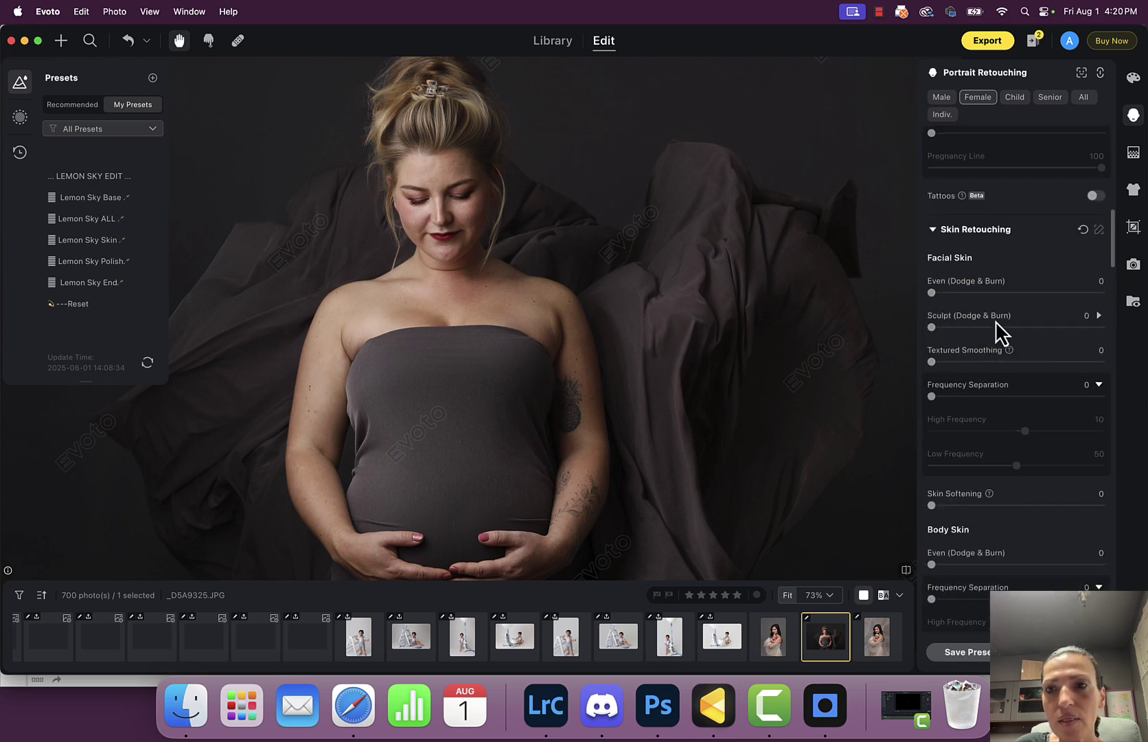
pyautogui.scroll(7, 1001, 333)
pyautogui.scroll(-1, 996, 322)
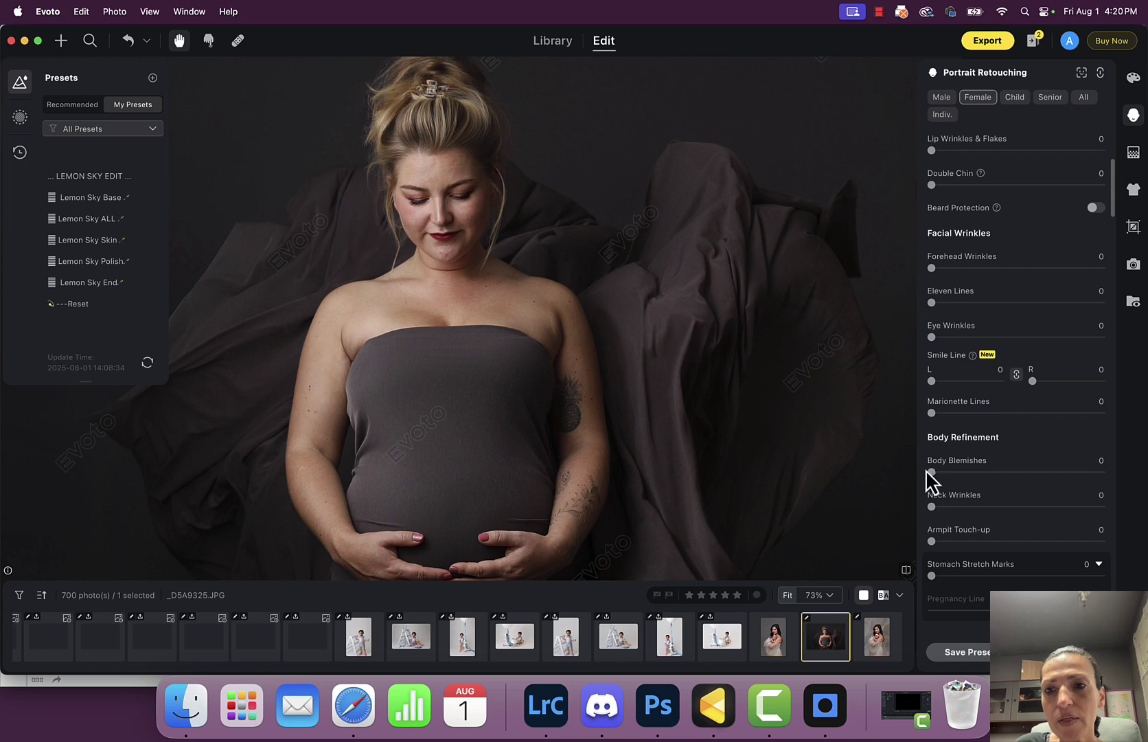
pyautogui.moveTo(932, 472); pyautogui.dragTo(1072, 471)
pyautogui.moveTo(932, 506); pyautogui.dragTo(1059, 506)
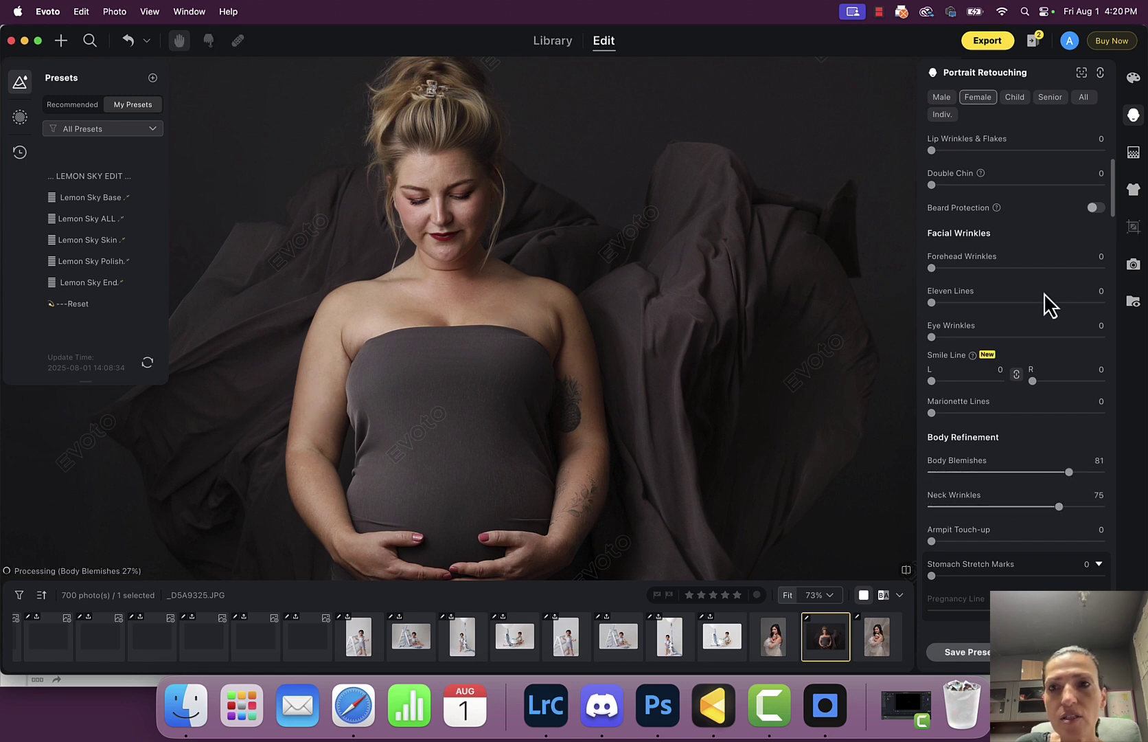
# Step: Set the woman's Double Chin reduction to 42 and Lip Wrinkles & Flakes to 25
pyautogui.scroll(1, 1044, 293)
pyautogui.moveTo(931, 218); pyautogui.dragTo(1003, 218)
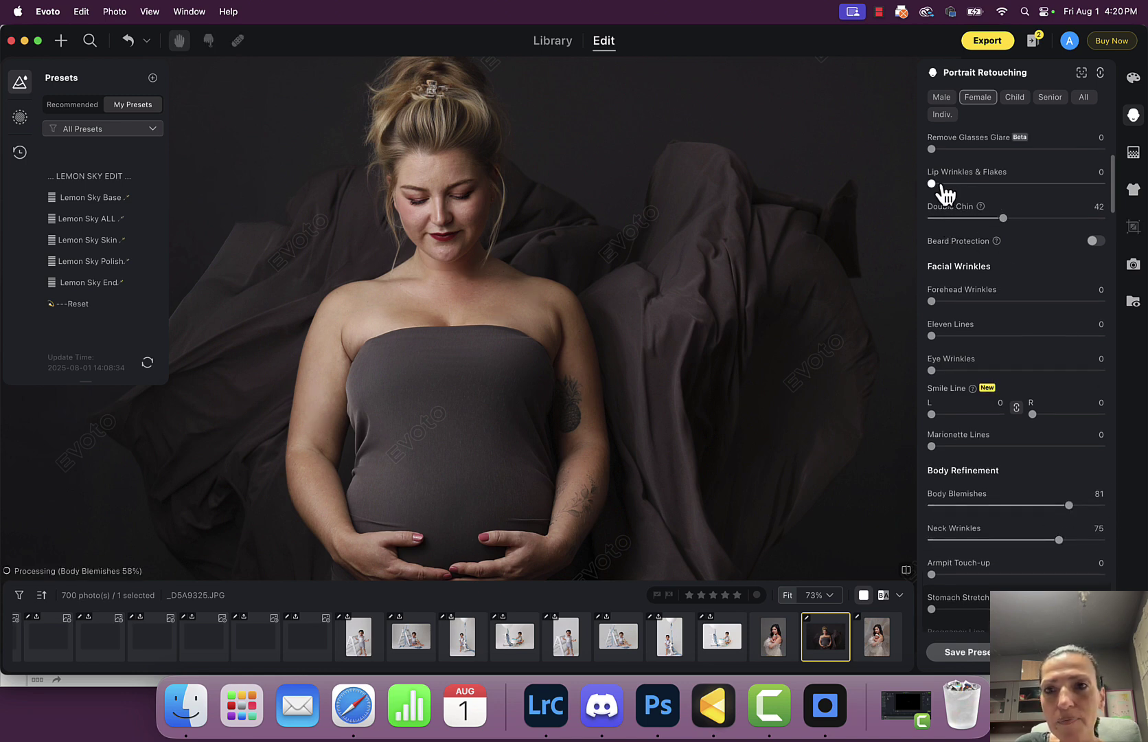
pyautogui.moveTo(933, 183); pyautogui.dragTo(1099, 203)
# Step: Set the woman's Freckles & Acne to 99, Reduce Face Shine to 45, Dark Circles to 62 and Eye Bags to 64
pyautogui.scroll(1, 989, 193)
pyautogui.scroll(12, 990, 196)
pyautogui.click(1099, 192)
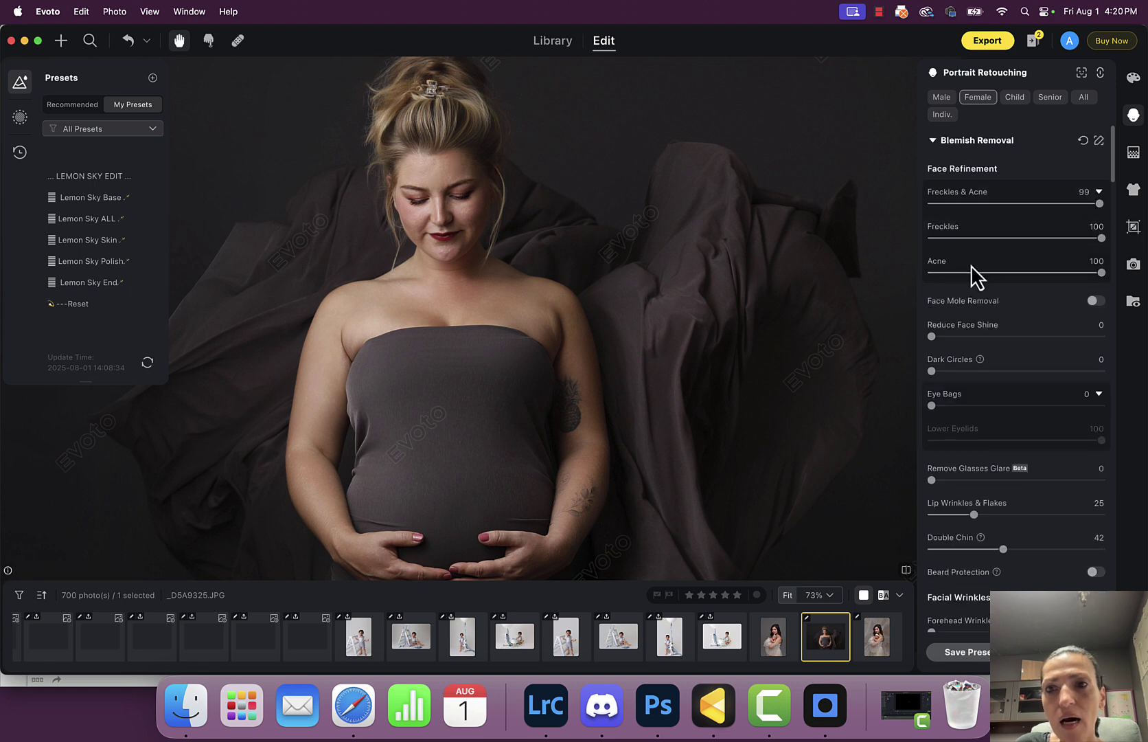
pyautogui.moveTo(932, 337); pyautogui.dragTo(1008, 336)
pyautogui.moveTo(933, 371); pyautogui.dragTo(1037, 371)
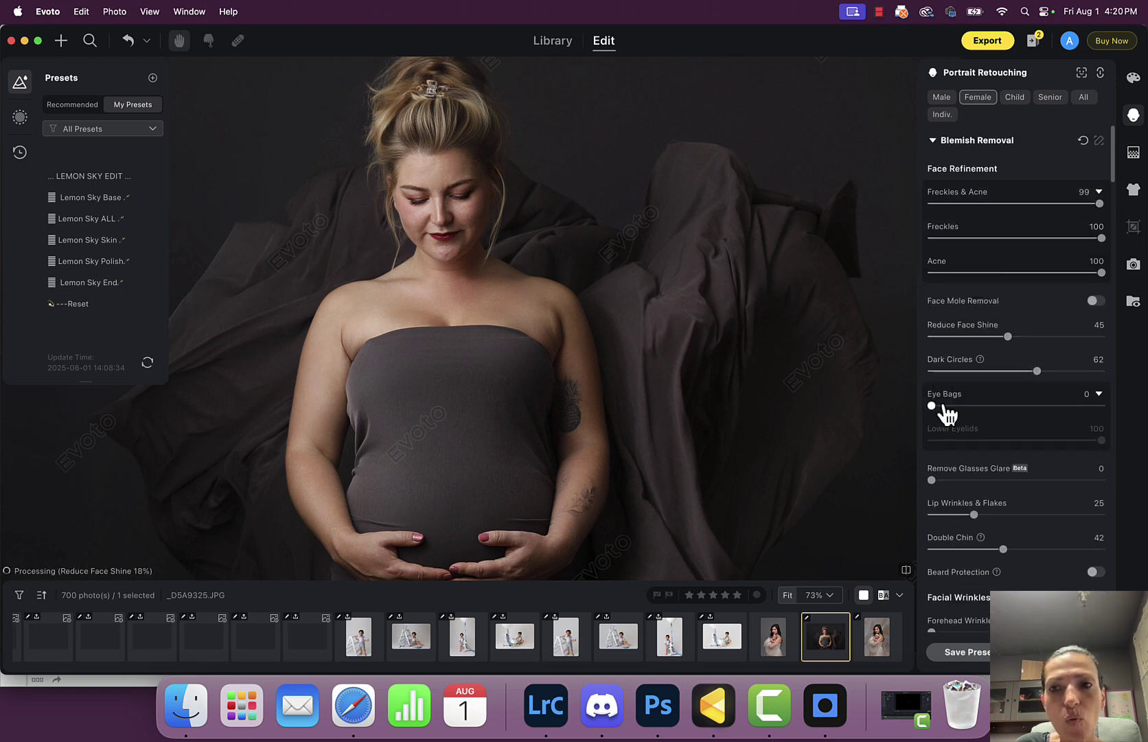
pyautogui.moveTo(932, 405); pyautogui.dragTo(1041, 405)
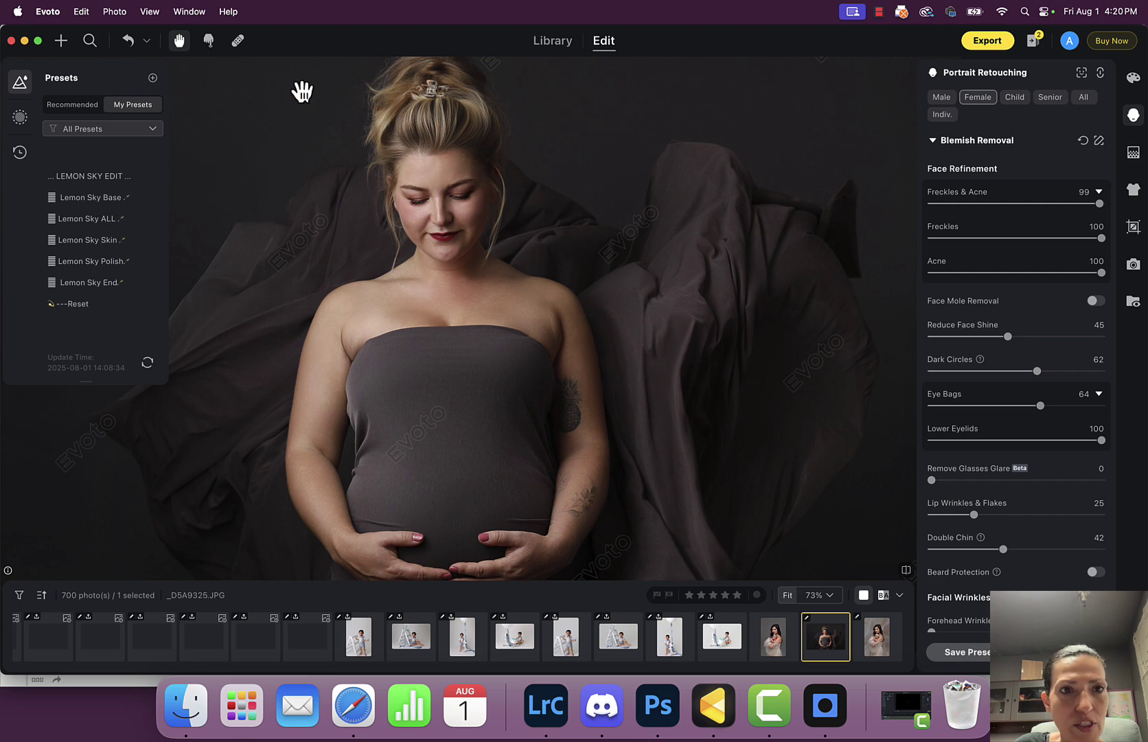
# Step: Try to reshape the woman's arm with Liquify's Forward Warp at size 300 and the flowing fabric at size 1200
pyautogui.click(208, 40)
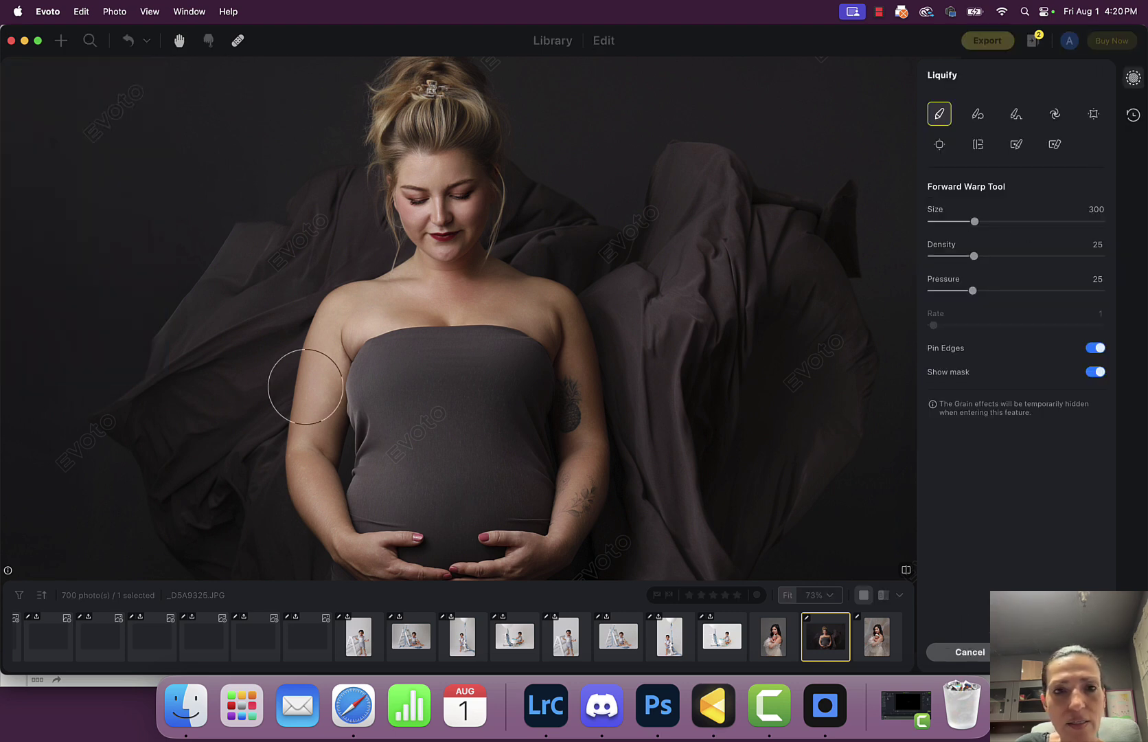
pyautogui.moveTo(325, 423); pyautogui.dragTo(367, 435)
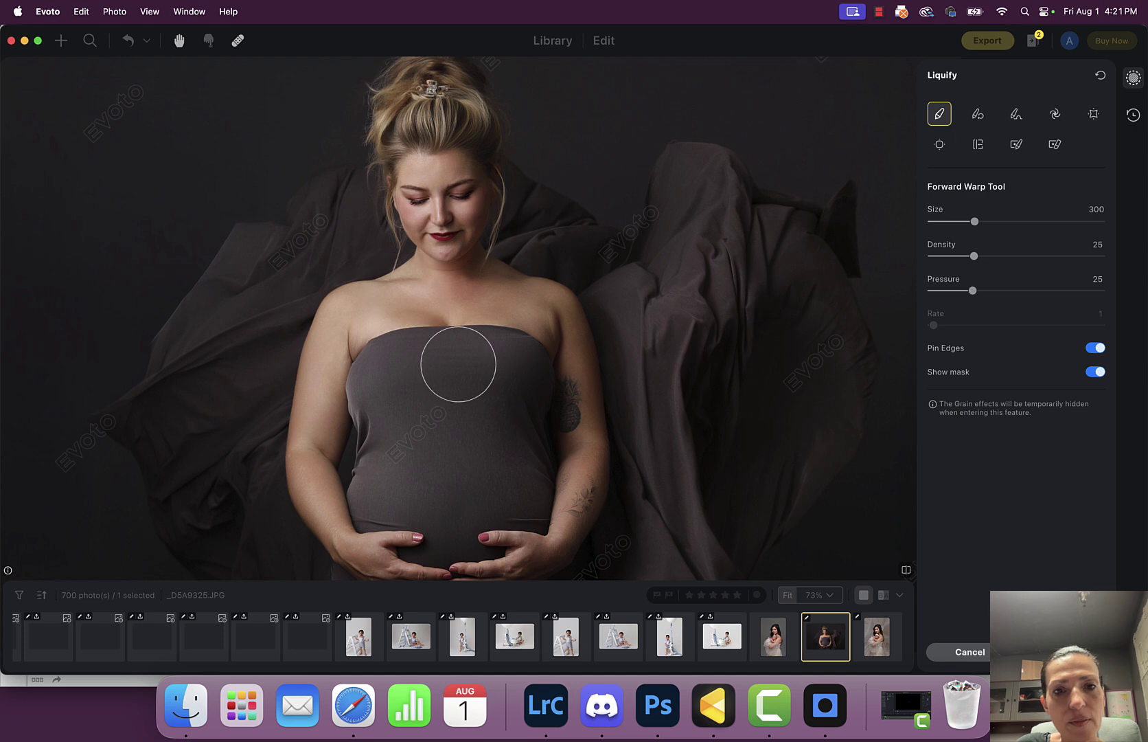
pyautogui.scroll(-2, 457, 364)
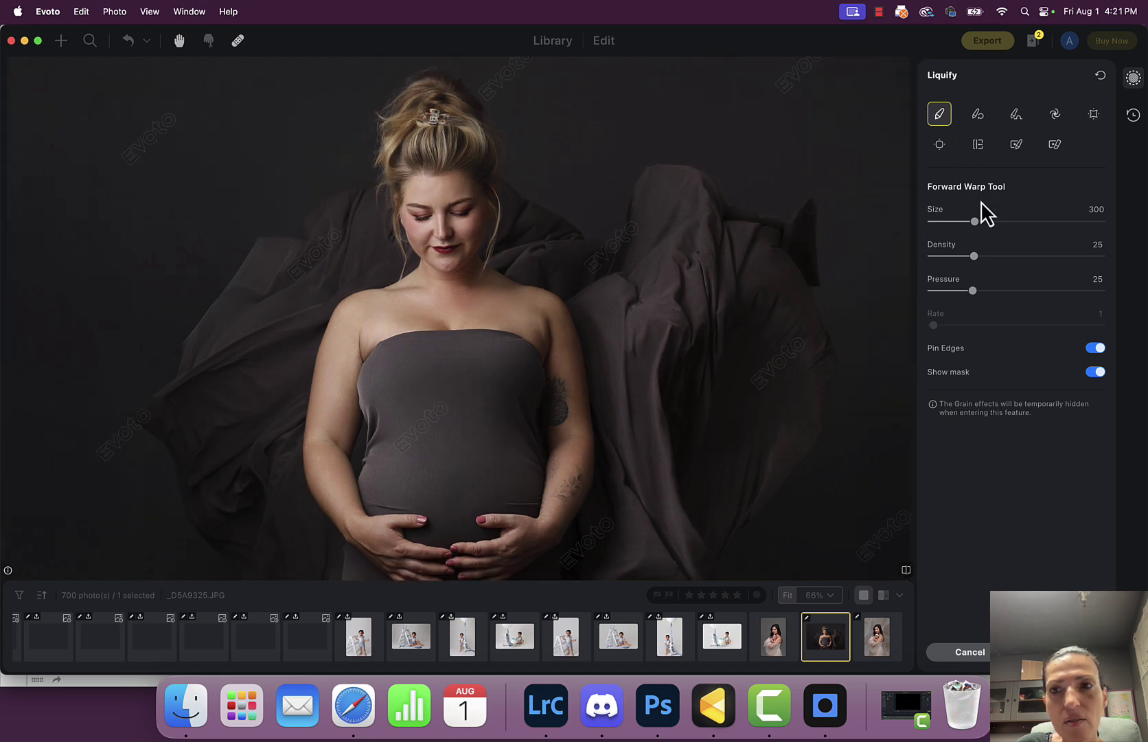
pyautogui.moveTo(974, 221); pyautogui.dragTo(989, 221)
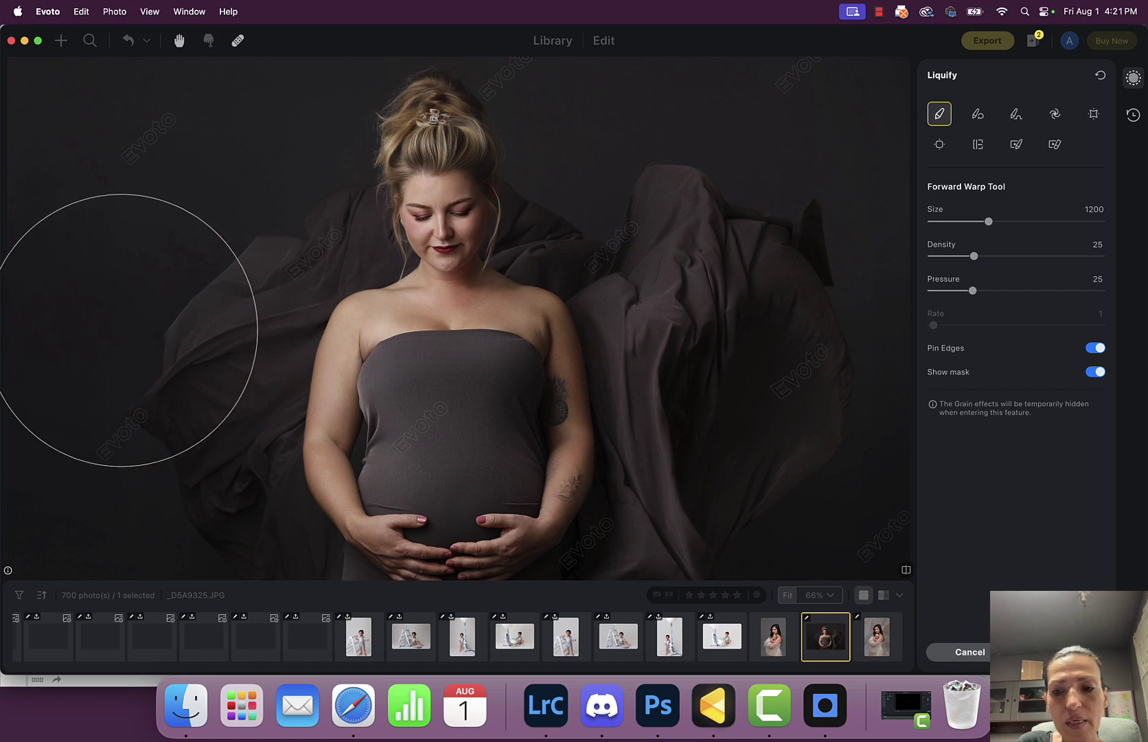
pyautogui.scroll(-3, 121, 330)
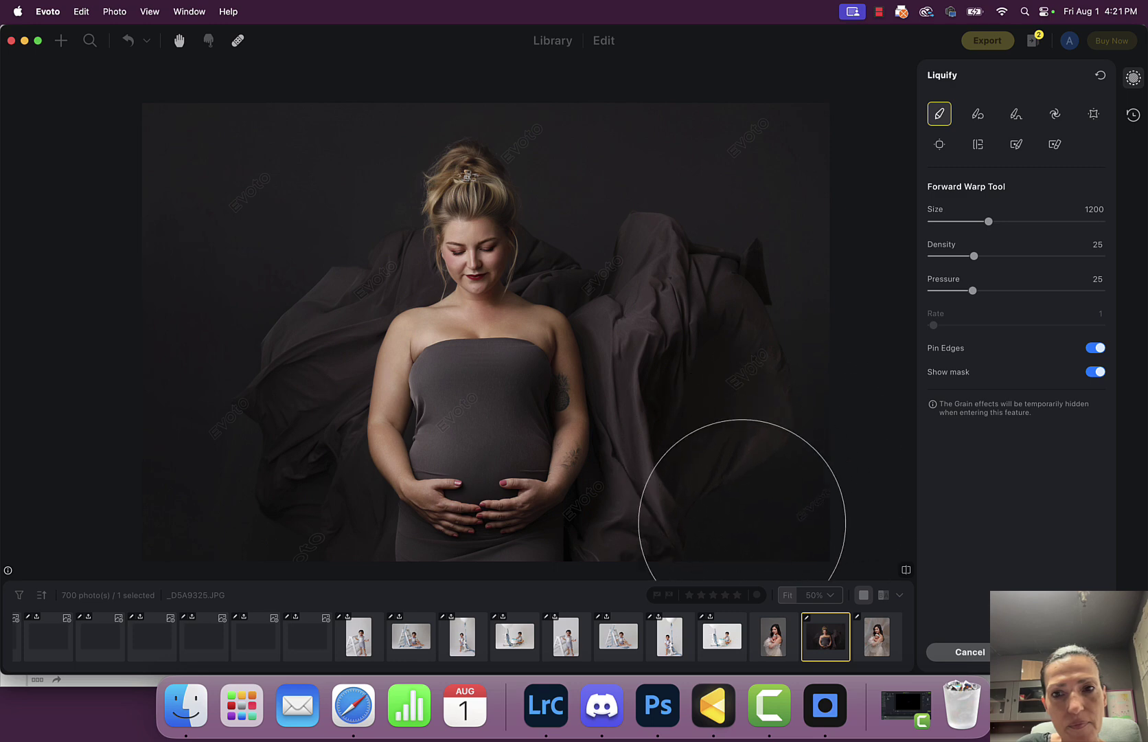
pyautogui.moveTo(782, 368)
pyautogui.mouseDown()
pyautogui.moveTo(743, 276)
pyautogui.moveTo(723, 267)
pyautogui.moveTo(722, 215)
pyautogui.moveTo(752, 244)
pyautogui.moveTo(777, 386)
pyautogui.mouseUp()
pyautogui.click(962, 652)
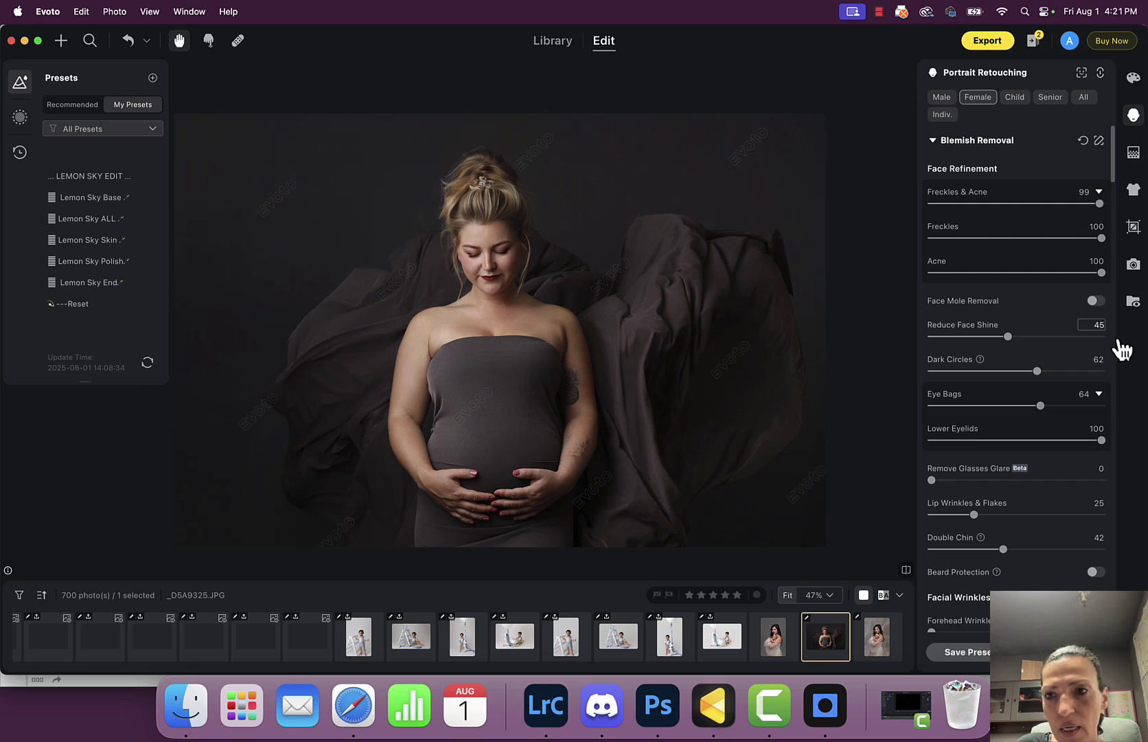
# Step: Try to import the v2 deep eggplant wildflower JPG from the _FineArtFlower1 folder as a custom backdrop in Backdrop Changer
pyautogui.click(1134, 154)
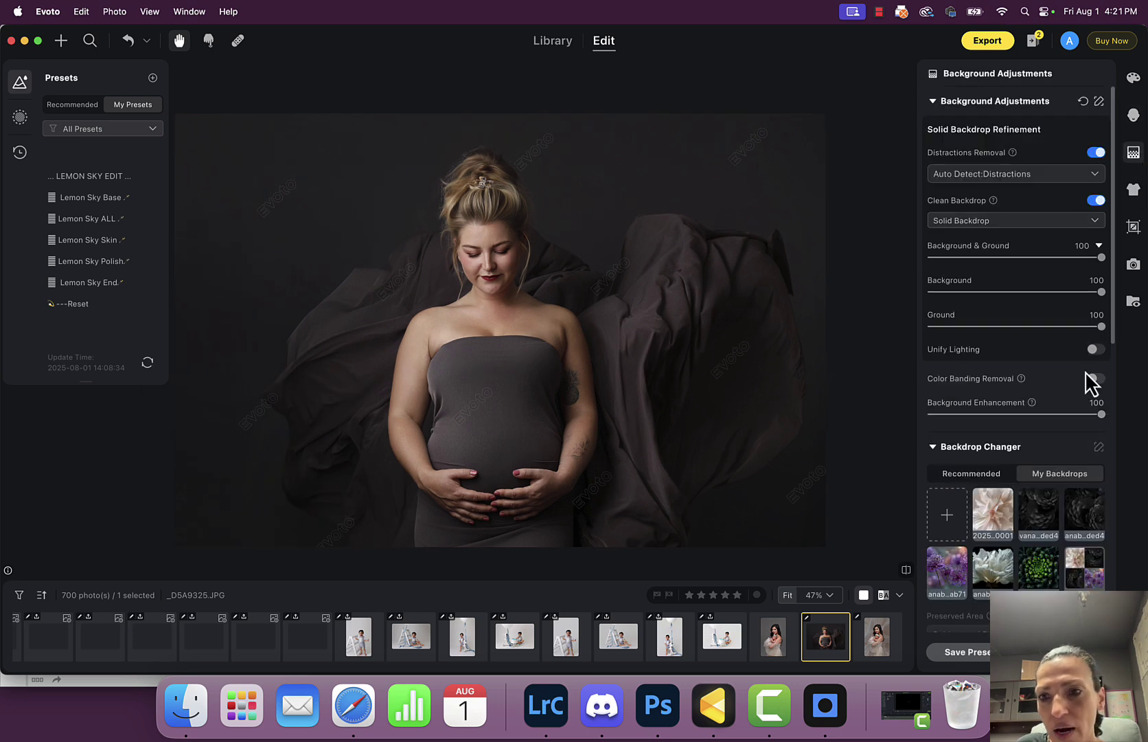
pyautogui.scroll(-2, 1088, 399)
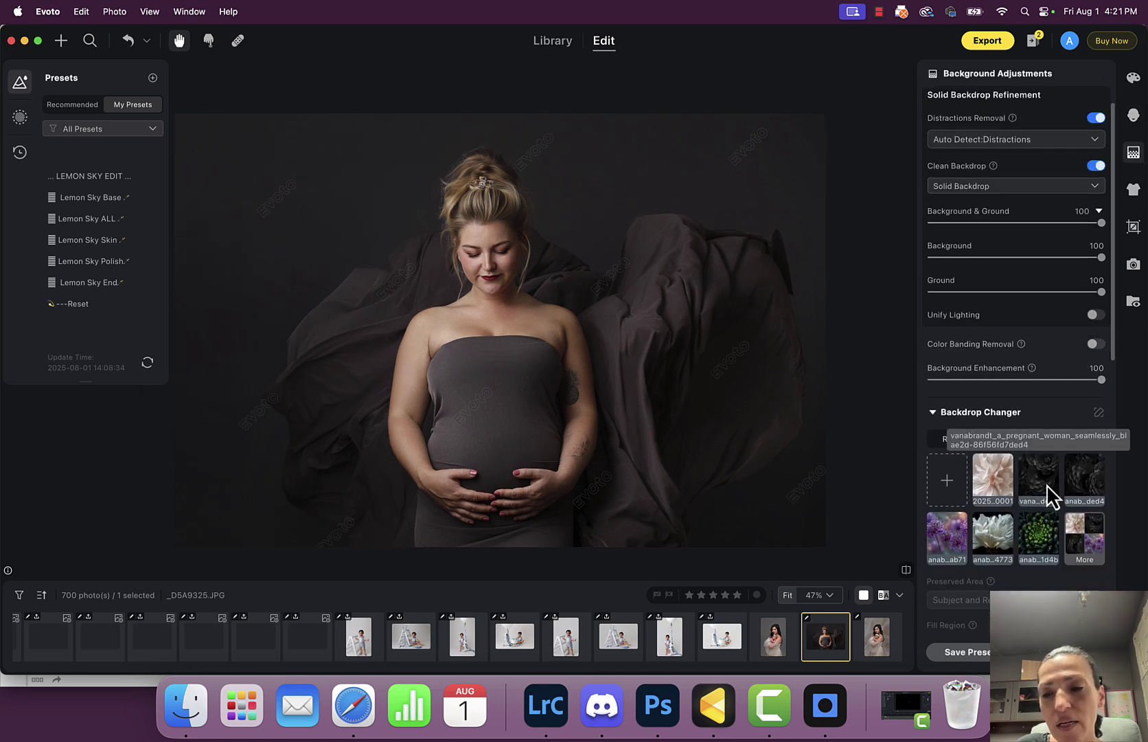
pyautogui.click(938, 490)
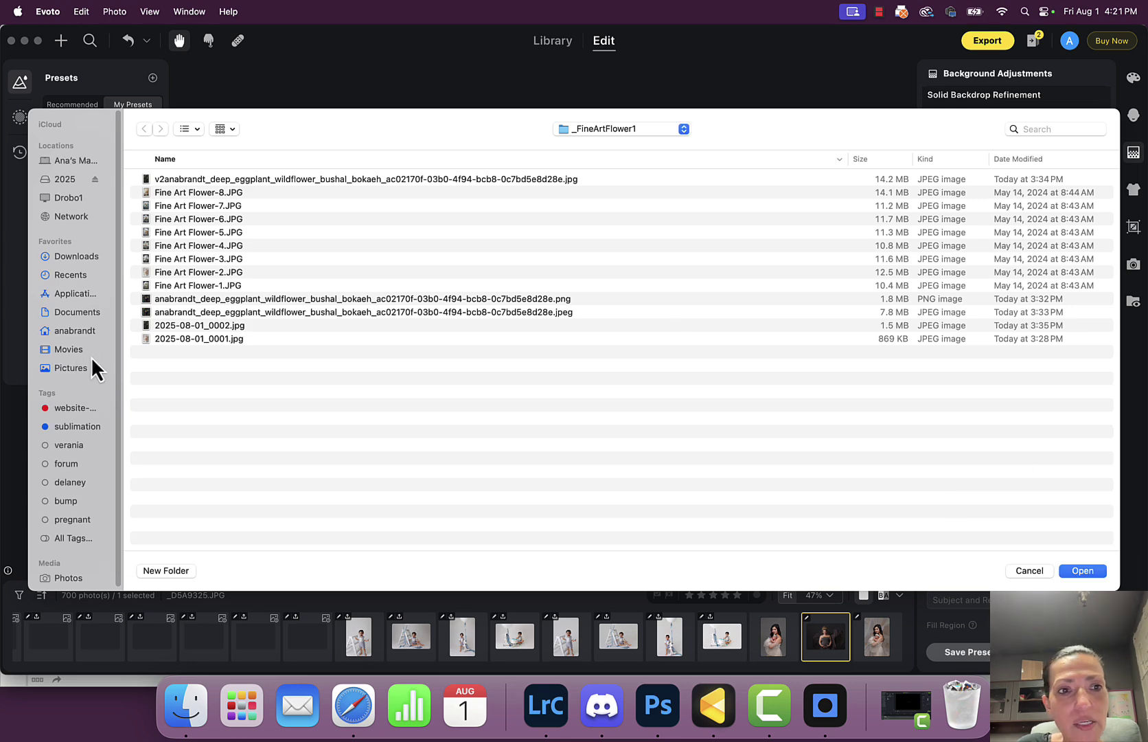
pyautogui.click(166, 313)
pyautogui.click(189, 130)
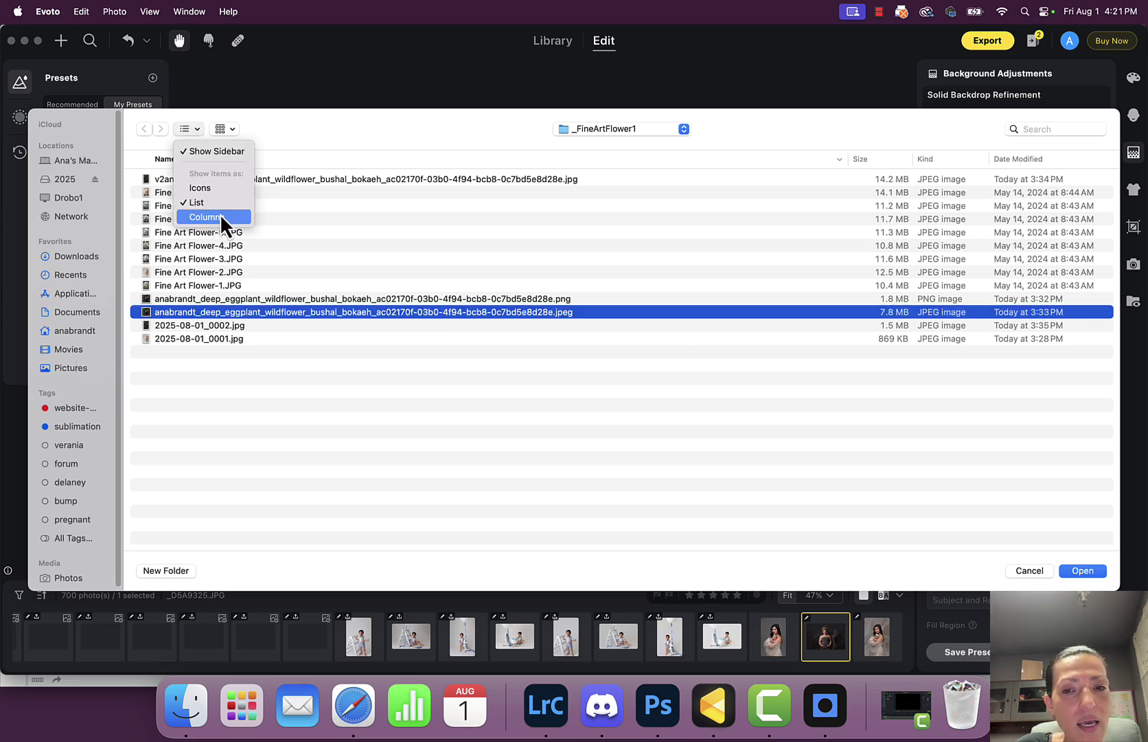
pyautogui.click(236, 231)
pyautogui.click(189, 129)
pyautogui.click(226, 219)
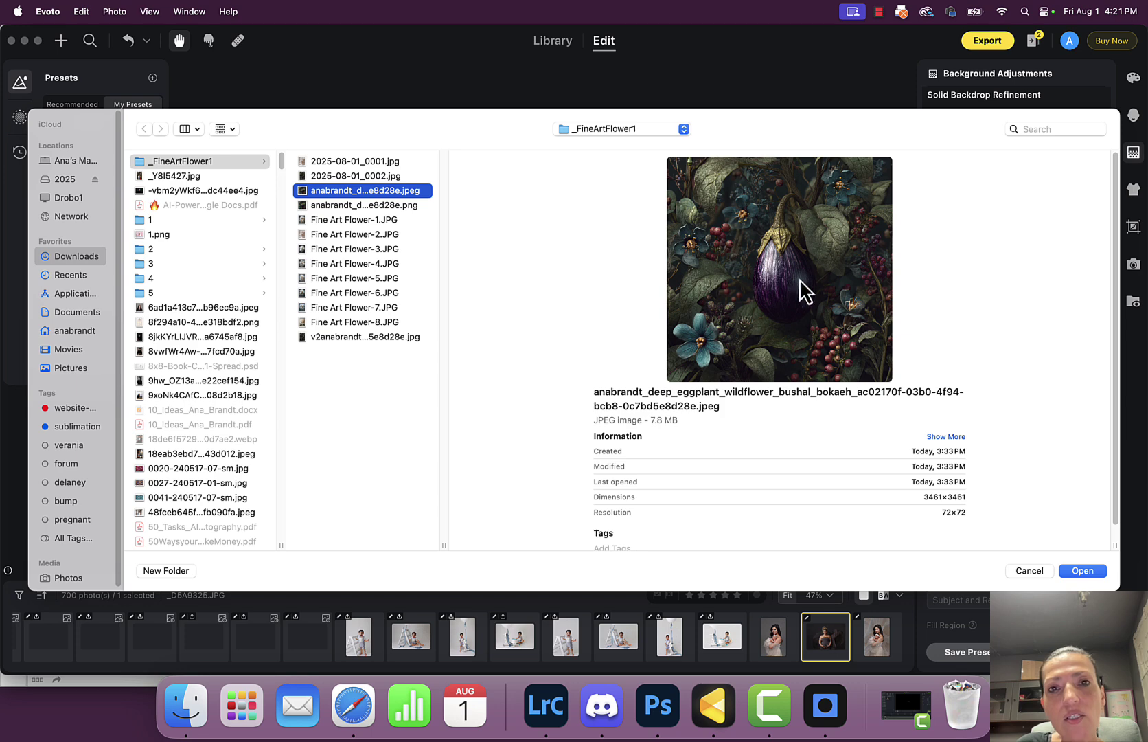
pyautogui.click(379, 337)
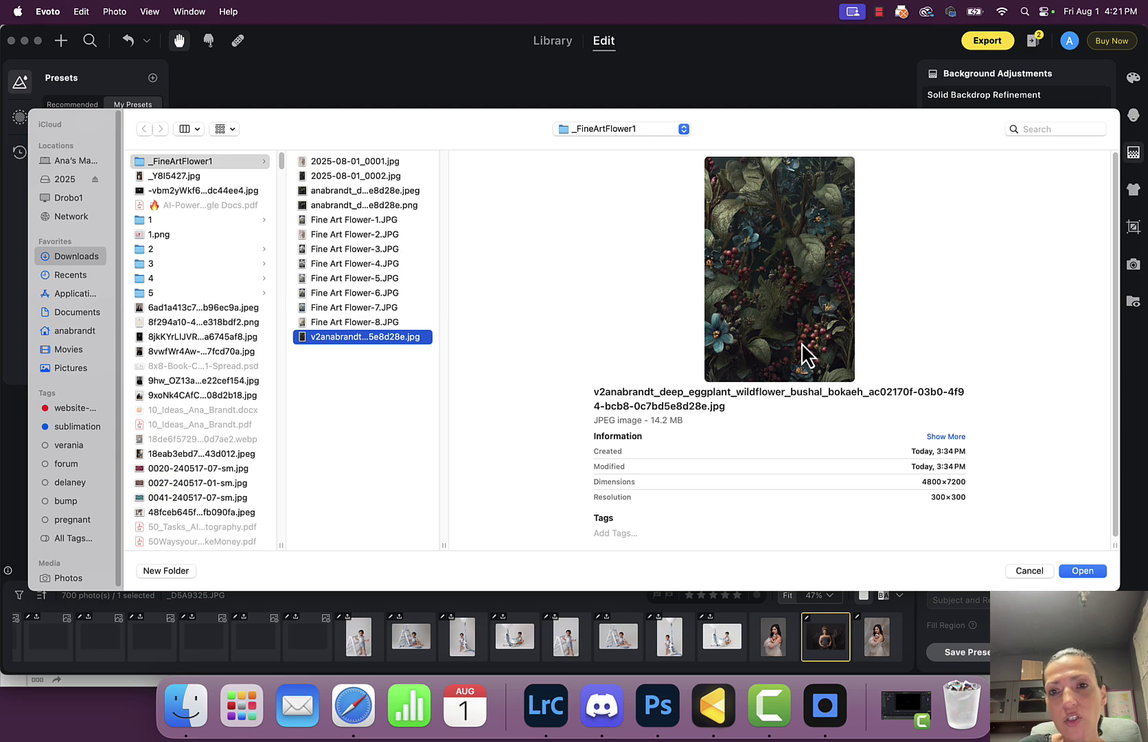
pyautogui.click(1079, 571)
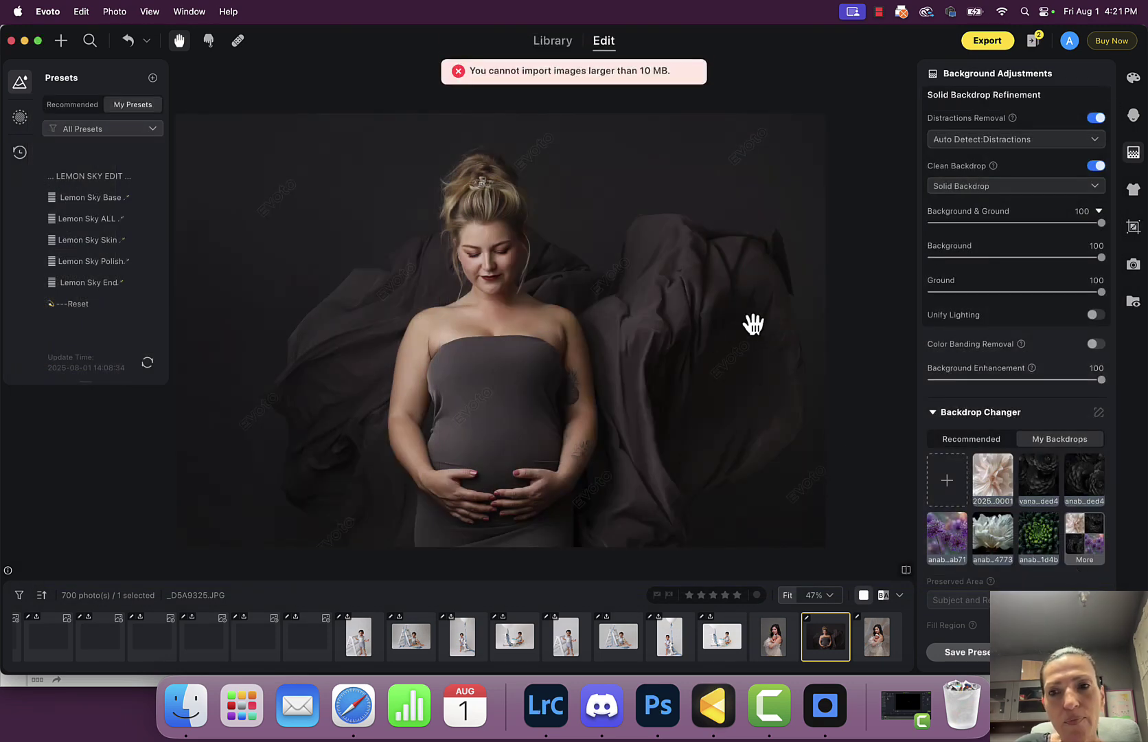
# Step: Switch to Finder and open the v2 deep eggplant wildflower JPG from _FineArtFlower1 in Adobe Photoshop 2025
pyautogui.click(184, 708)
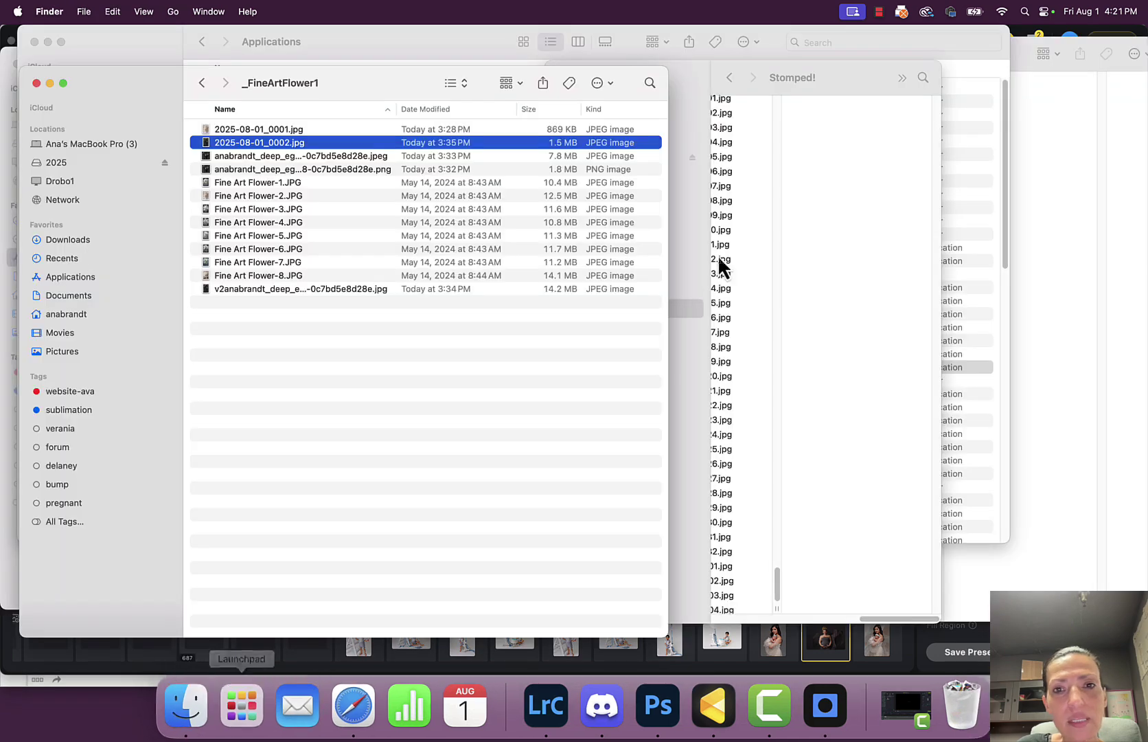
pyautogui.rightClick(248, 287)
pyautogui.moveTo(308, 305)
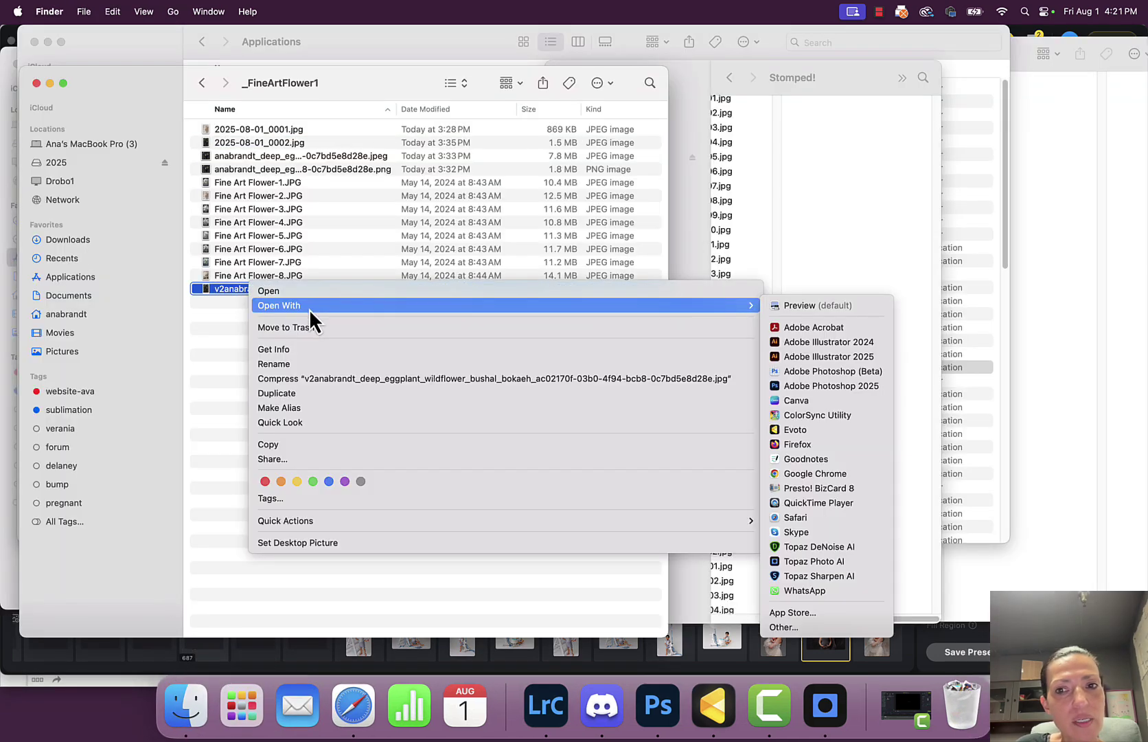
pyautogui.click(831, 386)
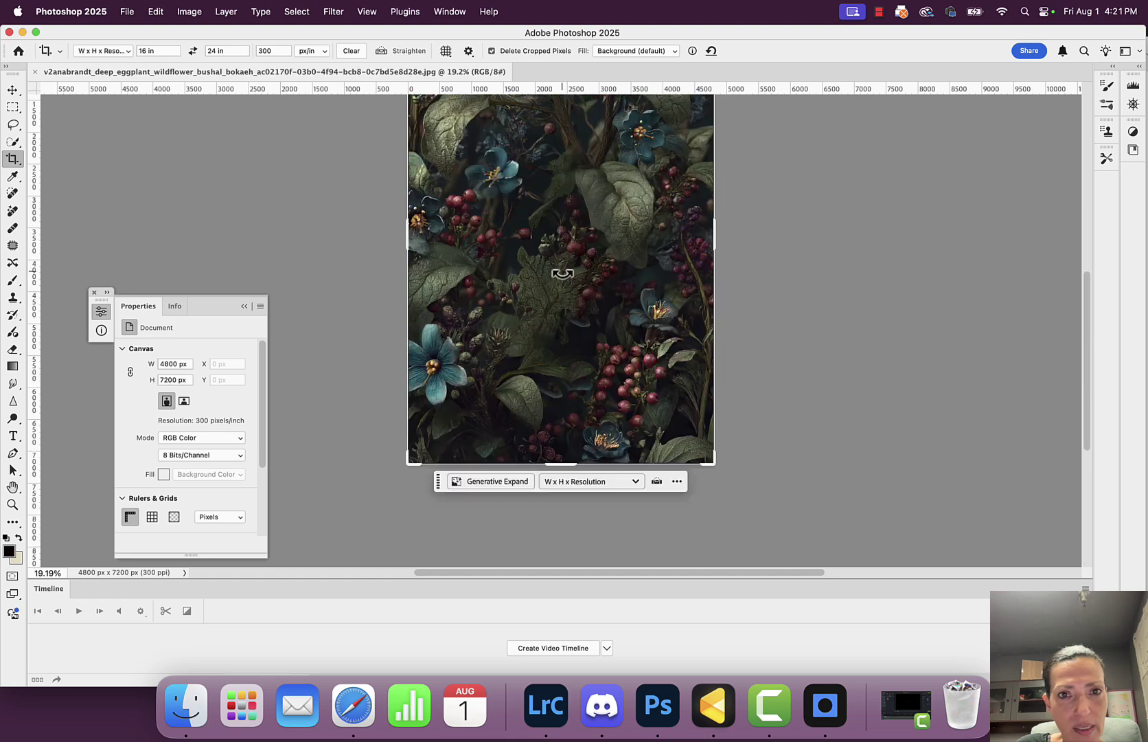
# Step: Rotate the floral backdrop image 90° clockwise into landscape orientation
pyautogui.click(14, 93)
pyautogui.click(189, 12)
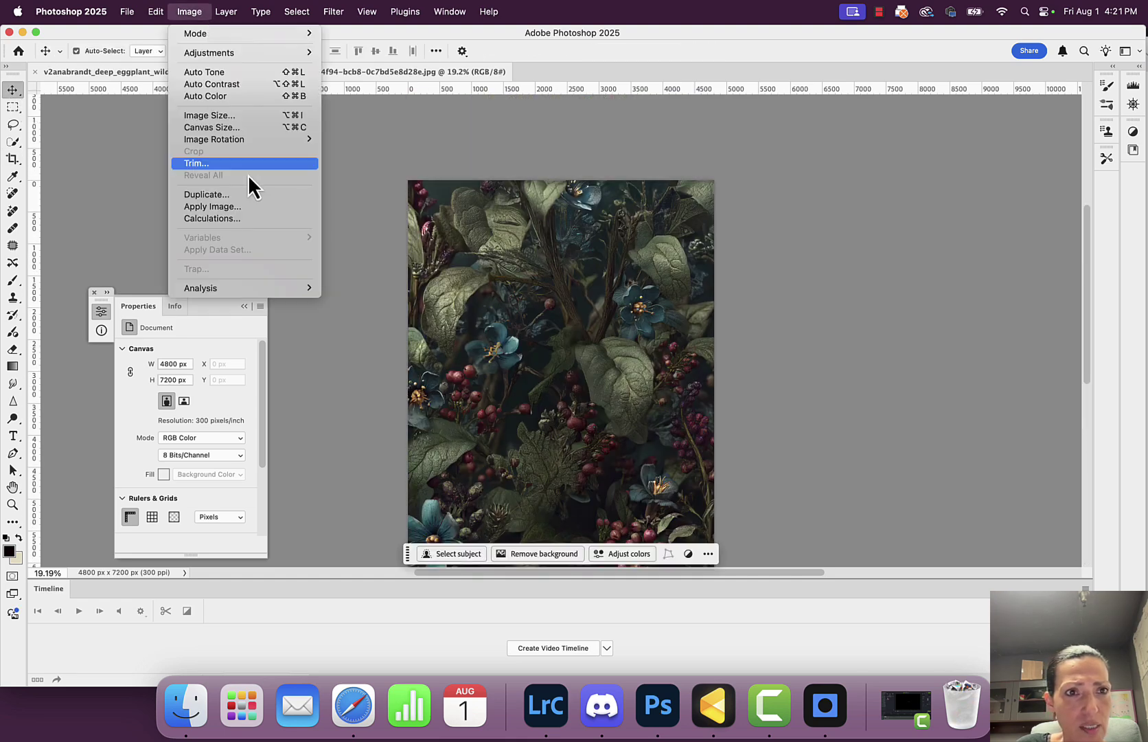
pyautogui.moveTo(263, 138)
pyautogui.click(358, 152)
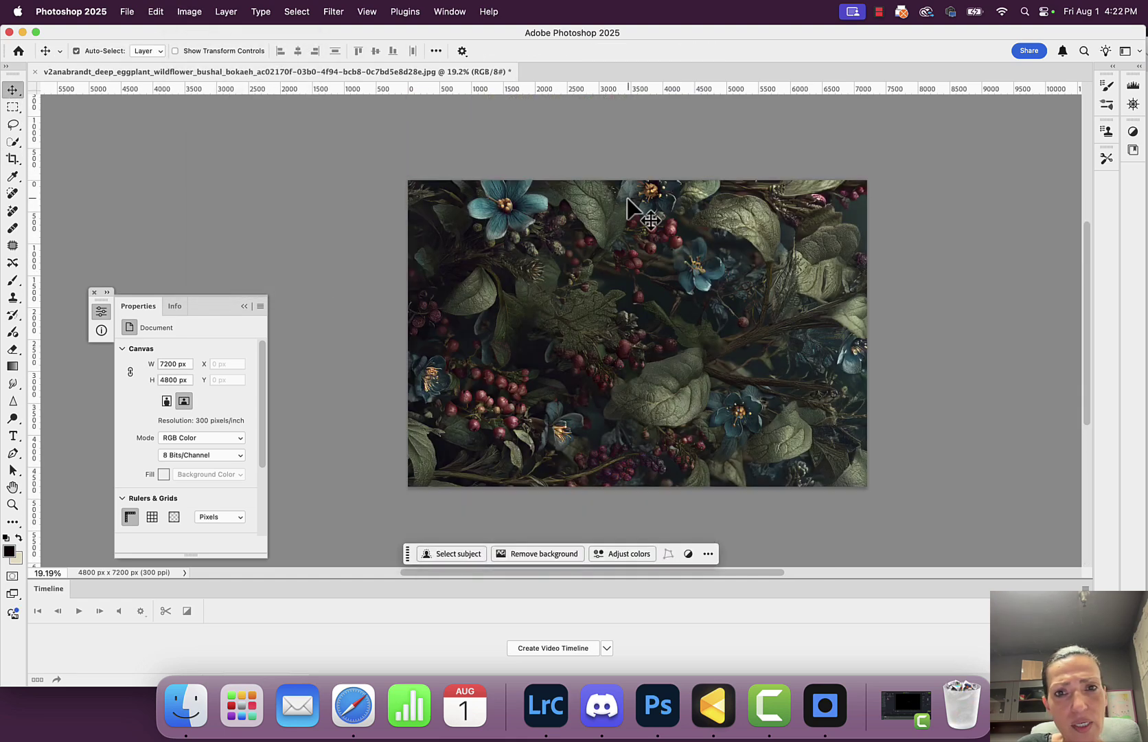
# Step: Save the rotated backdrop as a new JPEG in _FineArtFlower1, prefixing its file name with "h" and using quality 11
pyautogui.click(131, 12)
pyautogui.click(168, 162)
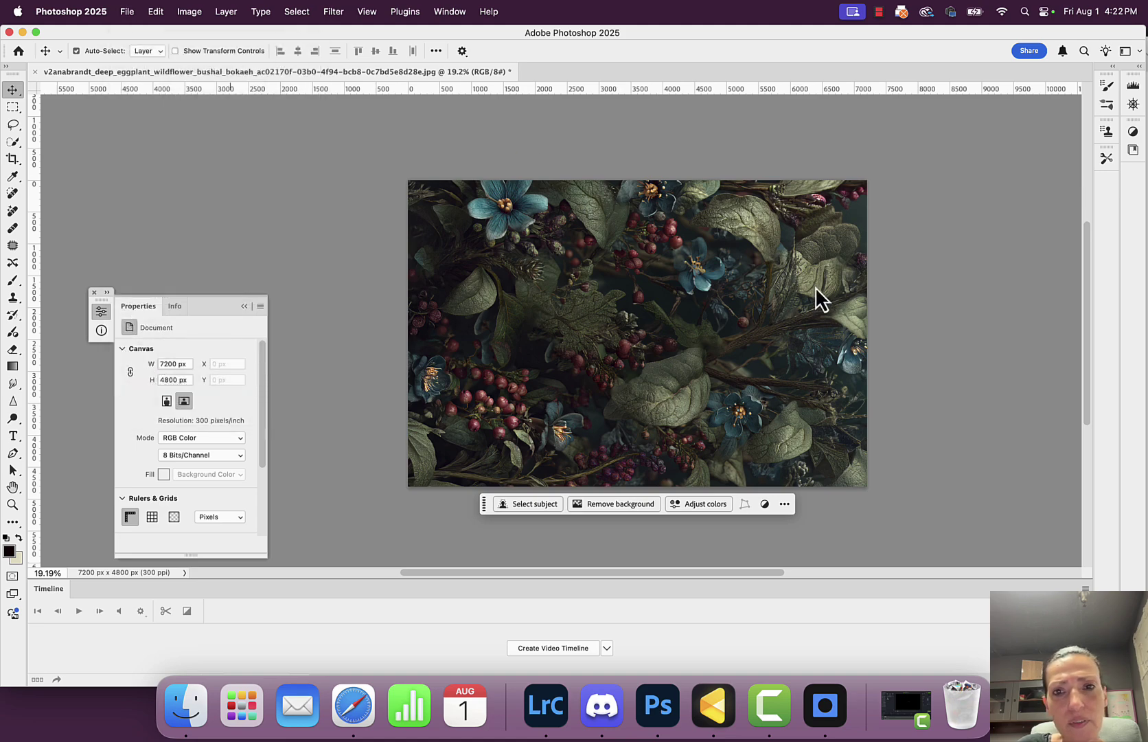
pyautogui.press('Left')
pyautogui.write('h')
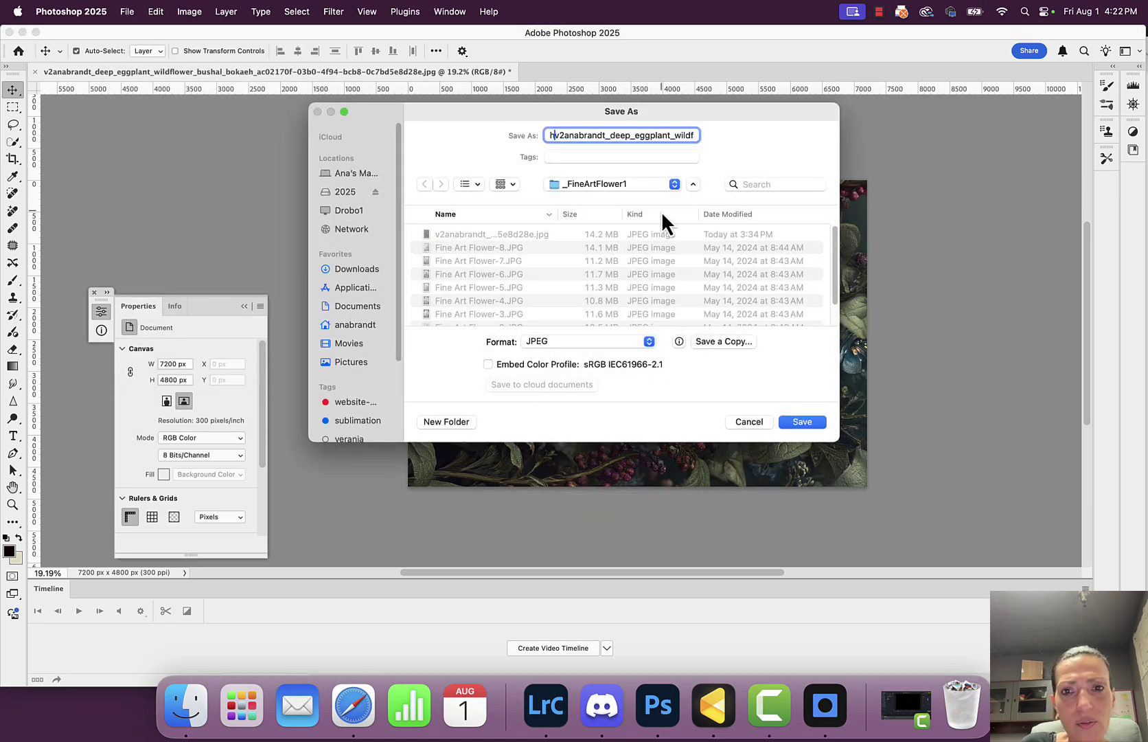
pyautogui.click(801, 422)
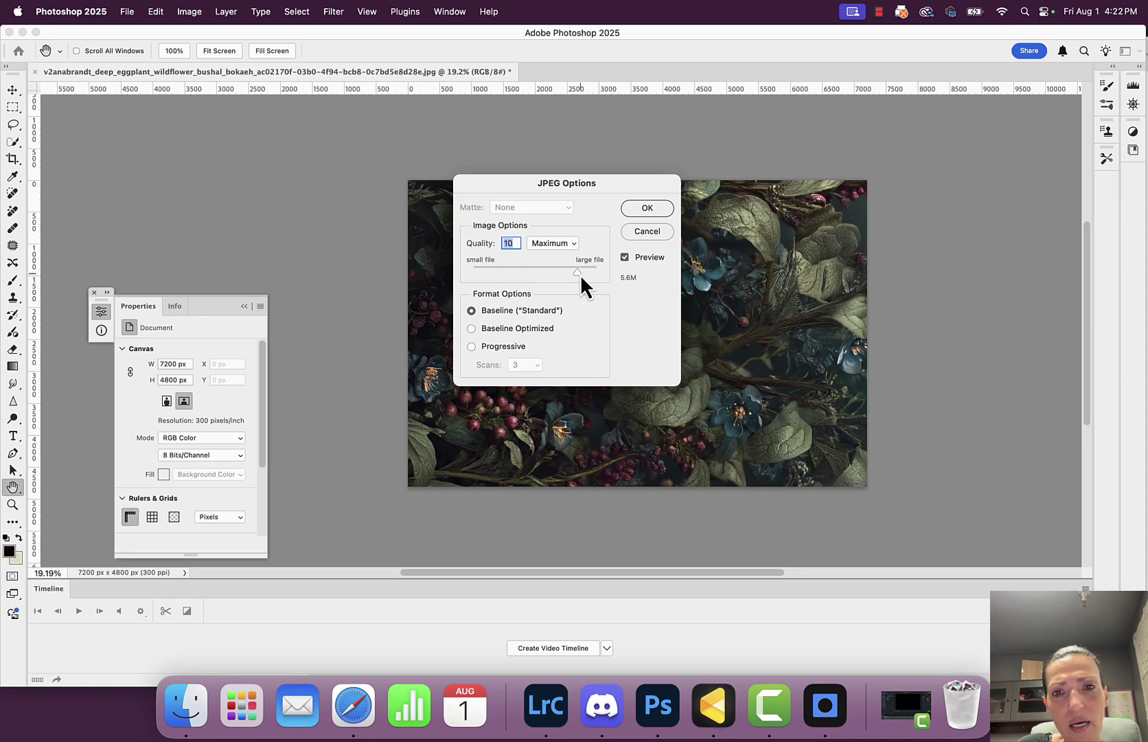
pyautogui.moveTo(581, 273); pyautogui.dragTo(585, 272)
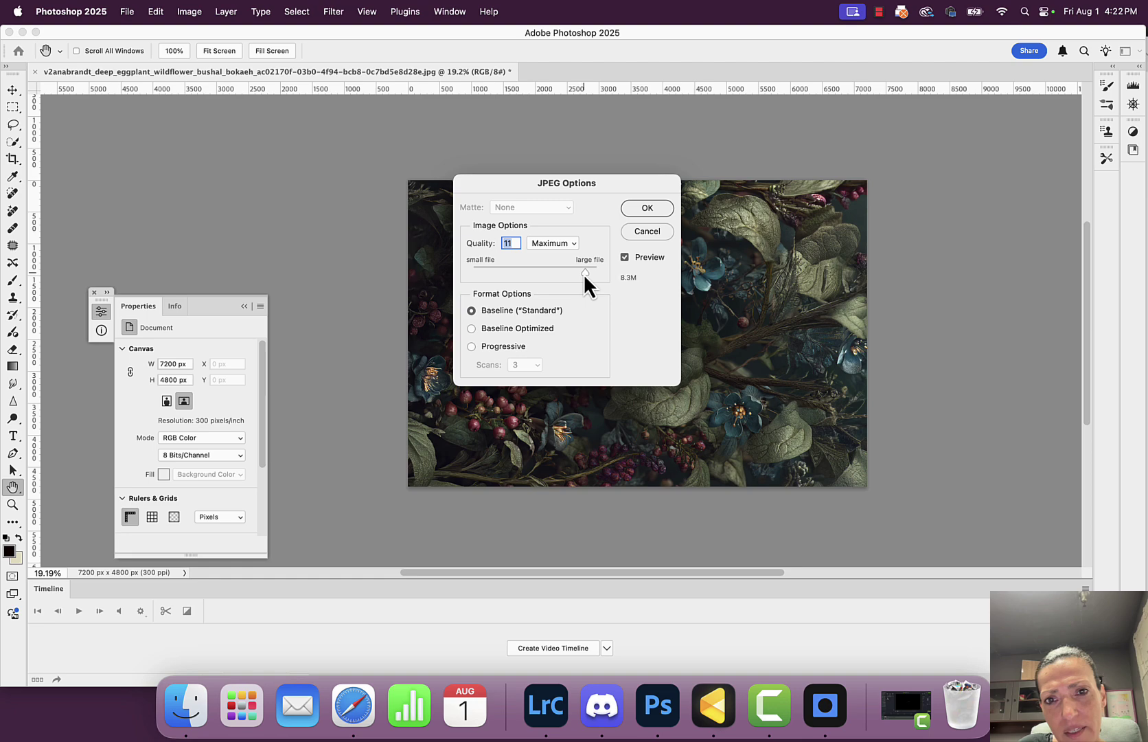
pyautogui.click(658, 210)
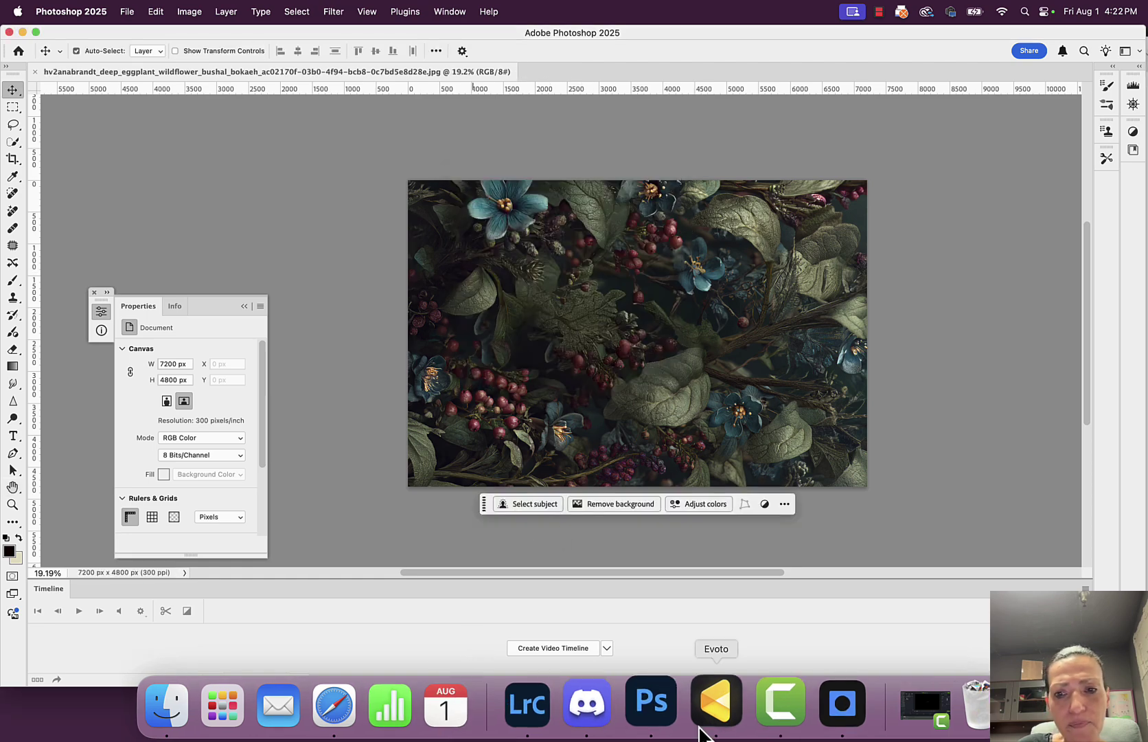
# Step: Switch back to Evoto, import the h-prefixed landscape floral JPEG as a custom backdrop and apply it to the maternity photo
pyautogui.click(713, 706)
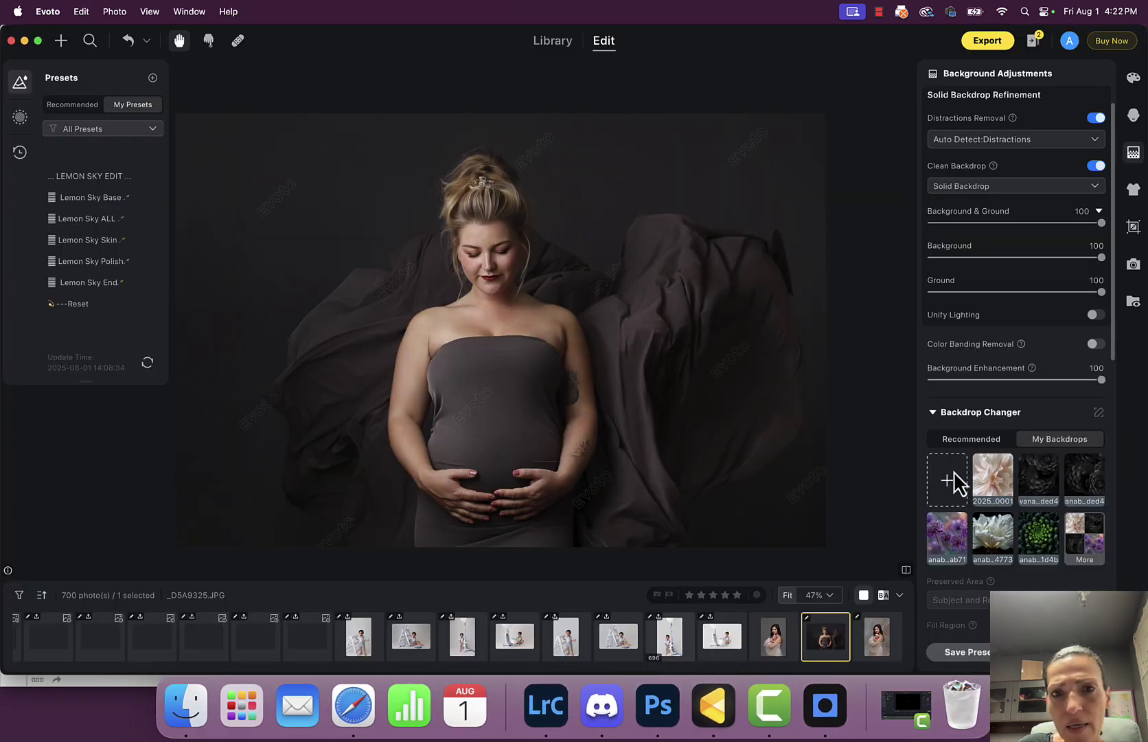
pyautogui.click(955, 480)
pyautogui.doubleClick(349, 338)
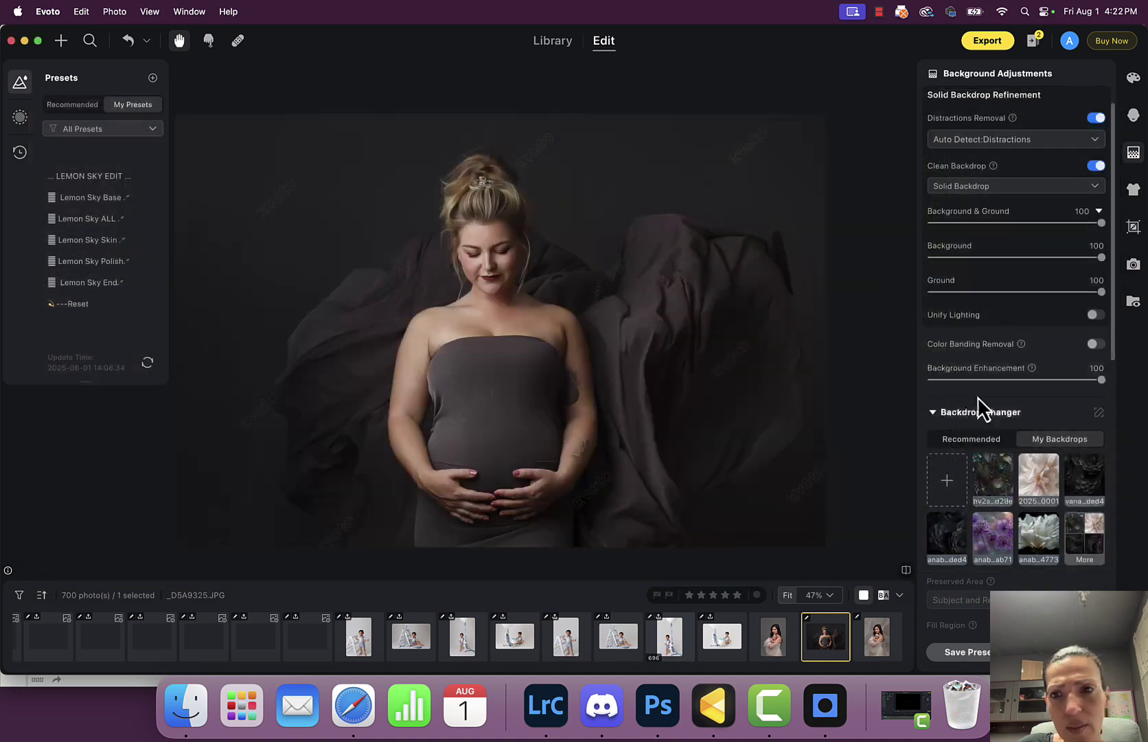
pyautogui.click(987, 485)
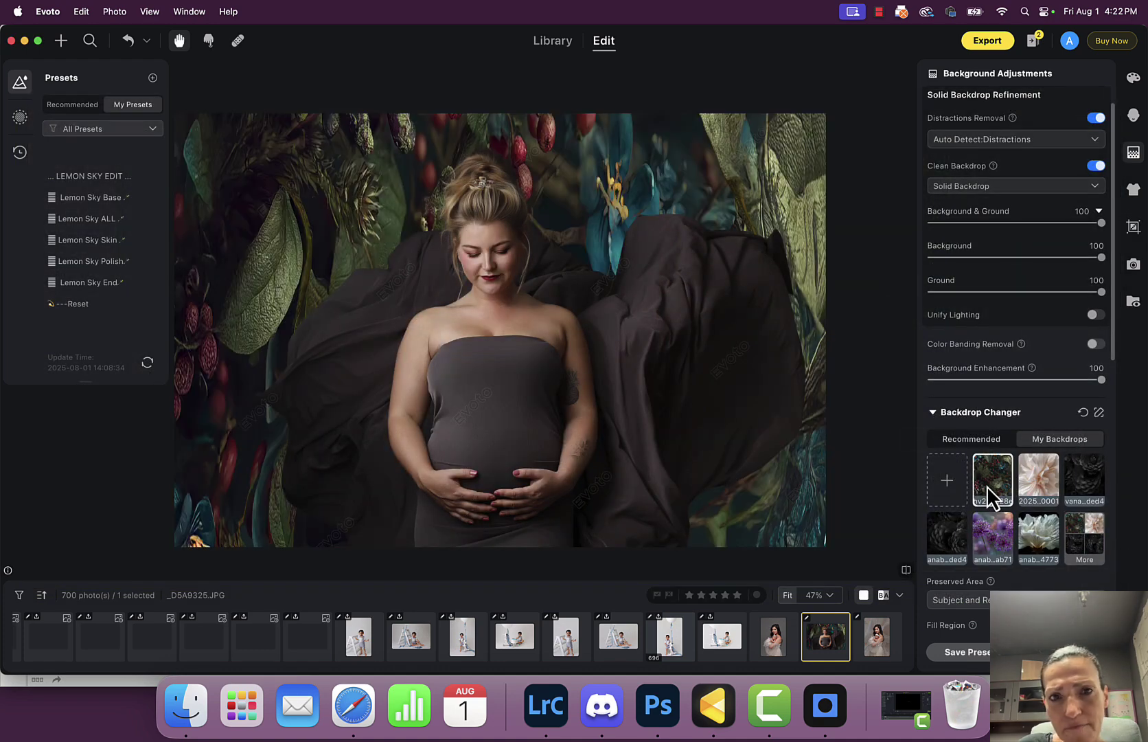
# Step: Set the floral backdrop's Fill Mode to Center Alignment, its Vertical offset to -10 and its Opacity to 21
pyautogui.scroll(-5, 1063, 394)
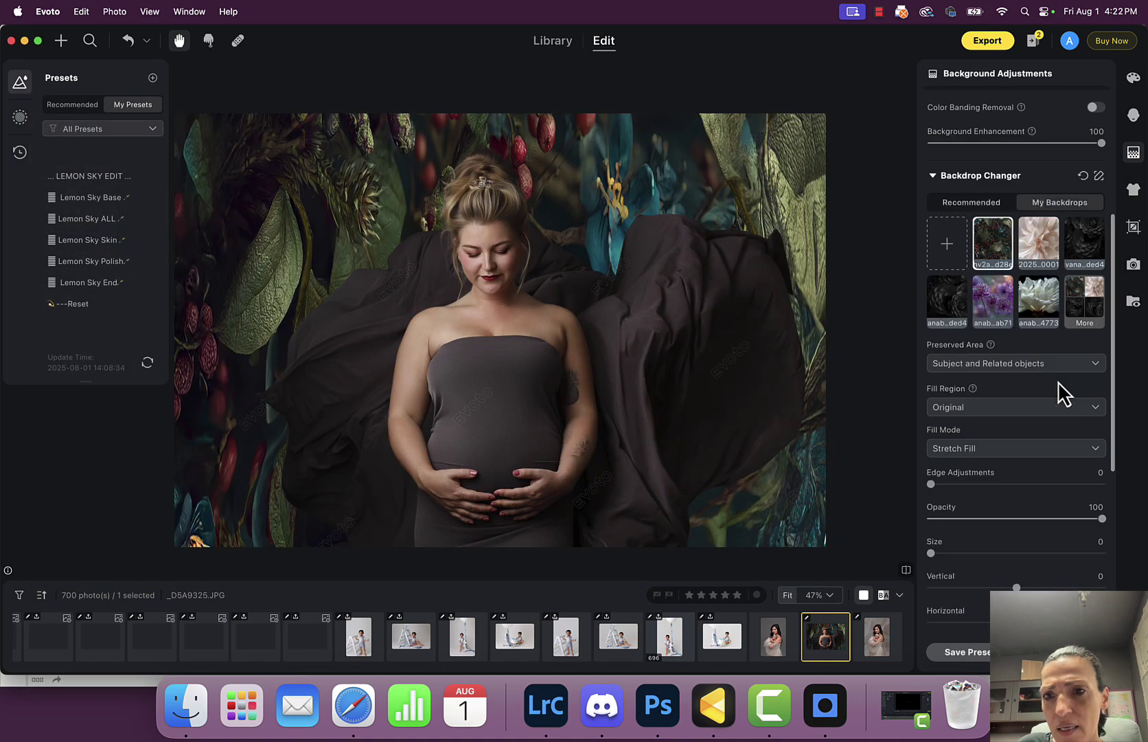
pyautogui.scroll(-1, 1063, 393)
pyautogui.click(979, 418)
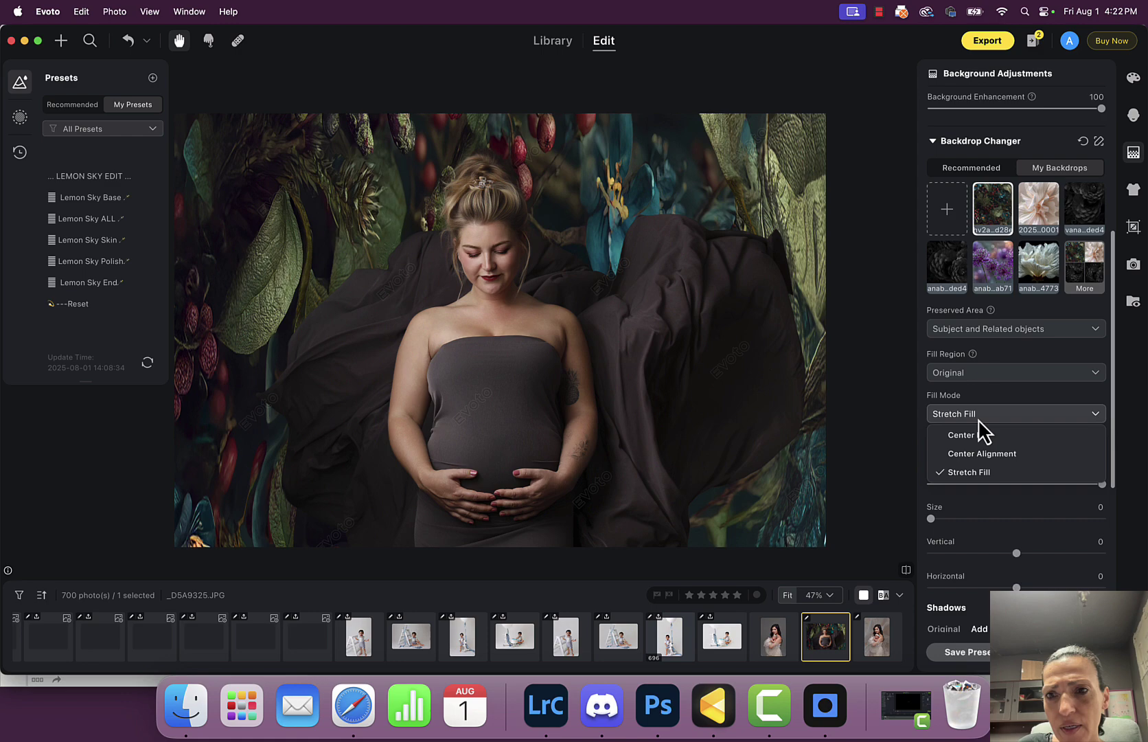
pyautogui.click(987, 455)
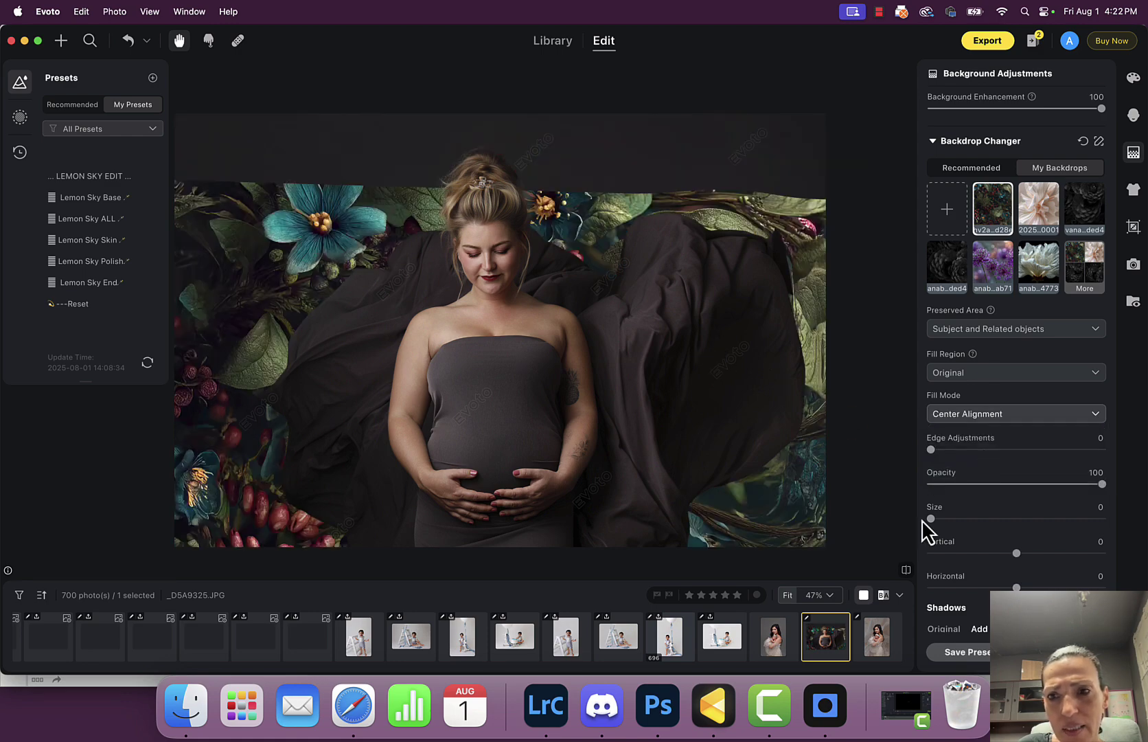
pyautogui.moveTo(1019, 551); pyautogui.dragTo(1009, 552)
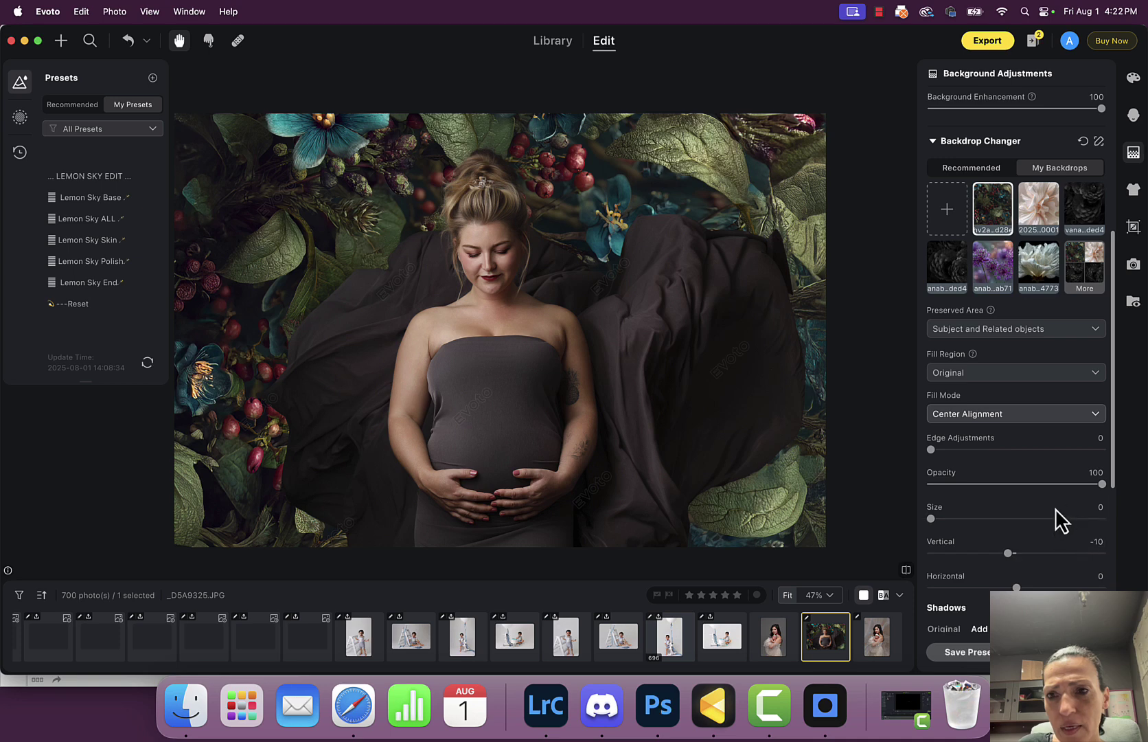
pyautogui.moveTo(1102, 487); pyautogui.dragTo(976, 492)
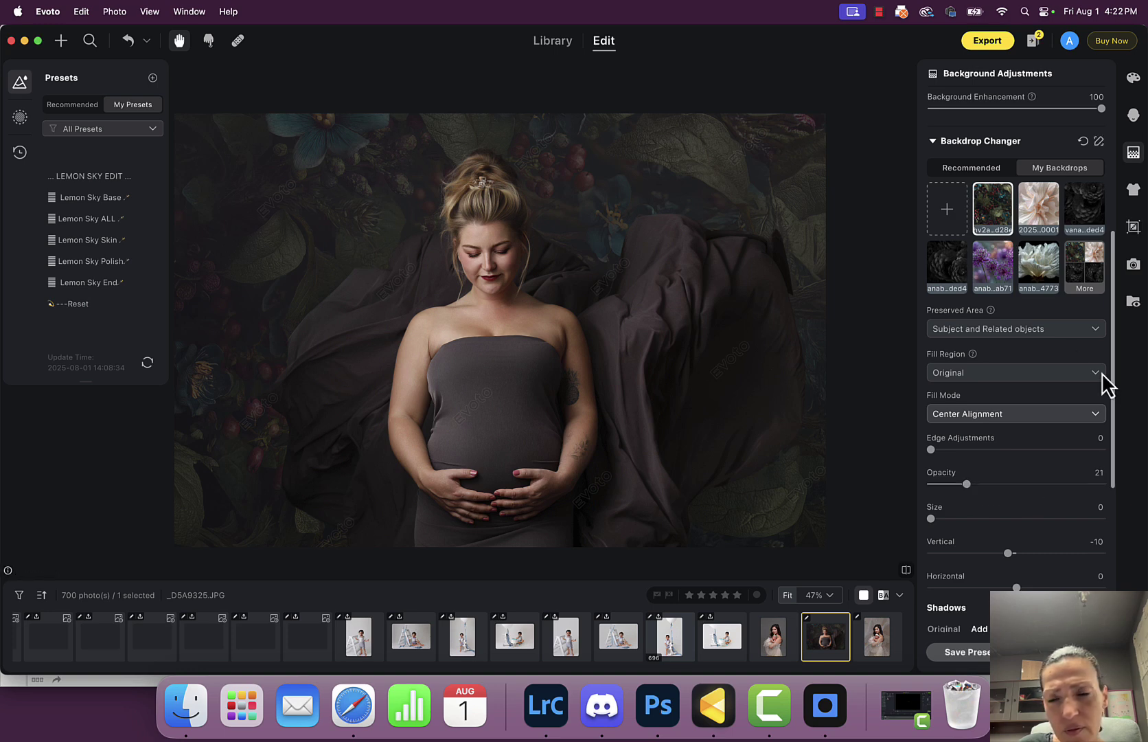
# Step: Change the Blend Mode in the backdrop's shadow settings to Soft Light
pyautogui.scroll(-2, 1088, 423)
pyautogui.scroll(-8, 1088, 423)
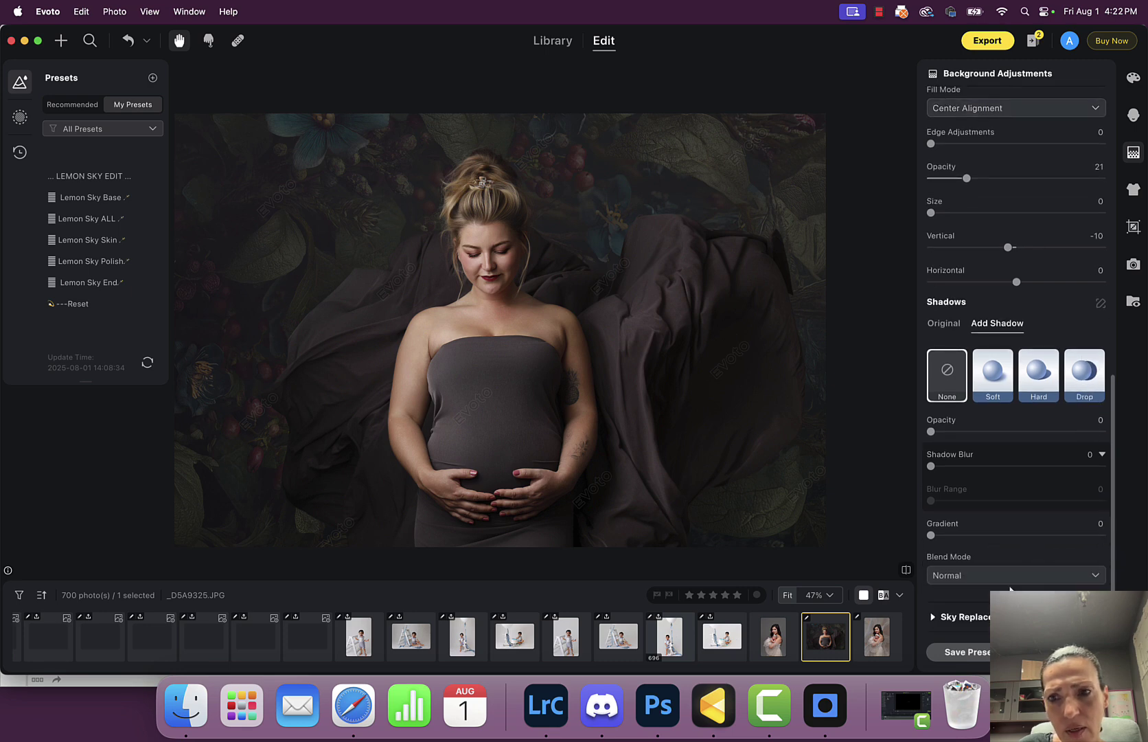
pyautogui.click(982, 576)
pyautogui.click(970, 633)
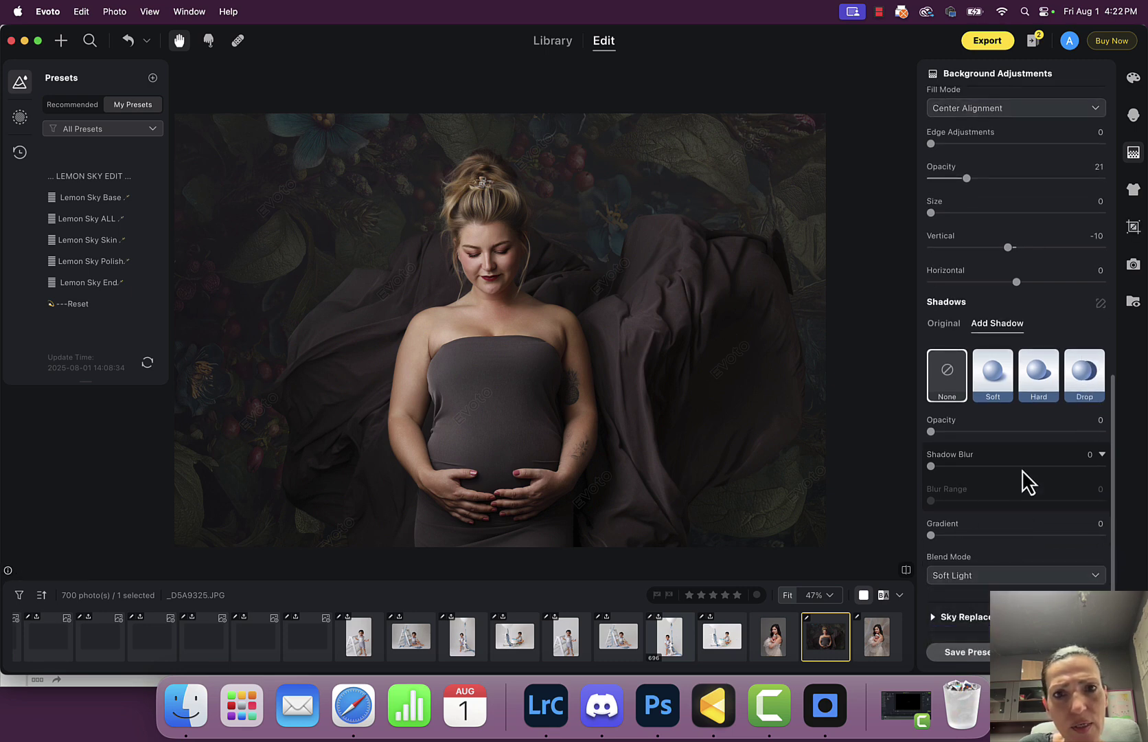
pyautogui.scroll(10, 998, 382)
pyautogui.scroll(2, 1000, 384)
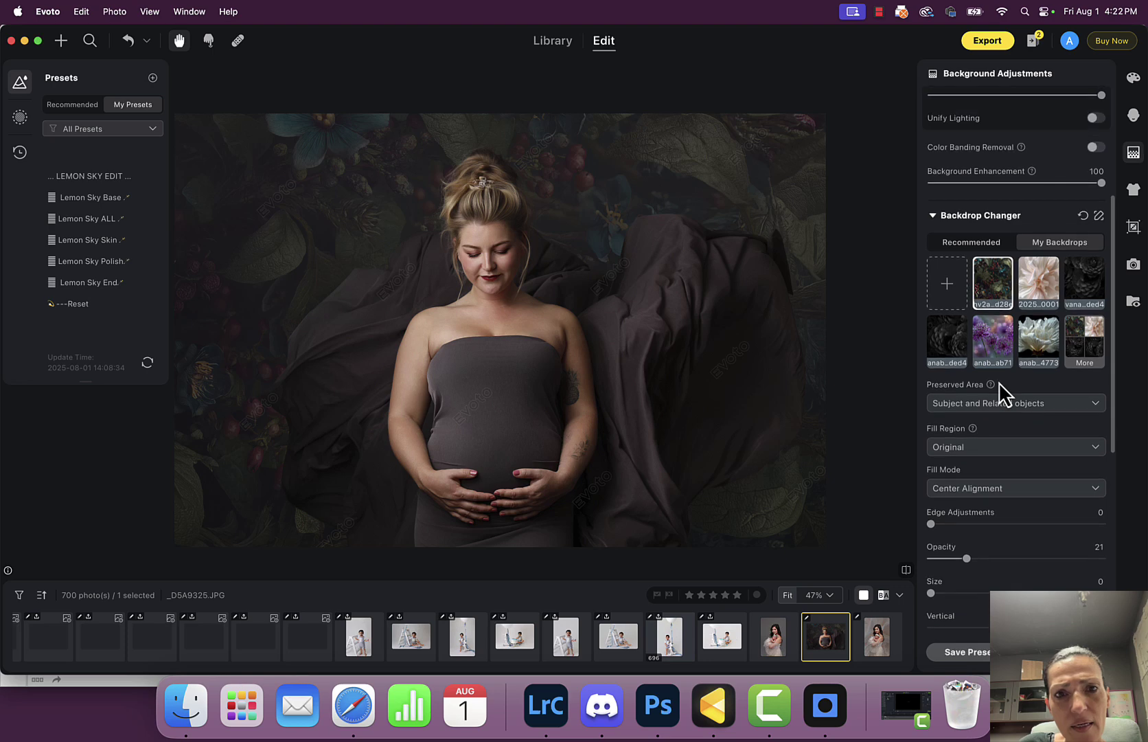
pyautogui.scroll(-12, 1000, 384)
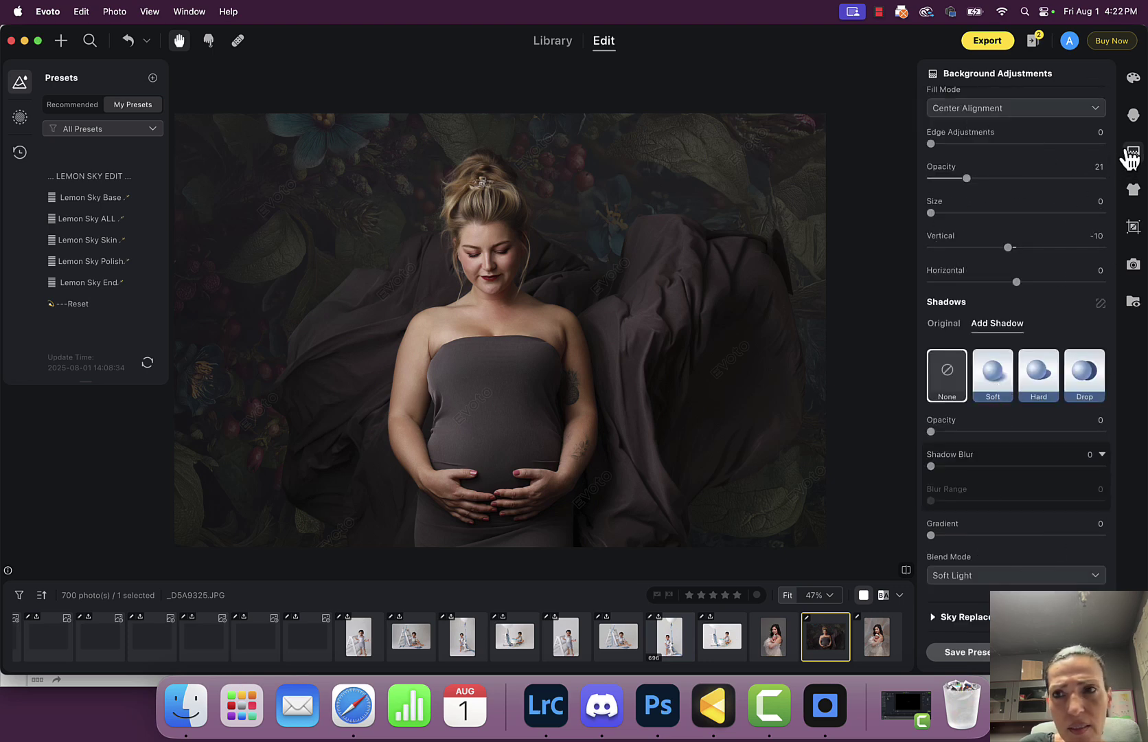
# Step: Open the full set of AI Color looks from the color adjustments for the maternity photo
pyautogui.click(1134, 77)
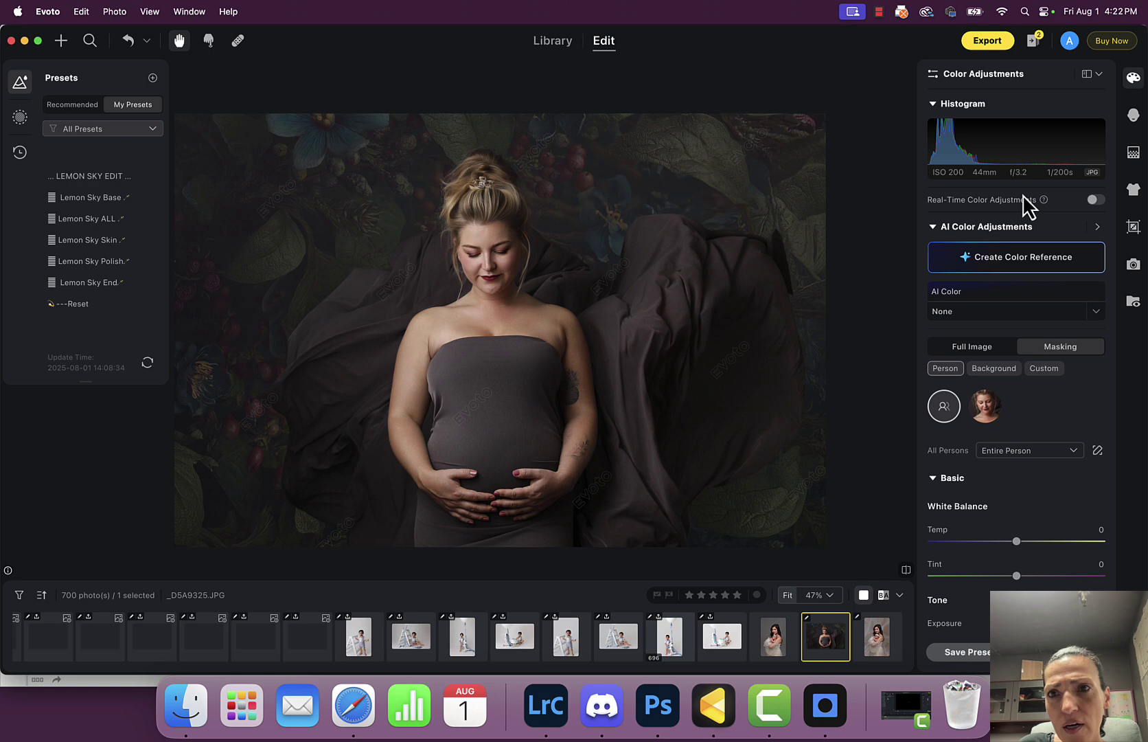
pyautogui.click(1096, 74)
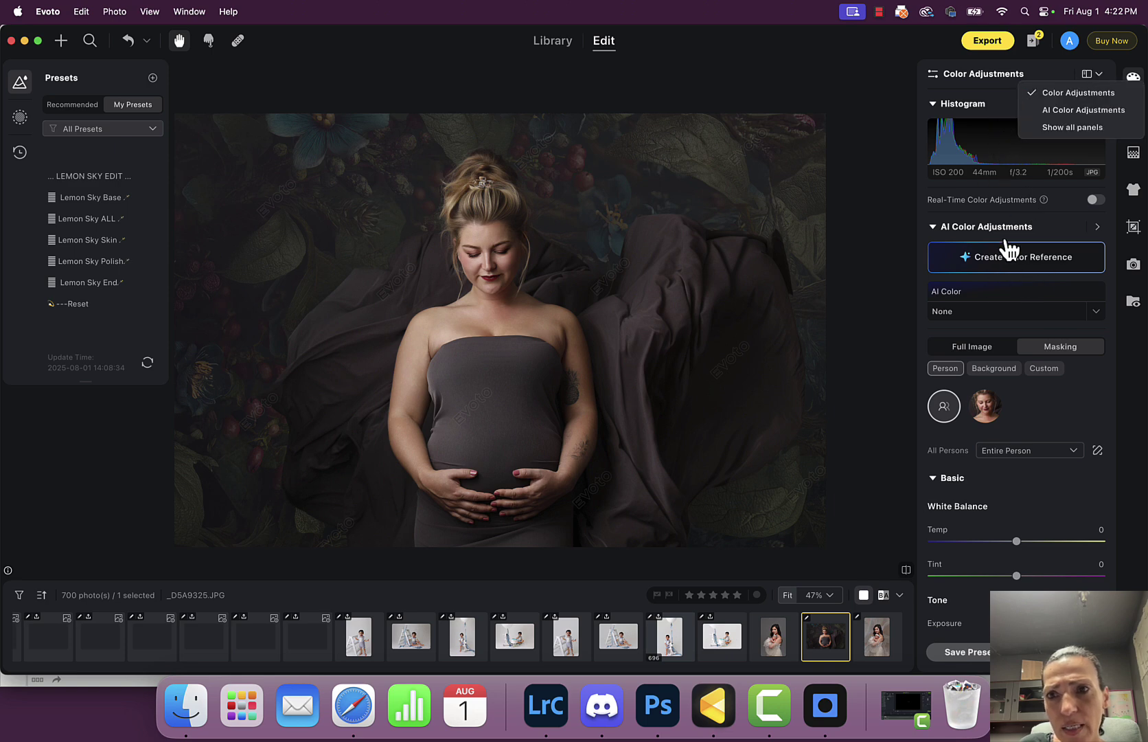
pyautogui.click(1097, 228)
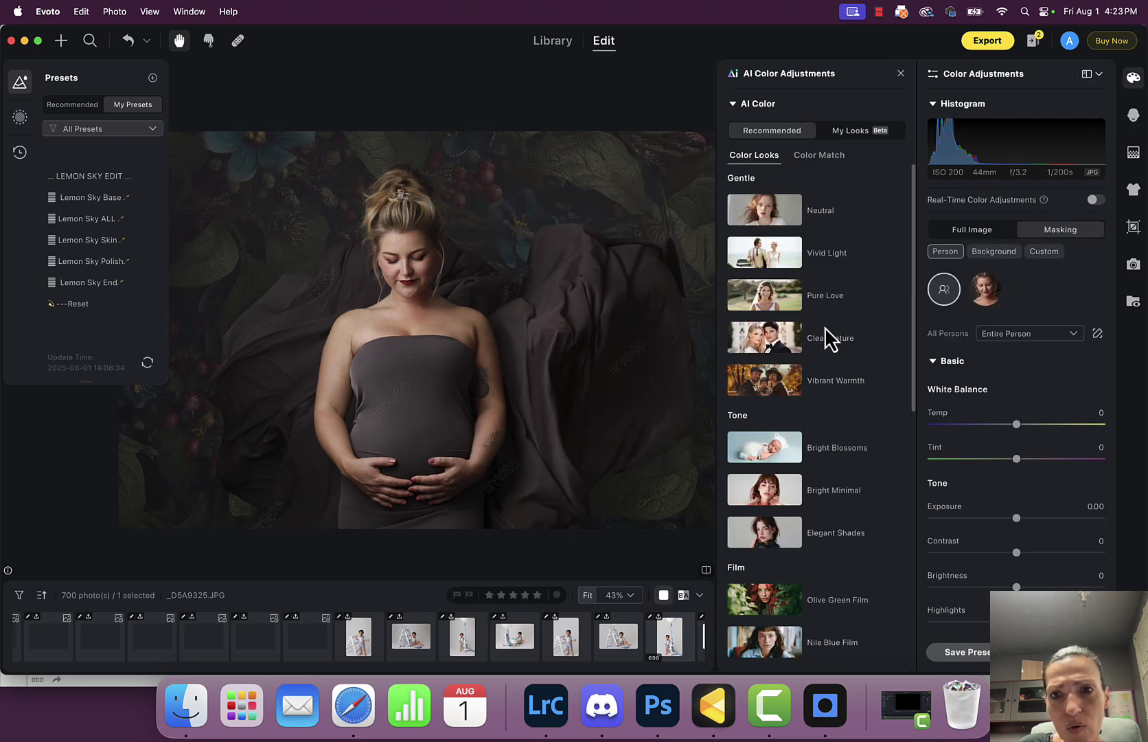
# Step: Try the Bright Minimal, Elegant Shades, Olive Green Film, Vibrant Warmth and Clear Nature color looks on the maternity photo
pyautogui.scroll(-2, 810, 487)
pyautogui.click(774, 455)
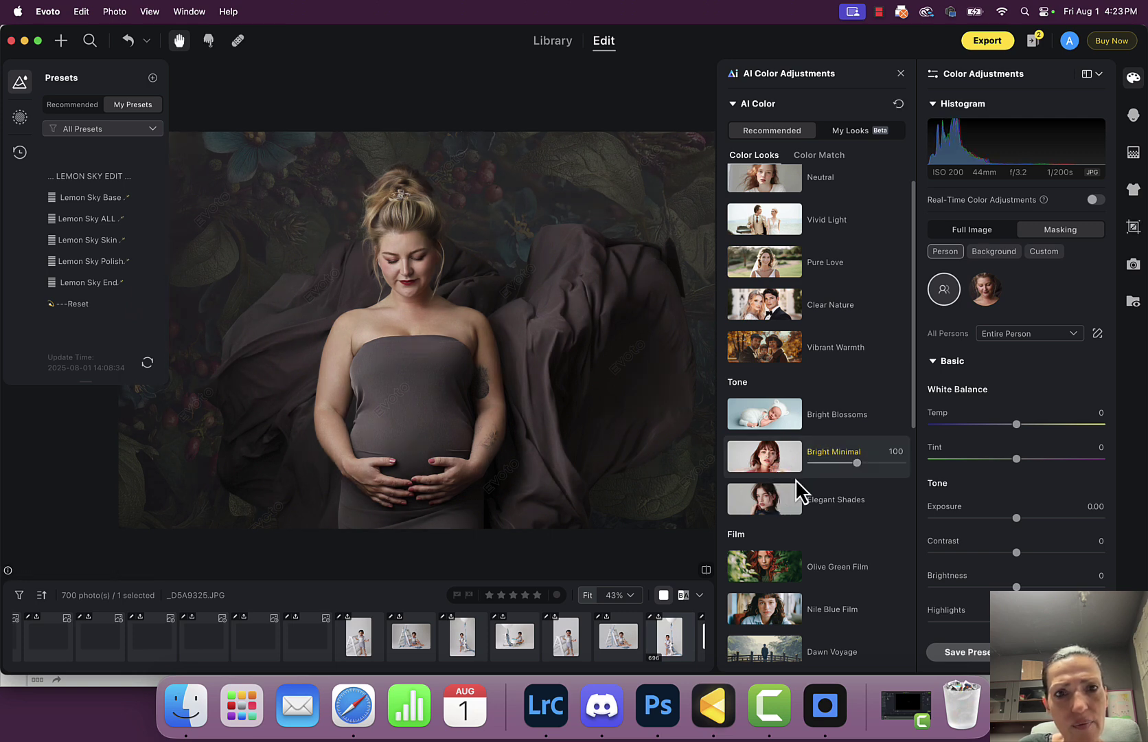
pyautogui.click(777, 514)
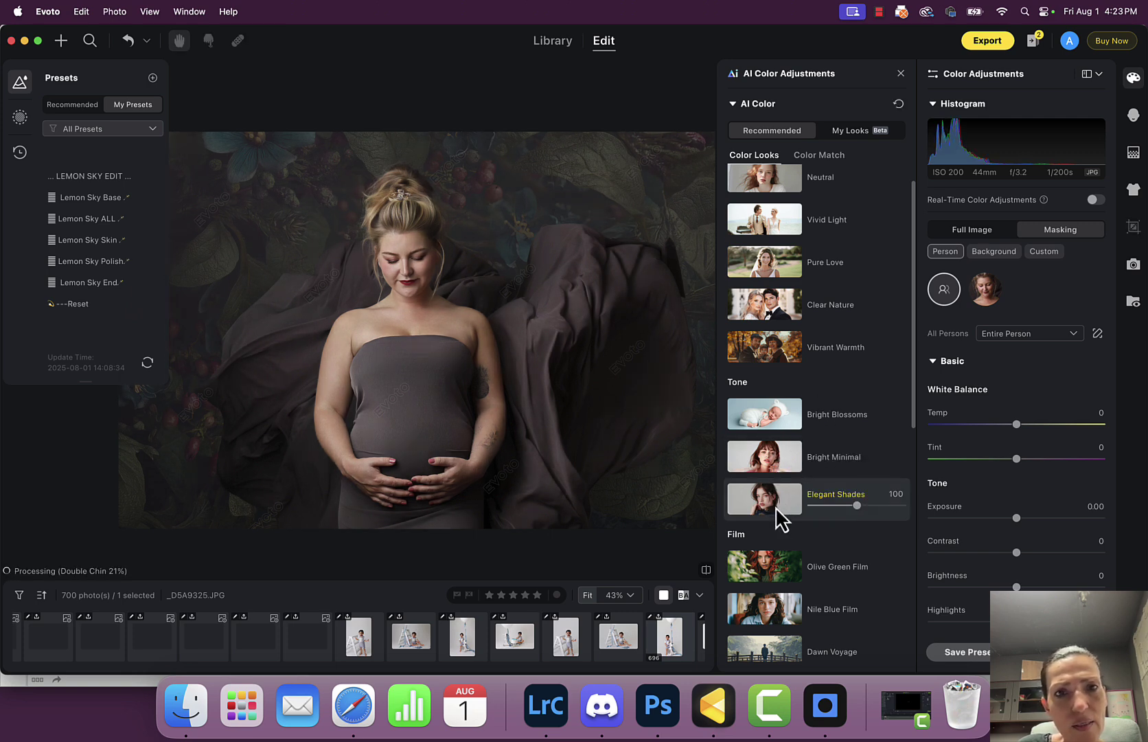
pyautogui.scroll(-4, 783, 406)
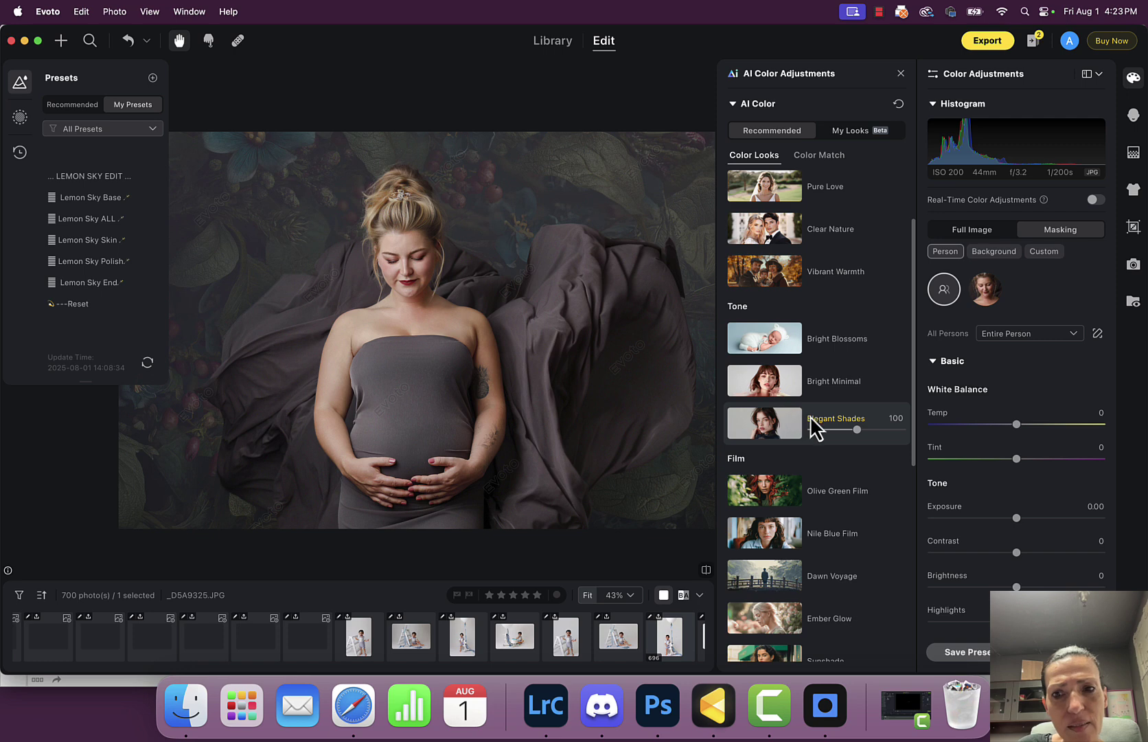
pyautogui.click(747, 489)
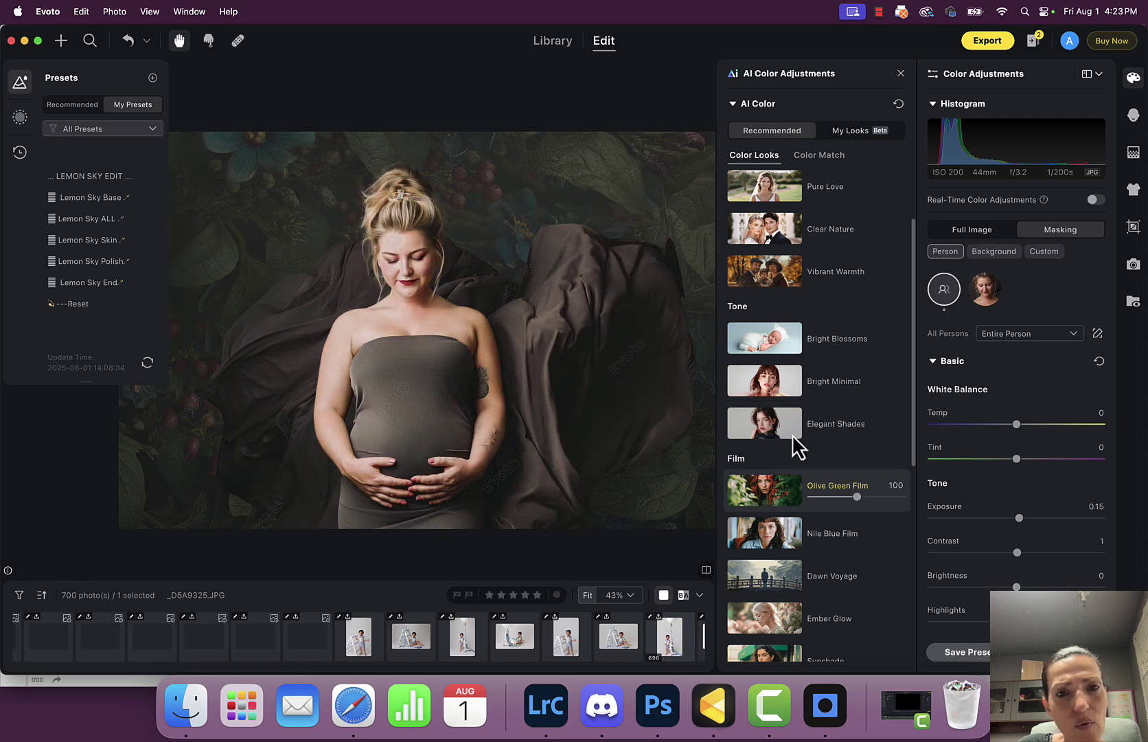
pyautogui.scroll(3, 809, 432)
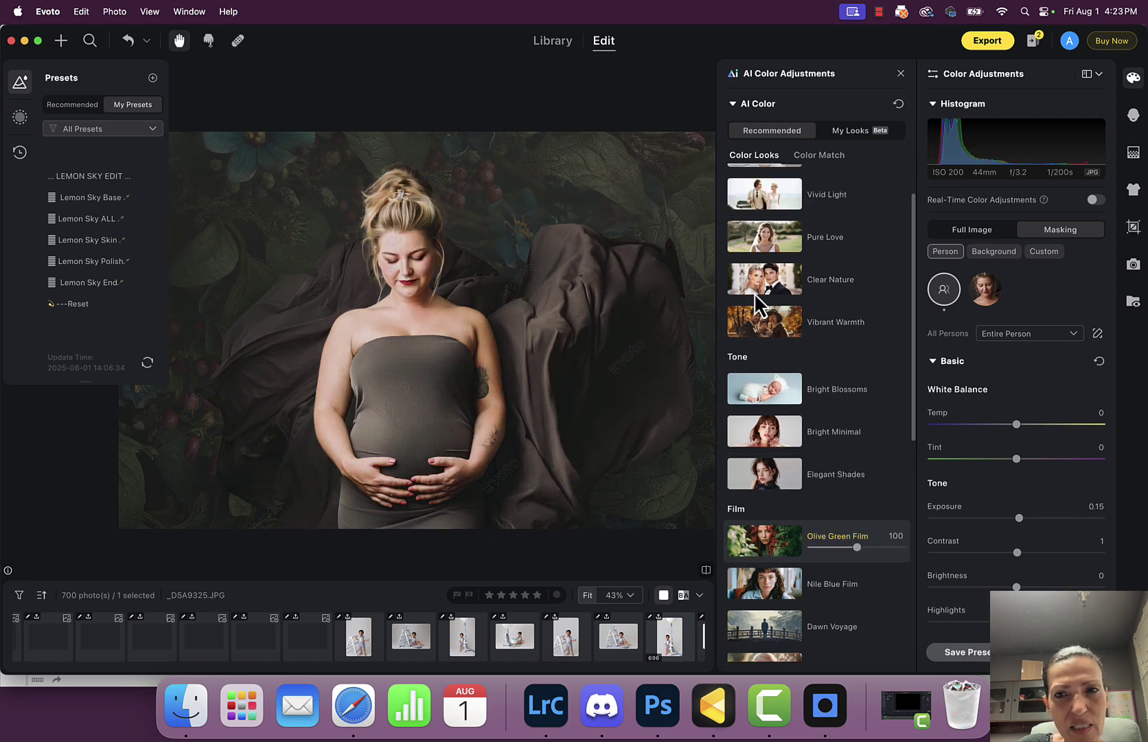
pyautogui.click(766, 323)
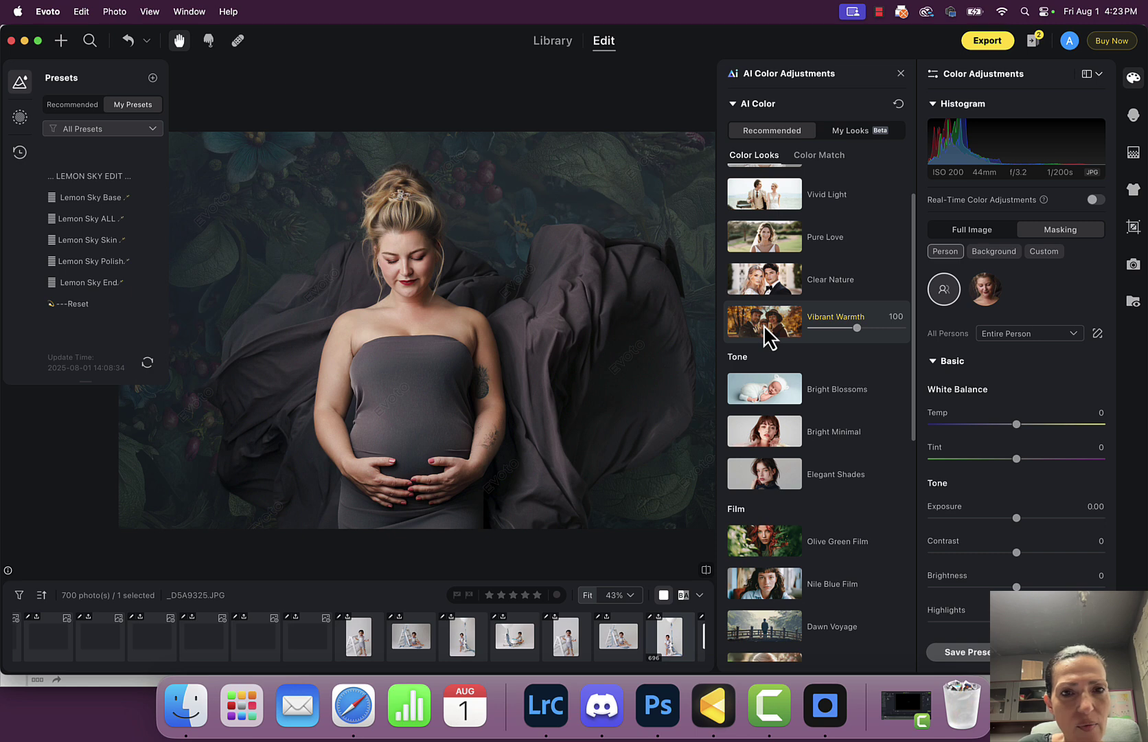
pyautogui.click(758, 293)
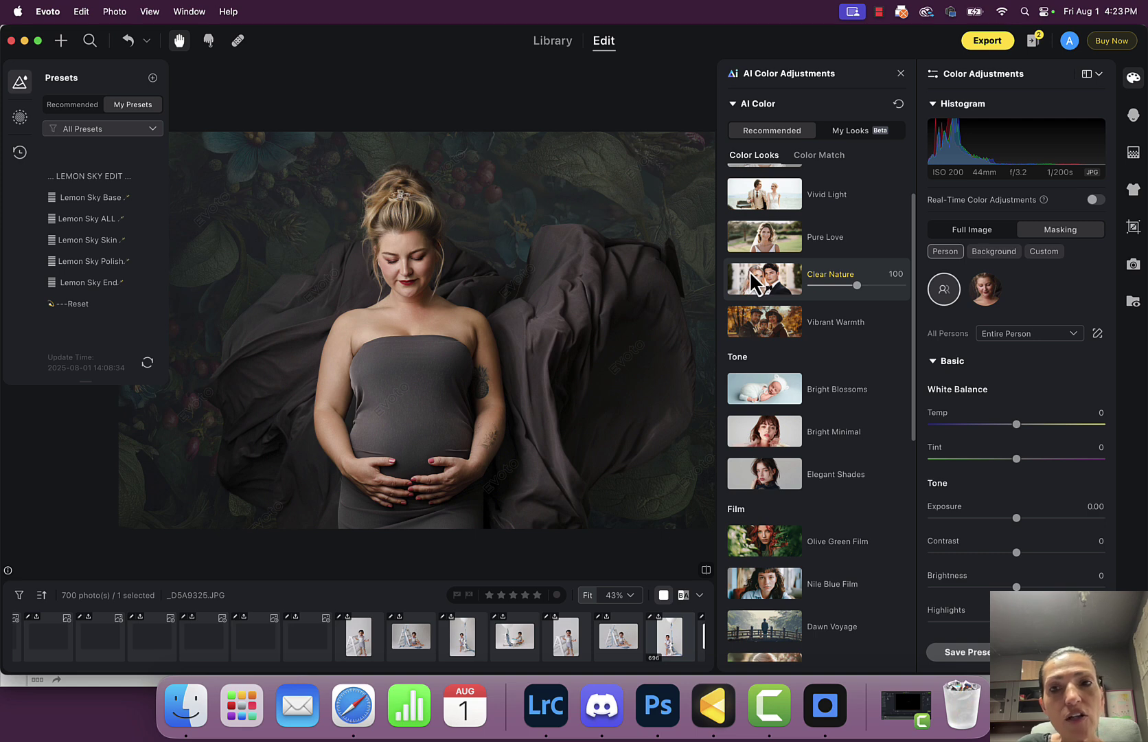
pyautogui.scroll(-6, 754, 281)
pyautogui.scroll(-1, 754, 282)
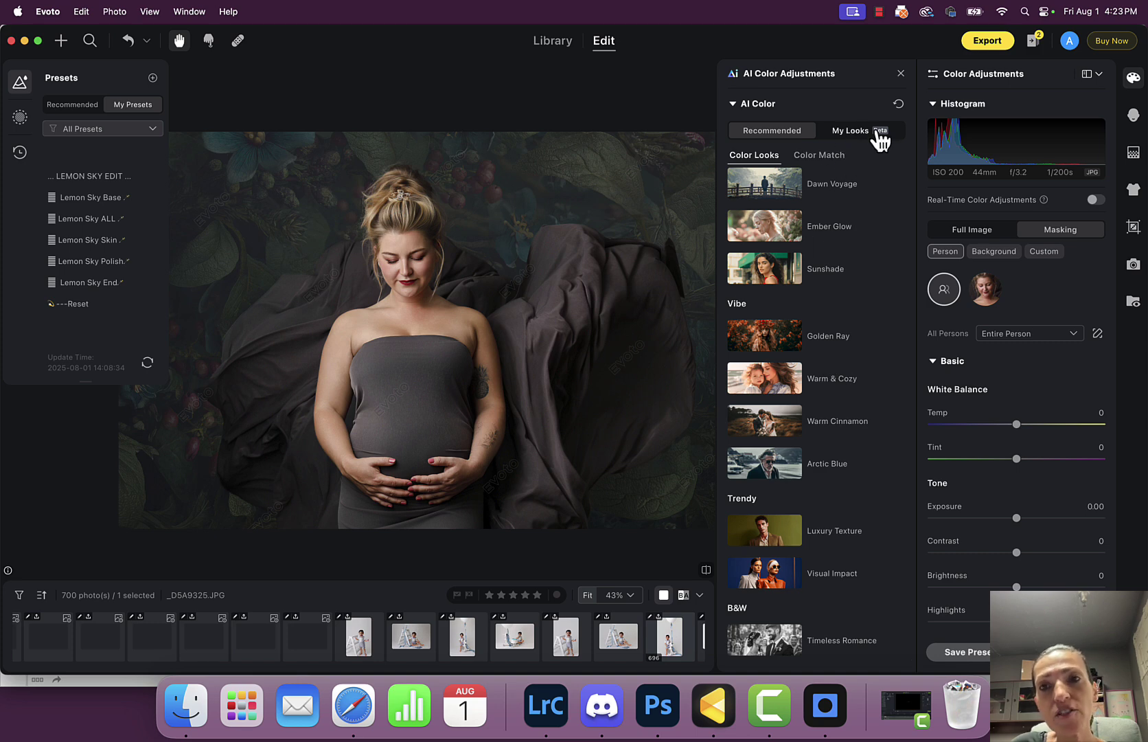
# Step: Set the person mask's Exposure to -0.35, Contrast to 8 and Temp to 8
pyautogui.moveTo(1017, 518)
pyautogui.mouseDown()
pyautogui.moveTo(1000, 518)
pyautogui.moveTo(1023, 552)
pyautogui.moveTo(1016, 524)
pyautogui.mouseUp()
pyautogui.scroll(-2, 1016, 524)
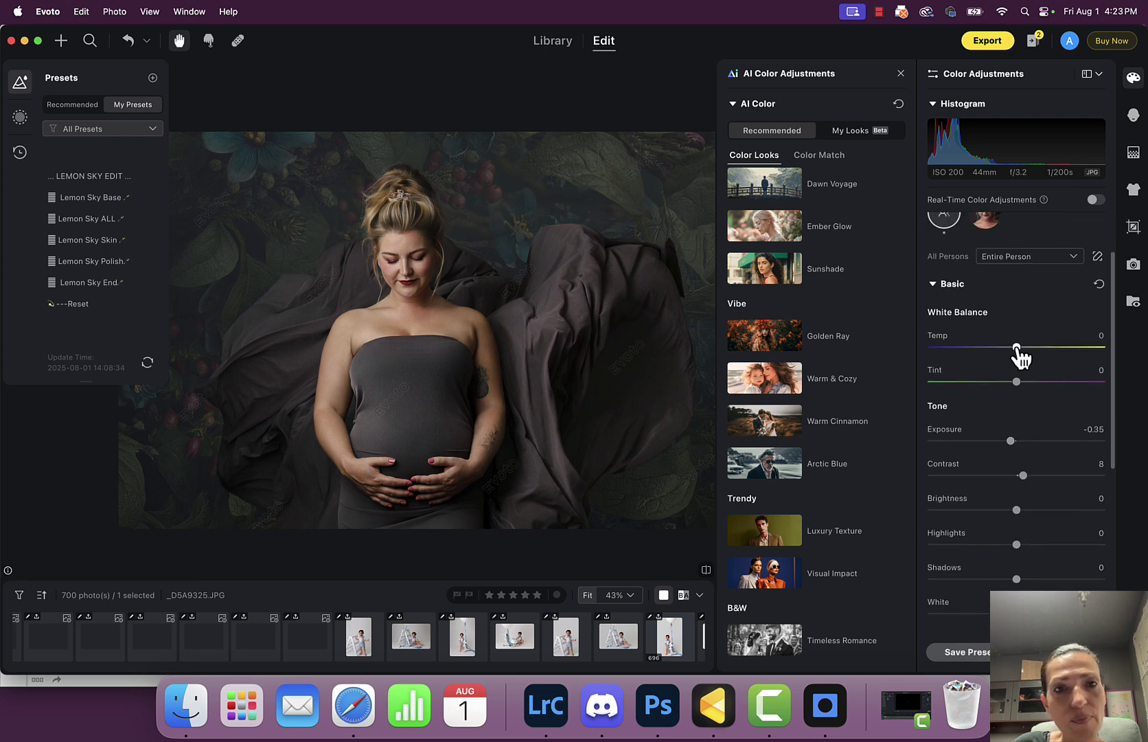
pyautogui.scroll(-8, 1026, 385)
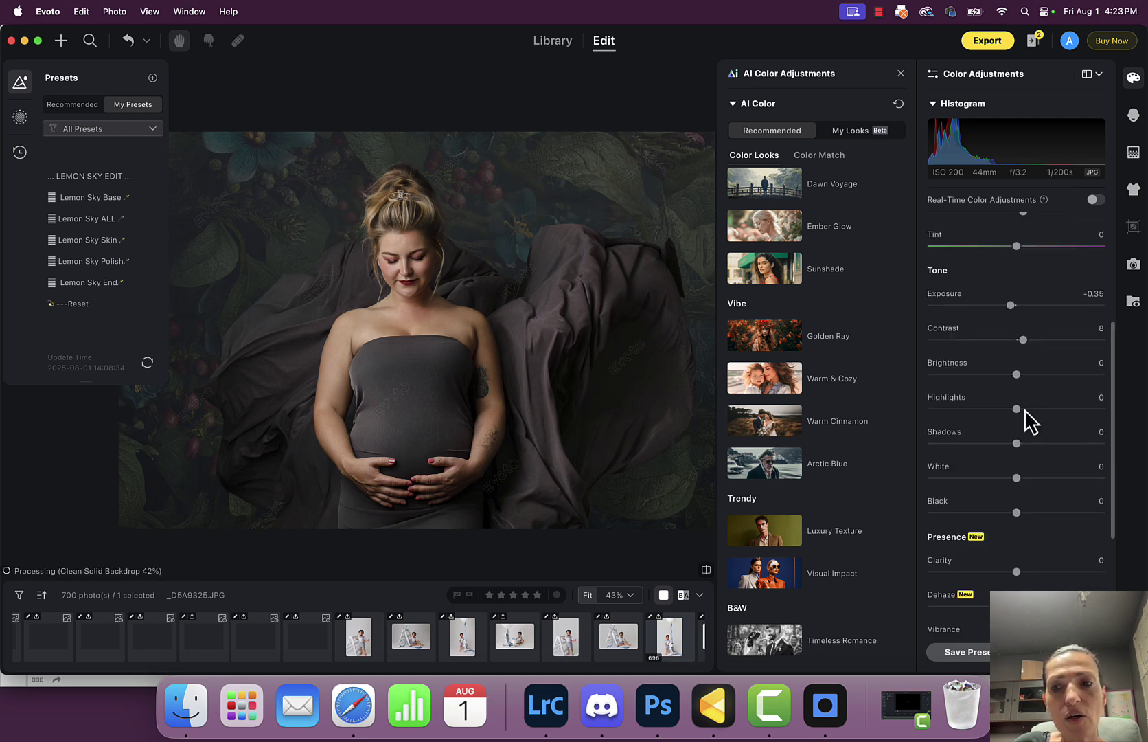
pyautogui.click(932, 527)
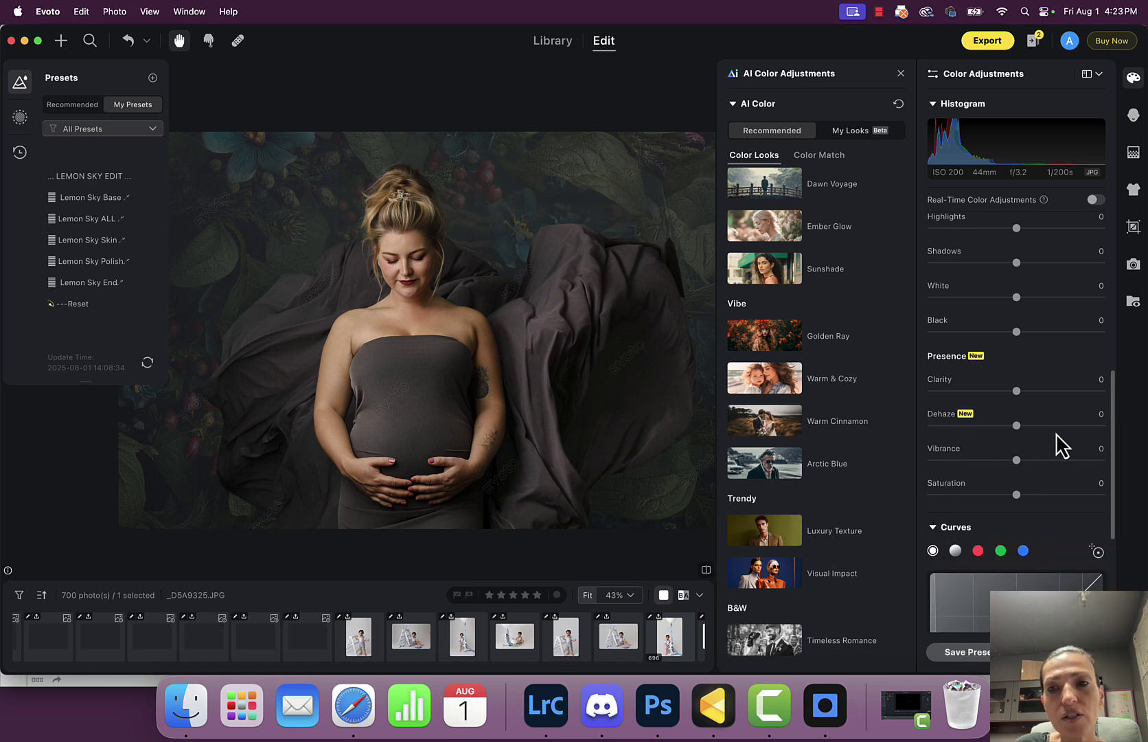
pyautogui.scroll(5, 1023, 498)
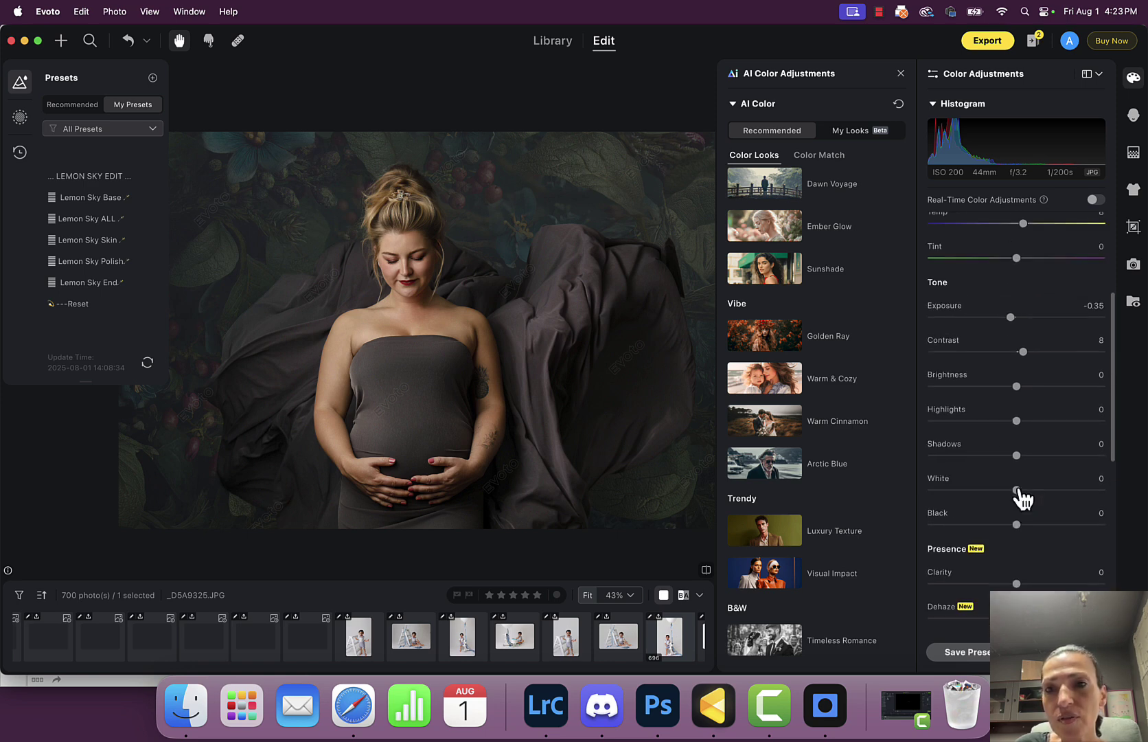
pyautogui.scroll(2, 1019, 496)
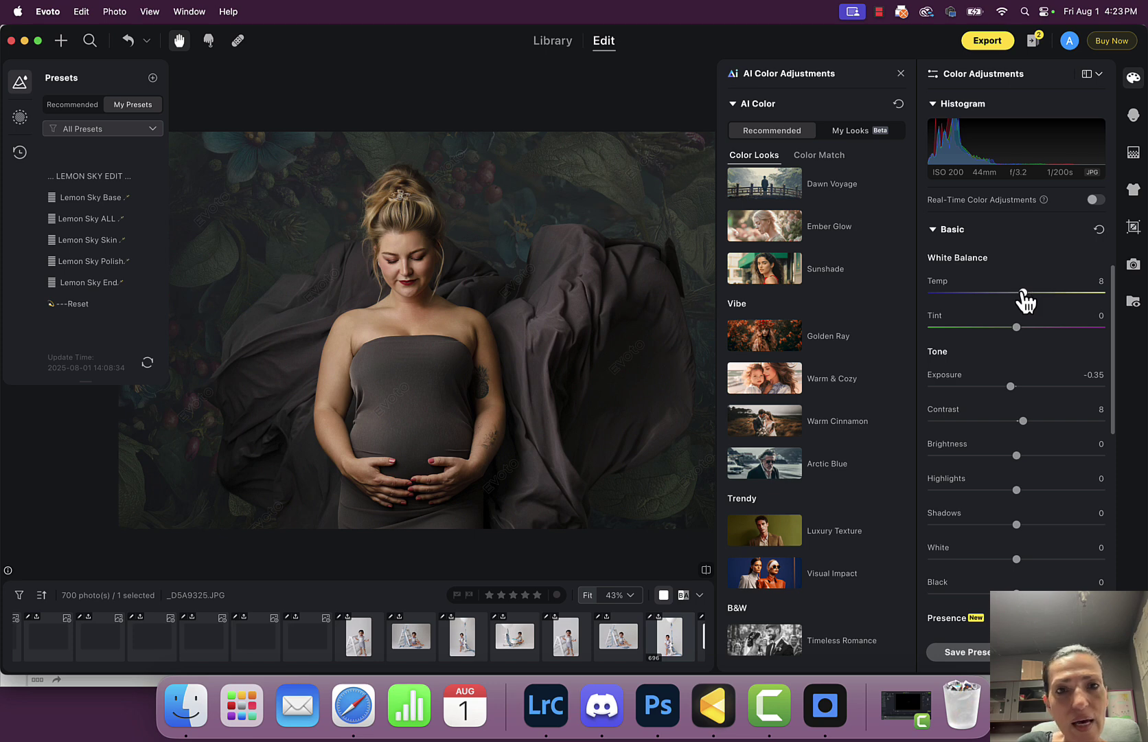
# Step: Try the Ember Glow, Dawn Voyage and Neutral color looks on the maternity photo
pyautogui.click(762, 234)
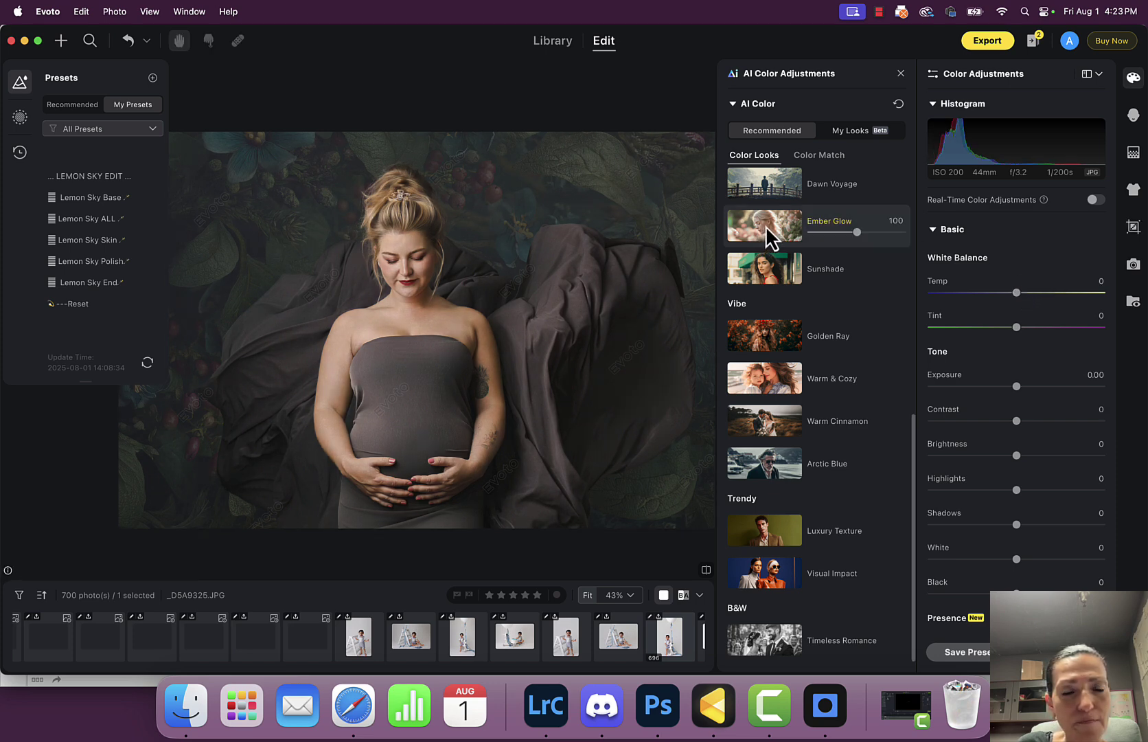
pyautogui.scroll(2, 766, 247)
pyautogui.click(769, 237)
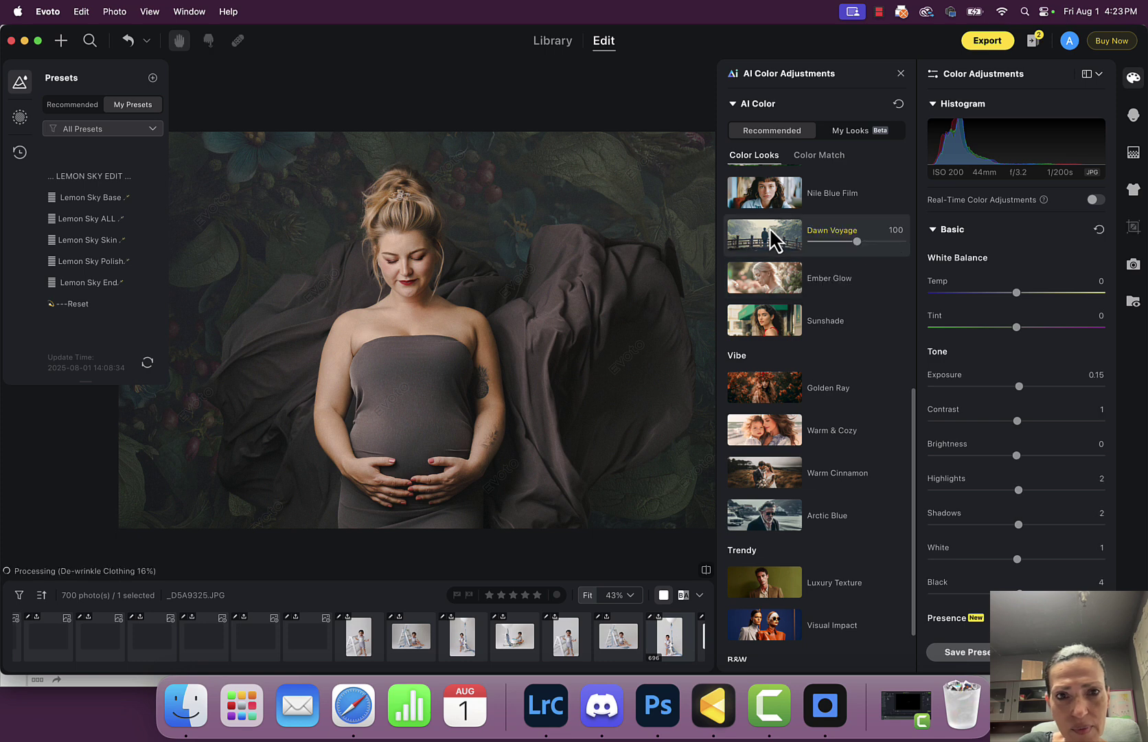
pyautogui.scroll(6, 788, 290)
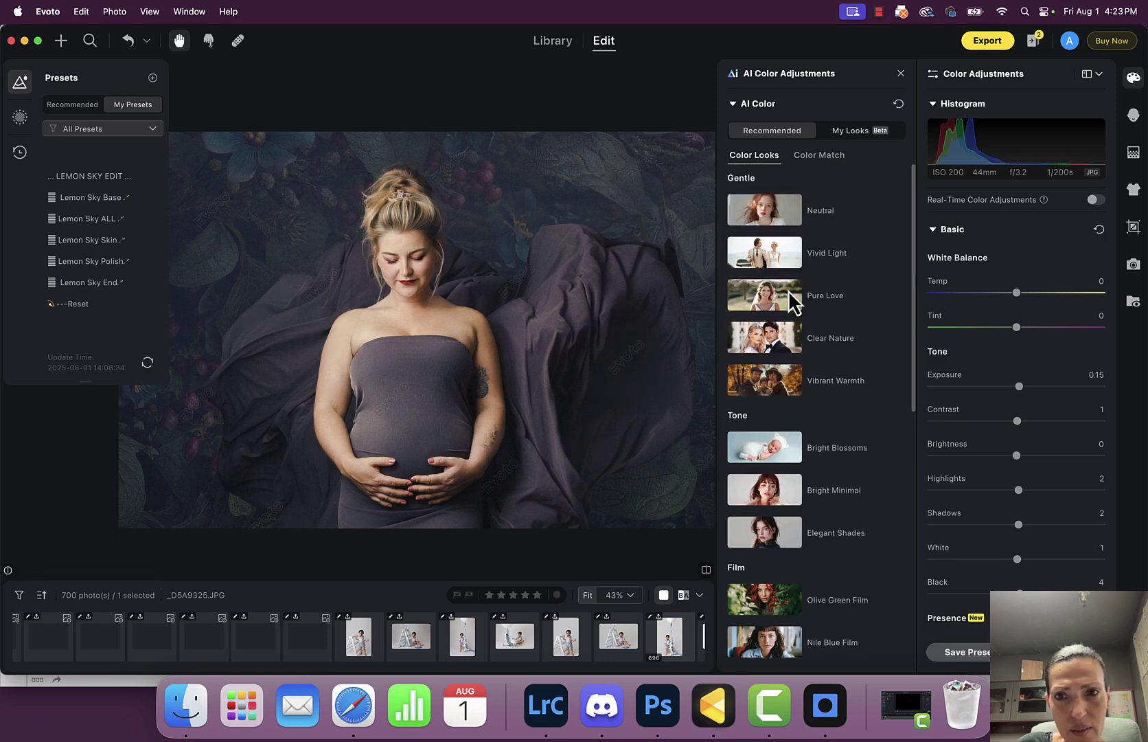
pyautogui.click(770, 205)
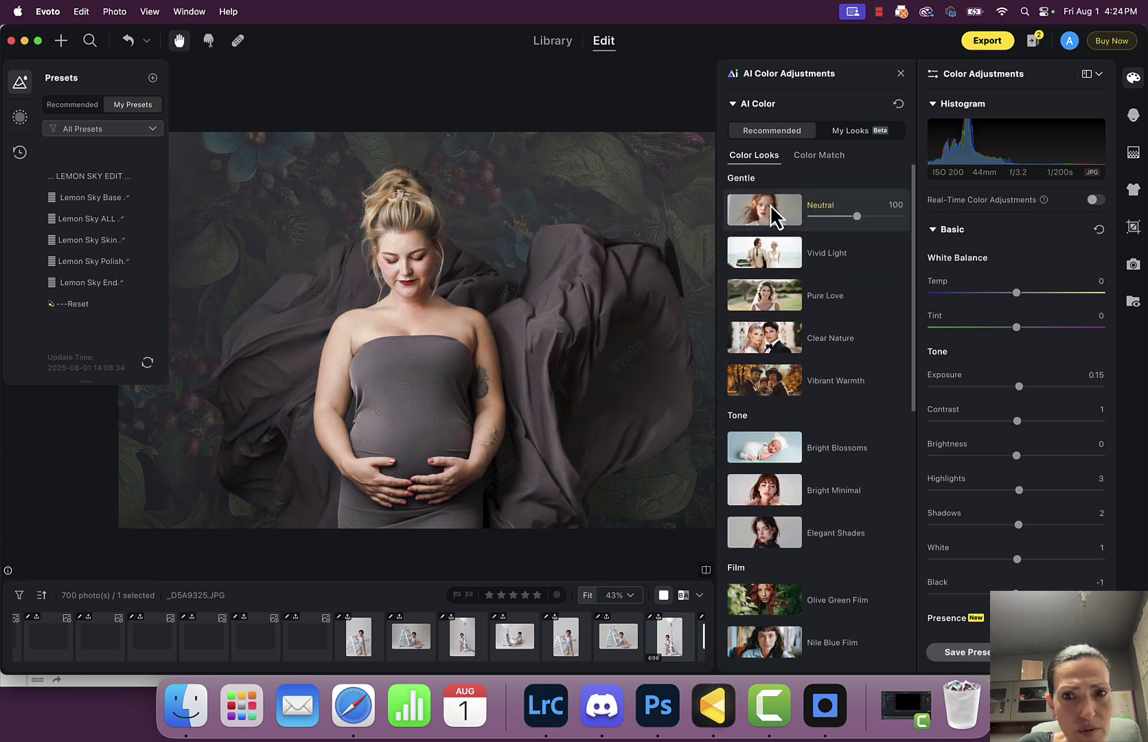
# Step: Apply the Vivid Light color look to the maternity photo and set its strength to 31
pyautogui.click(777, 259)
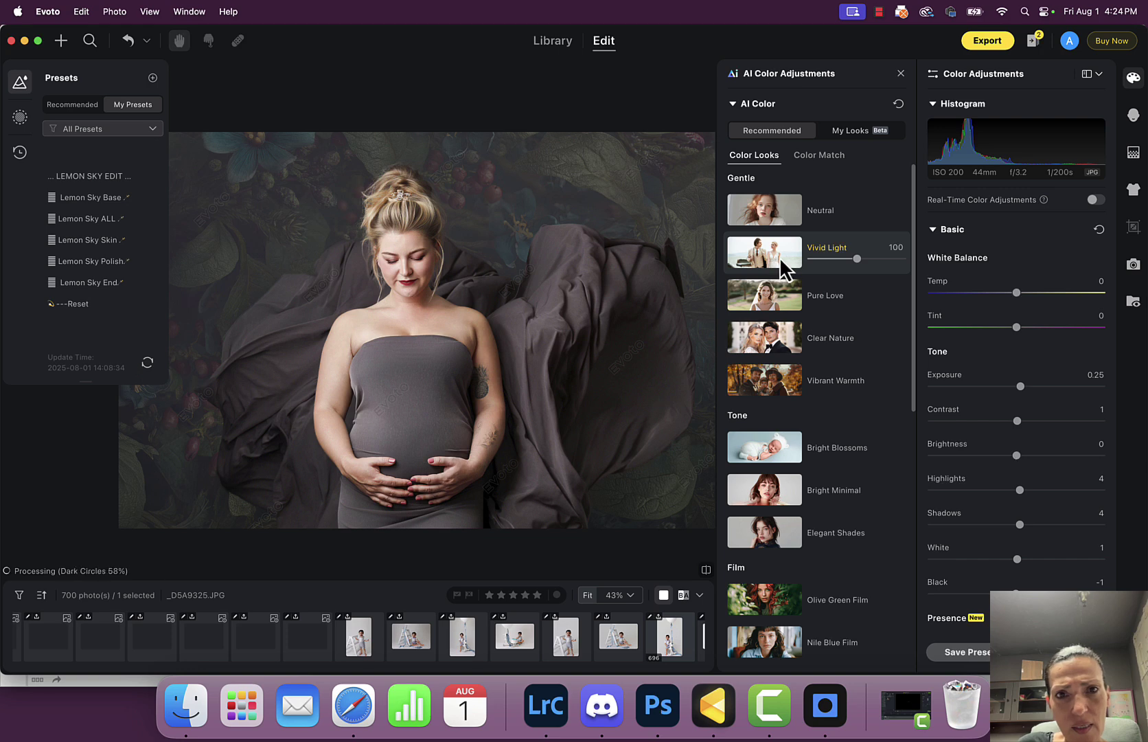
pyautogui.moveTo(857, 259); pyautogui.dragTo(825, 259)
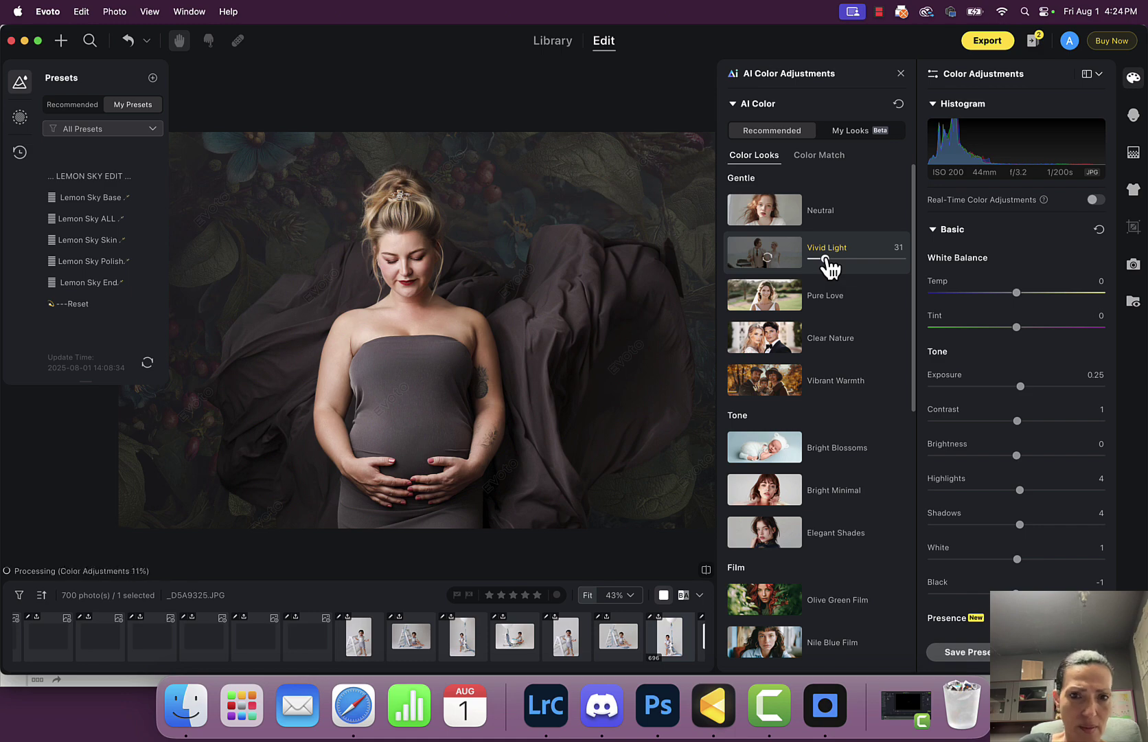
pyautogui.scroll(-2, 749, 363)
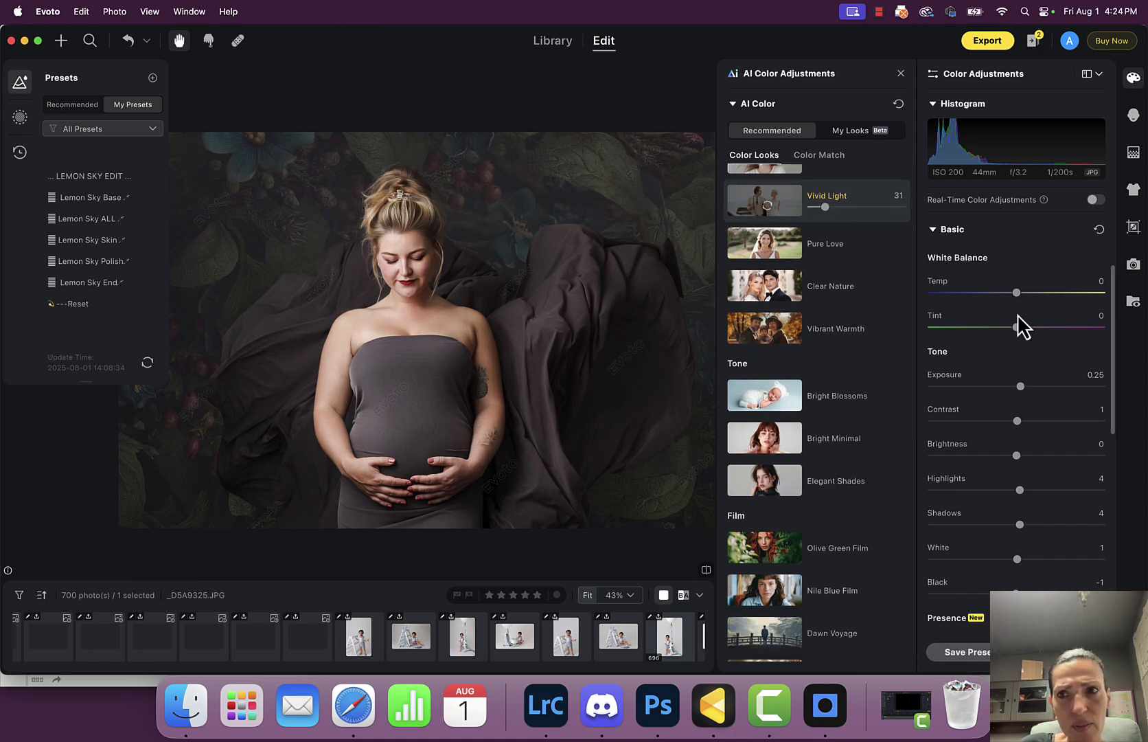
pyautogui.click(1134, 117)
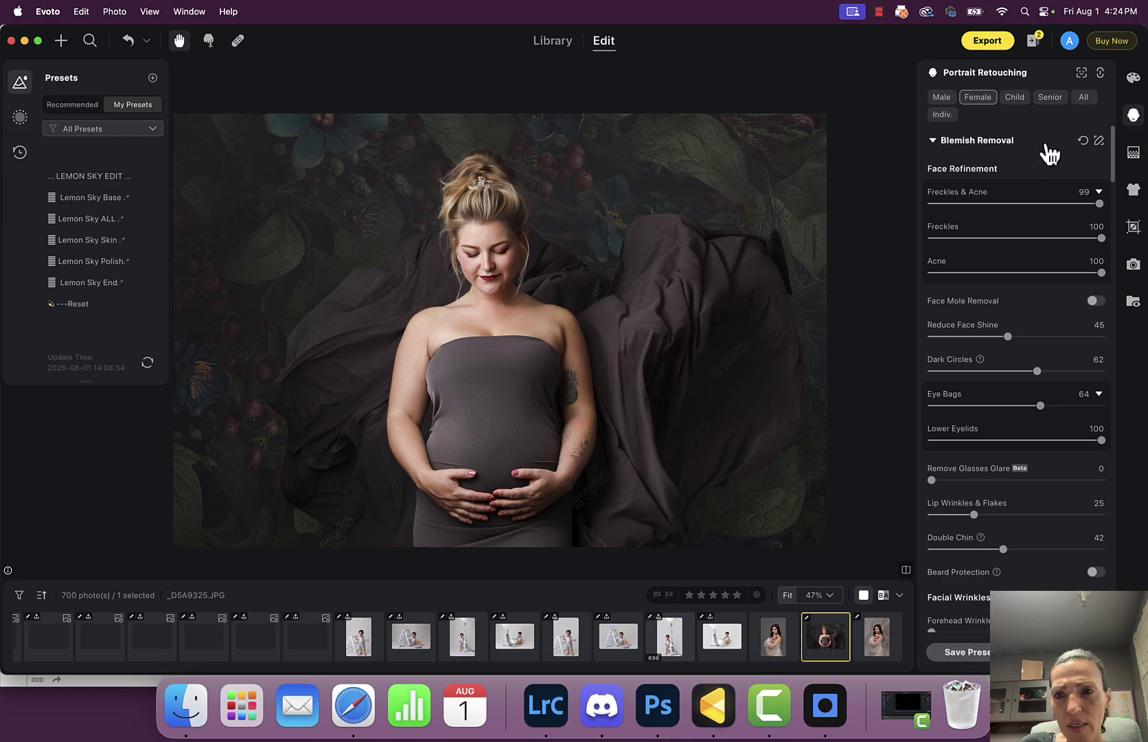
pyautogui.scroll(-2, 1034, 296)
pyautogui.scroll(-6, 1034, 300)
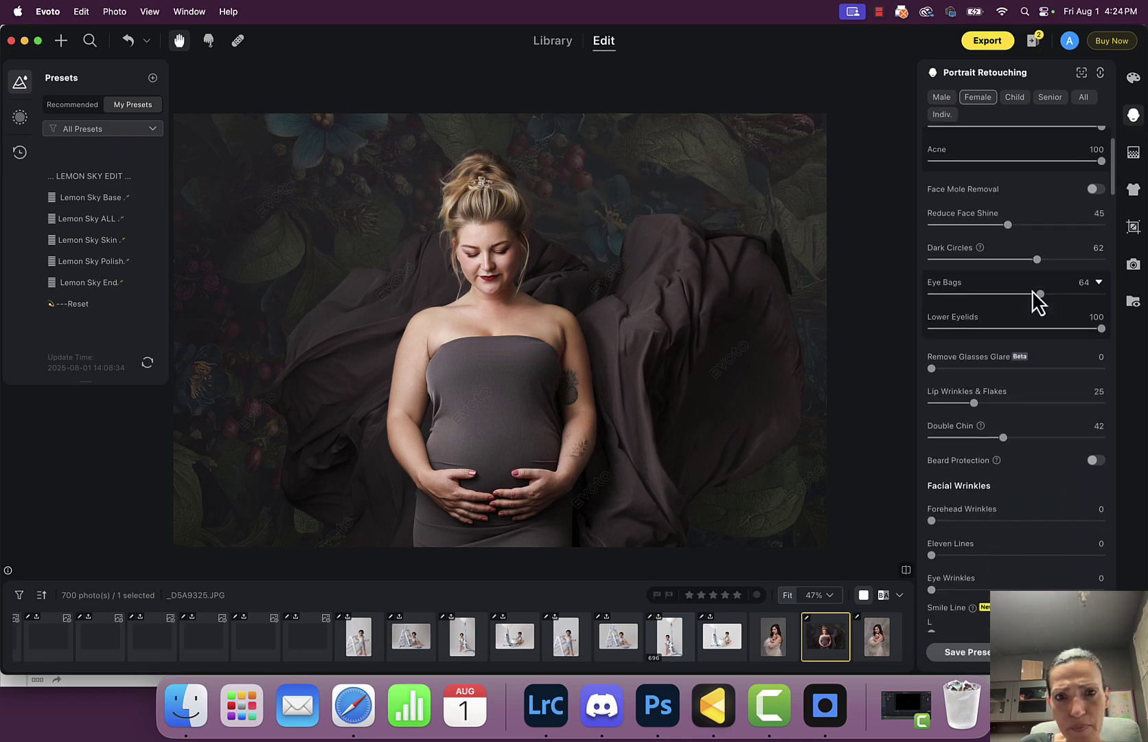
pyautogui.click(1134, 77)
# Step: Add a control point in the shadows of the person mask's tone curve and nudge it slightly
pyautogui.scroll(-6, 1020, 328)
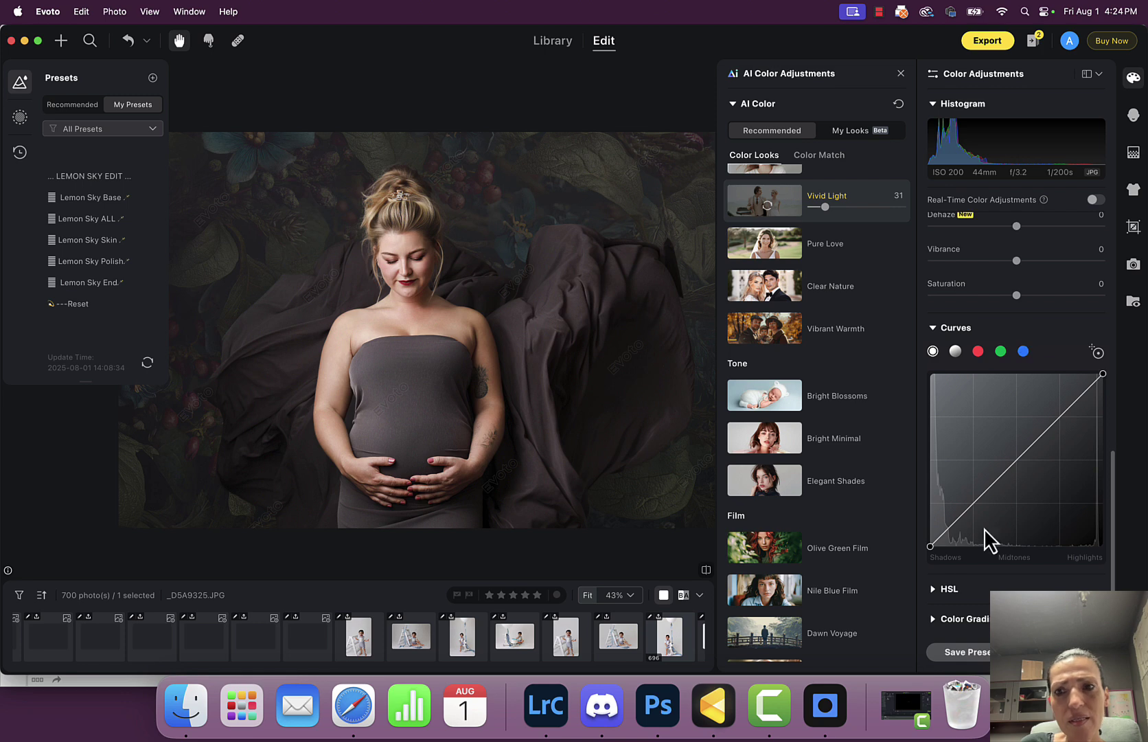
pyautogui.click(965, 513)
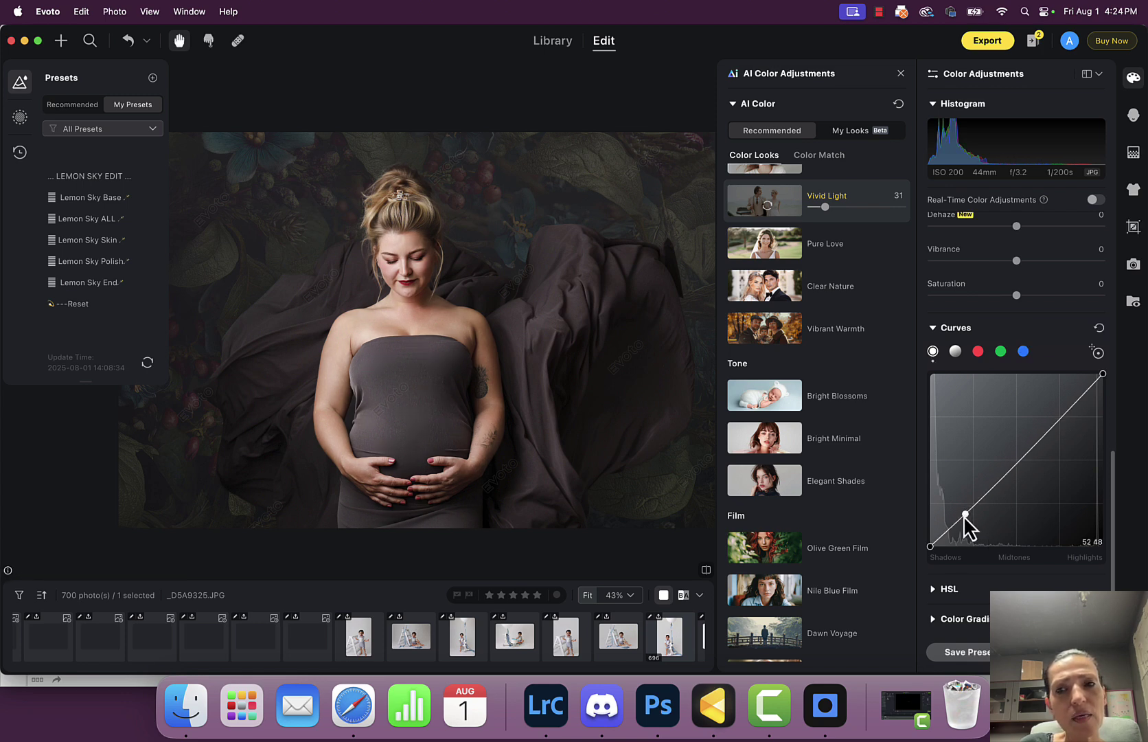
pyautogui.moveTo(965, 513); pyautogui.dragTo(962, 520)
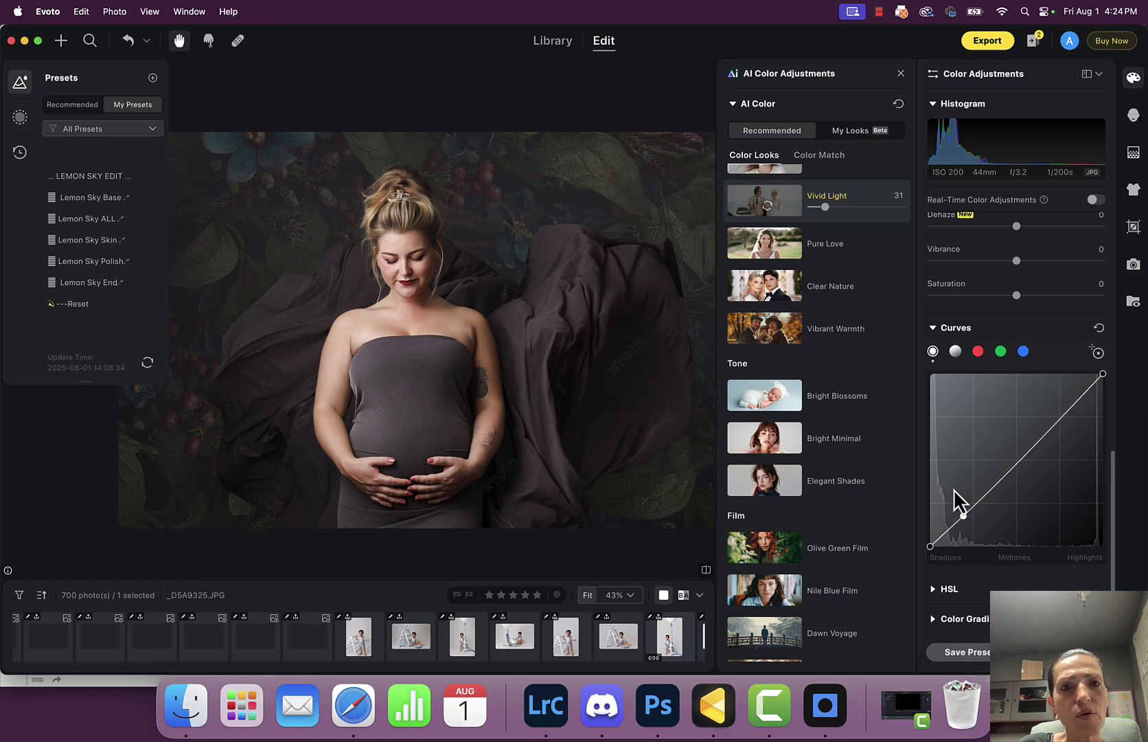
pyautogui.doubleClick(995, 483)
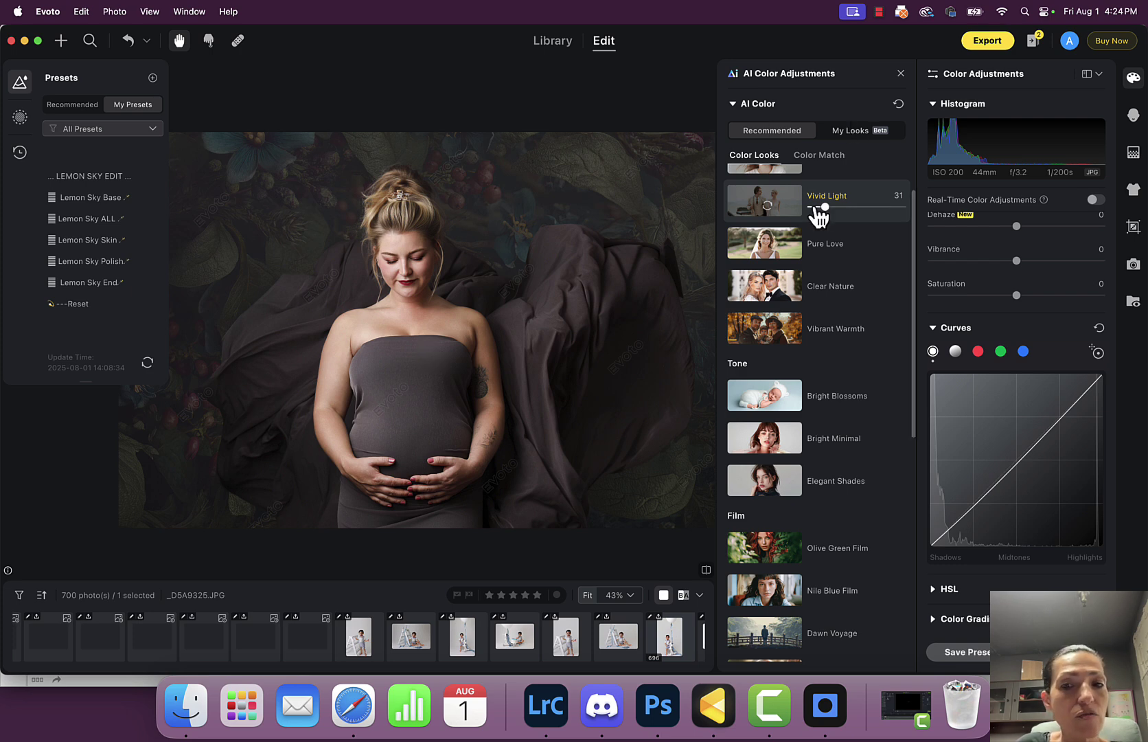
pyautogui.scroll(-2, 919, 400)
pyautogui.click(964, 483)
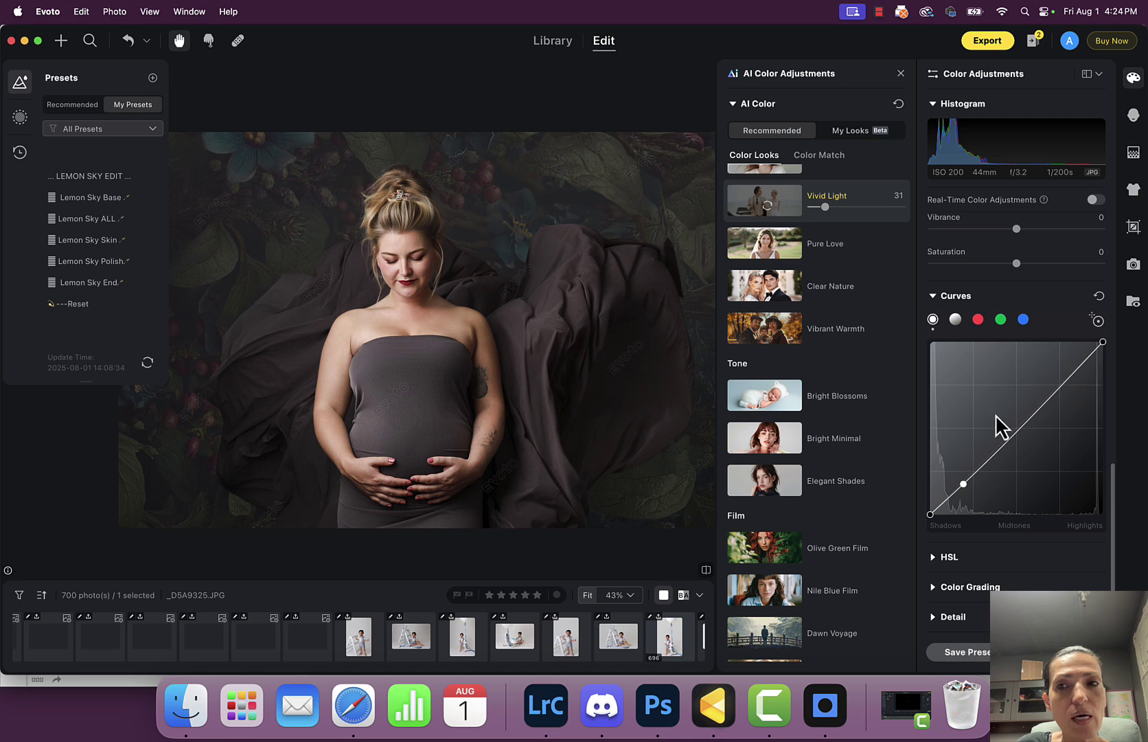
pyautogui.scroll(10, 995, 414)
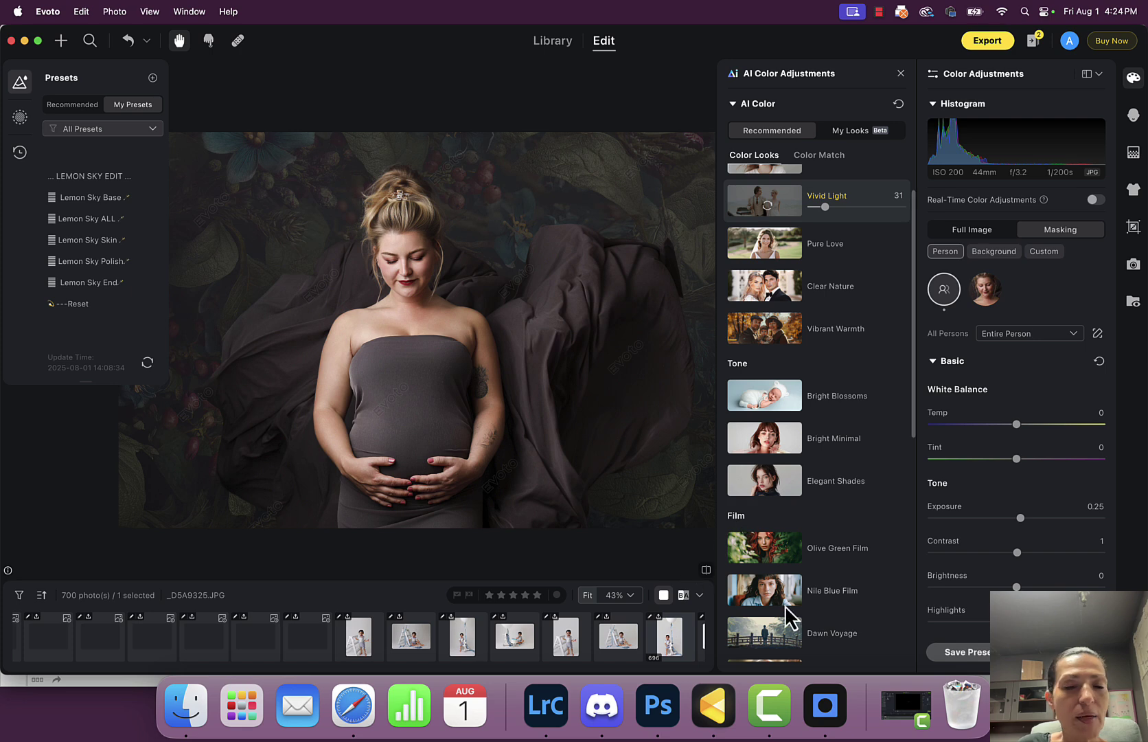
pyautogui.moveTo(943, 290)
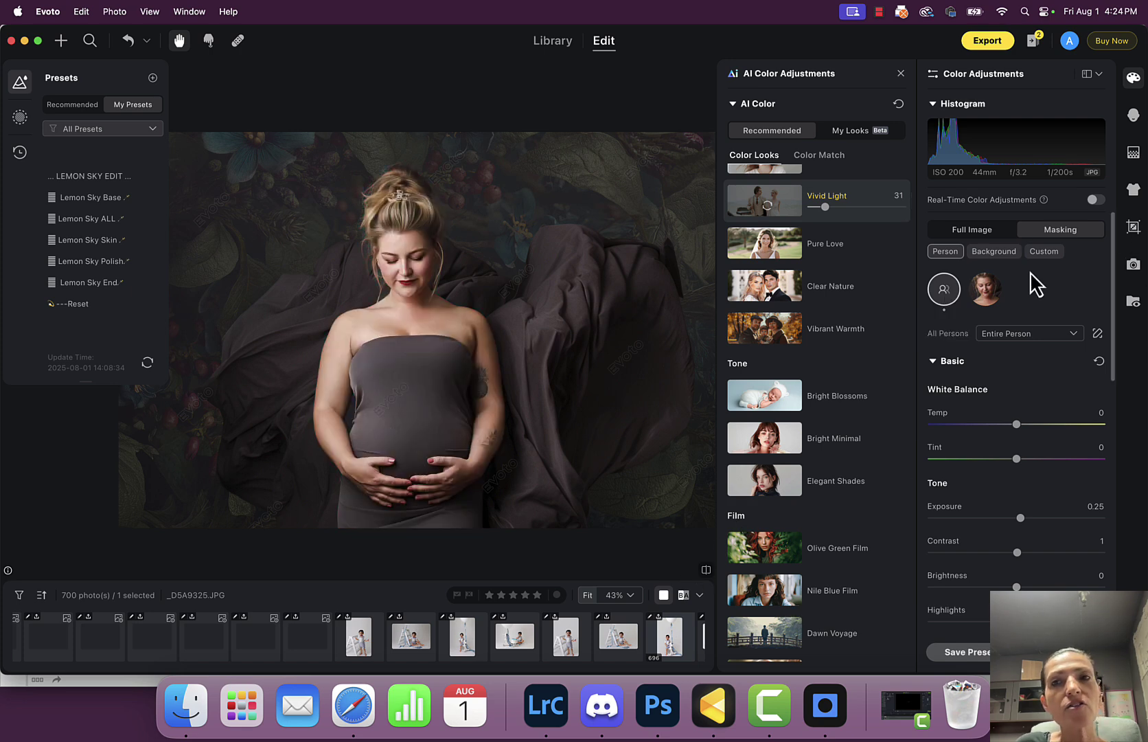